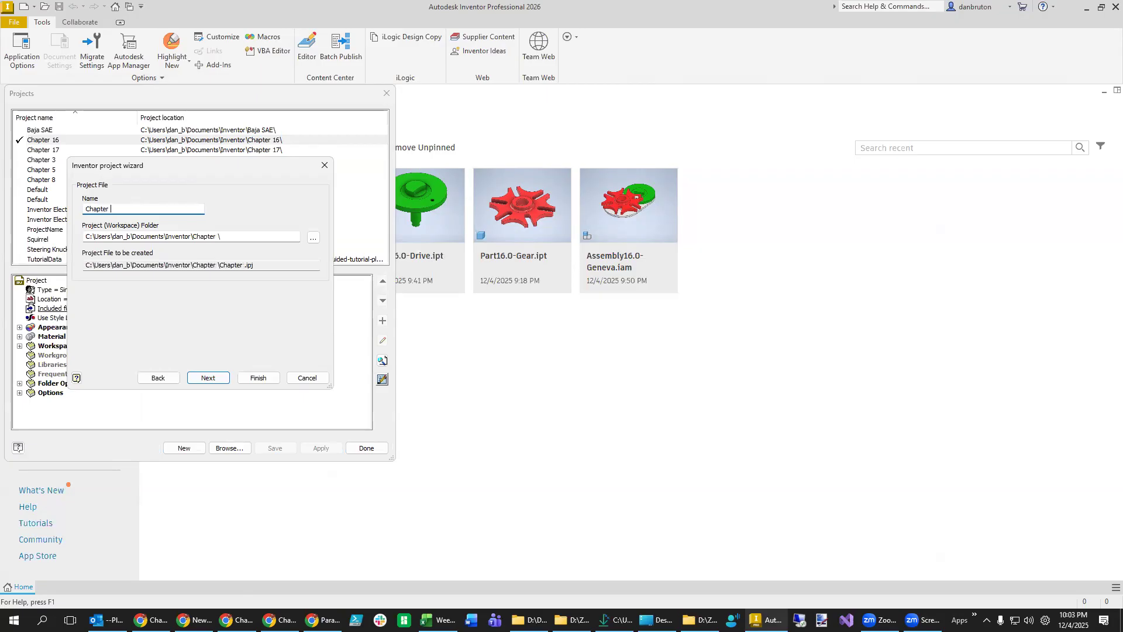
{"action": "type", "text": "7"}
{"action": "left_click", "coordinate": [216, 379]}
{"action": "left_click", "coordinate": [258, 377]}
{"action": "left_click", "coordinate": [267, 305]}
{"action": "left_click", "coordinate": [307, 378]}
{"action": "left_click", "coordinate": [366, 448]}
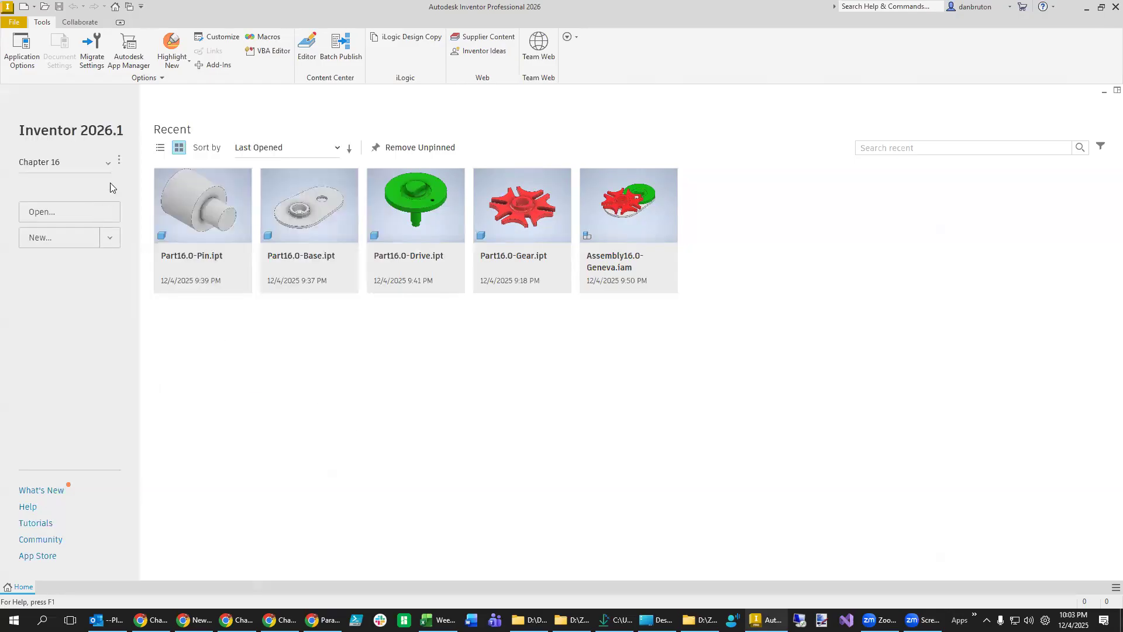
Make Chapter 17 the active project.
{"action": "left_click", "coordinate": [107, 164]}
{"action": "scroll", "coordinate": [93, 265], "scroll_direction": "down", "scroll_amount": 5}
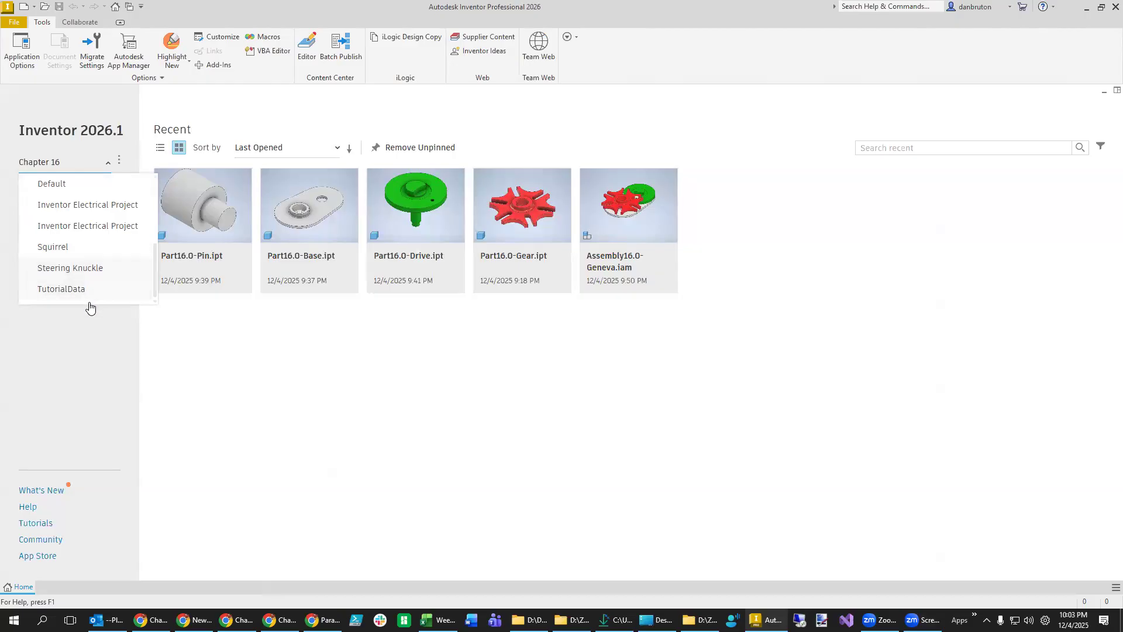
{"action": "scroll", "coordinate": [90, 304], "scroll_direction": "up", "scroll_amount": 5}
{"action": "left_click", "coordinate": [83, 230]}
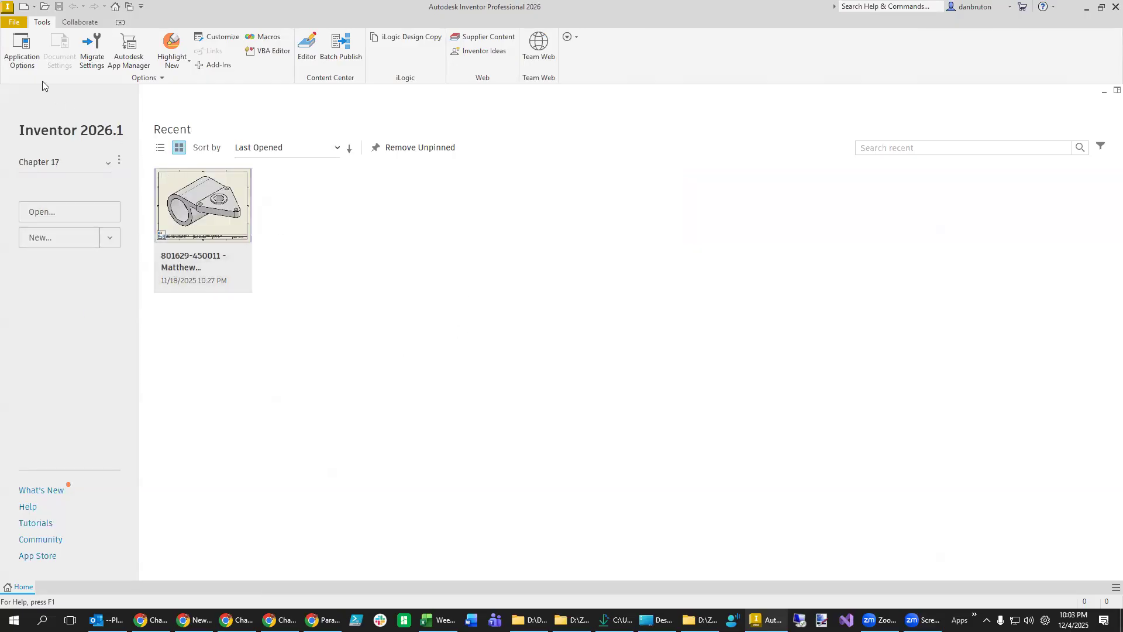
Create a new part from the English Standard (in).ipt template.
{"action": "left_click", "coordinate": [21, 23]}
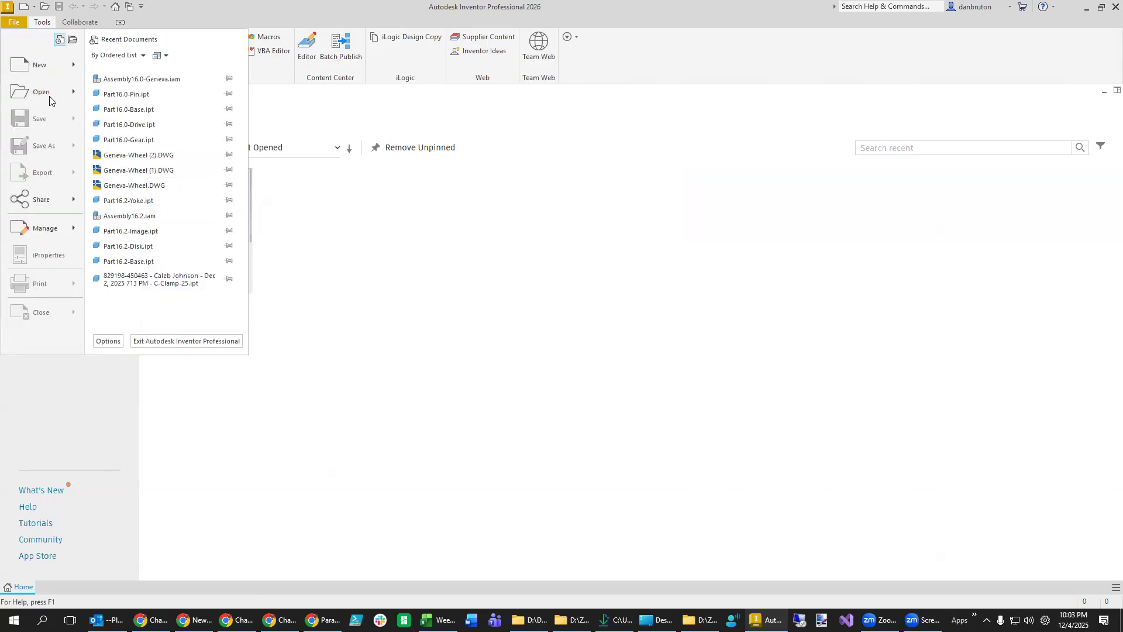
{"action": "left_click", "coordinate": [69, 65]}
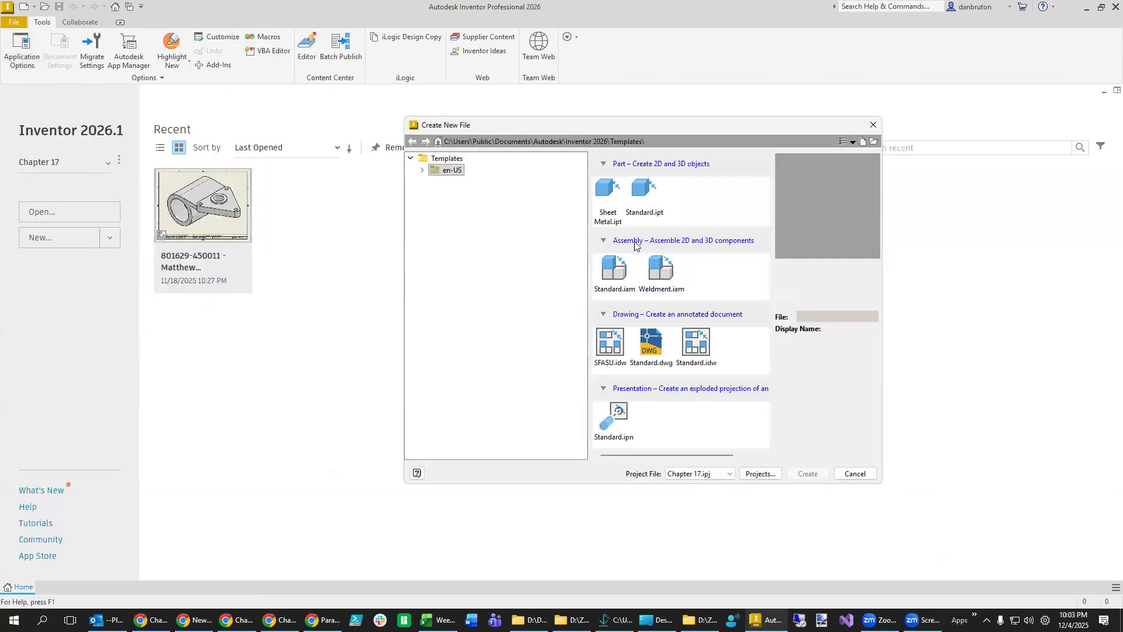
{"action": "left_click", "coordinate": [421, 171]}
{"action": "left_click", "coordinate": [465, 182]}
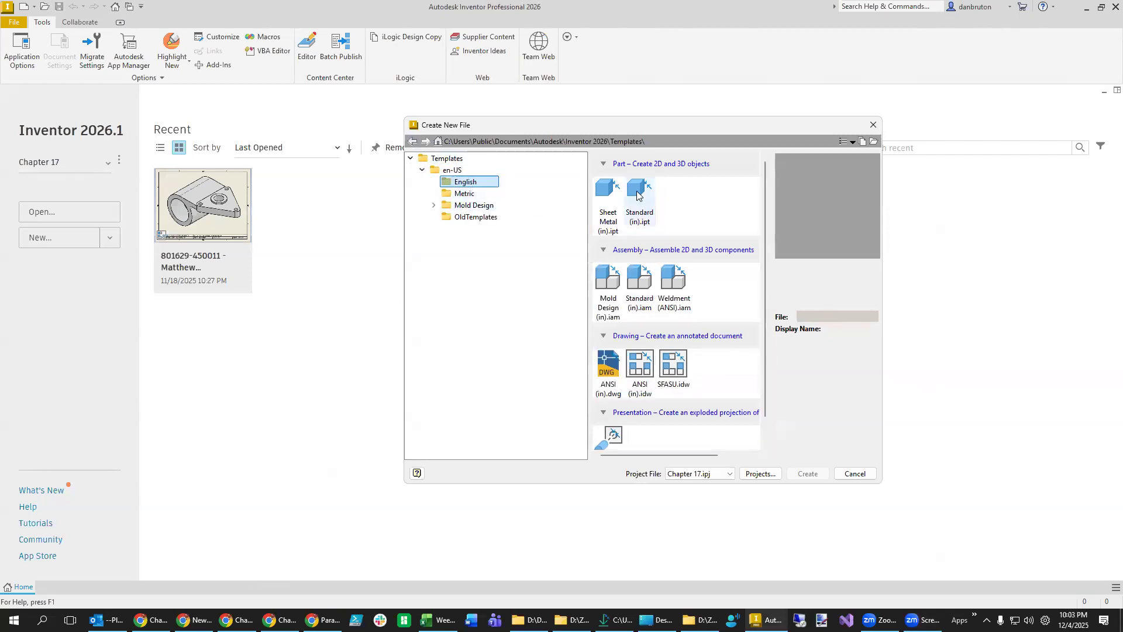
{"action": "left_click", "coordinate": [638, 196]}
{"action": "left_click", "coordinate": [819, 473]}
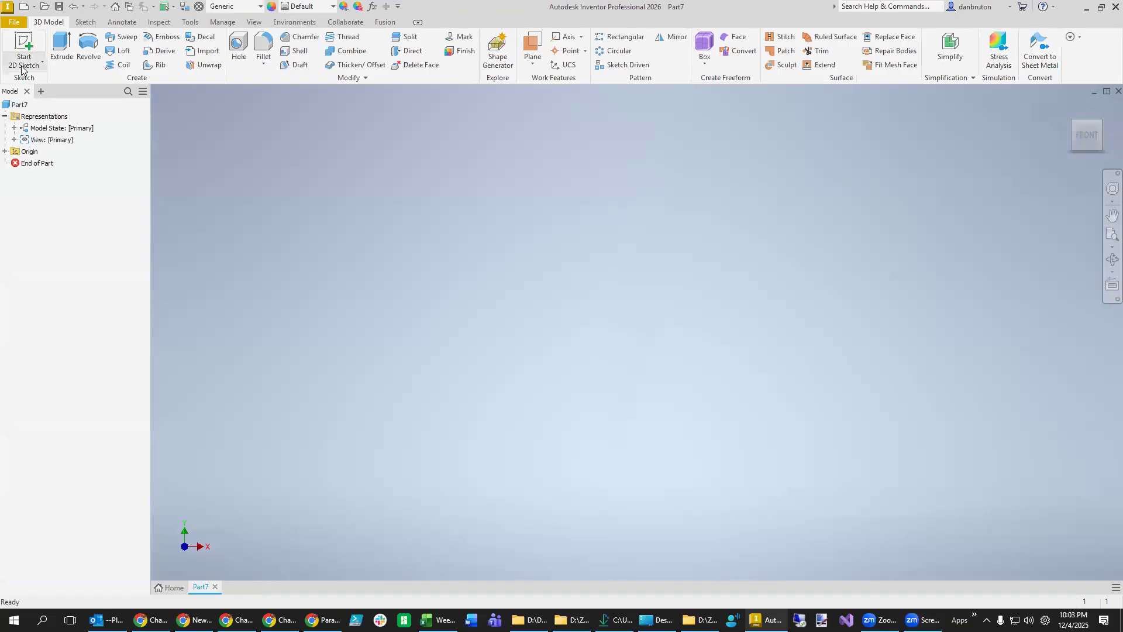
Start a 2D sketch on the XY plane and draw a two-point center rectangle centred on the origin.
{"action": "left_click", "coordinate": [25, 69]}
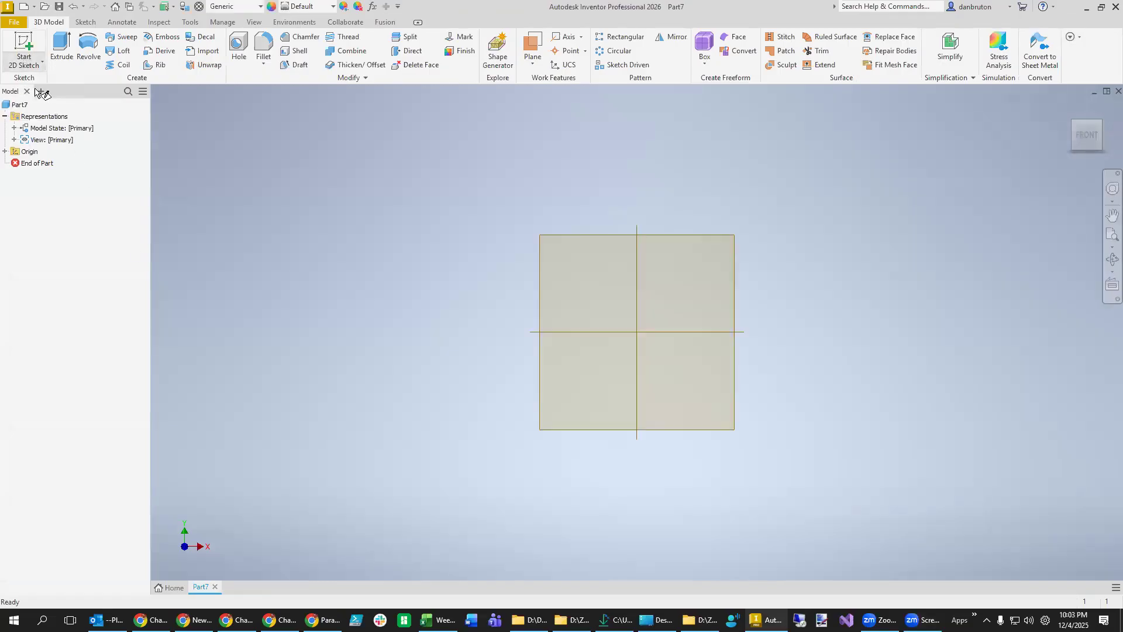
{"action": "left_click", "coordinate": [554, 173]}
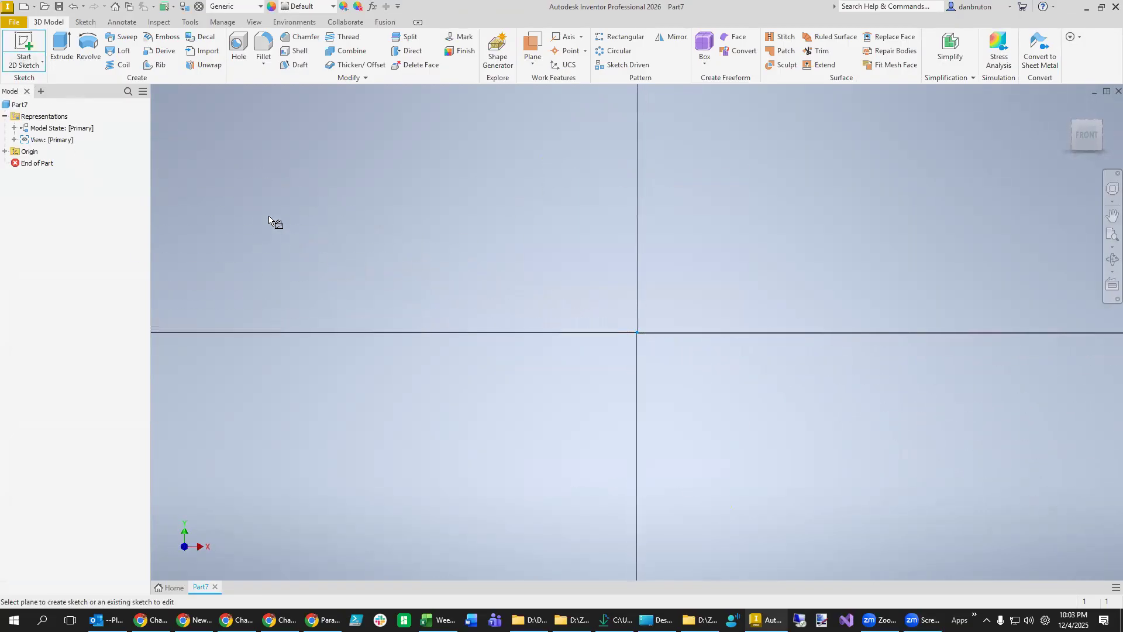
{"action": "left_click", "coordinate": [150, 64]}
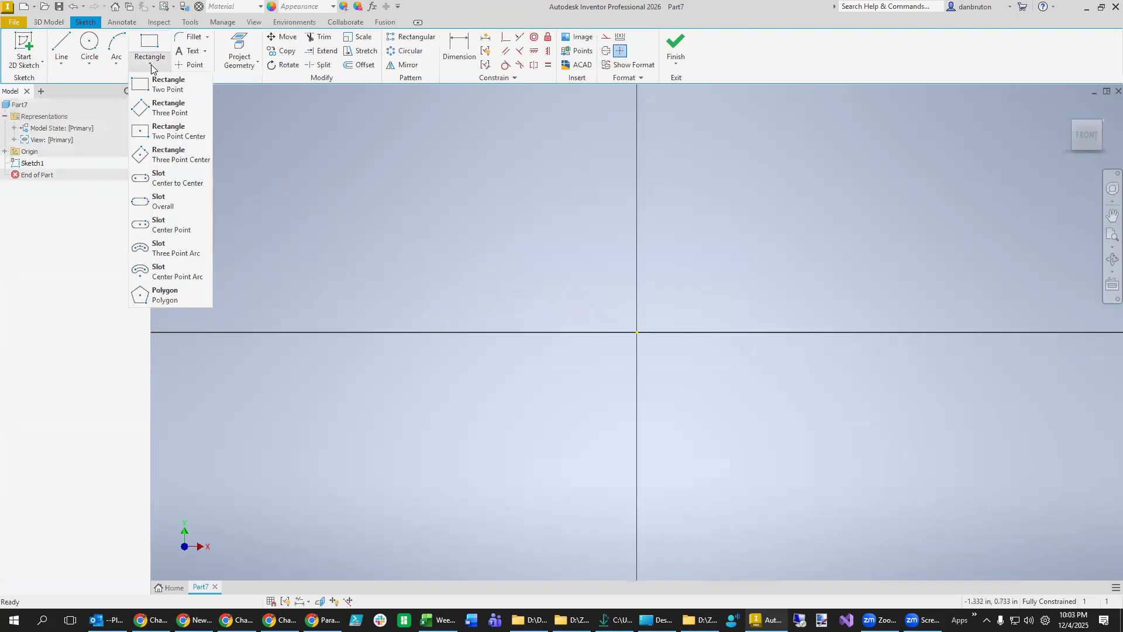
{"action": "left_click", "coordinate": [192, 139]}
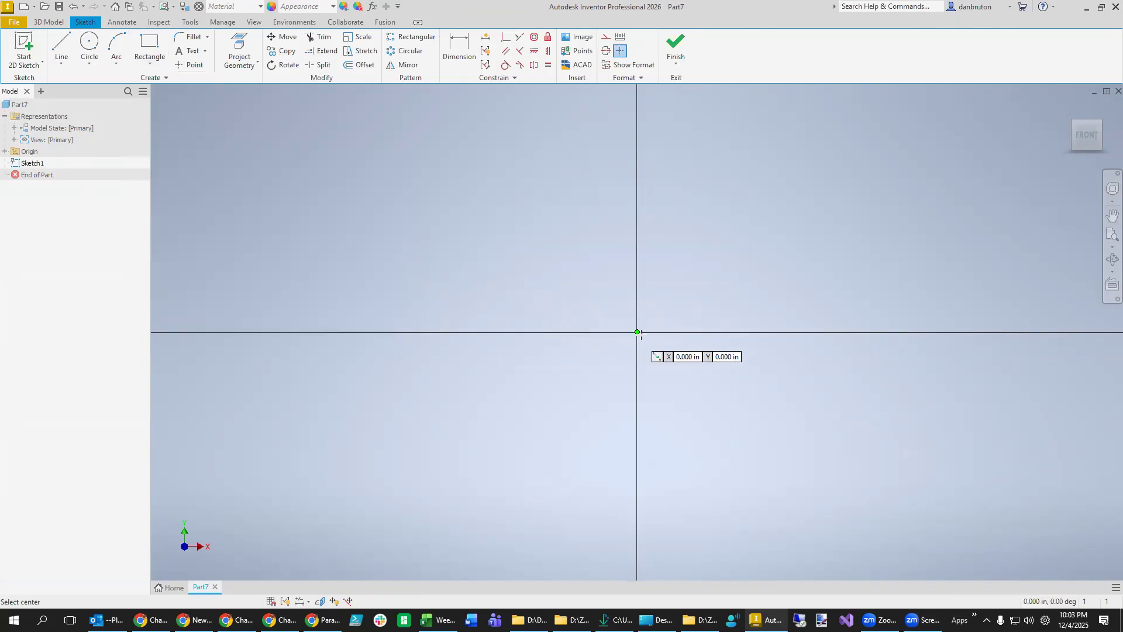
{"action": "left_click", "coordinate": [873, 221]}
{"action": "key", "text": "Escape"}
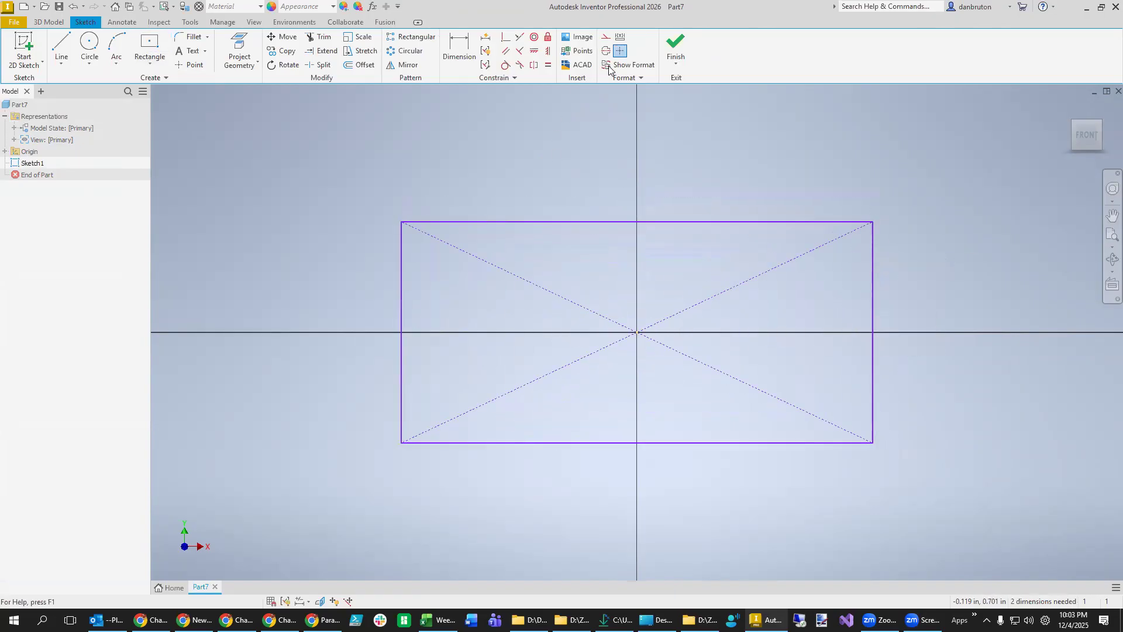
Dimension the rectangle 6 in wide and 4 in high.
{"action": "left_click", "coordinate": [460, 48]}
{"action": "left_click", "coordinate": [709, 222]}
{"action": "left_click", "coordinate": [677, 182]}
{"action": "type", "text": "6"}
{"action": "key", "text": "Return"}
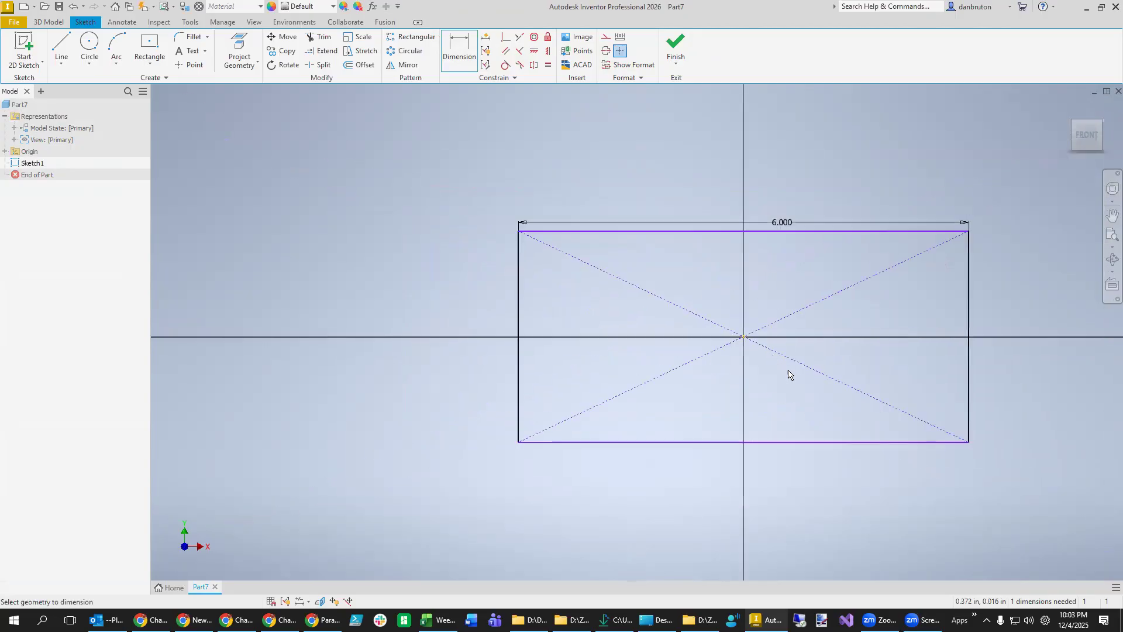
{"action": "left_click", "coordinate": [970, 316]}
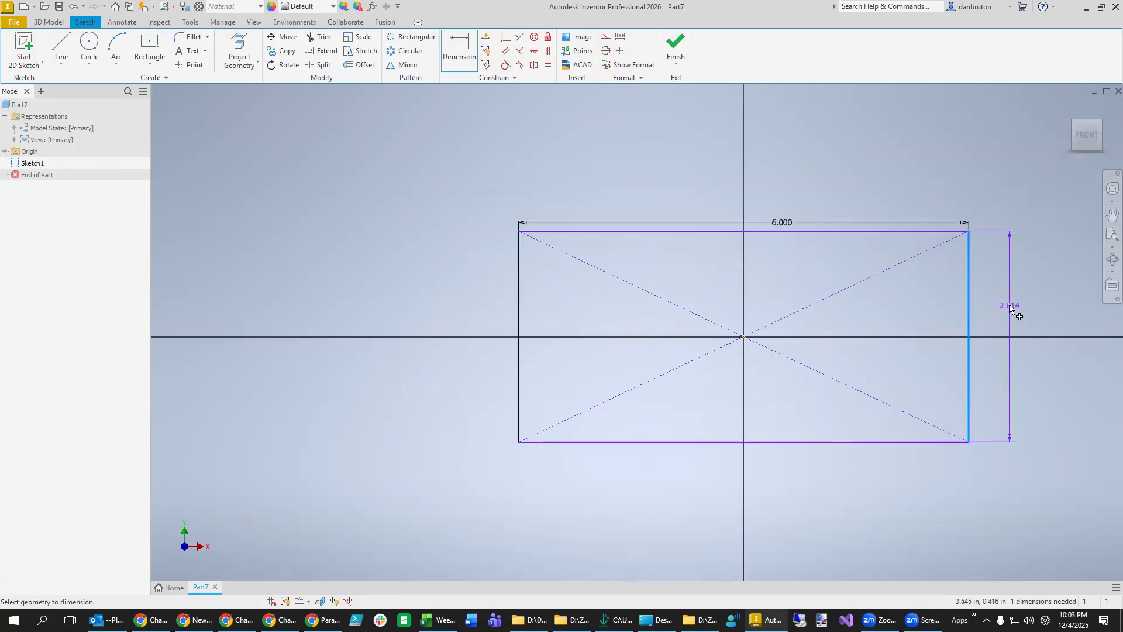
{"action": "left_click", "coordinate": [1011, 310]}
{"action": "type", "text": "4"}
{"action": "key", "text": "Return"}
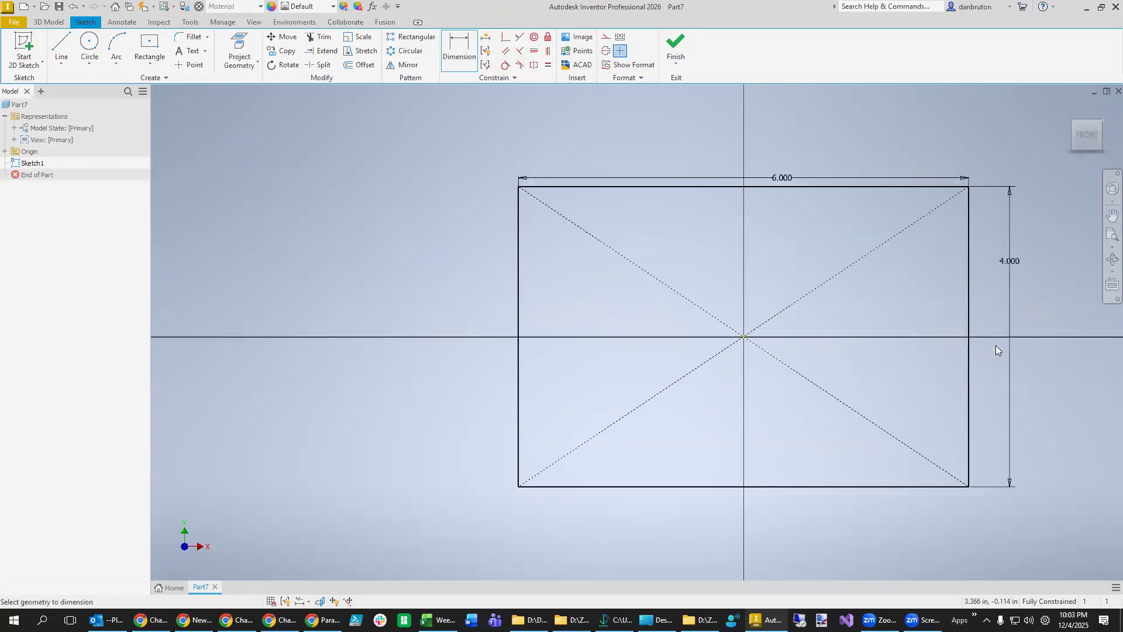
{"action": "key", "text": "Escape"}
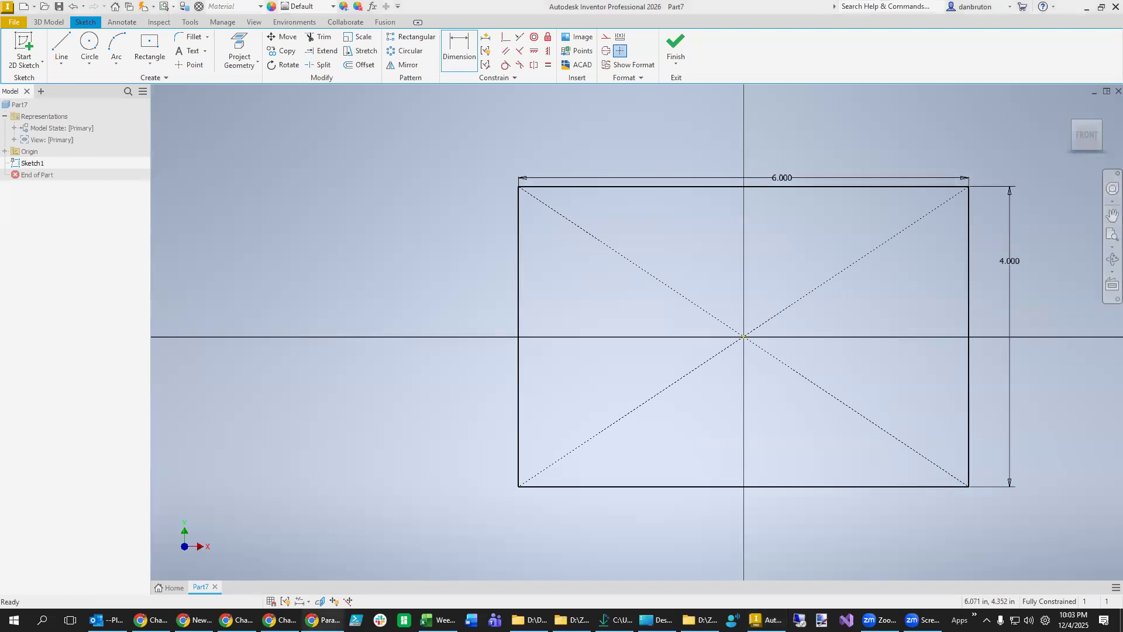
Switch to the Chapter 17 PDF in Chrome and examine the plate's problem statement and the dimensioned sketch in step 8.
{"action": "key", "text": "alt+Tab"}
{"action": "double_click", "coordinate": [423, 86]}
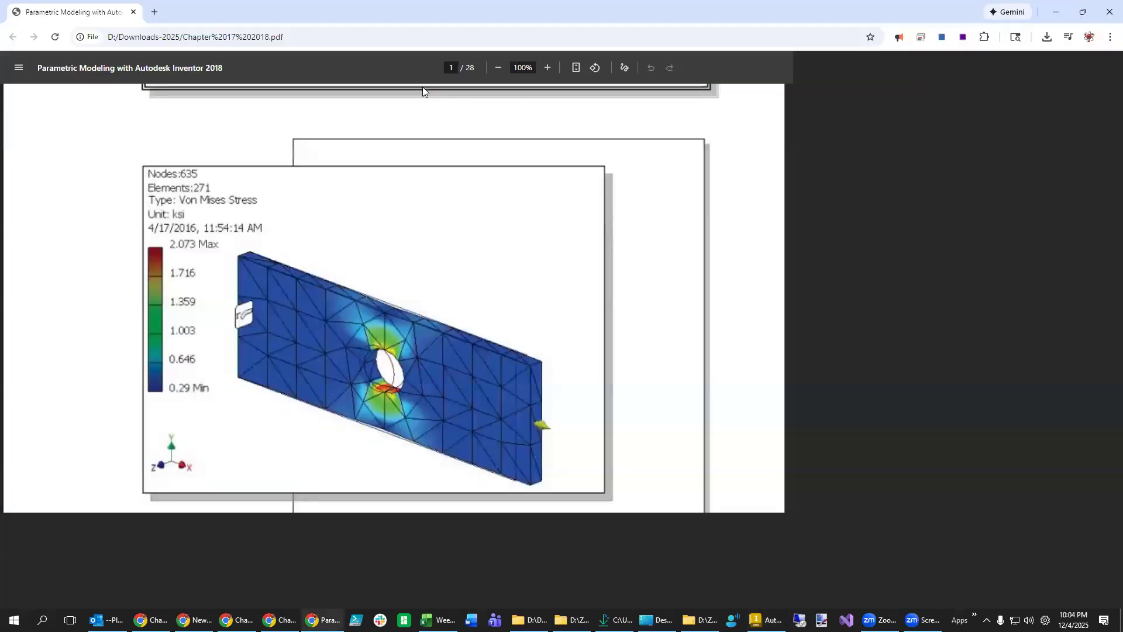
{"action": "scroll", "coordinate": [540, 347], "scroll_direction": "down", "scroll_amount": 15}
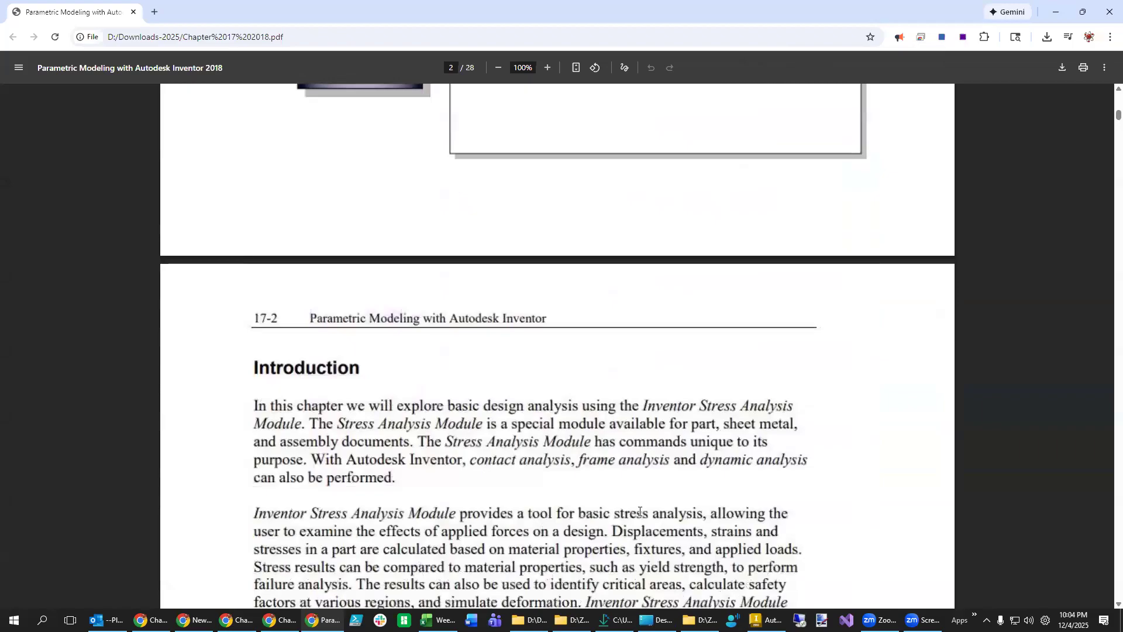
{"action": "scroll", "coordinate": [624, 481], "scroll_direction": "down", "scroll_amount": 10}
{"action": "scroll", "coordinate": [621, 474], "scroll_direction": "down", "scroll_amount": 18}
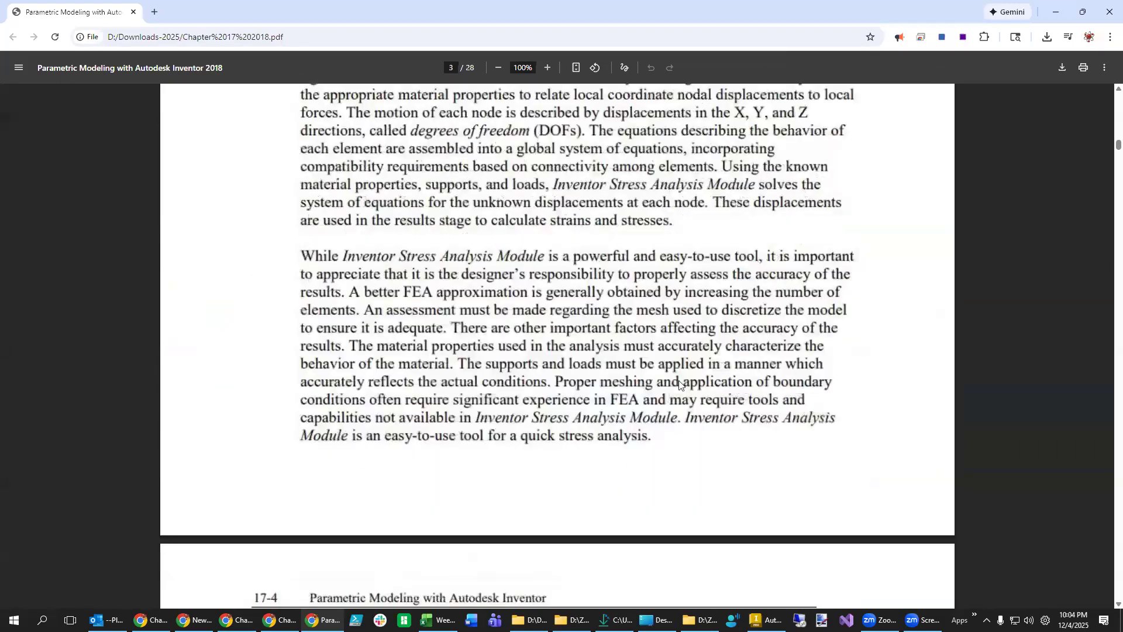
{"action": "scroll", "coordinate": [681, 385], "scroll_direction": "up", "scroll_amount": 8}
{"action": "scroll", "coordinate": [714, 465], "scroll_direction": "down", "scroll_amount": 13}
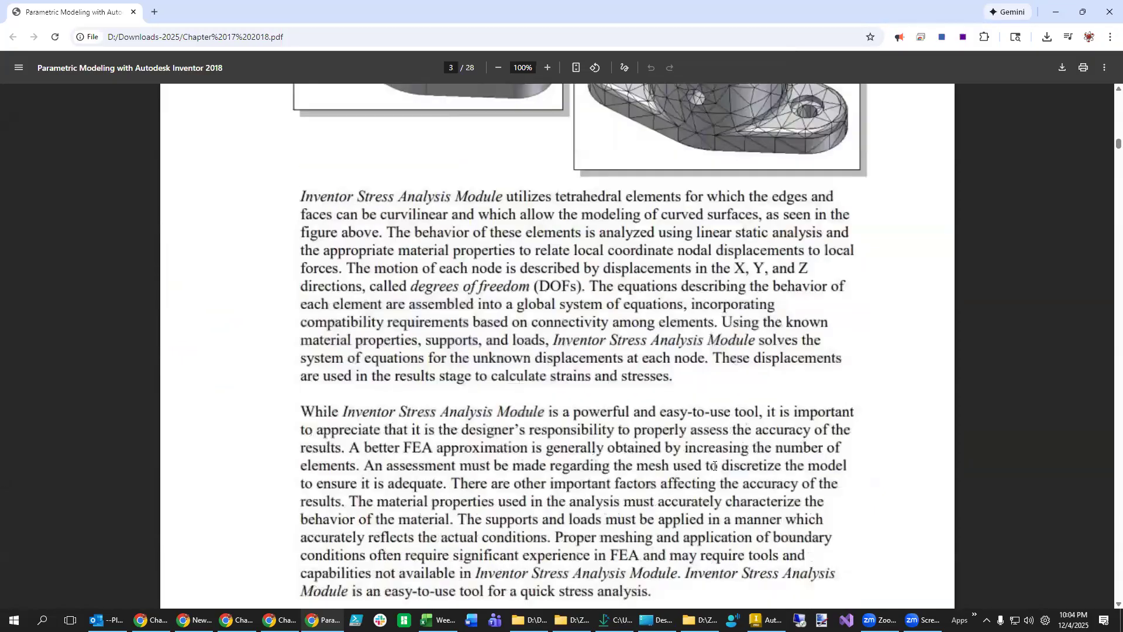
{"action": "scroll", "coordinate": [714, 465], "scroll_direction": "down", "scroll_amount": 7}
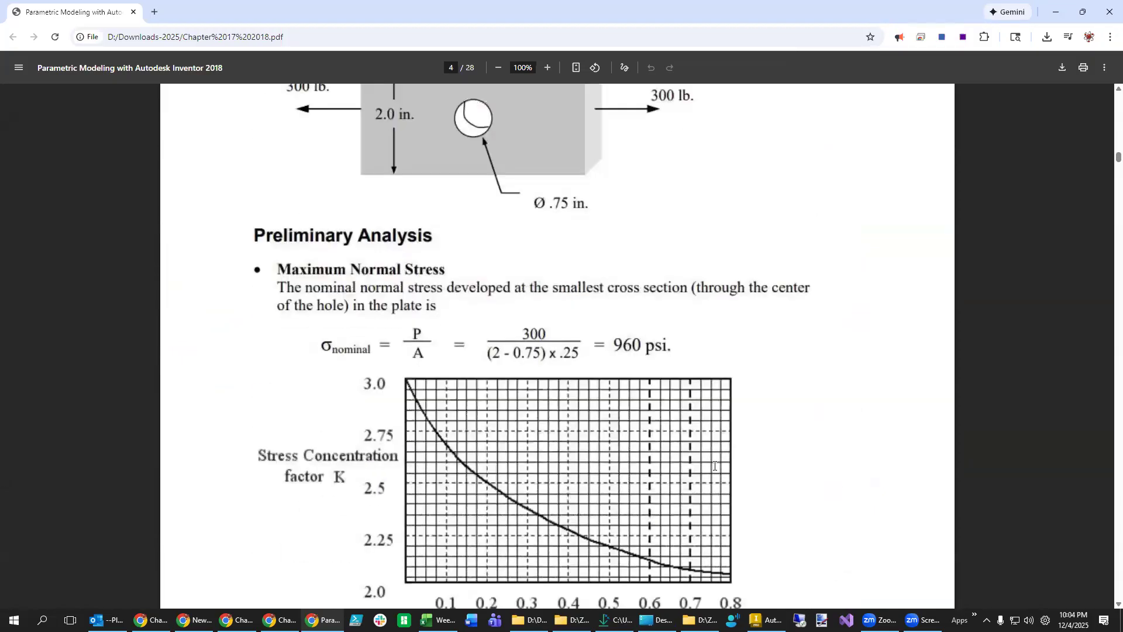
{"action": "scroll", "coordinate": [579, 349], "scroll_direction": "up", "scroll_amount": 4}
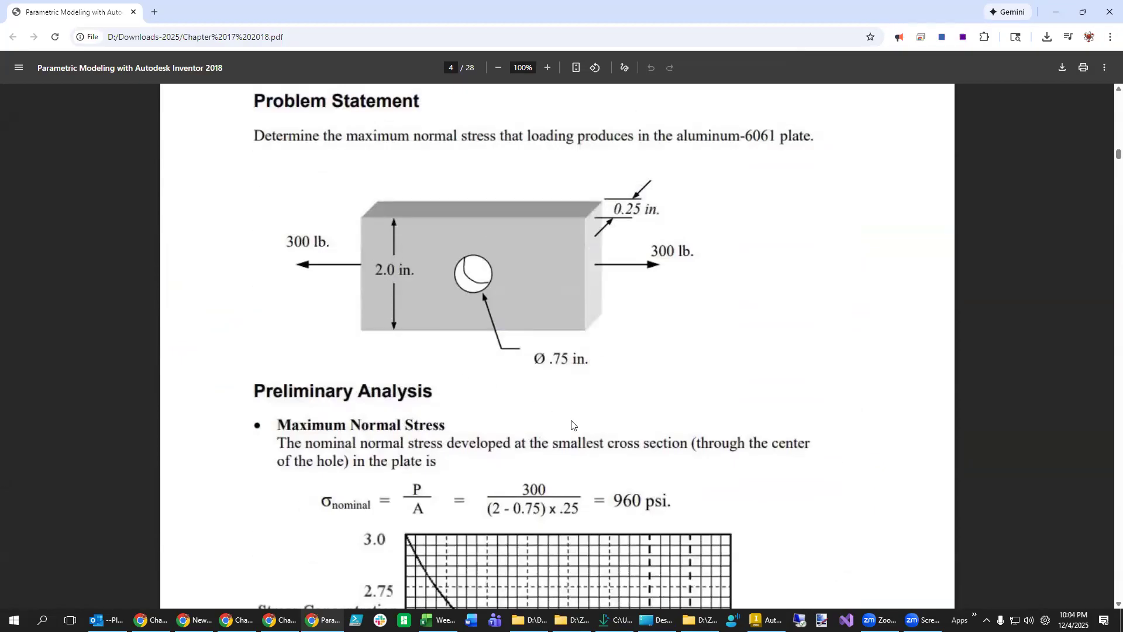
{"action": "scroll", "coordinate": [572, 426], "scroll_direction": "down", "scroll_amount": 14}
{"action": "scroll", "coordinate": [572, 426], "scroll_direction": "down", "scroll_amount": 7}
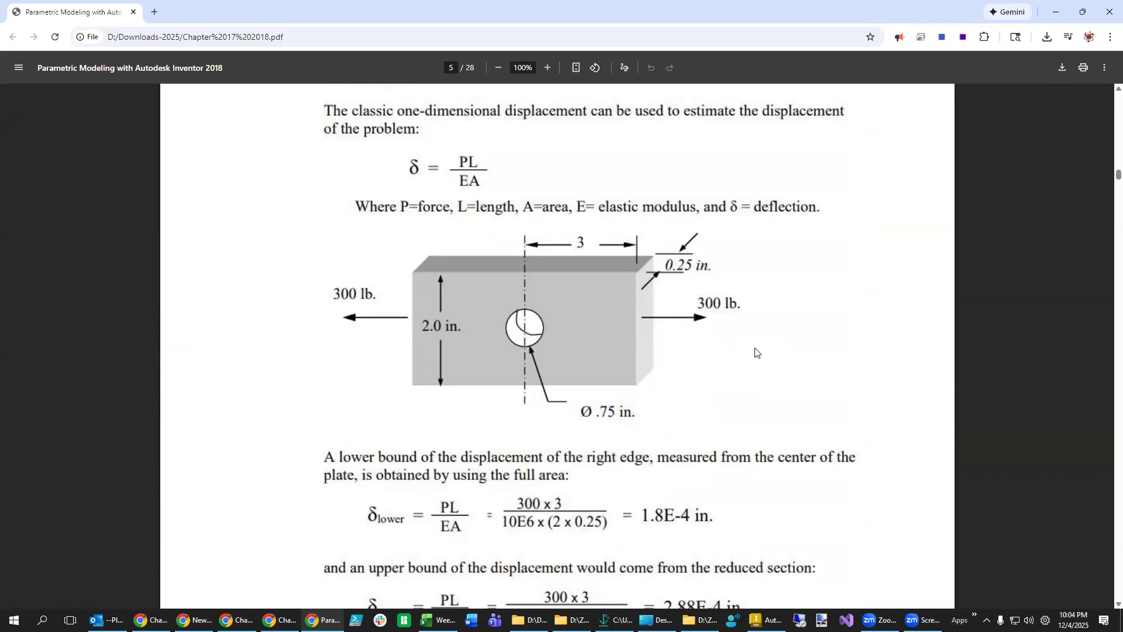
{"action": "scroll", "coordinate": [707, 393], "scroll_direction": "down", "scroll_amount": 19}
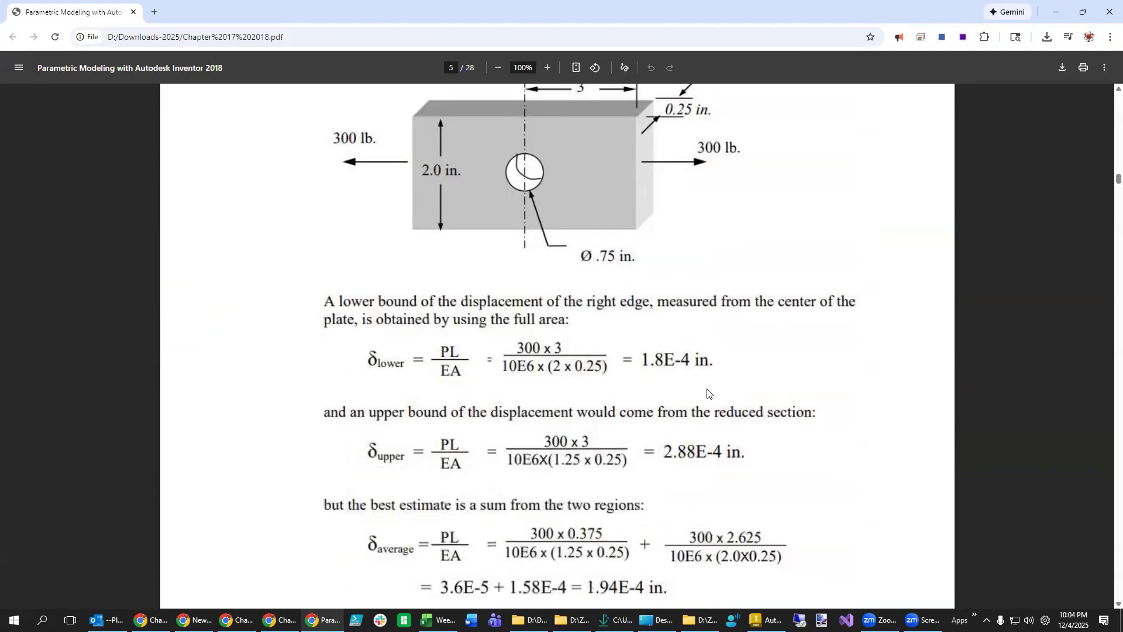
{"action": "scroll", "coordinate": [708, 394], "scroll_direction": "down", "scroll_amount": 14}
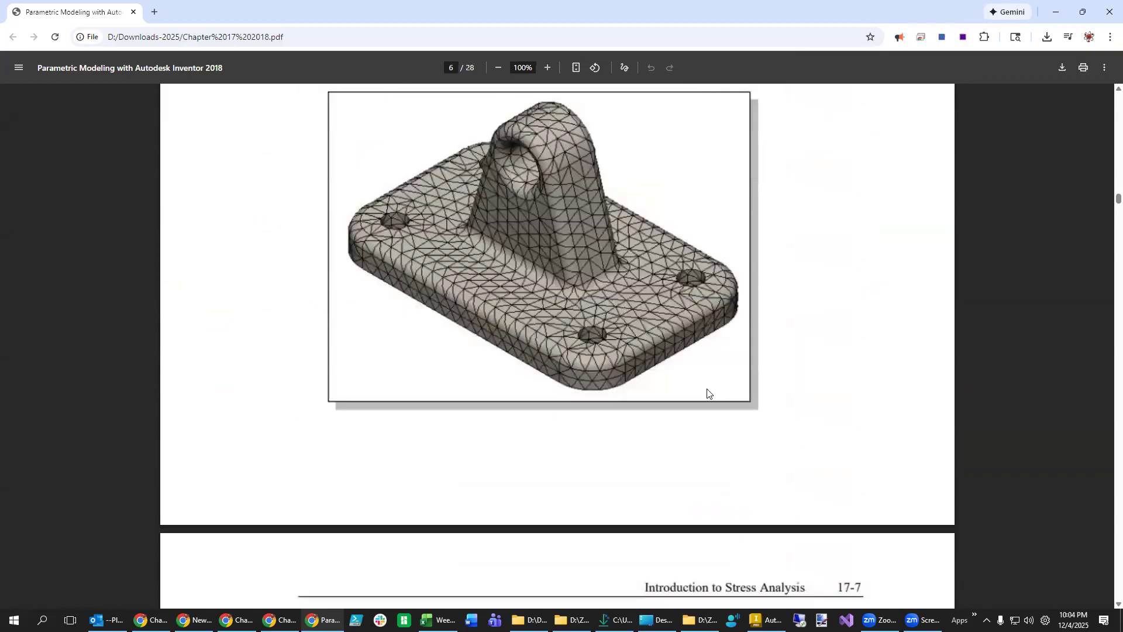
{"action": "scroll", "coordinate": [707, 393], "scroll_direction": "down", "scroll_amount": 16}
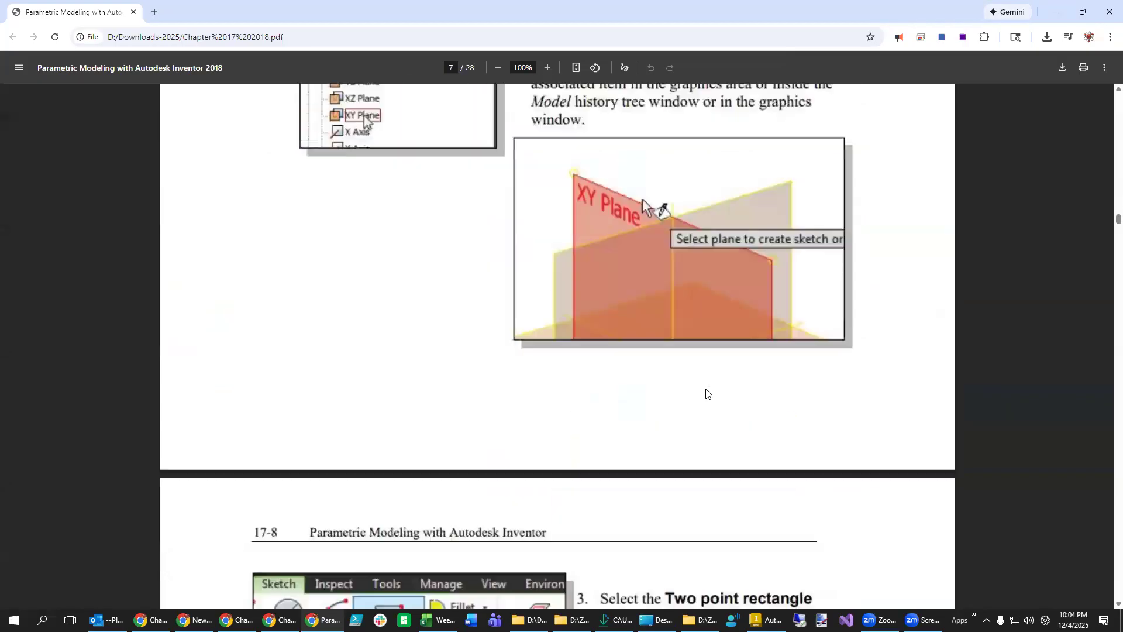
{"action": "scroll", "coordinate": [703, 385], "scroll_direction": "down", "scroll_amount": 17}
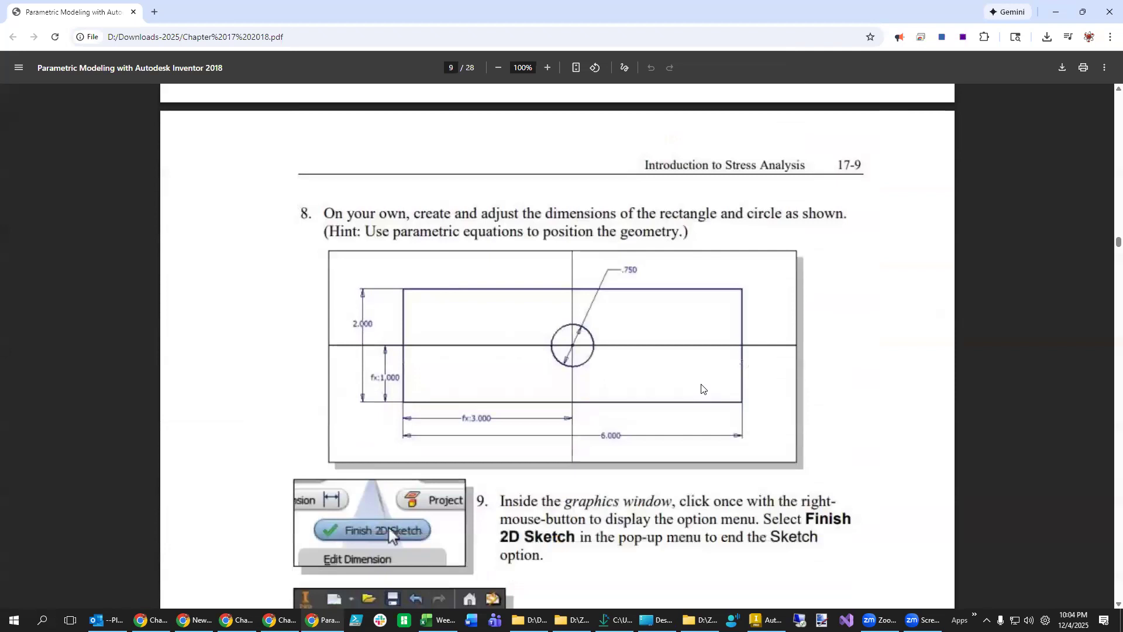
{"action": "scroll", "coordinate": [703, 388], "scroll_direction": "down", "scroll_amount": 1}
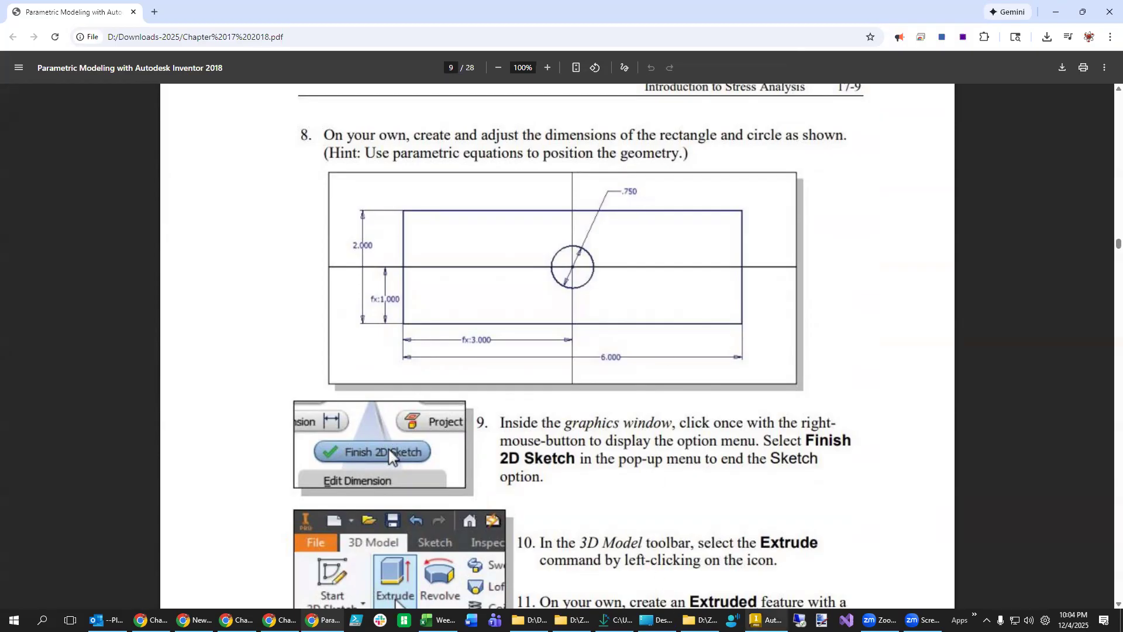
Switch back to Inventor and set the rectangle's height to 2 in.
{"action": "left_click", "coordinate": [760, 620]}
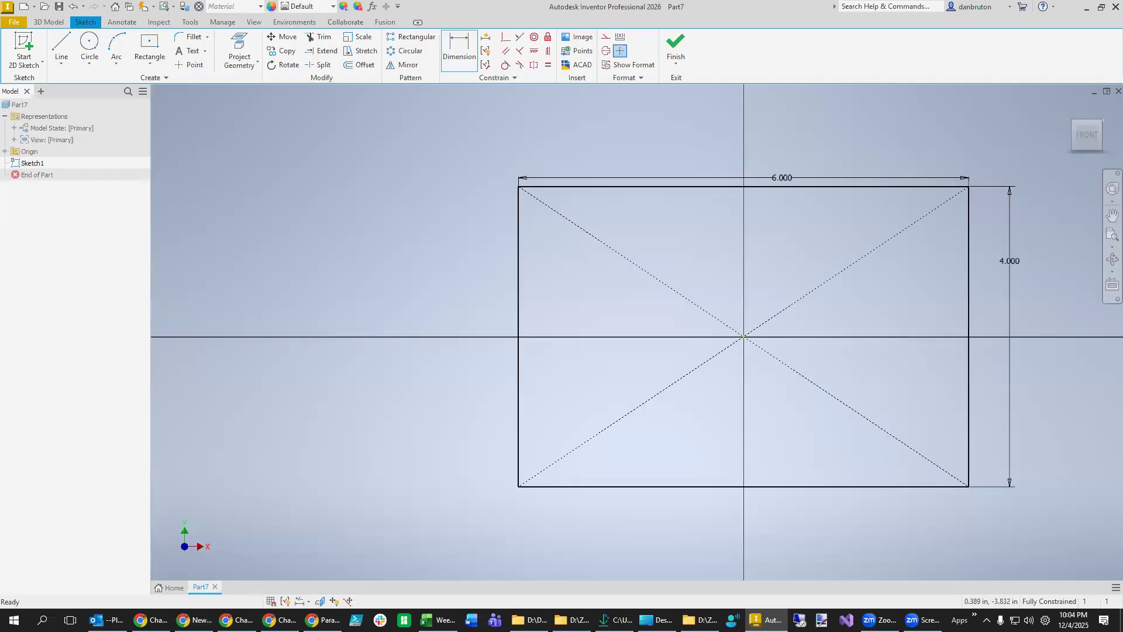
{"action": "double_click", "coordinate": [1016, 264]}
{"action": "type", "text": "2"}
{"action": "key", "text": "Return"}
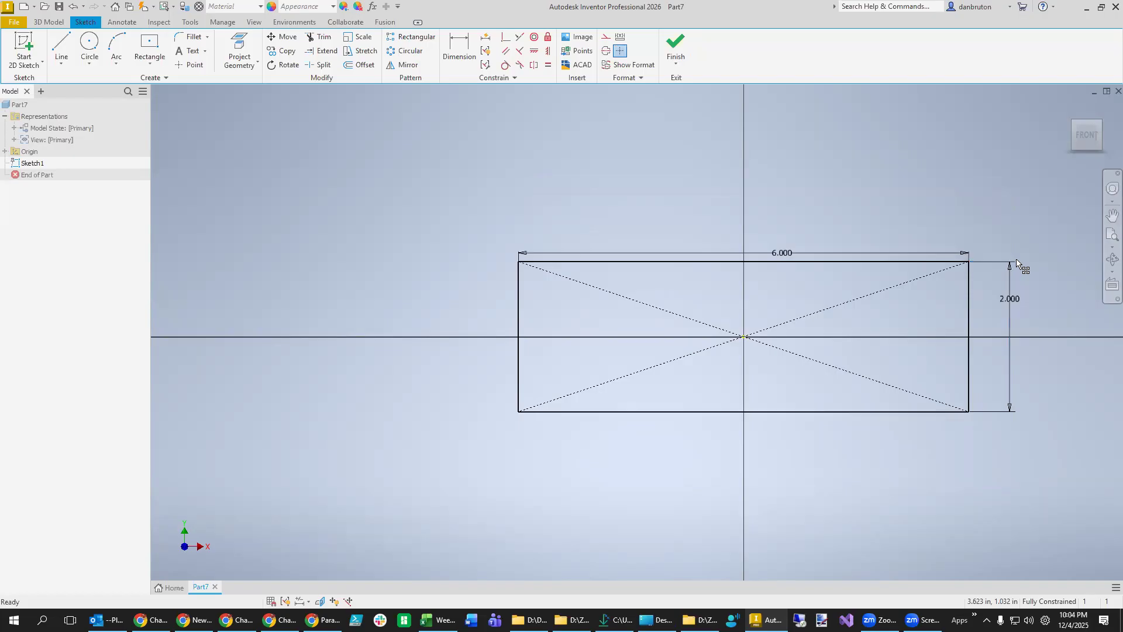
Draw a circle centred on the origin inside the rectangle and set its diameter to 0.75 in.
{"action": "left_click", "coordinate": [89, 44]}
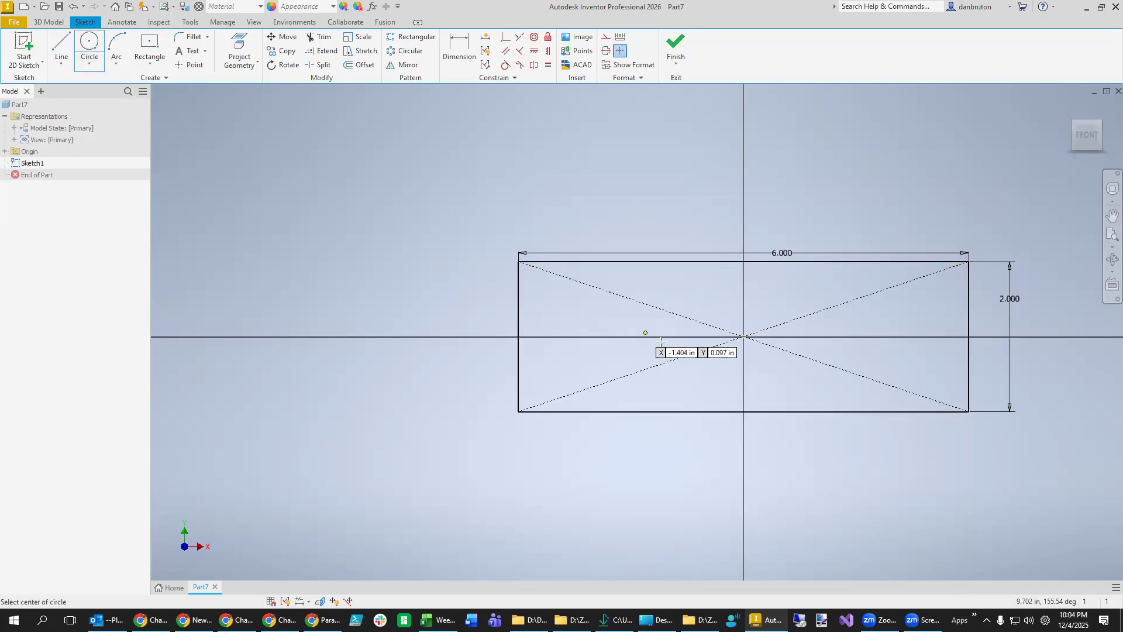
{"action": "left_click", "coordinate": [743, 337]}
{"action": "left_click", "coordinate": [767, 298]}
{"action": "key", "text": "Escape"}
{"action": "left_click", "coordinate": [454, 44]}
{"action": "left_click", "coordinate": [774, 303]}
{"action": "left_click", "coordinate": [795, 298]}
{"action": "type", "text": "0.75"}
{"action": "key", "text": "Return"}
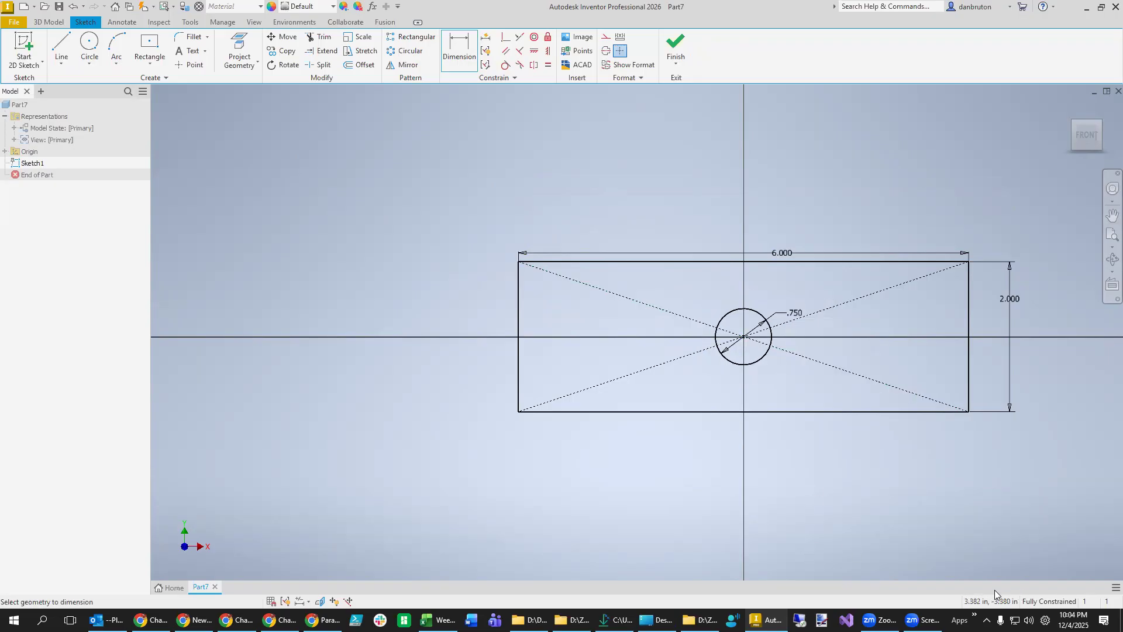
Start an extrusion of the plate profile around the hole, extending symmetrically to both sides of the sketch plane.
{"action": "left_click", "coordinate": [50, 23]}
{"action": "left_click", "coordinate": [62, 49]}
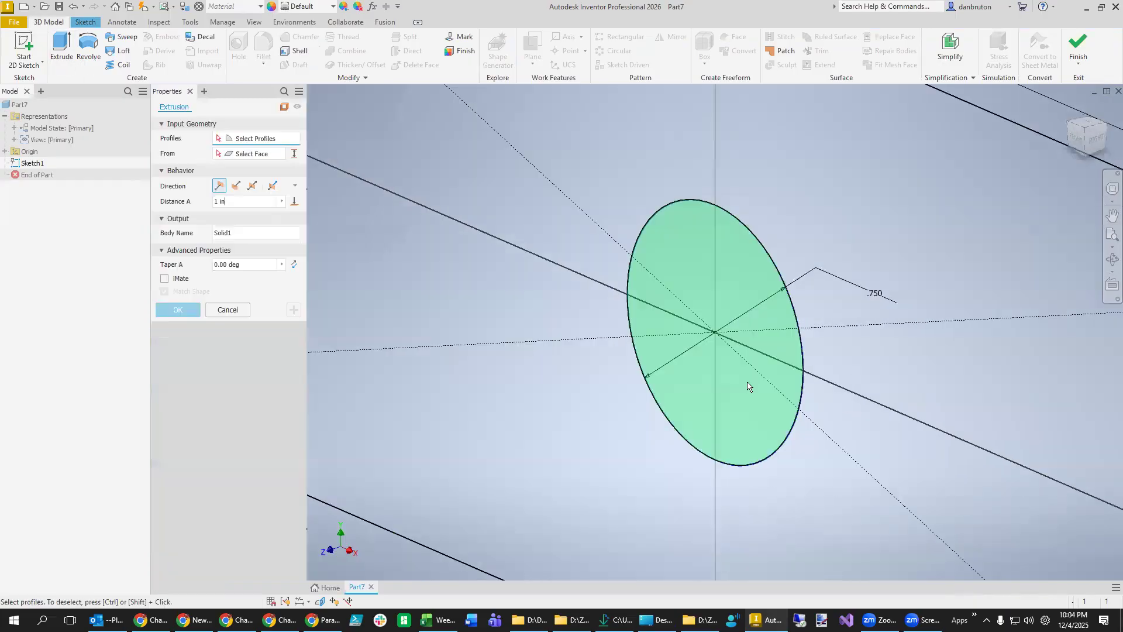
{"action": "left_click", "coordinate": [787, 377]}
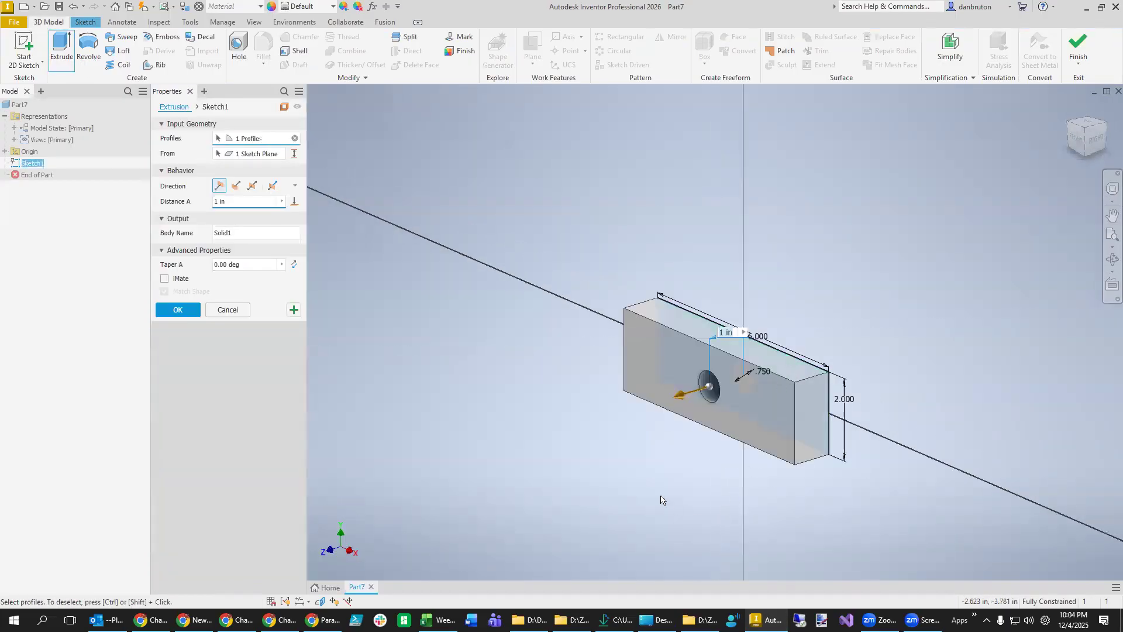
{"action": "left_click", "coordinate": [252, 187]}
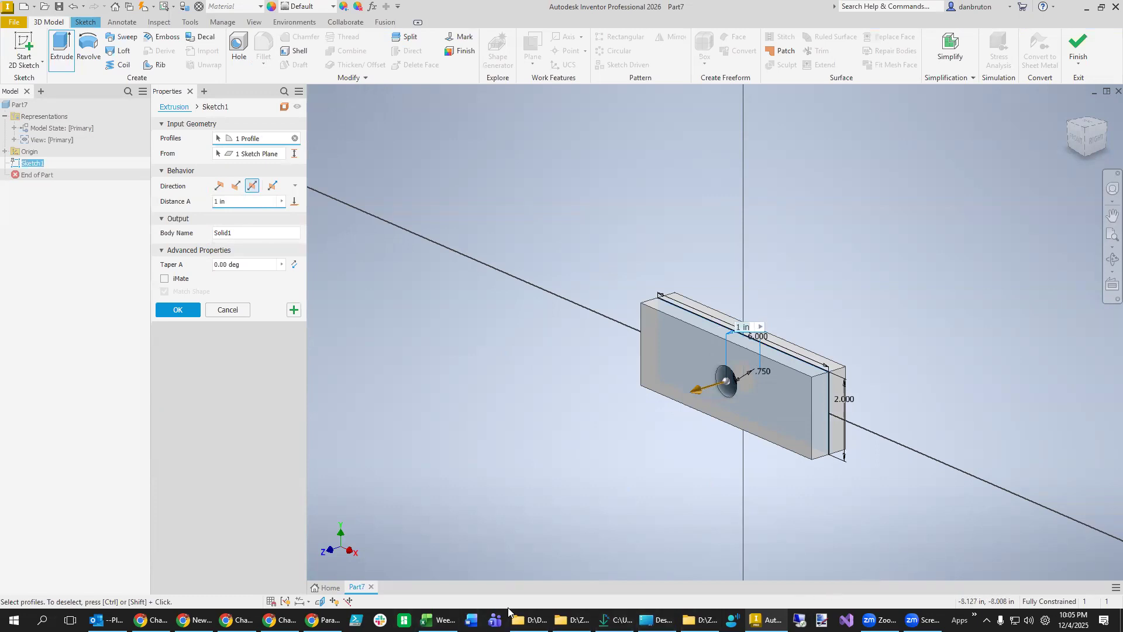
Switch to the Chapter 17 PDF in Chrome and read the instructions on extrusion thickness, material properties and saving the part.
{"action": "left_click", "coordinate": [321, 619]}
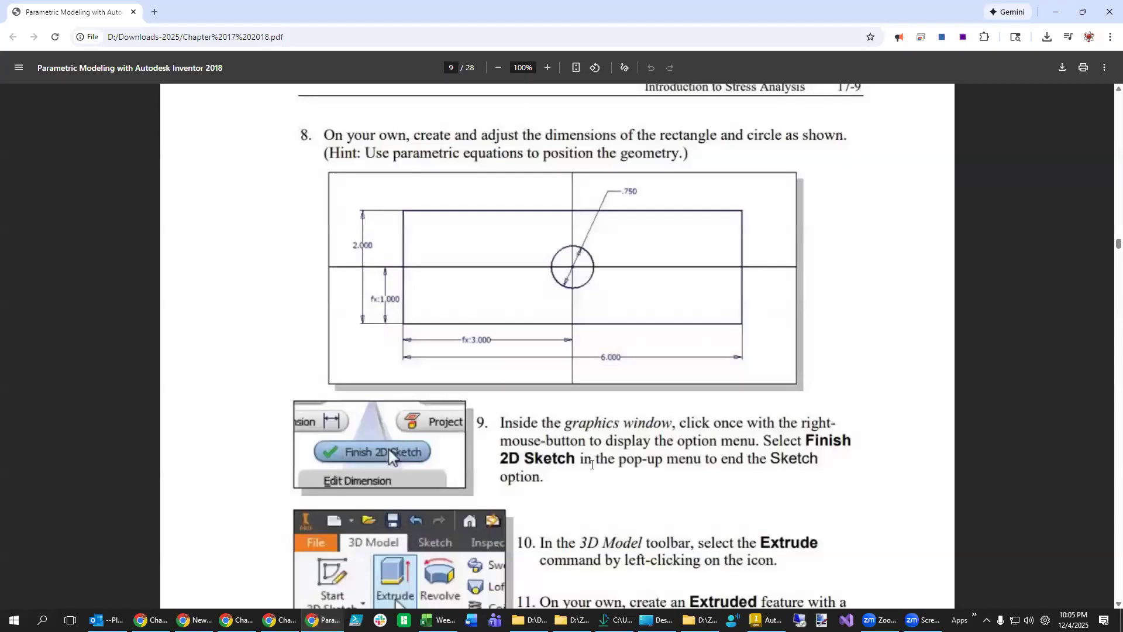
{"action": "scroll", "coordinate": [594, 460], "scroll_direction": "down", "scroll_amount": 6}
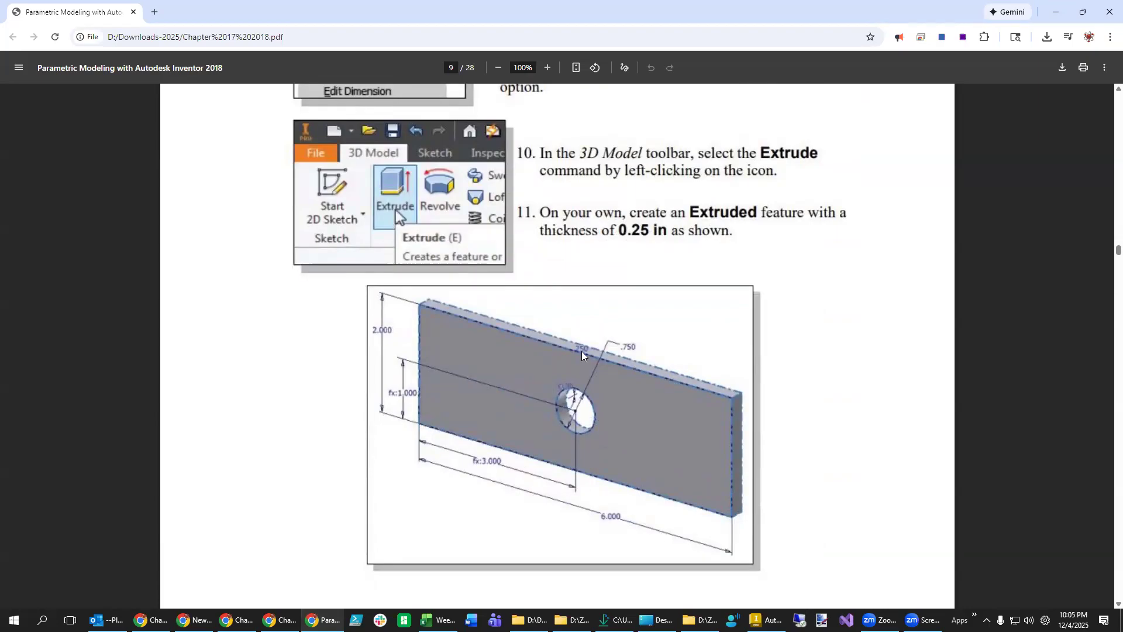
{"action": "scroll", "coordinate": [582, 353], "scroll_direction": "down", "scroll_amount": 9}
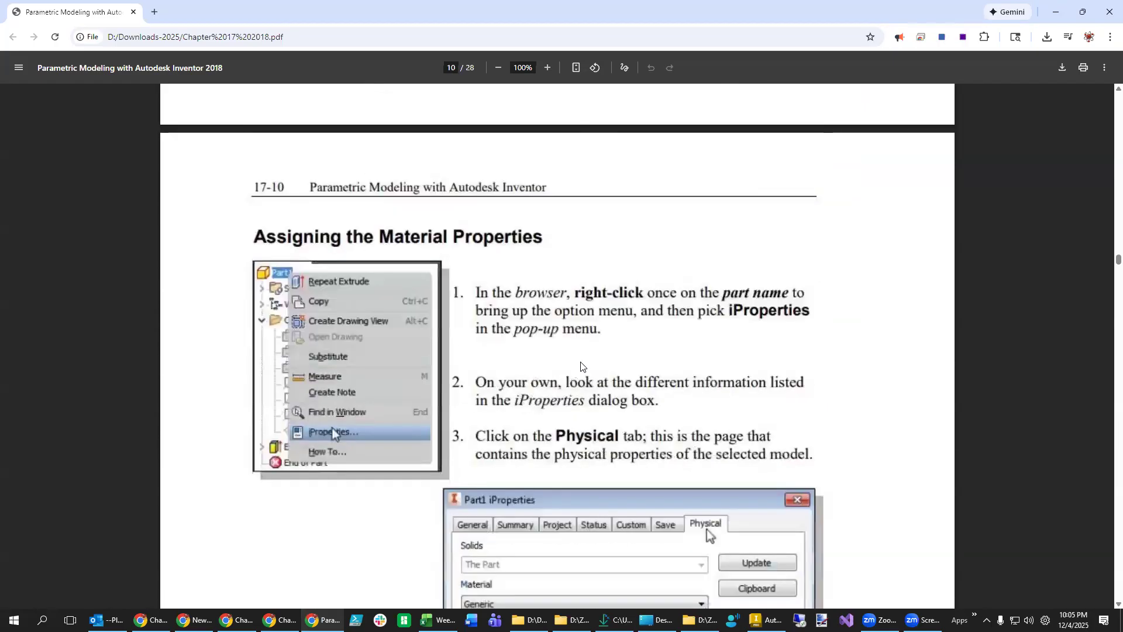
{"action": "scroll", "coordinate": [581, 366], "scroll_direction": "down", "scroll_amount": 3}
{"action": "scroll", "coordinate": [580, 365], "scroll_direction": "down", "scroll_amount": 4}
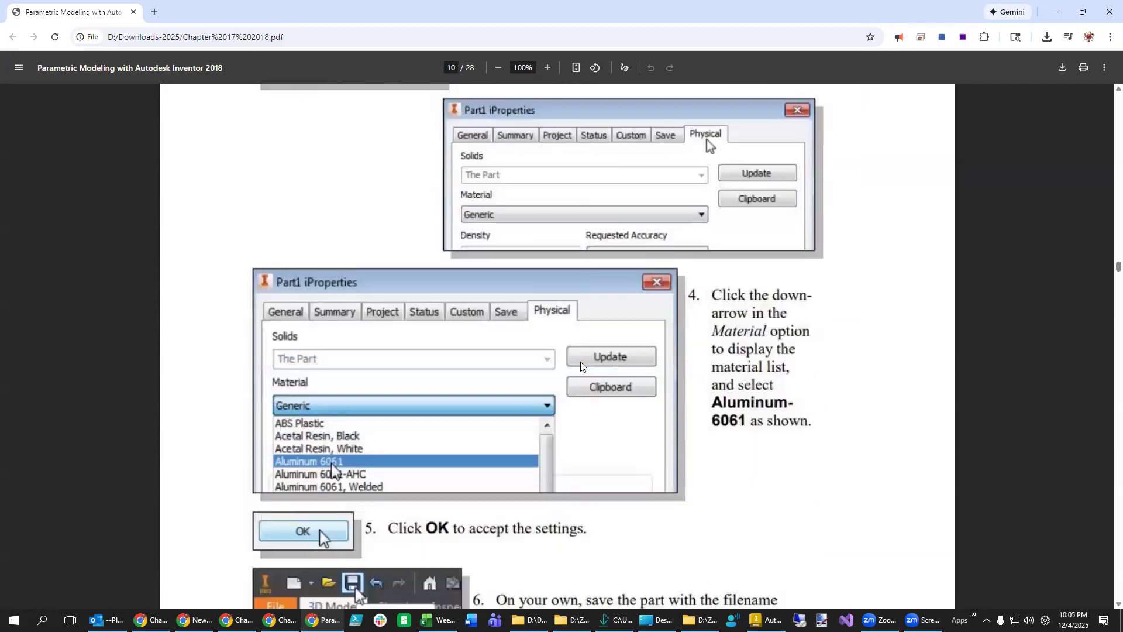
{"action": "scroll", "coordinate": [580, 361], "scroll_direction": "down", "scroll_amount": 3}
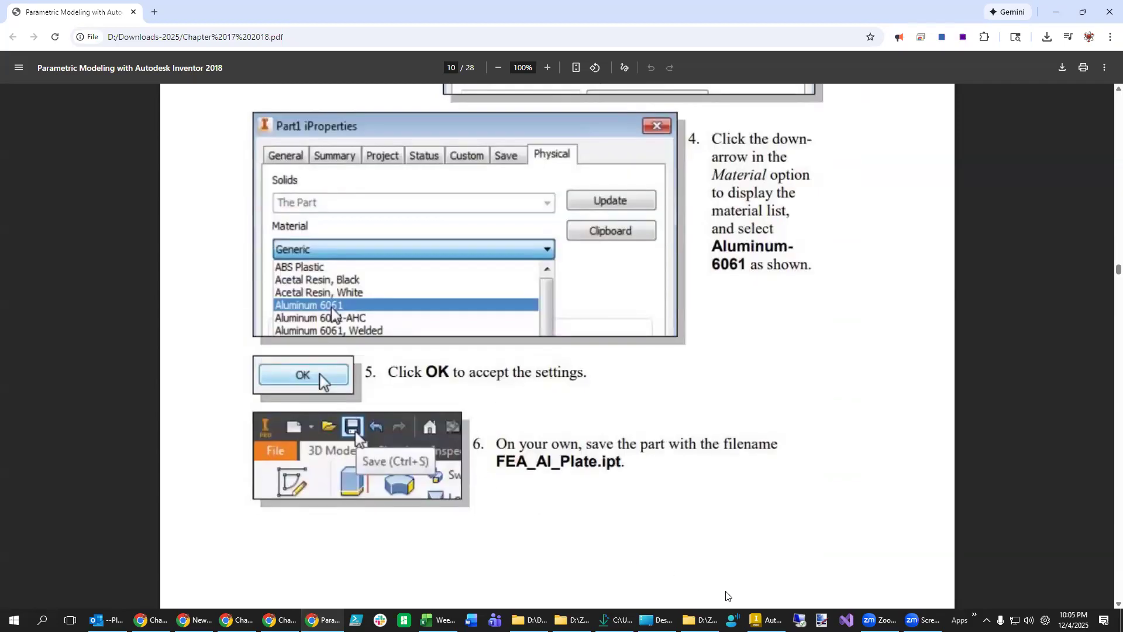
Switch back to Inventor and finish the symmetric plate extrusion with a distance of 0.25 in.
{"action": "left_click", "coordinate": [767, 619]}
{"action": "left_click", "coordinate": [237, 201]}
{"action": "type", "text": "0.25"}
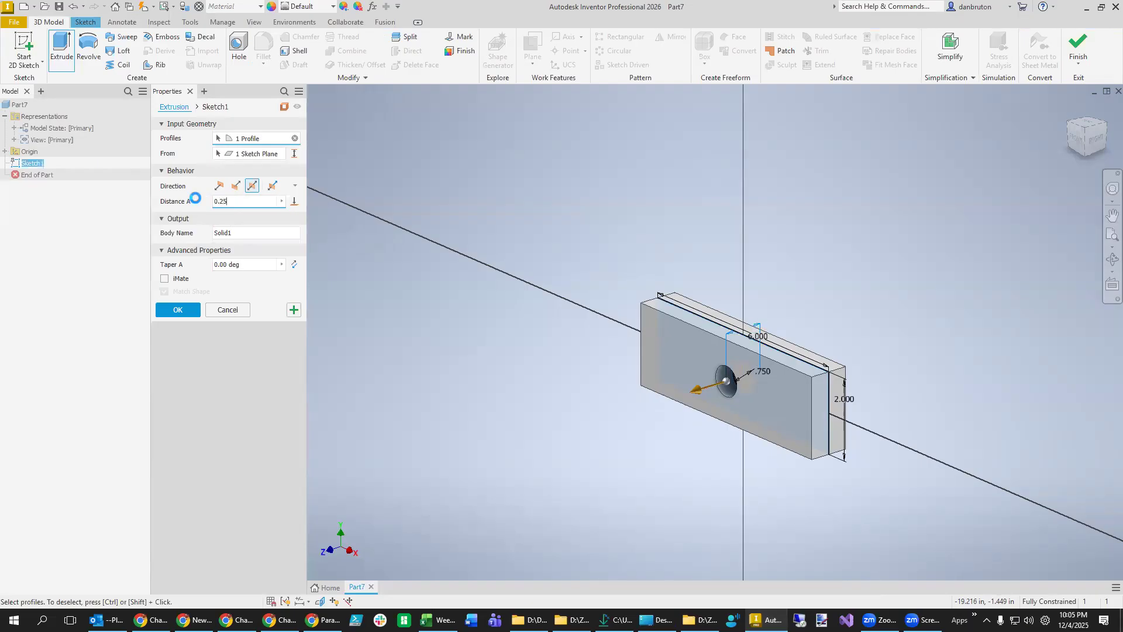
{"action": "key", "text": "Return"}
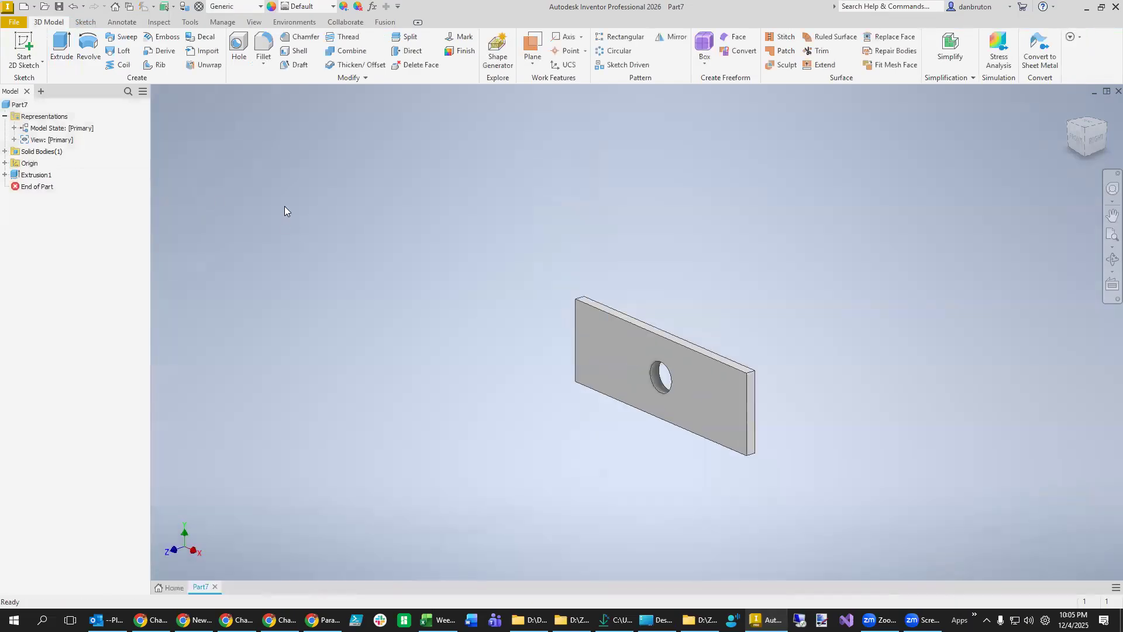
{"action": "left_click_drag", "start_coordinate": [495, 270], "coordinate": [825, 497]}
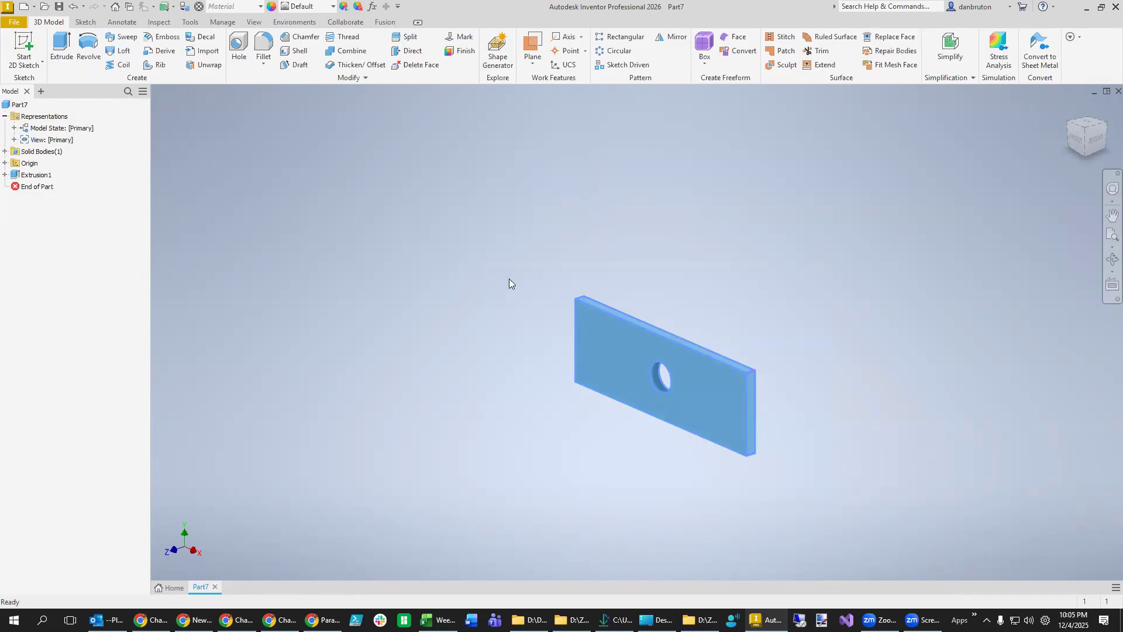
{"action": "right_click", "coordinate": [18, 104]}
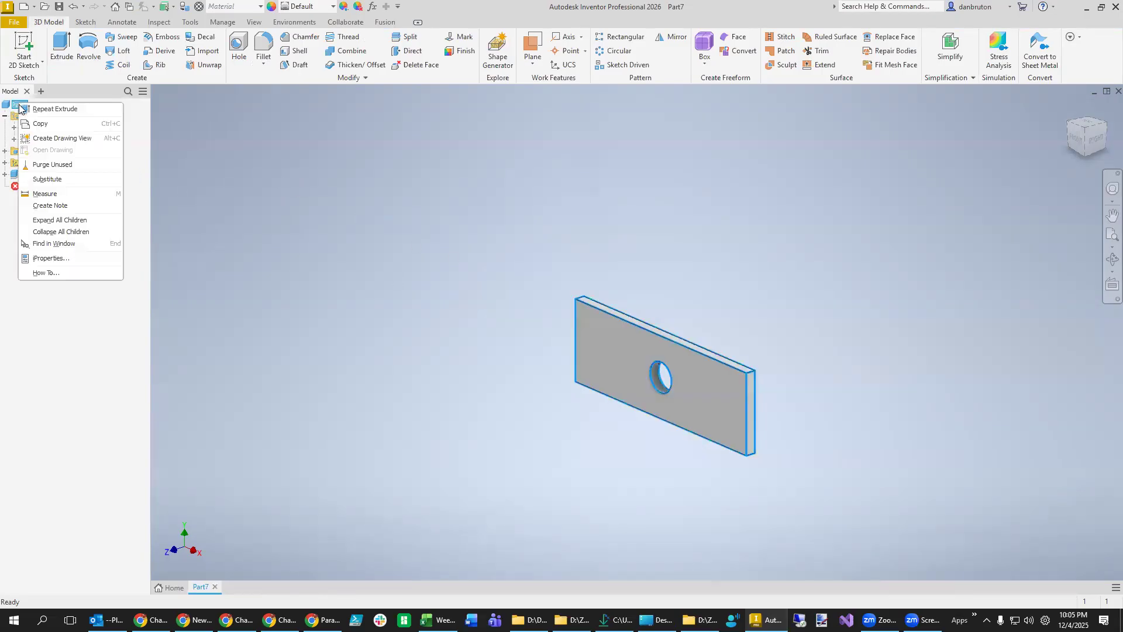
{"action": "left_click", "coordinate": [59, 309]}
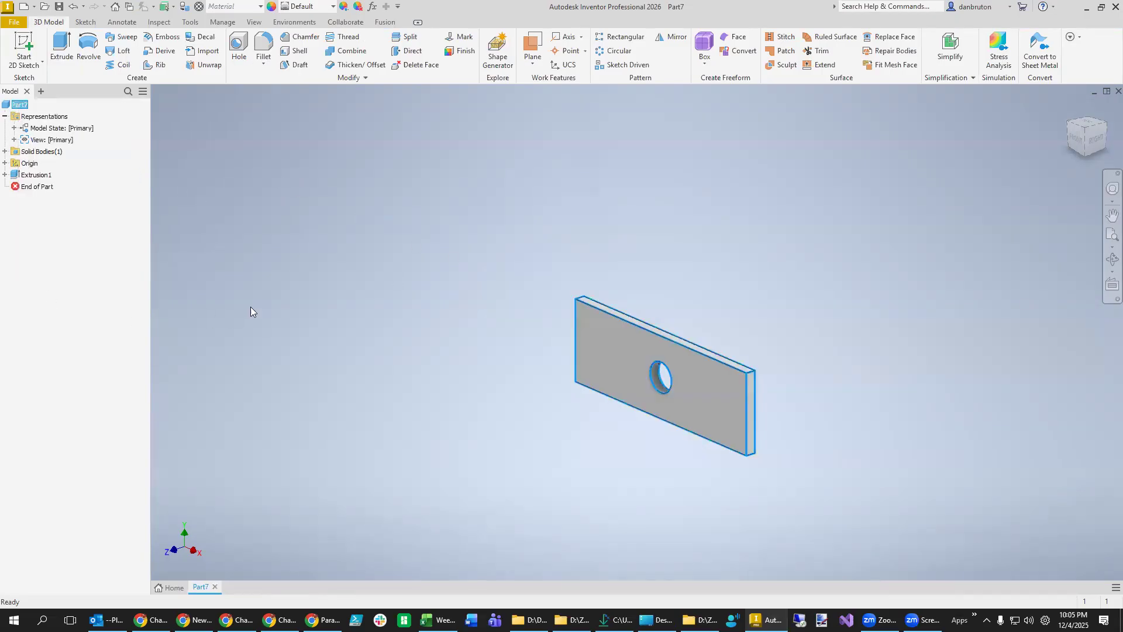
Save the part as Part17.0.ipt in the Chapter 17 folder.
{"action": "left_click", "coordinate": [16, 25]}
{"action": "left_click", "coordinate": [35, 145]}
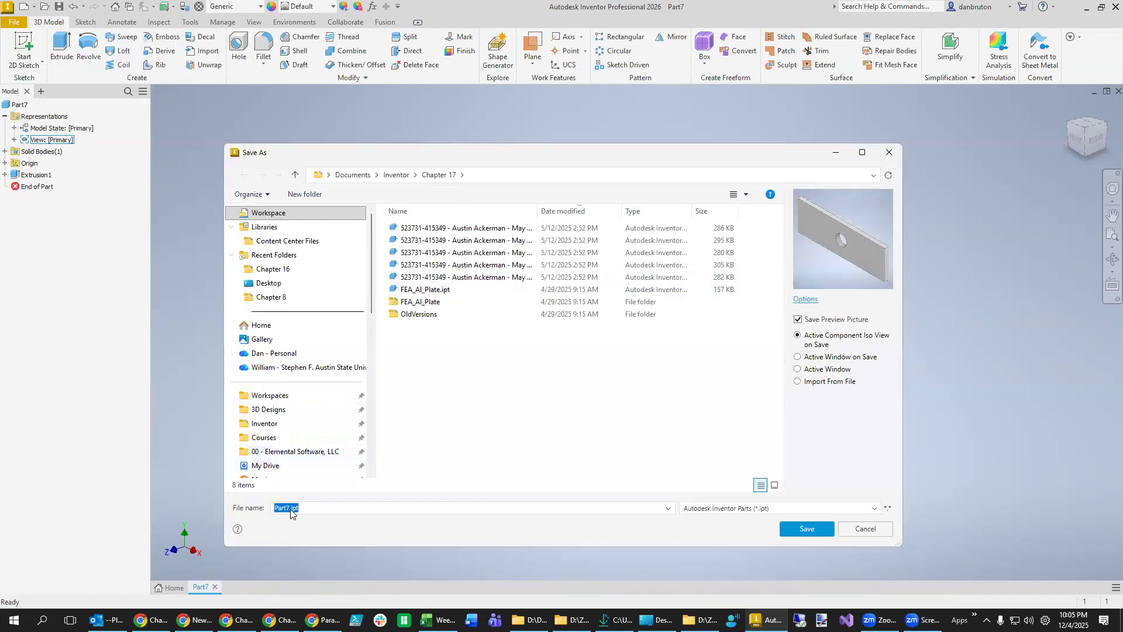
{"action": "type", "text": "1"}
{"action": "type", "text": ".0"}
{"action": "key", "text": "Return"}
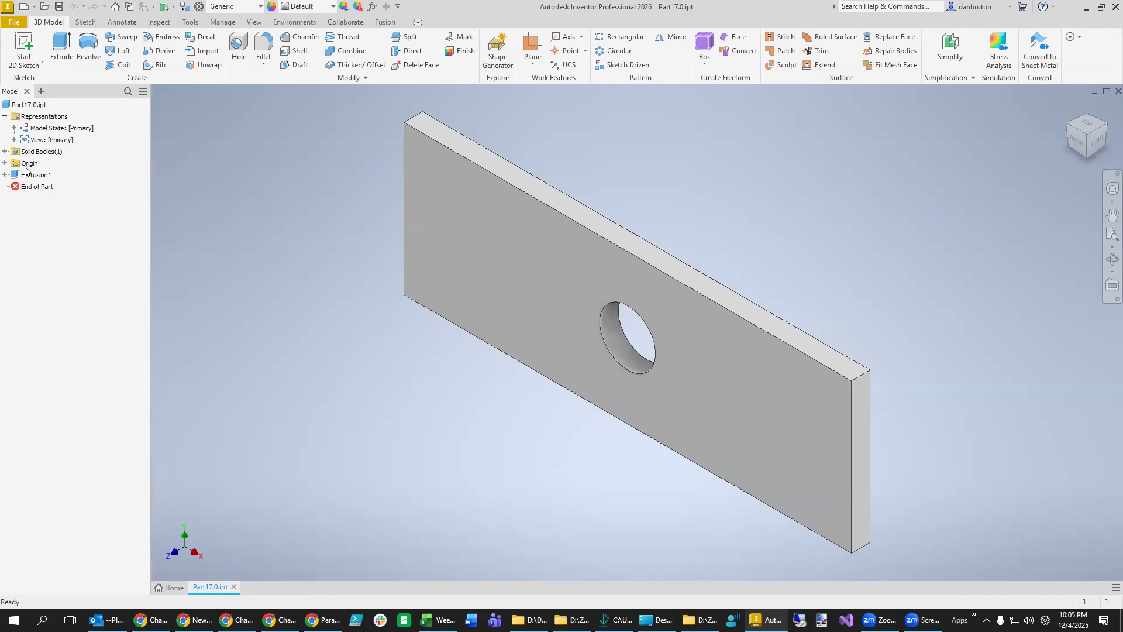
Assign the material Aluminum 6061 to the part in its iProperties.
{"action": "right_click", "coordinate": [28, 105]}
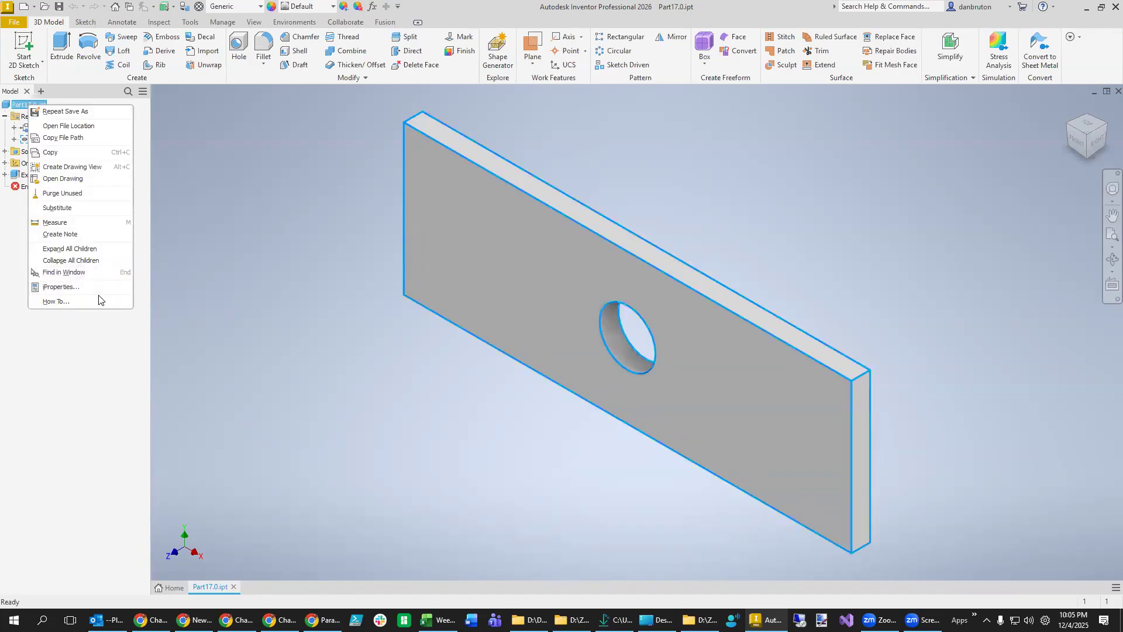
{"action": "left_click", "coordinate": [64, 287]}
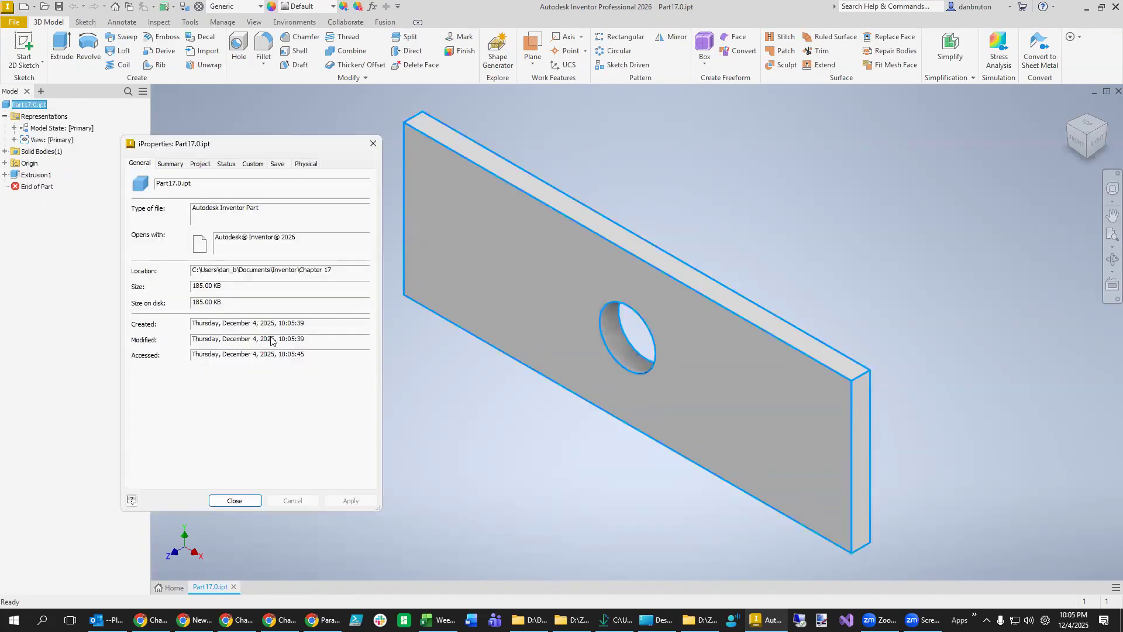
{"action": "left_click", "coordinate": [307, 164]}
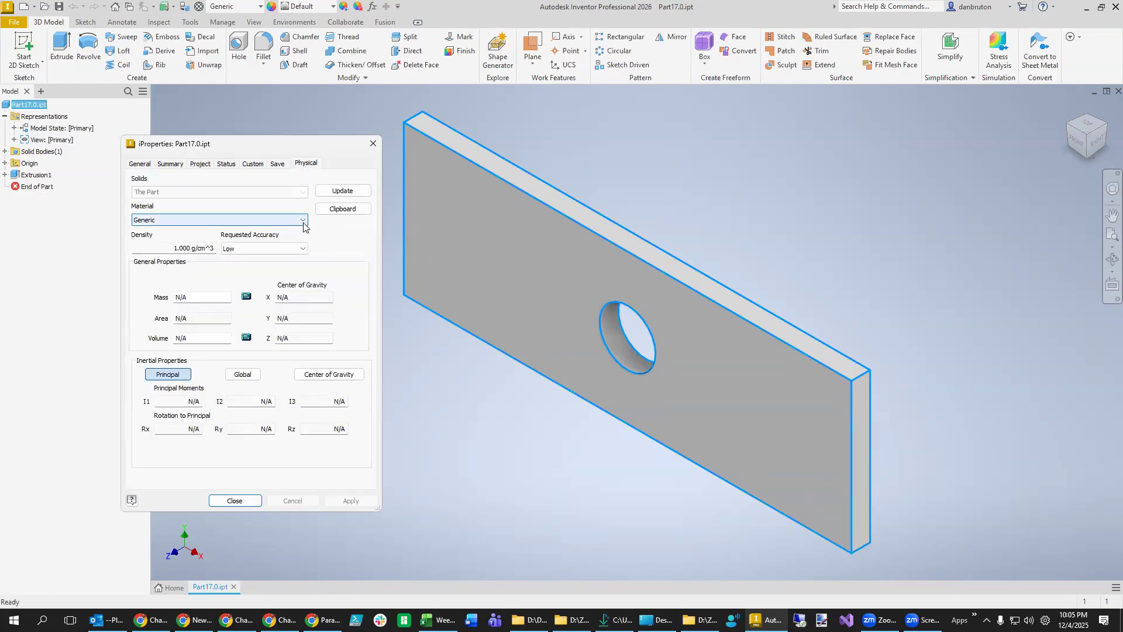
{"action": "left_click", "coordinate": [302, 220]}
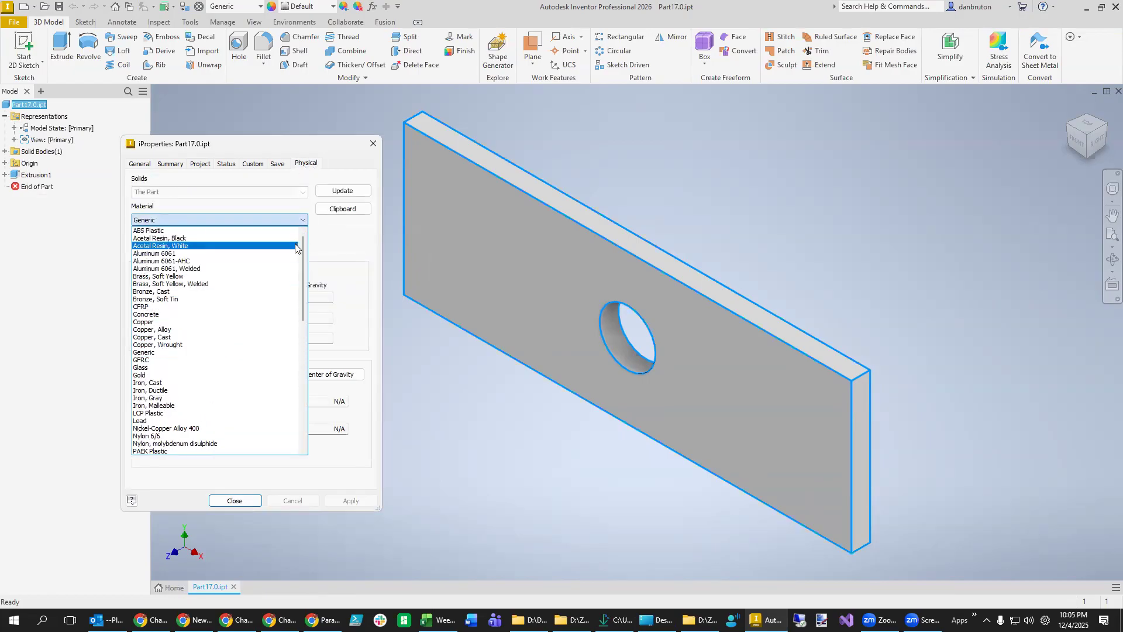
{"action": "left_click", "coordinate": [288, 253]}
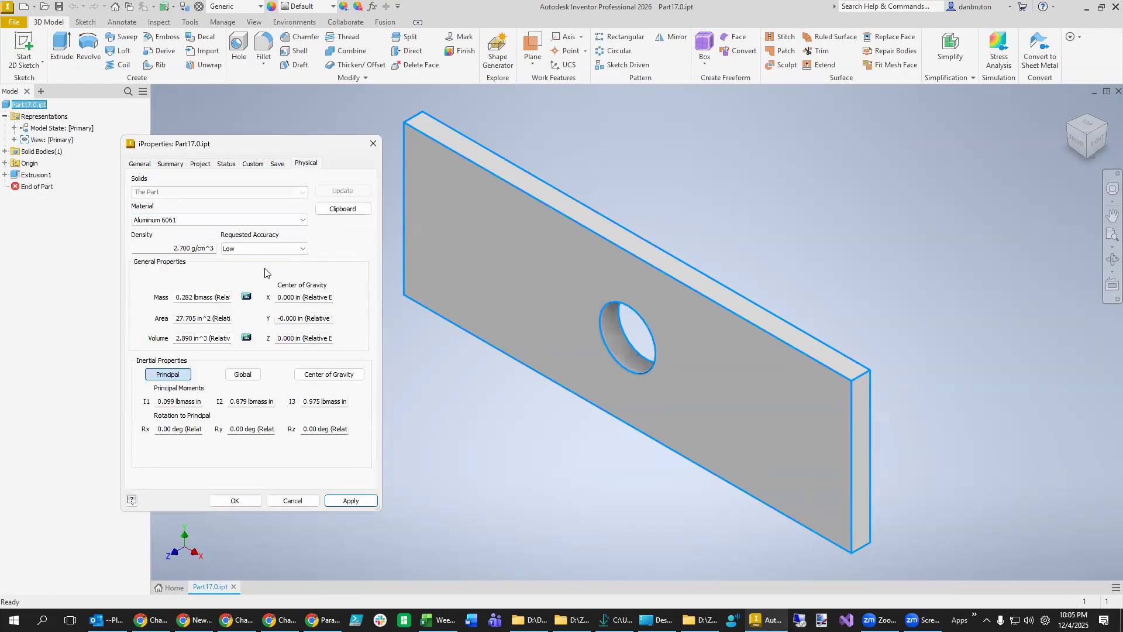
{"action": "left_click", "coordinate": [354, 501]}
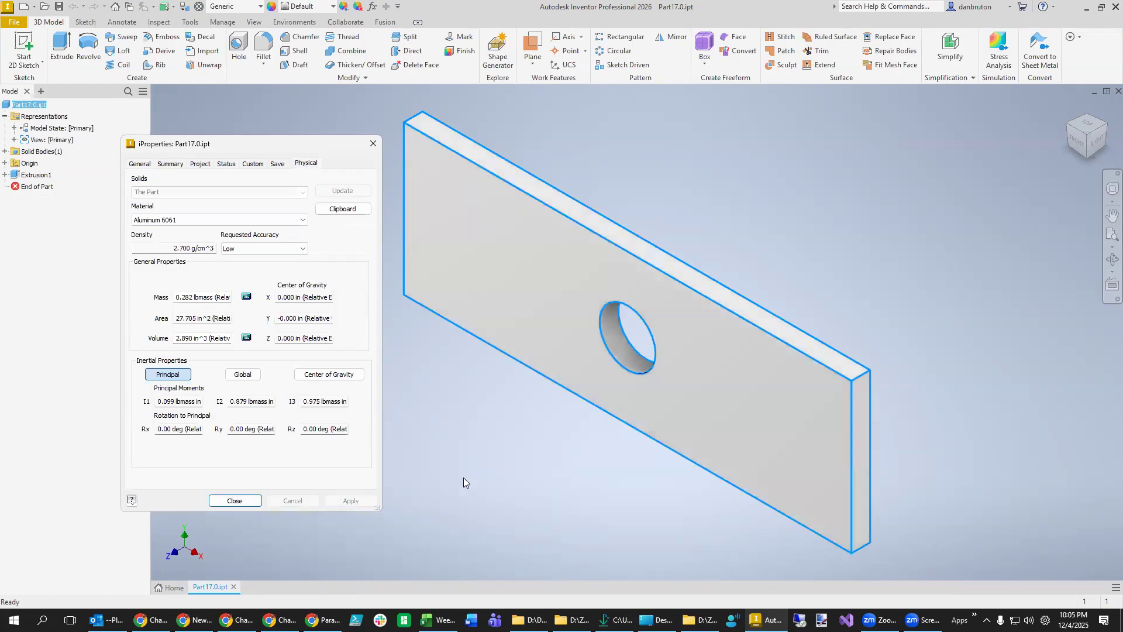
{"action": "left_click", "coordinate": [235, 501]}
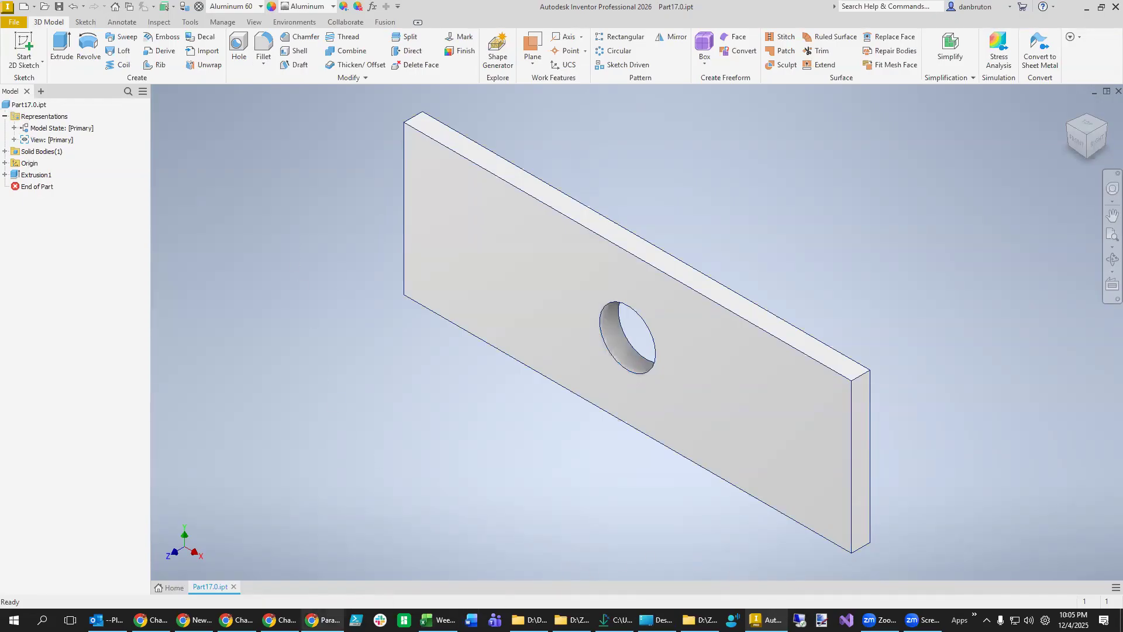
Switch to the Chapter 17 PDF in Chrome, read how to enter the Stress Analysis module, and return to Inventor.
{"action": "left_click", "coordinate": [324, 619]}
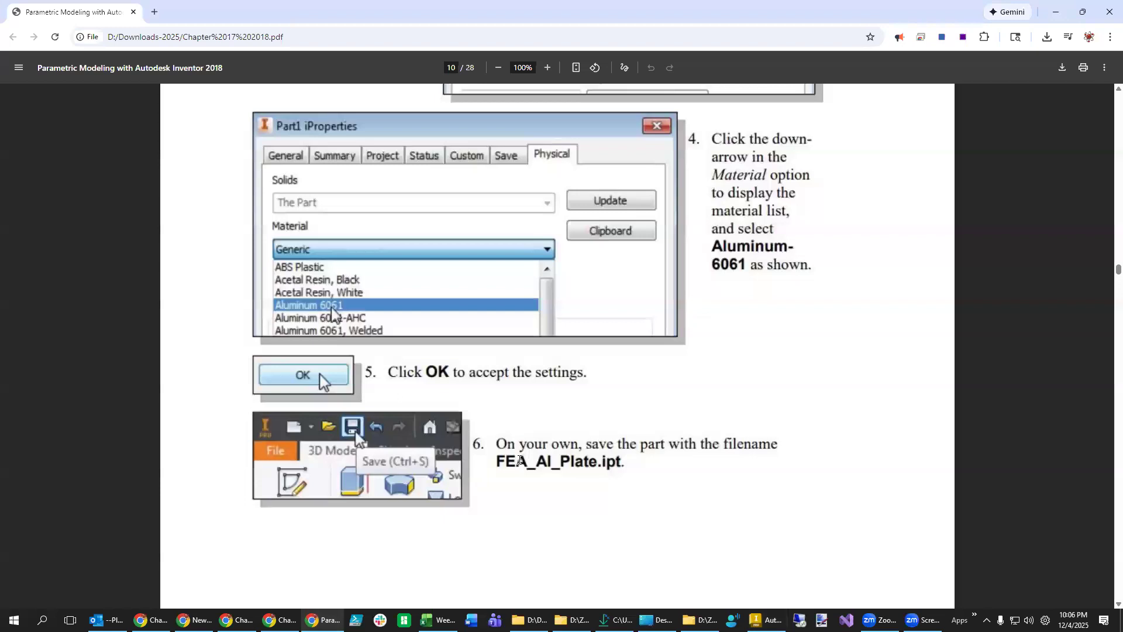
{"action": "scroll", "coordinate": [519, 460], "scroll_direction": "down", "scroll_amount": 6}
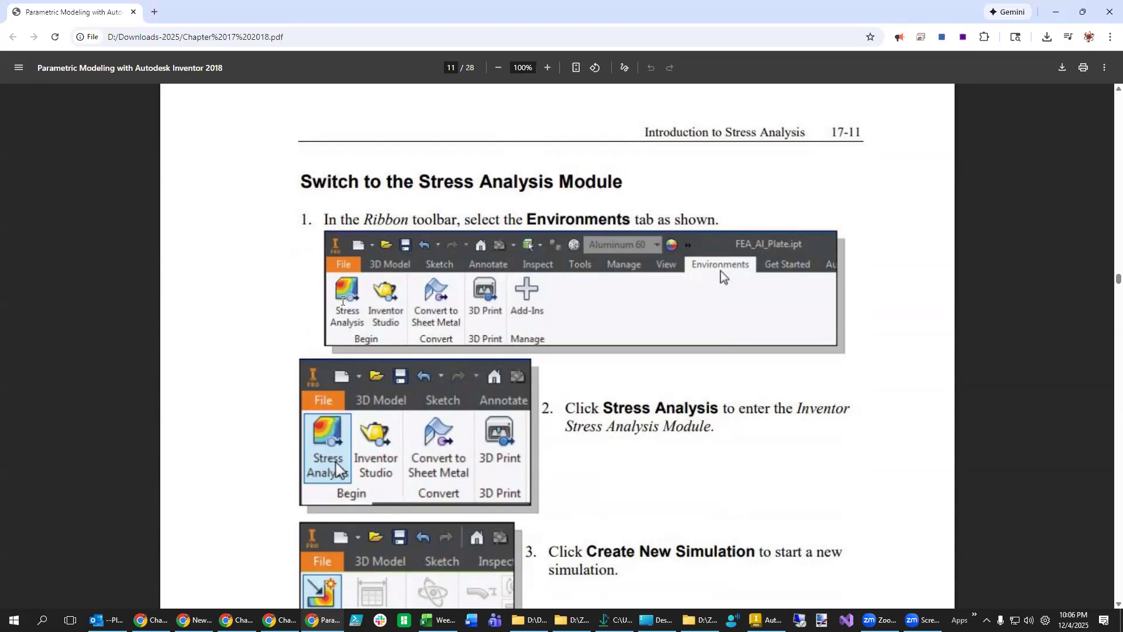
{"action": "left_click", "coordinate": [1056, 12]}
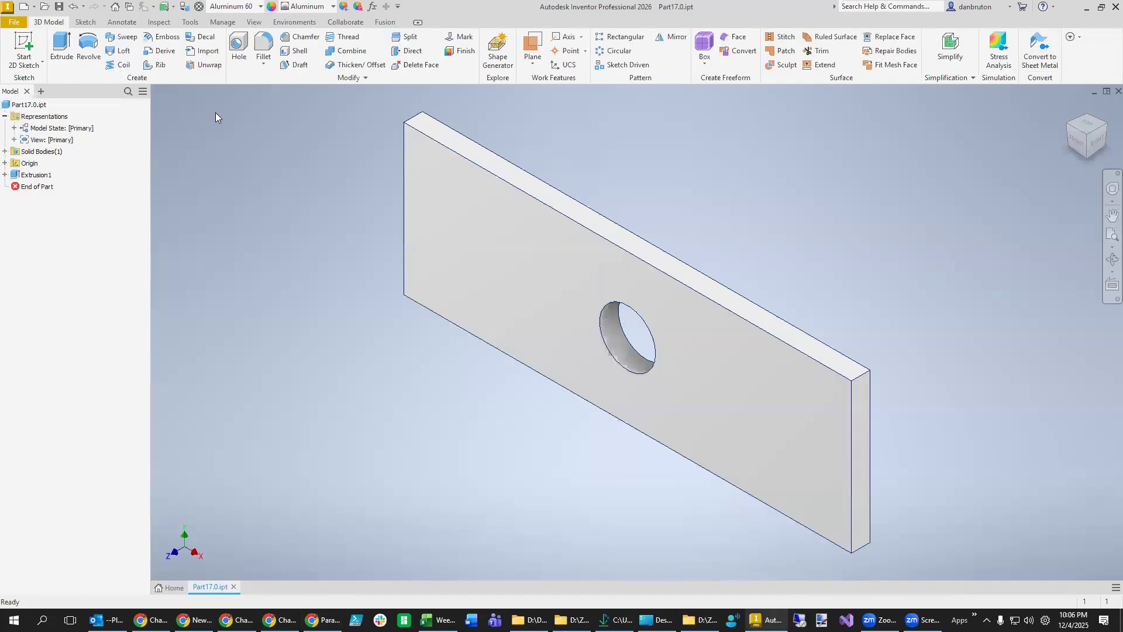
Enter the Stress Analysis environment and create a Static Analysis study with the Single Point design objective.
{"action": "left_click", "coordinate": [294, 22]}
{"action": "left_click", "coordinate": [28, 55]}
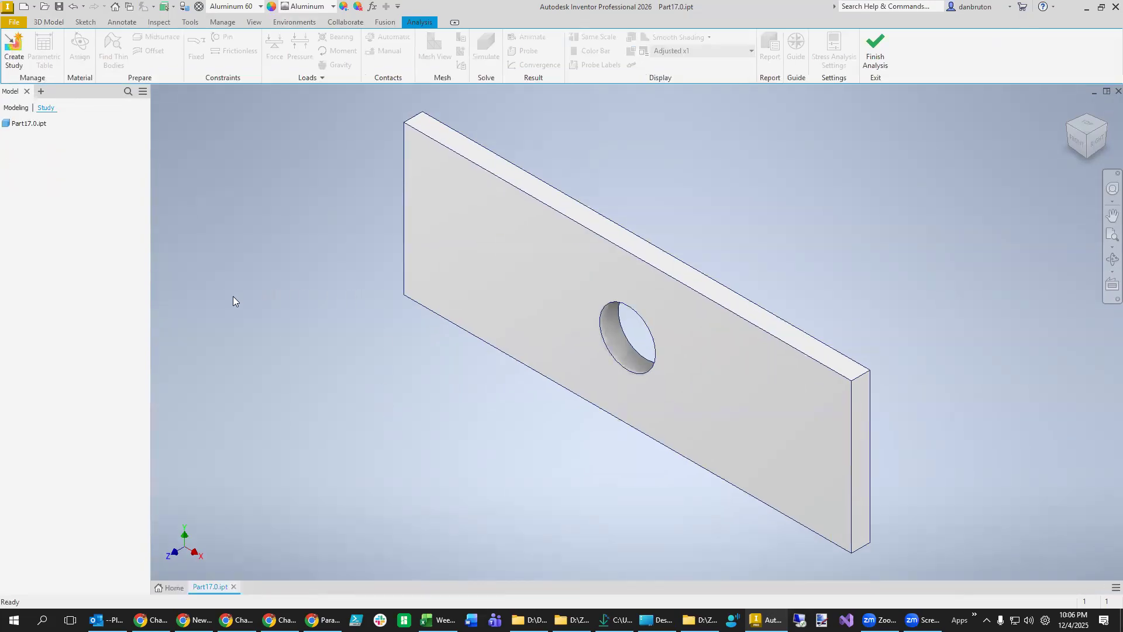
{"action": "left_click", "coordinate": [12, 55]}
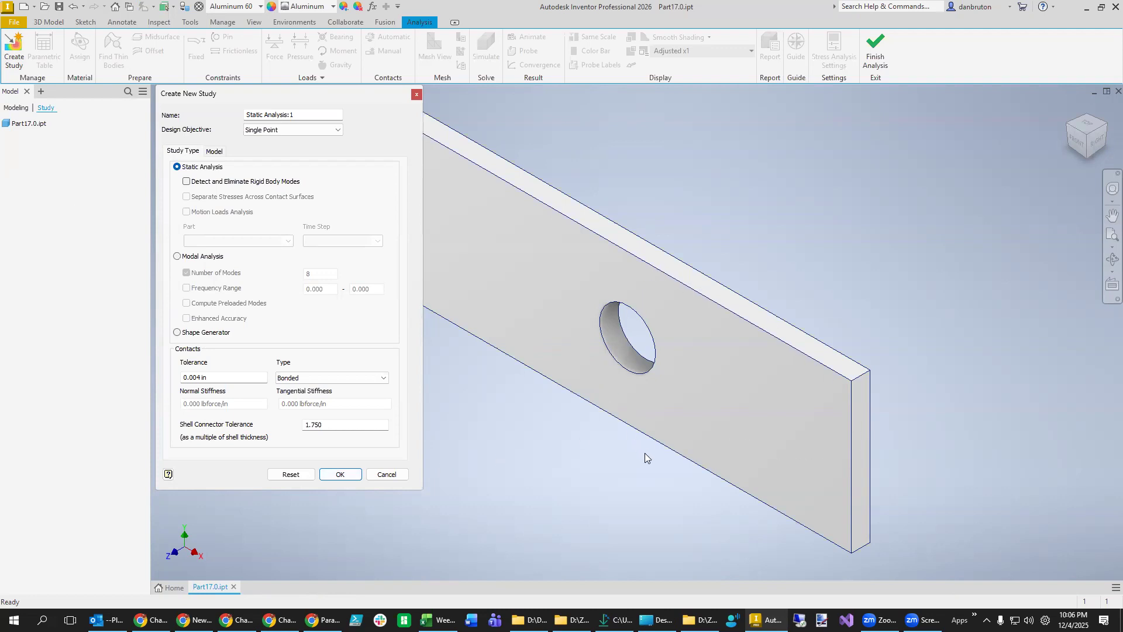
{"action": "left_click", "coordinate": [342, 473]}
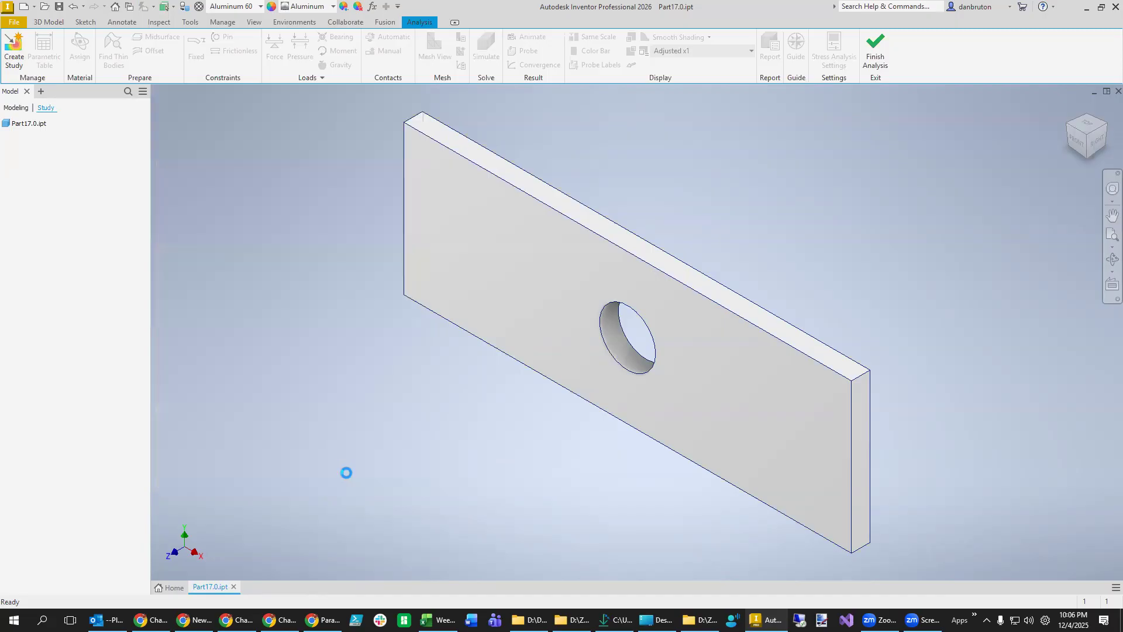
Apply a fixed constraint to the plate's narrow end face on the negative X side.
{"action": "middle_click_drag", "start_coordinate": [303, 386], "coordinate": [361, 451], "text": "shift"}
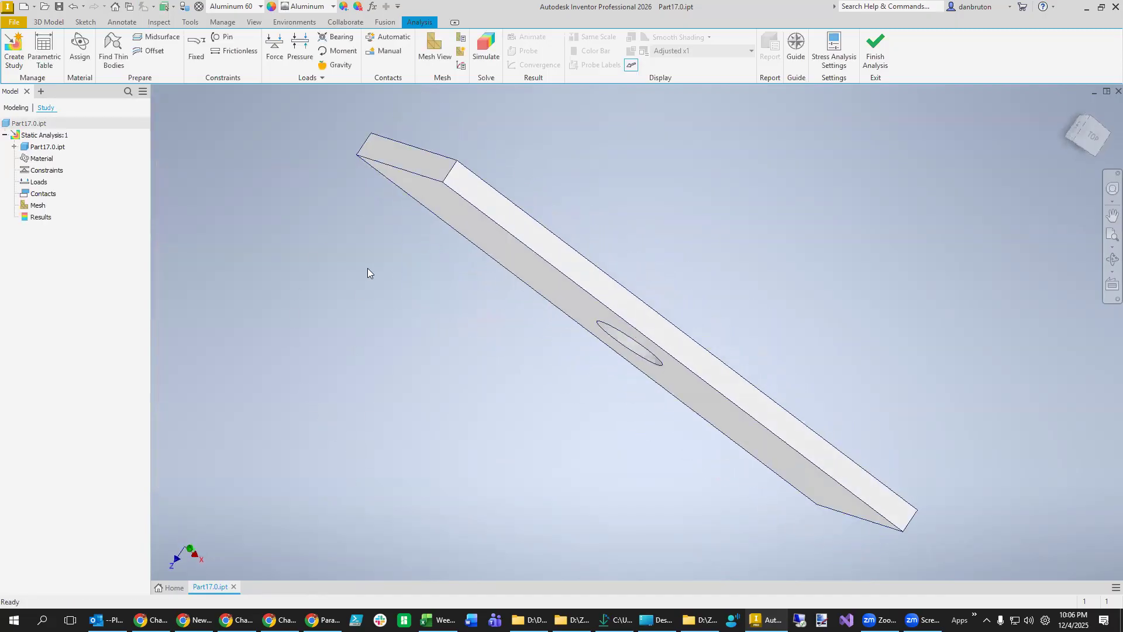
{"action": "left_click", "coordinate": [199, 49]}
{"action": "left_click", "coordinate": [433, 172]}
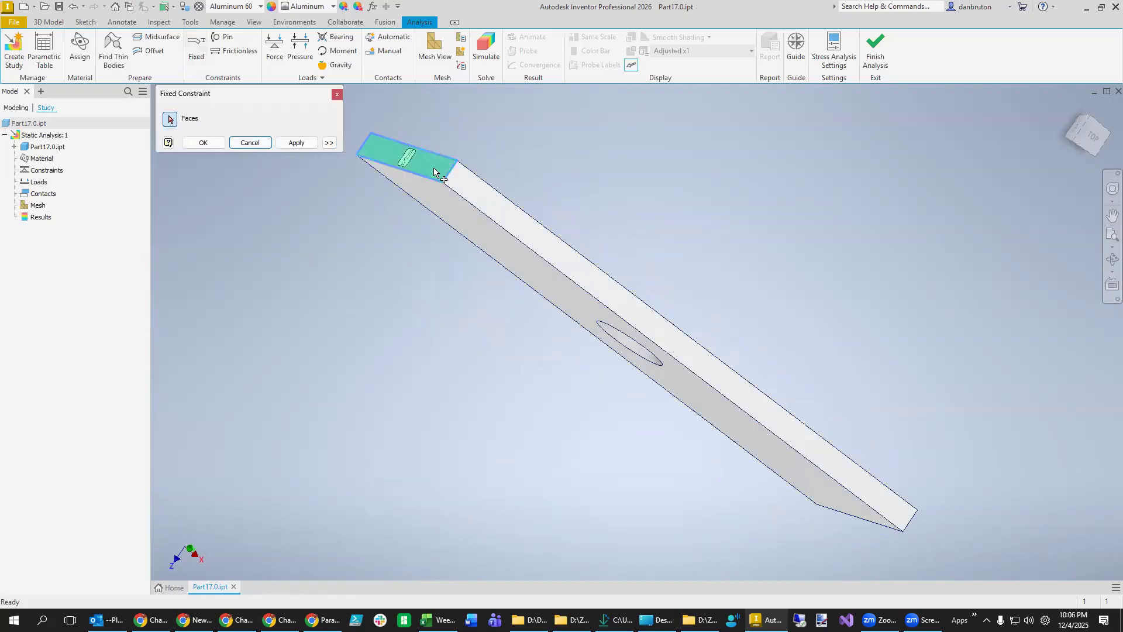
{"action": "left_click", "coordinate": [297, 143]}
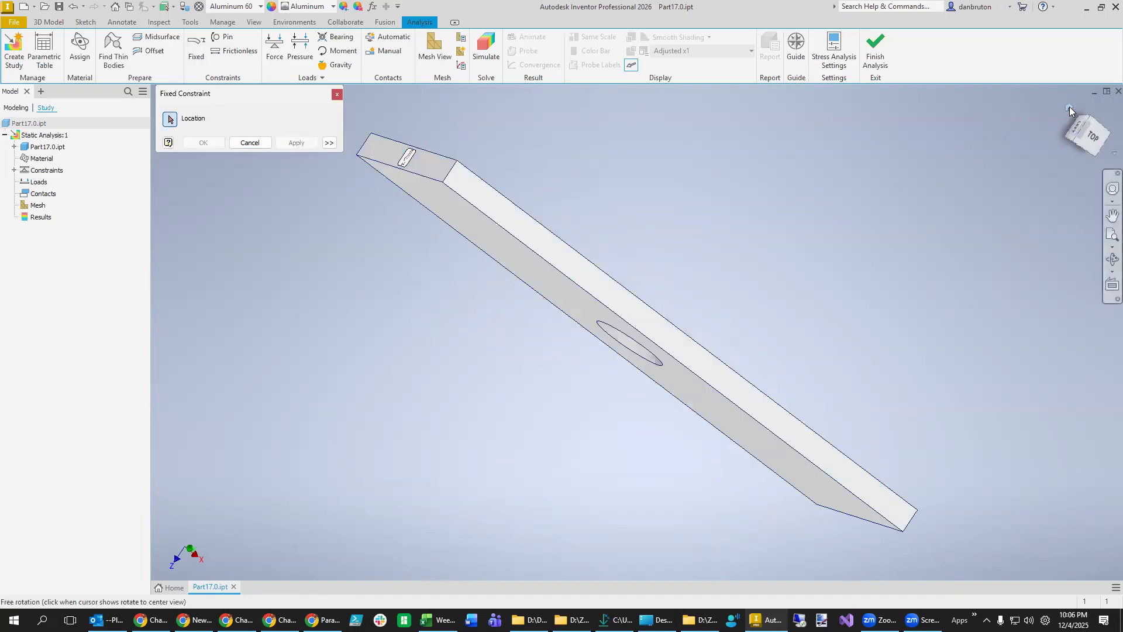
{"action": "left_click", "coordinate": [248, 142]}
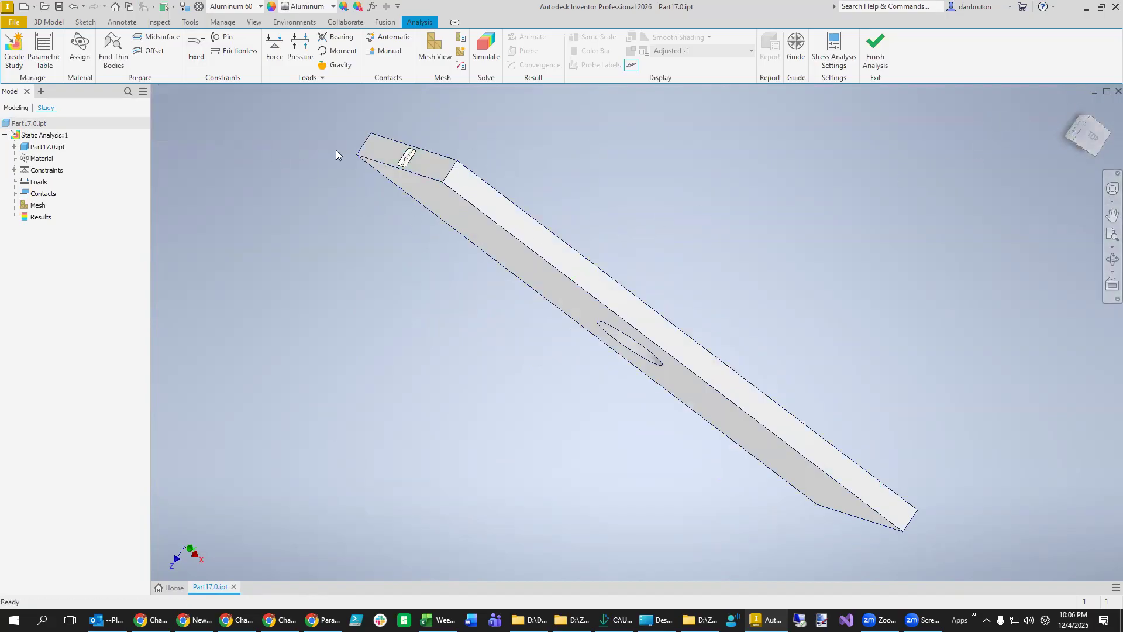
Apply a 300 lbforce load to the plate's narrow end face on the positive X side, reversed to pull outward.
{"action": "left_click_drag", "start_coordinate": [1071, 107], "coordinate": [965, 134]}
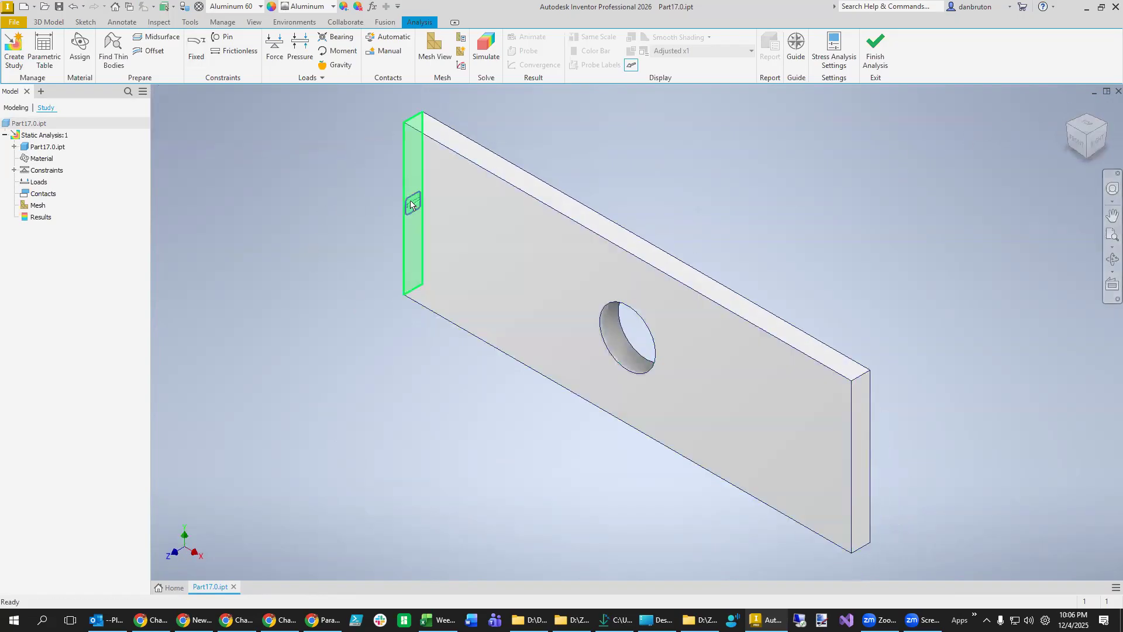
{"action": "left_click", "coordinate": [275, 48]}
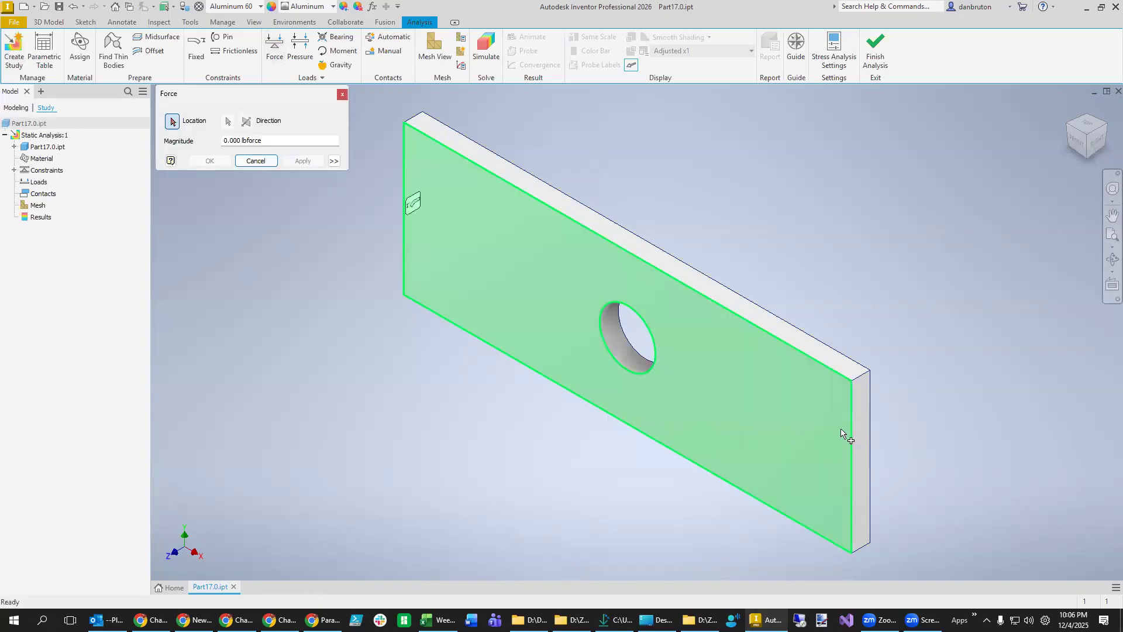
{"action": "left_click", "coordinate": [864, 441]}
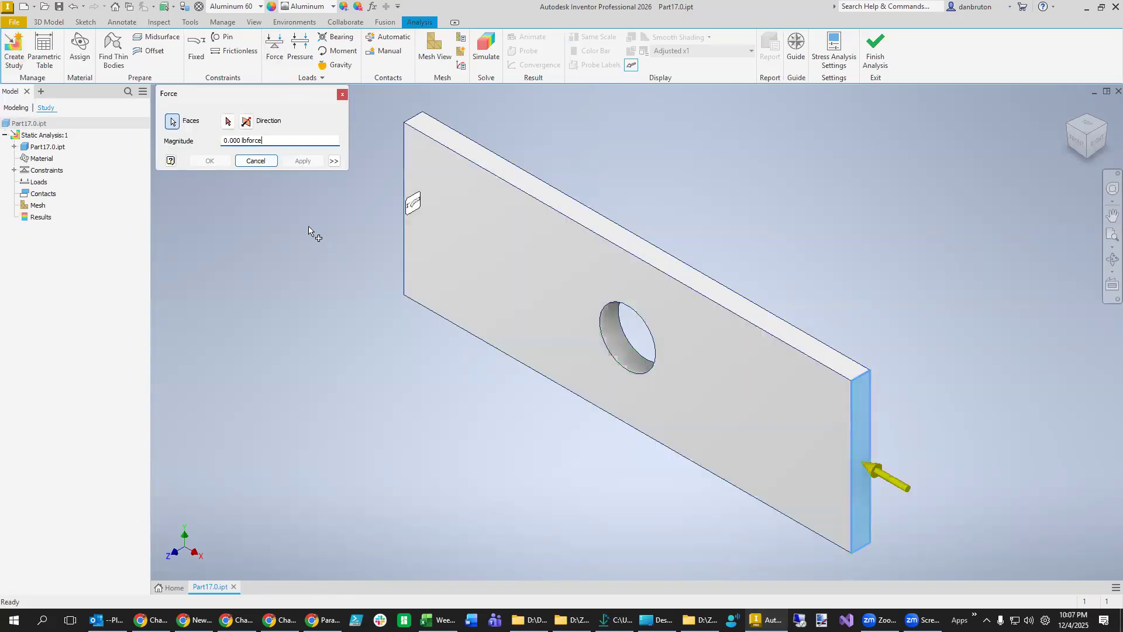
{"action": "left_click", "coordinate": [249, 127]}
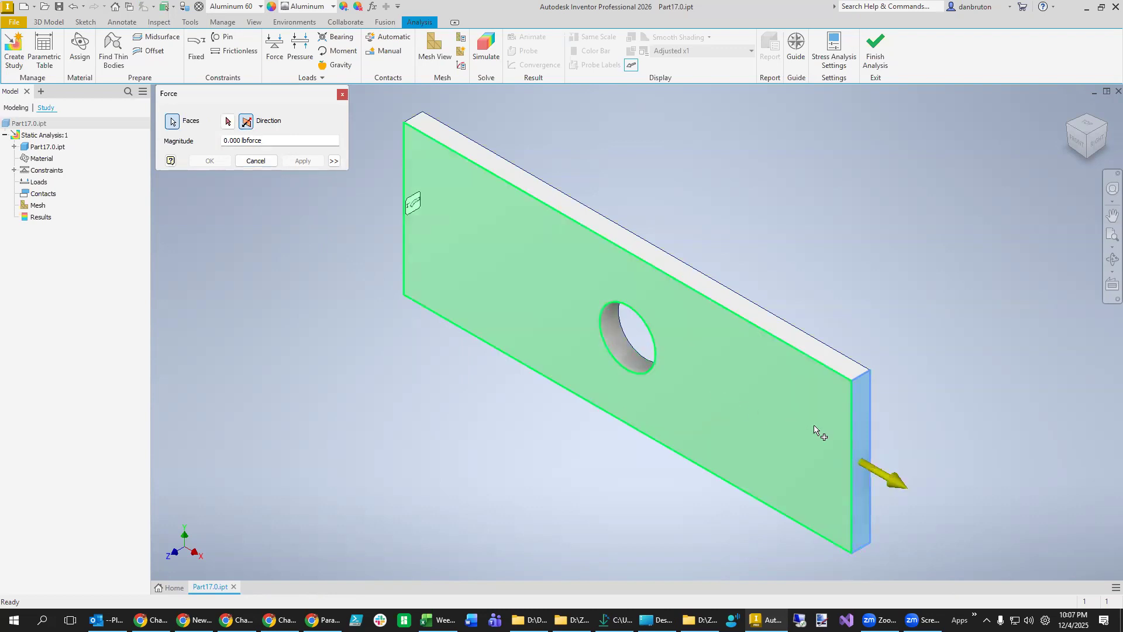
{"action": "left_click", "coordinate": [293, 141]}
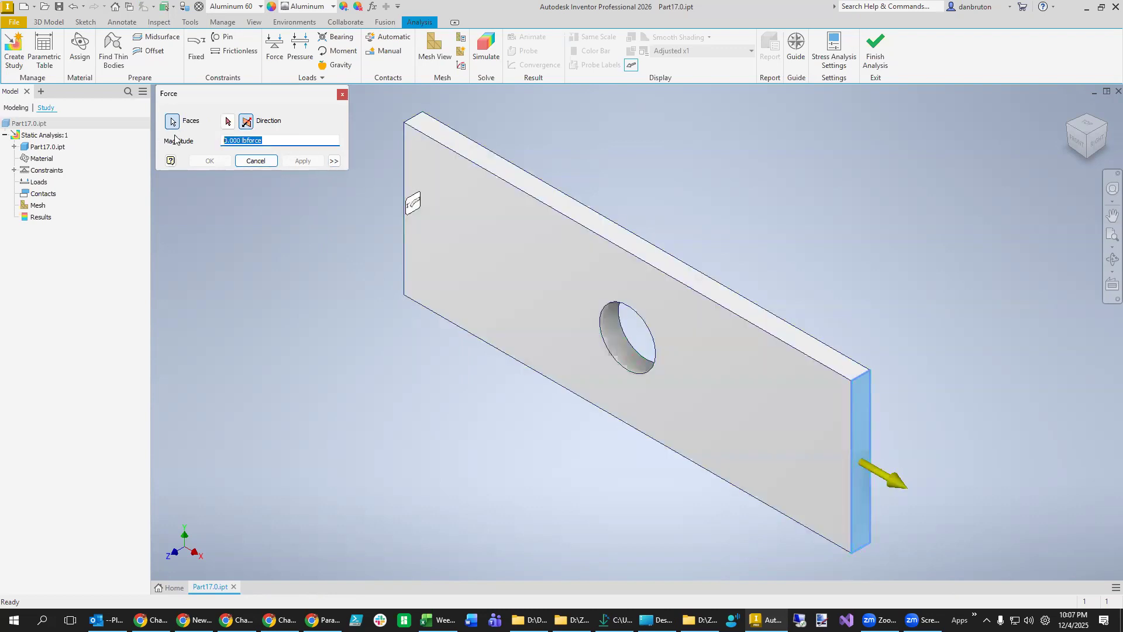
{"action": "type", "text": "30"}
{"action": "left_click", "coordinate": [296, 162]}
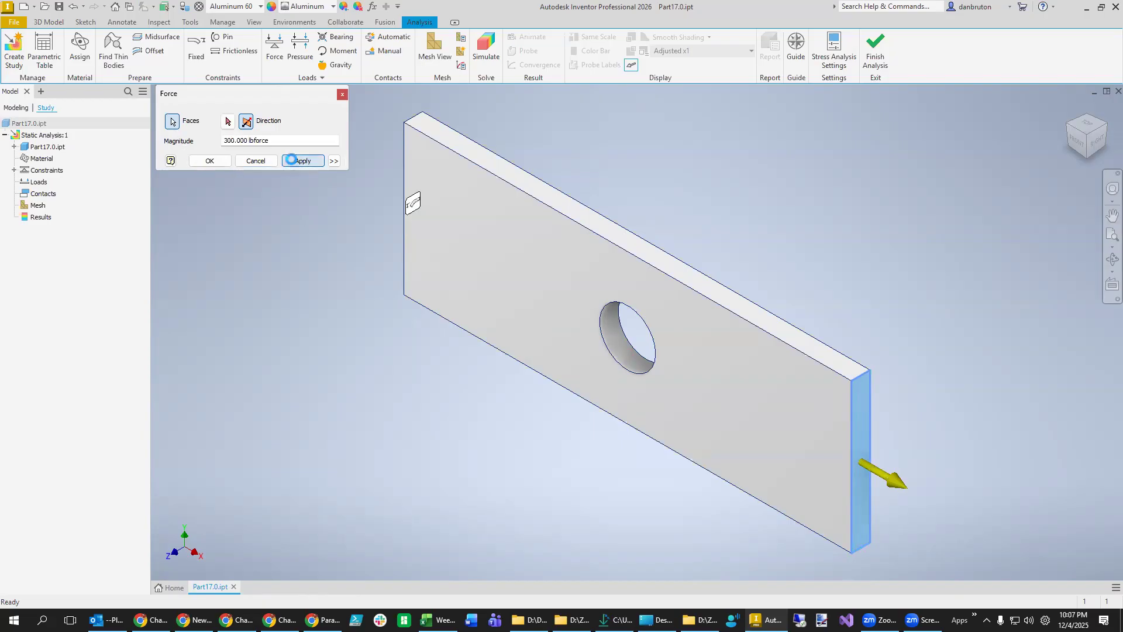
{"action": "left_click", "coordinate": [256, 160]}
Switch to the Chapter 17 PDF in Chrome and read the Simulation Guide and Assign Materials instructions on pages 12 and 13.
{"action": "left_click", "coordinate": [322, 620]}
{"action": "scroll", "coordinate": [631, 371], "scroll_direction": "down", "scroll_amount": 4}
{"action": "scroll", "coordinate": [630, 371], "scroll_direction": "down", "scroll_amount": 1}
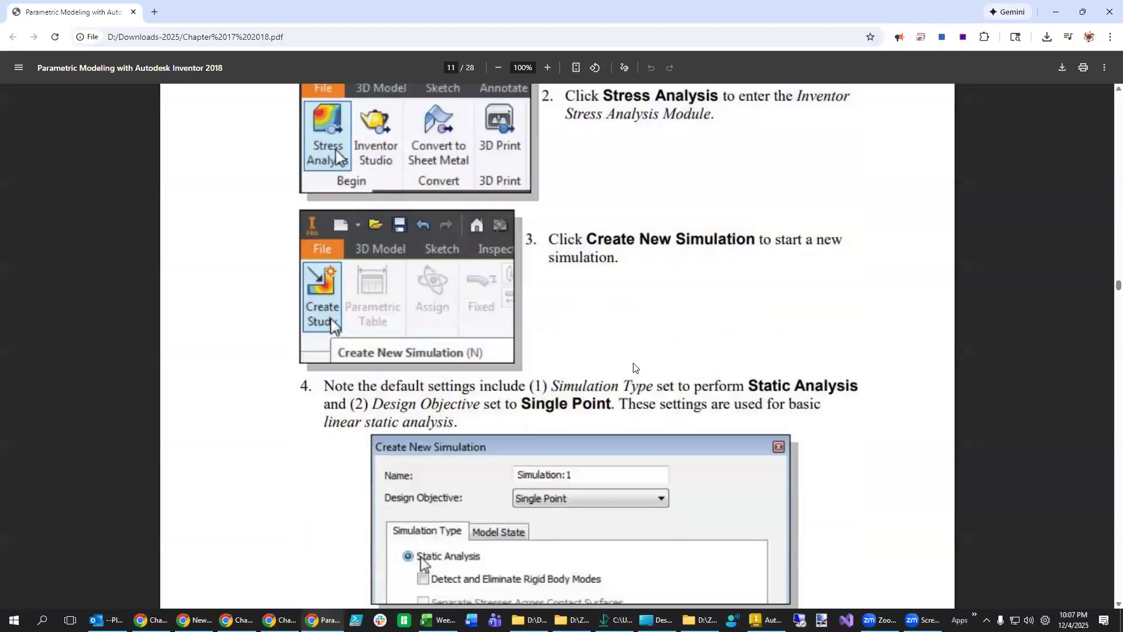
{"action": "scroll", "coordinate": [633, 368], "scroll_direction": "down", "scroll_amount": 9}
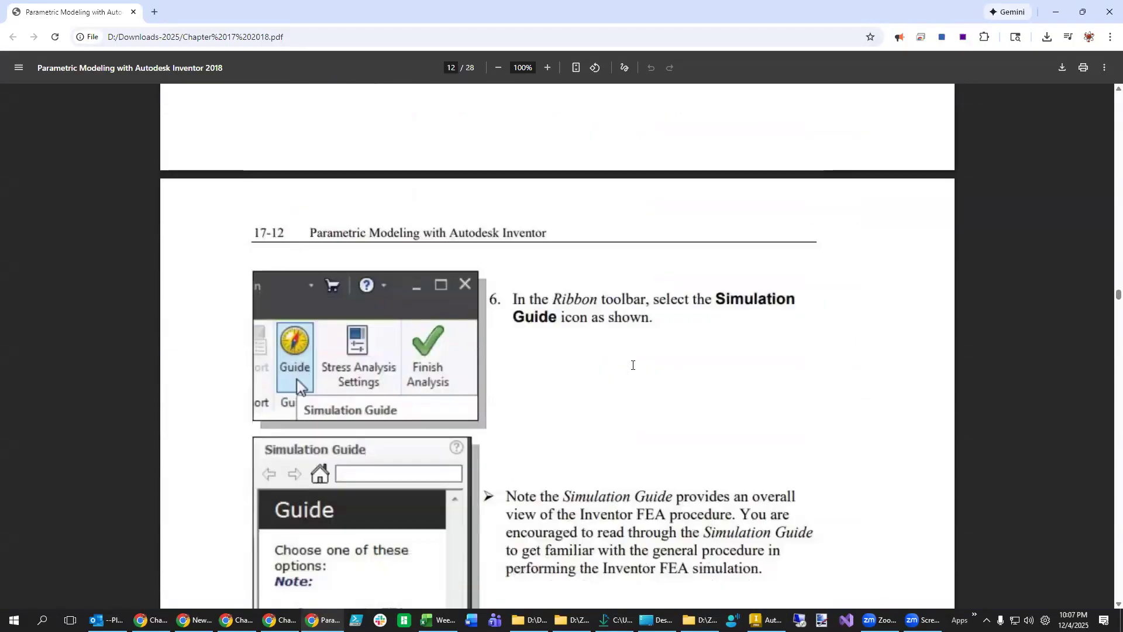
{"action": "scroll", "coordinate": [633, 365], "scroll_direction": "down", "scroll_amount": 2}
{"action": "scroll", "coordinate": [633, 365], "scroll_direction": "down", "scroll_amount": 1}
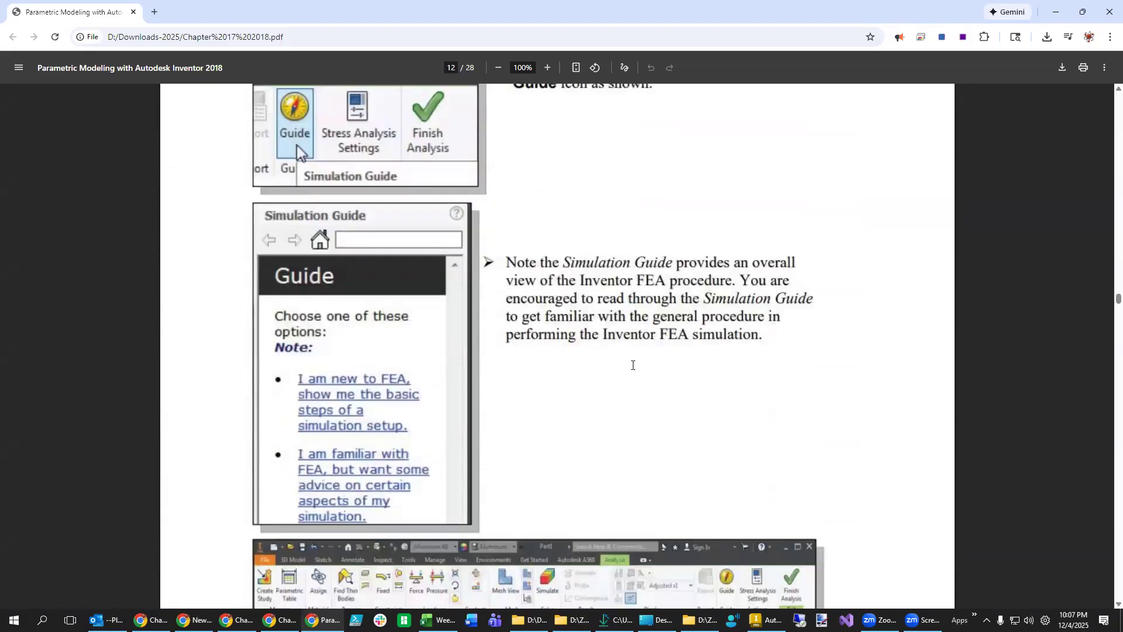
{"action": "scroll", "coordinate": [632, 365], "scroll_direction": "up", "scroll_amount": 3}
{"action": "scroll", "coordinate": [585, 380], "scroll_direction": "down", "scroll_amount": 4}
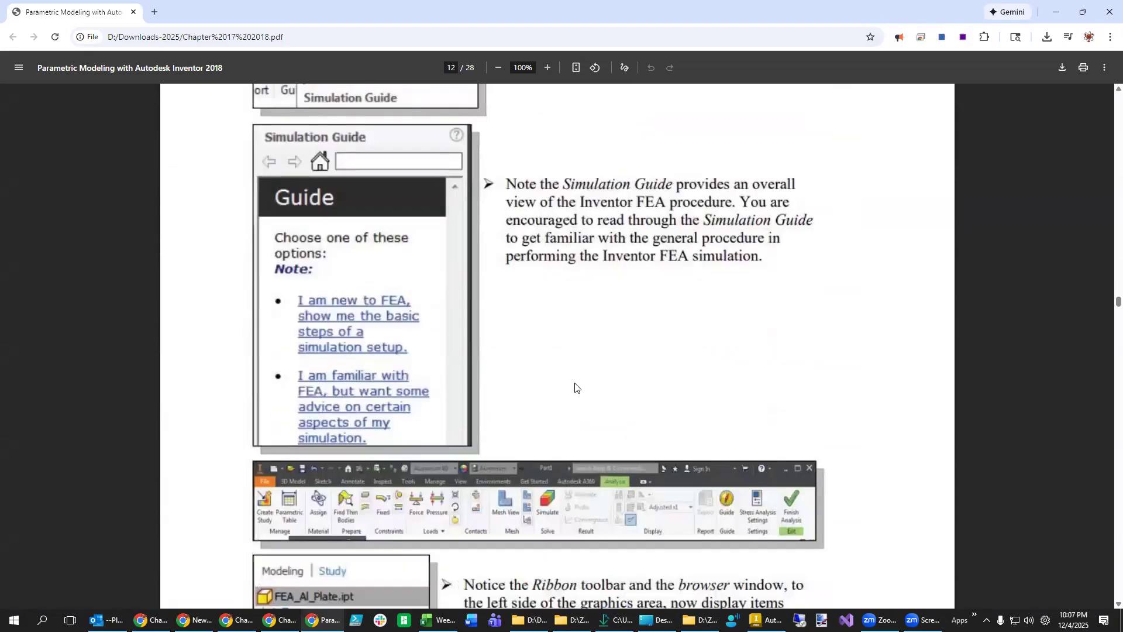
{"action": "scroll", "coordinate": [575, 388], "scroll_direction": "down", "scroll_amount": 6}
{"action": "scroll", "coordinate": [575, 388], "scroll_direction": "down", "scroll_amount": 8}
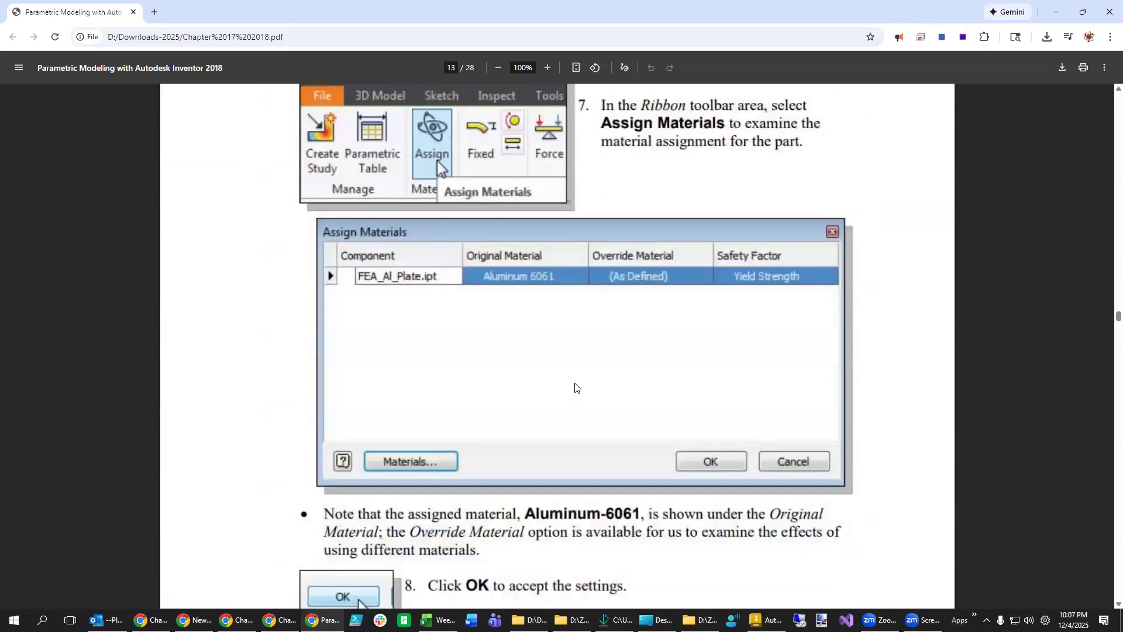
{"action": "scroll", "coordinate": [575, 387], "scroll_direction": "up", "scroll_amount": 2}
{"action": "scroll", "coordinate": [427, 307], "scroll_direction": "down", "scroll_amount": 2}
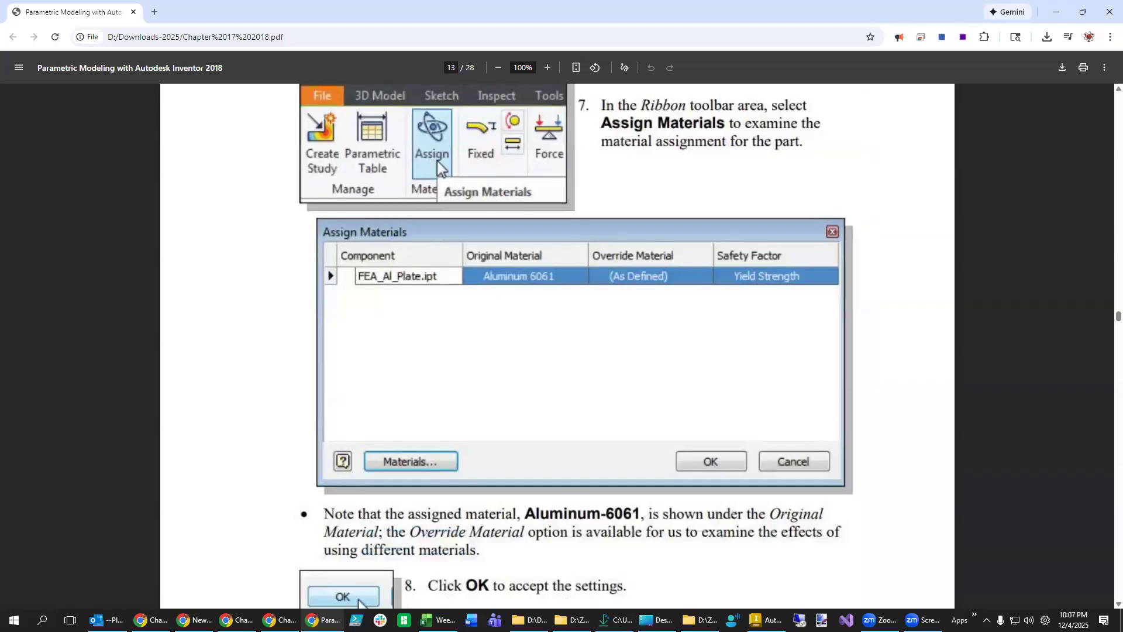
Return to Inventor and examine the study's material assignment and safety factor basis, leaving the settings as they are.
{"action": "left_click", "coordinate": [767, 619]}
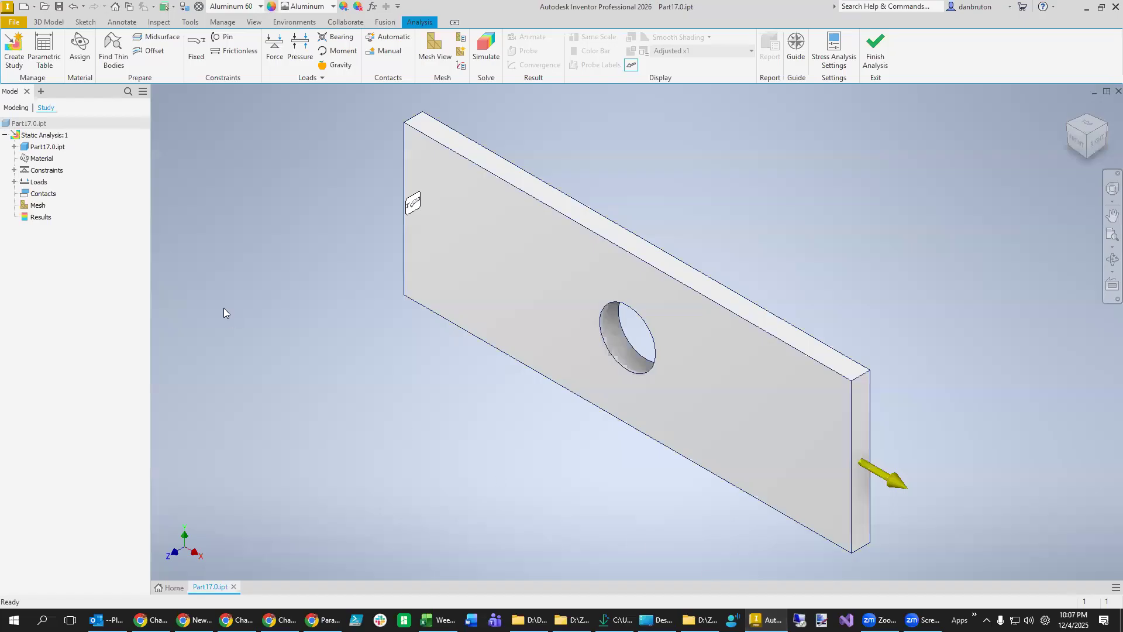
{"action": "left_click", "coordinate": [81, 39]}
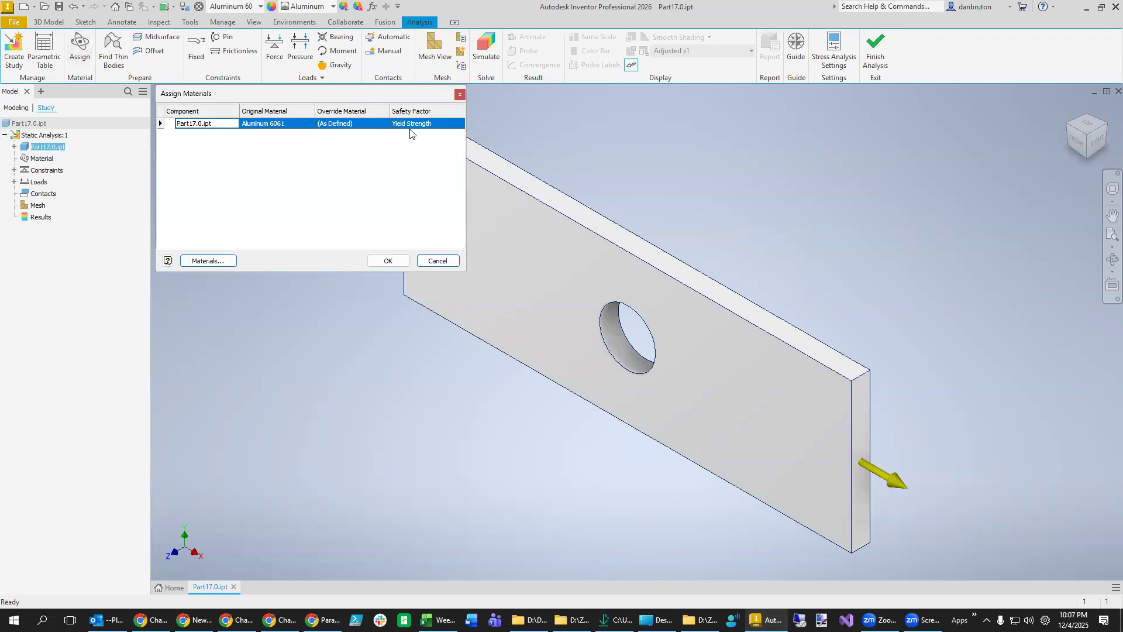
{"action": "left_click", "coordinate": [438, 261]}
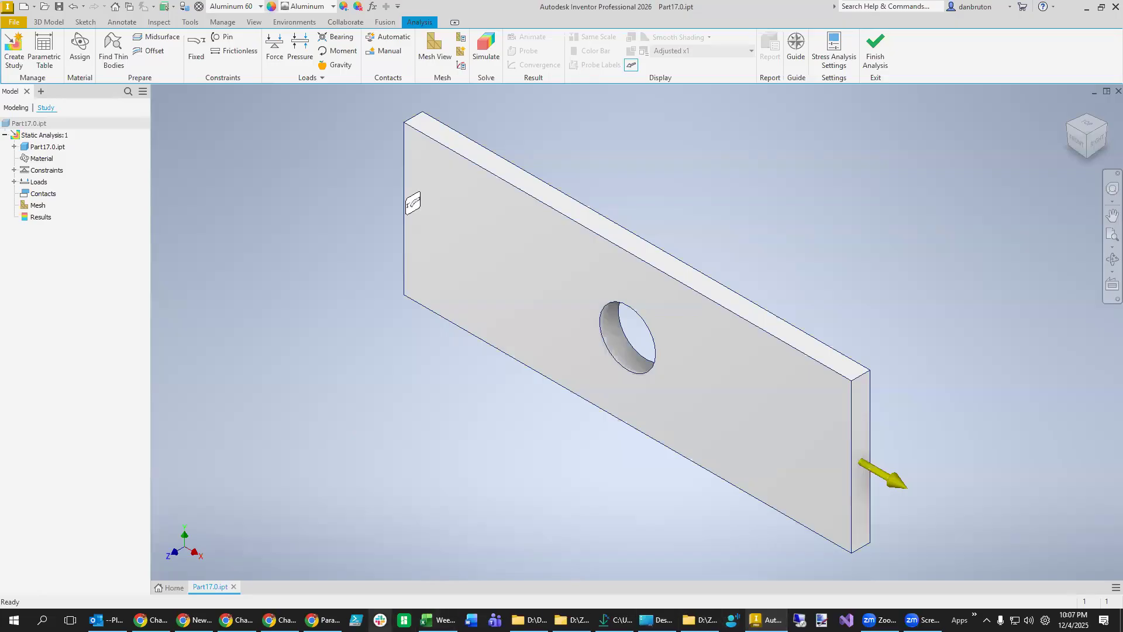
Read the PDF's note on reaching Assign Materials from the browser, then review the assignment that way in Inventor and close it.
{"action": "left_click", "coordinate": [323, 620]}
{"action": "scroll", "coordinate": [567, 399], "scroll_direction": "down", "scroll_amount": 4}
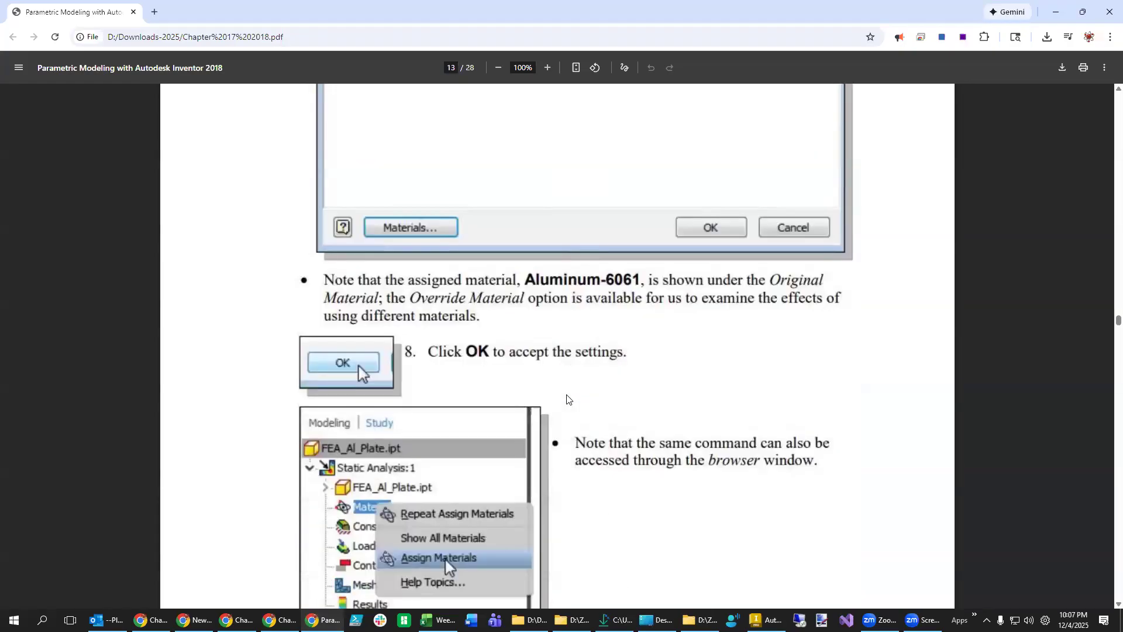
{"action": "scroll", "coordinate": [567, 399], "scroll_direction": "down", "scroll_amount": 5}
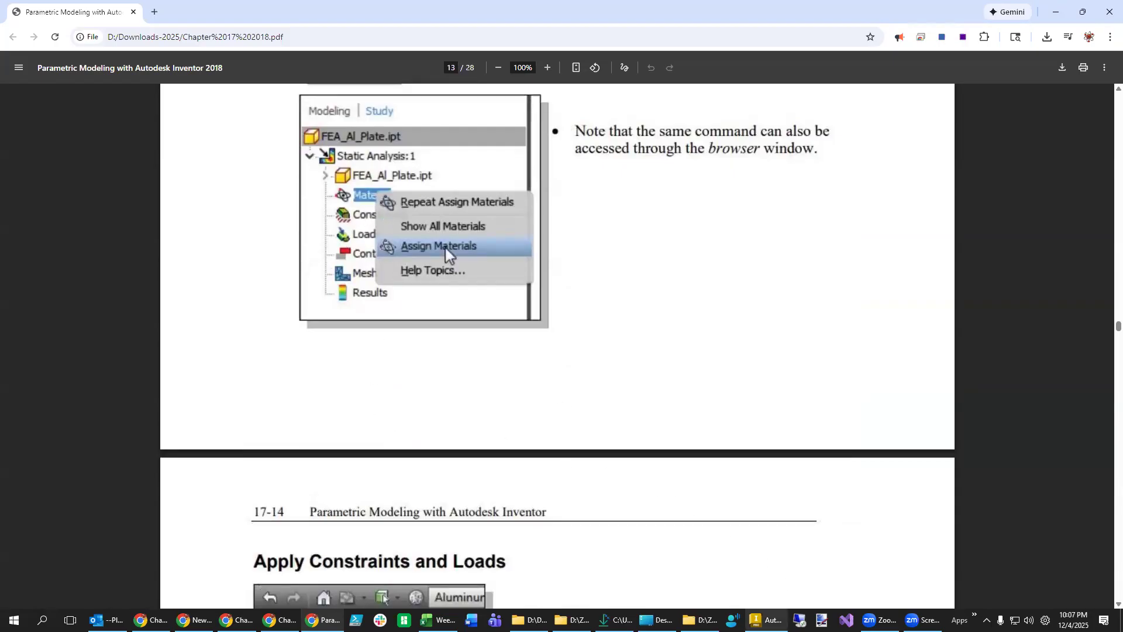
{"action": "left_click", "coordinate": [764, 620]}
{"action": "right_click", "coordinate": [41, 160]}
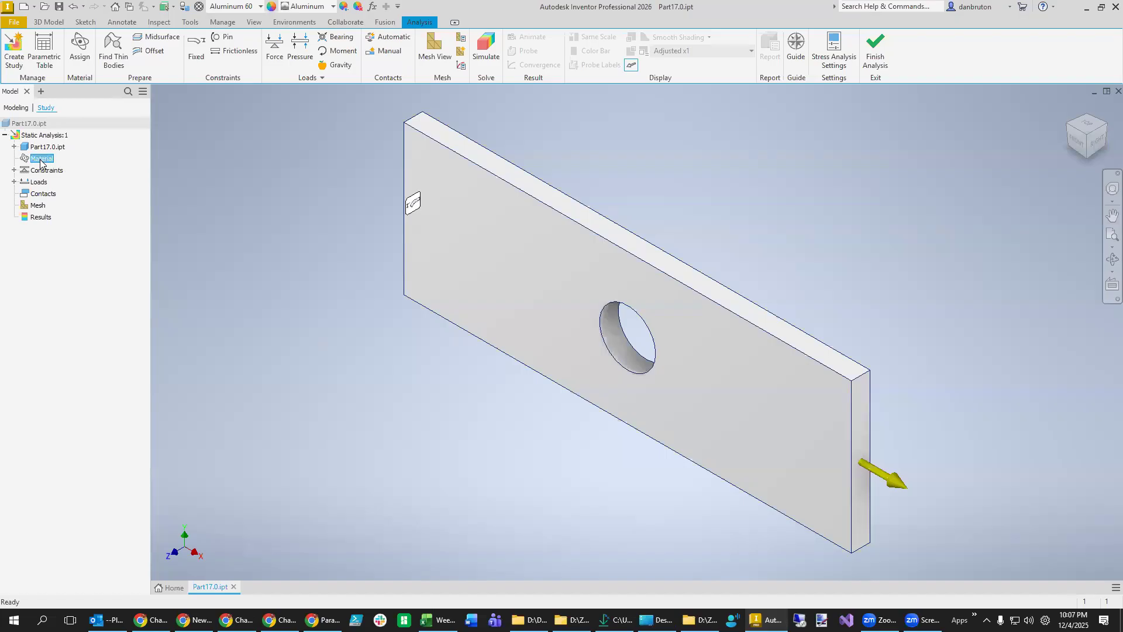
{"action": "left_click", "coordinate": [95, 193]}
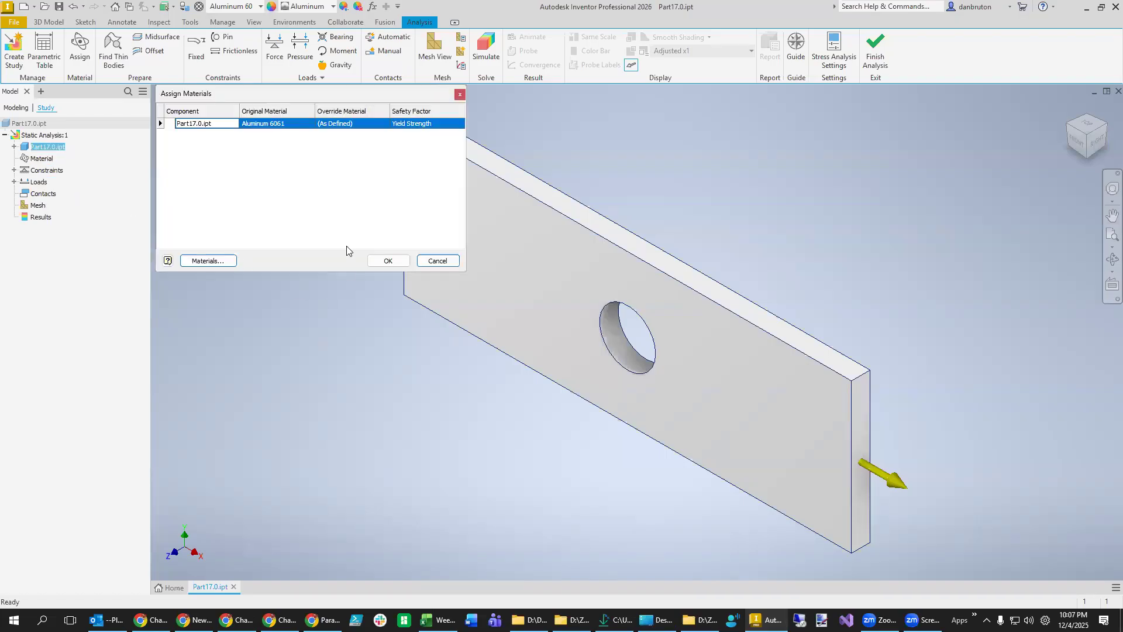
{"action": "left_click", "coordinate": [437, 258]}
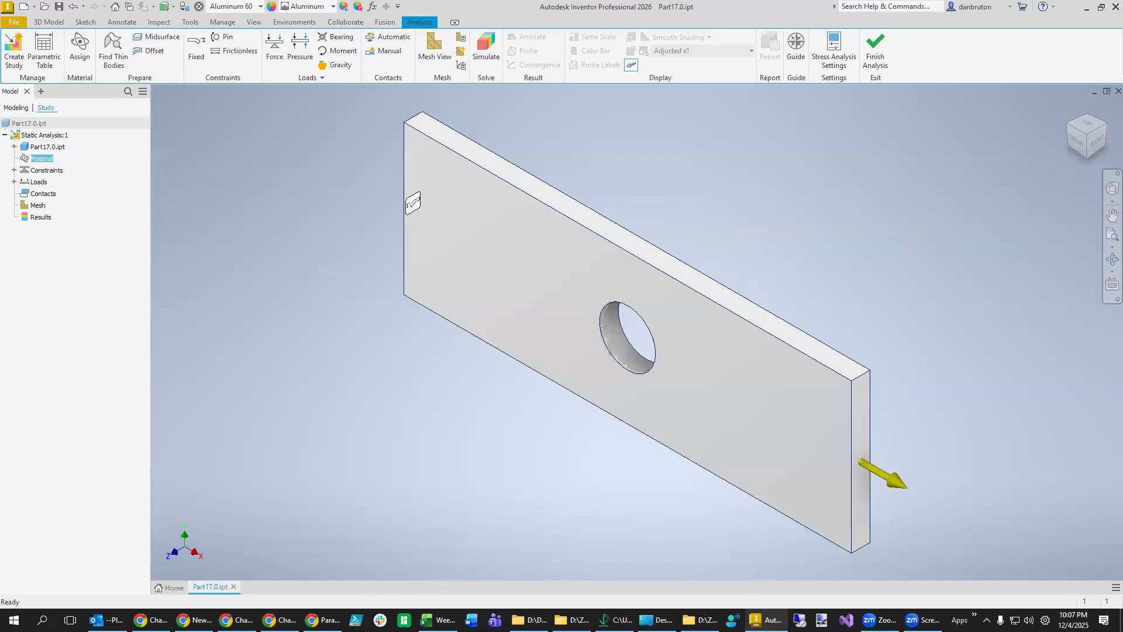
Switch to the PDF in Chrome and read the fixed constraint, force load and mesh creation instructions on pages 14 to 16.
{"action": "left_click", "coordinate": [324, 620]}
{"action": "scroll", "coordinate": [563, 432], "scroll_direction": "down", "scroll_amount": 4}
{"action": "scroll", "coordinate": [564, 433], "scroll_direction": "down", "scroll_amount": 4}
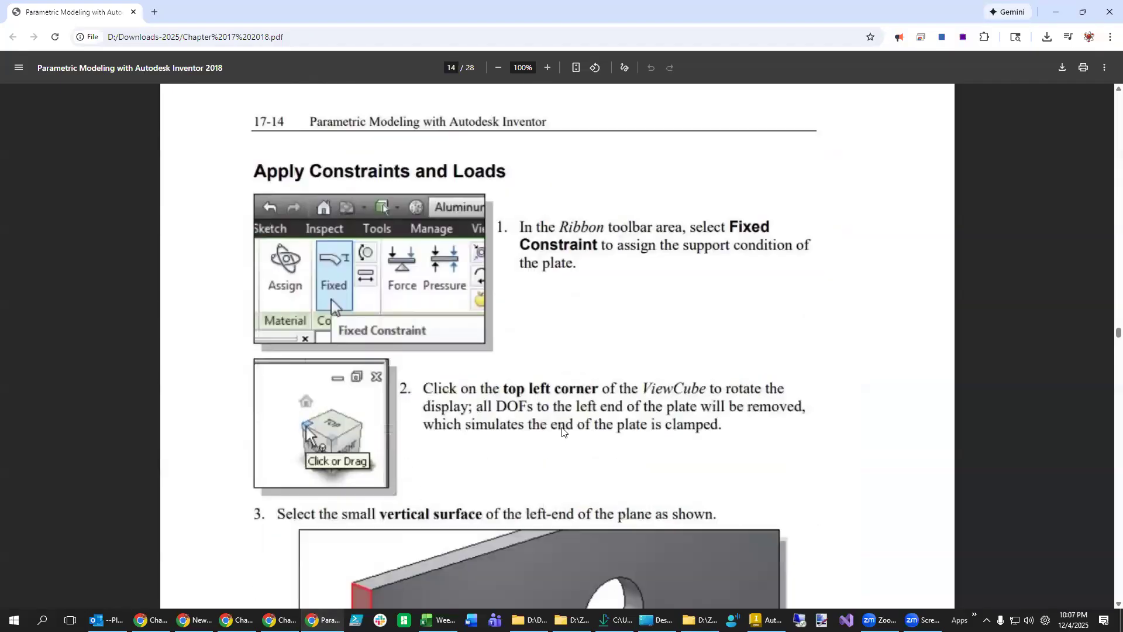
{"action": "scroll", "coordinate": [562, 432], "scroll_direction": "down", "scroll_amount": 8}
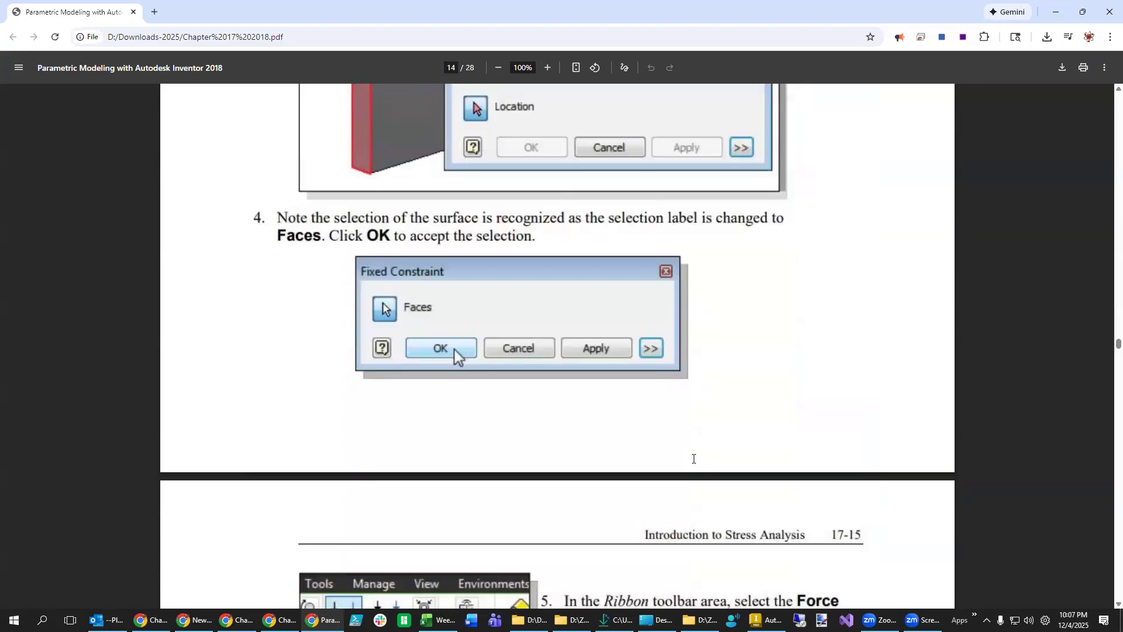
{"action": "scroll", "coordinate": [650, 449], "scroll_direction": "up", "scroll_amount": 4}
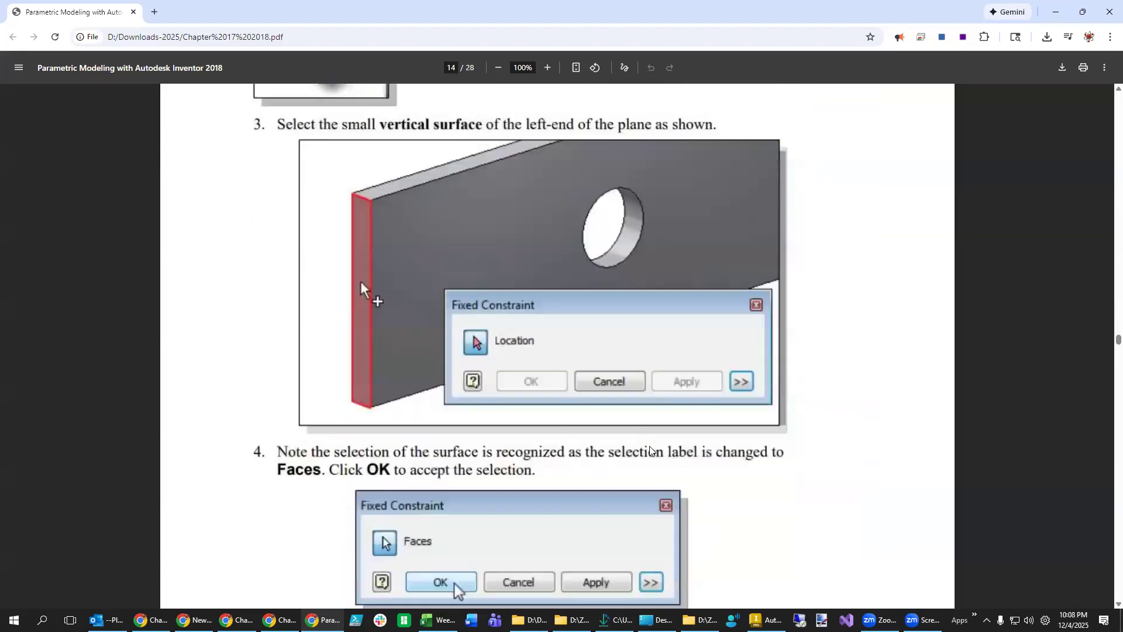
{"action": "scroll", "coordinate": [650, 449], "scroll_direction": "down", "scroll_amount": 8}
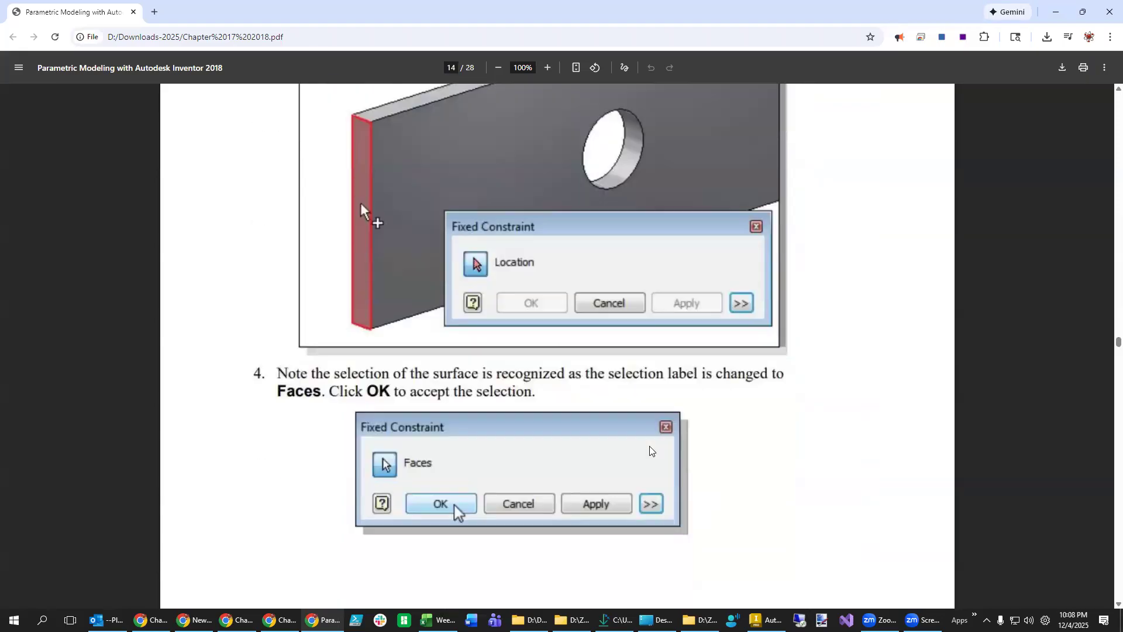
{"action": "scroll", "coordinate": [650, 450], "scroll_direction": "down", "scroll_amount": 1}
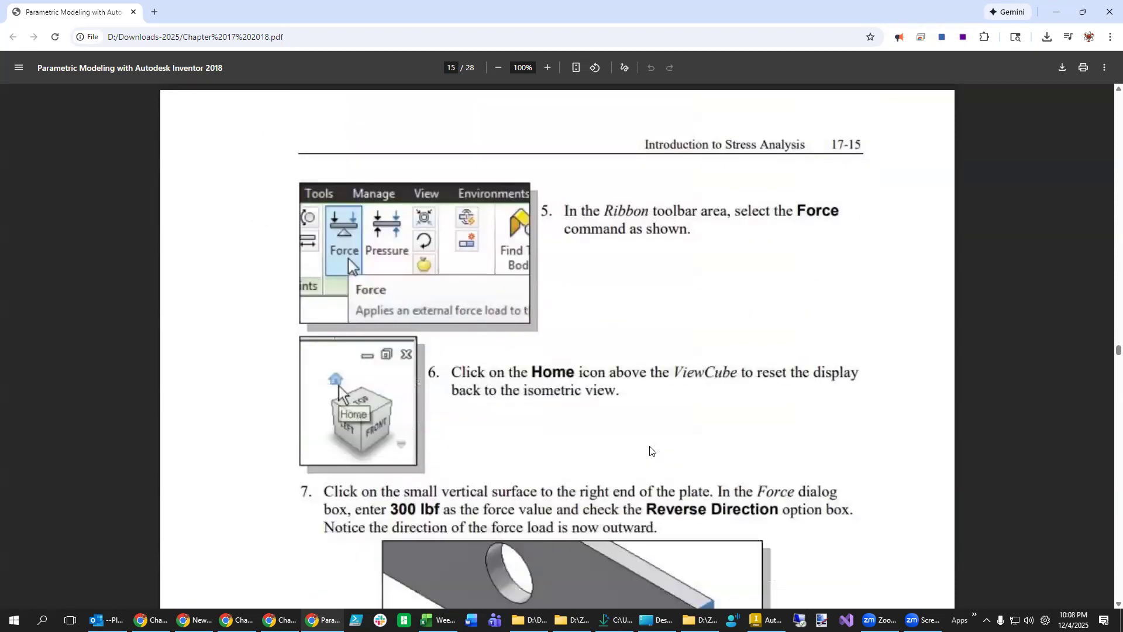
{"action": "scroll", "coordinate": [650, 450], "scroll_direction": "down", "scroll_amount": 4}
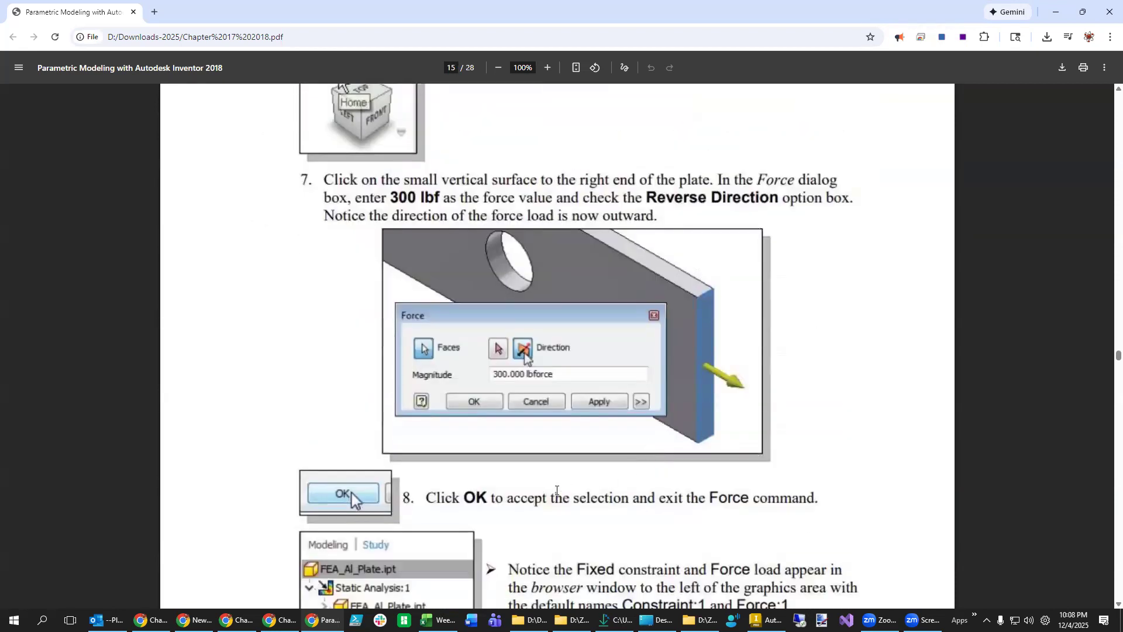
{"action": "scroll", "coordinate": [521, 436], "scroll_direction": "down", "scroll_amount": 3}
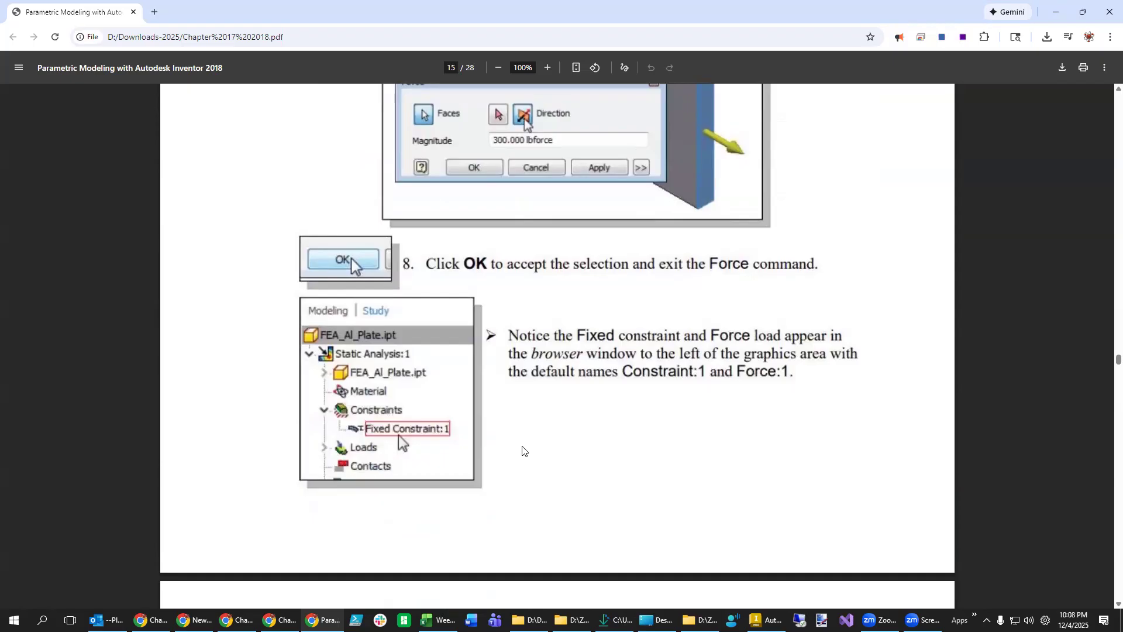
{"action": "scroll", "coordinate": [522, 451], "scroll_direction": "down", "scroll_amount": 1}
{"action": "scroll", "coordinate": [522, 451], "scroll_direction": "down", "scroll_amount": 1}
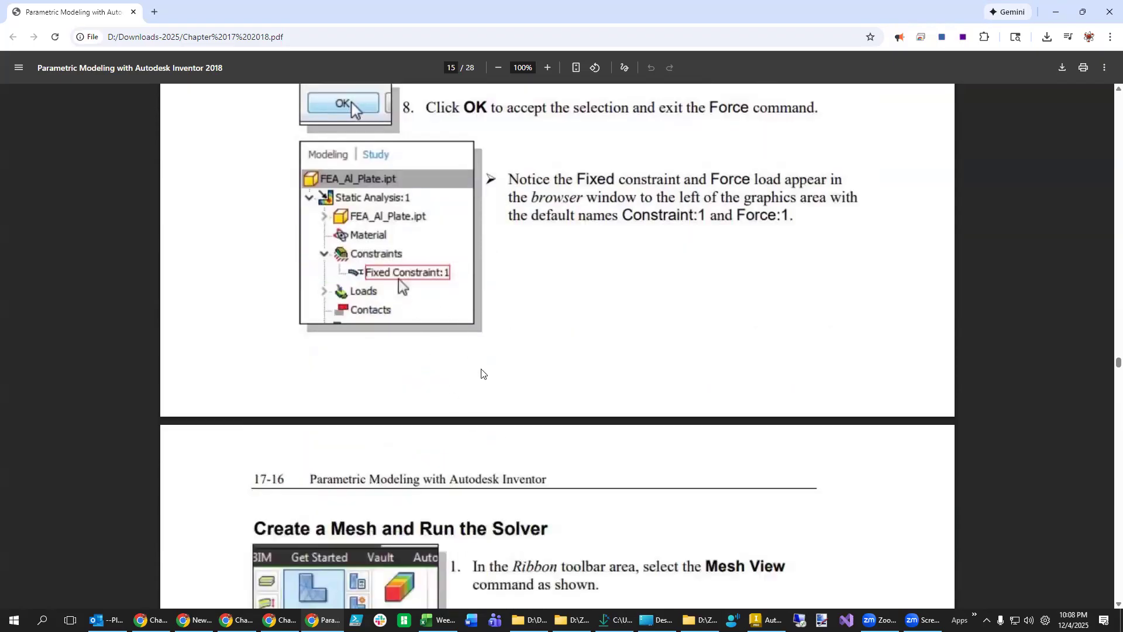
{"action": "scroll", "coordinate": [491, 398], "scroll_direction": "down", "scroll_amount": 2}
{"action": "scroll", "coordinate": [491, 398], "scroll_direction": "down", "scroll_amount": 4}
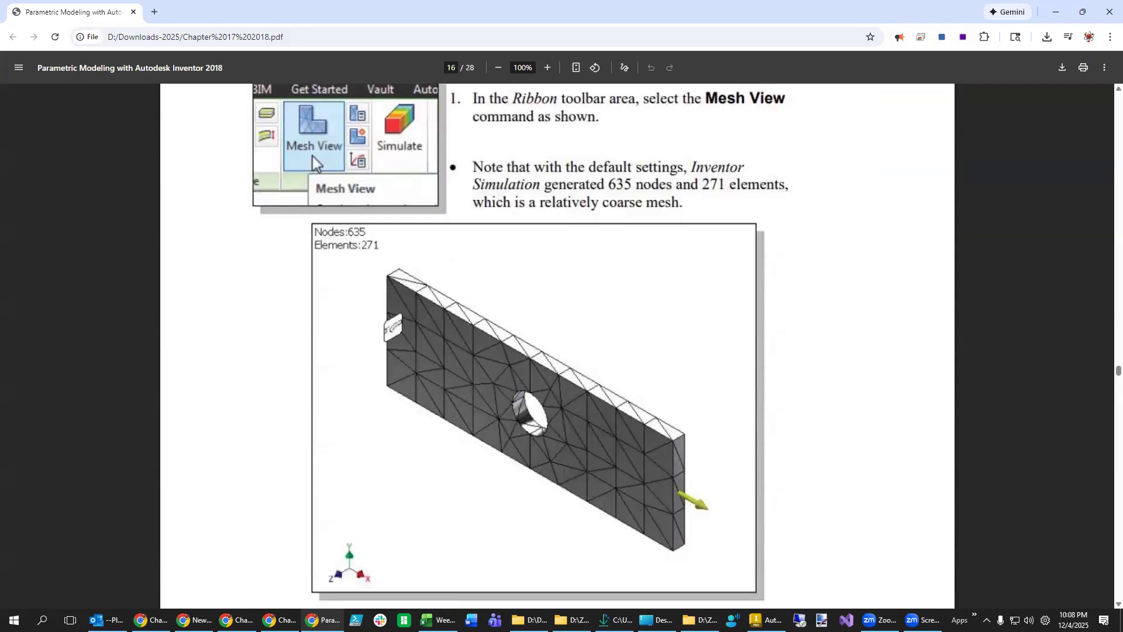
Return to Inventor, generate the plate's mesh view with default settings and run the static simulation.
{"action": "left_click", "coordinate": [767, 620]}
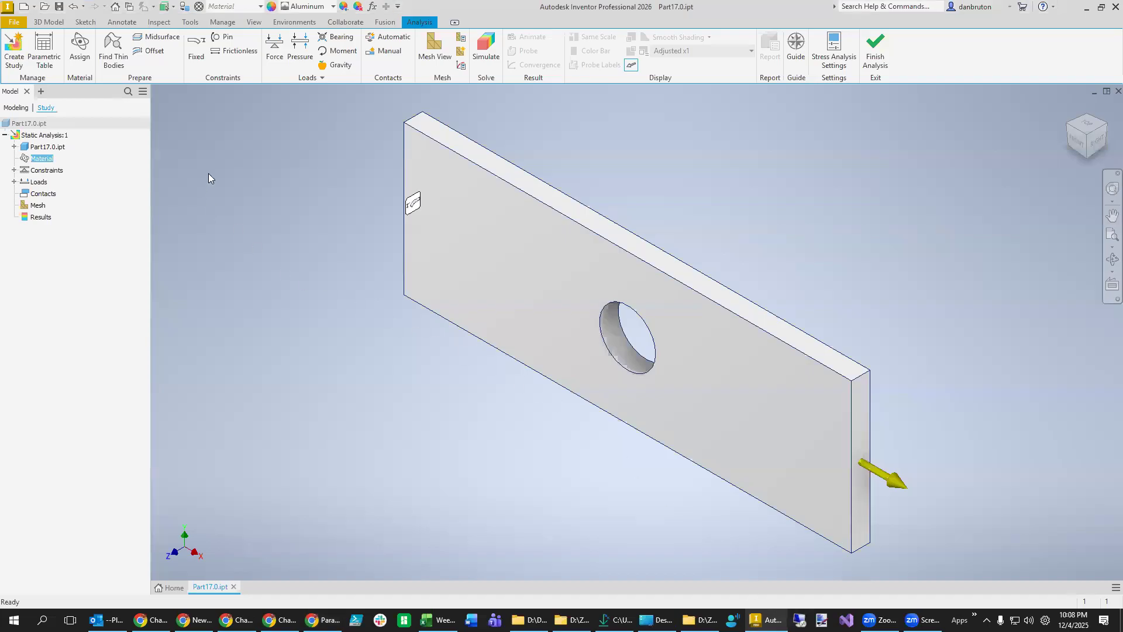
{"action": "left_click", "coordinate": [434, 50]}
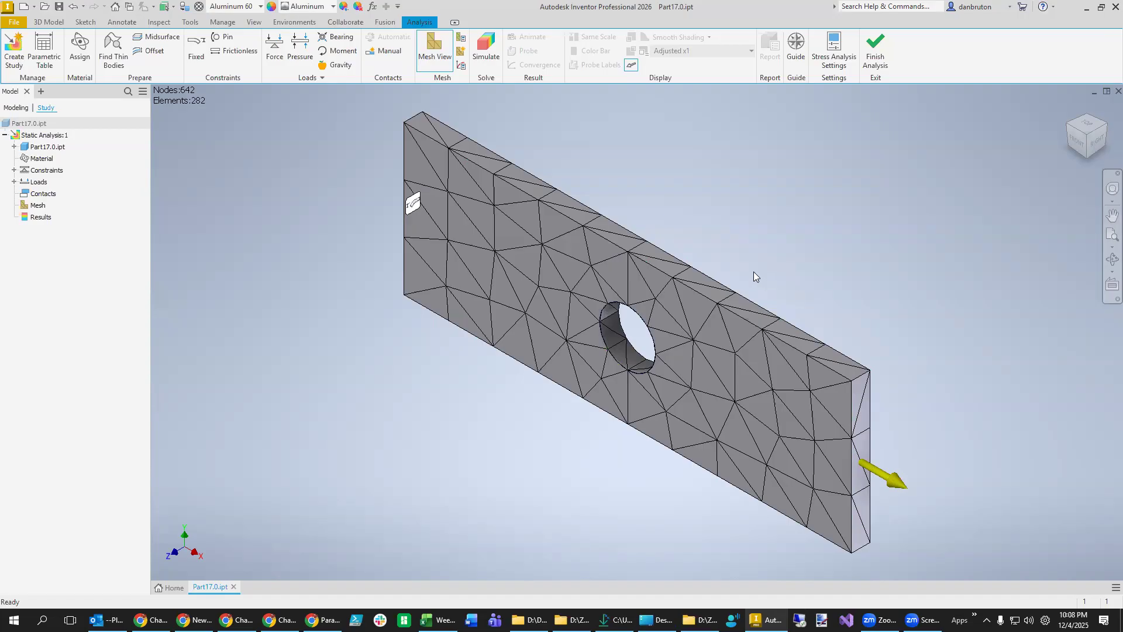
{"action": "left_click", "coordinate": [486, 48]}
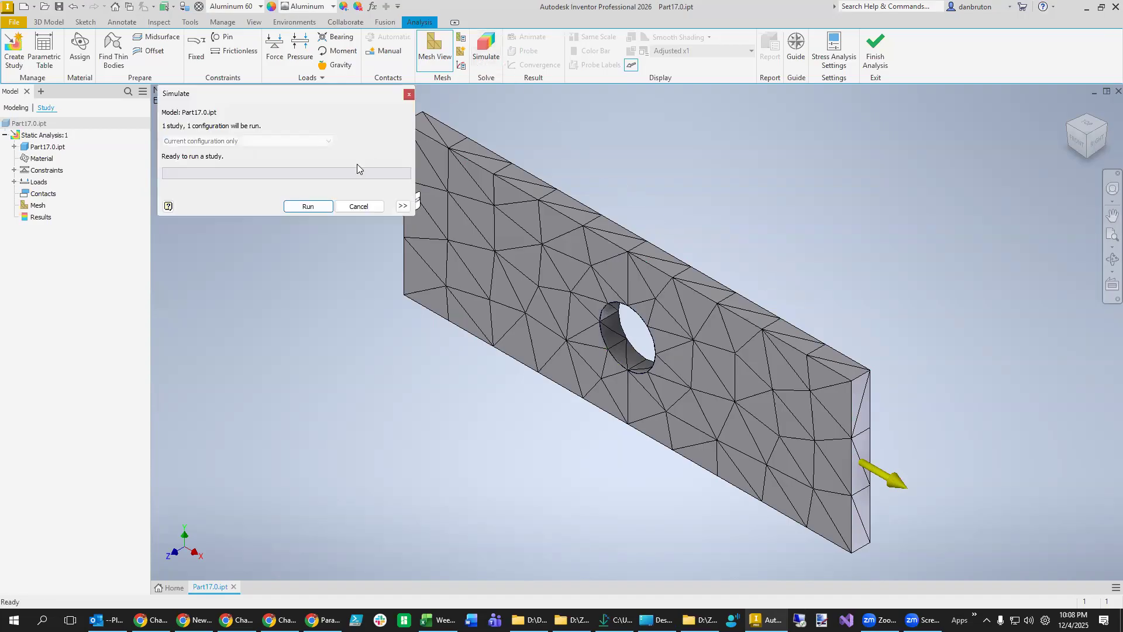
{"action": "left_click", "coordinate": [305, 207]}
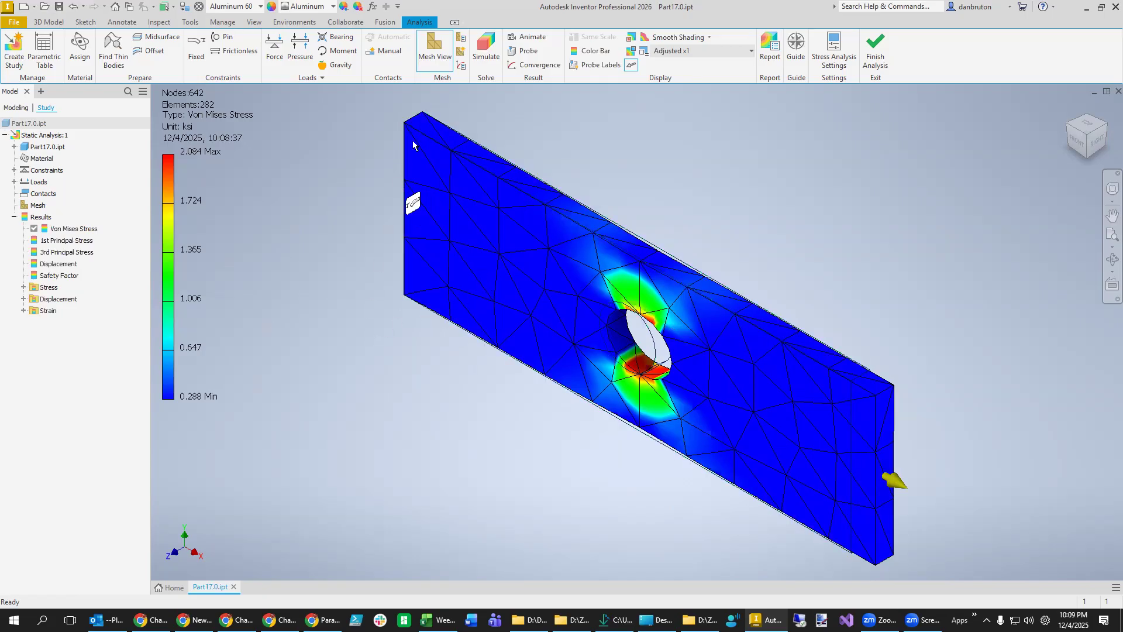
Change the average element size in the mesh settings and accept the new setting.
{"action": "left_click", "coordinate": [461, 39]}
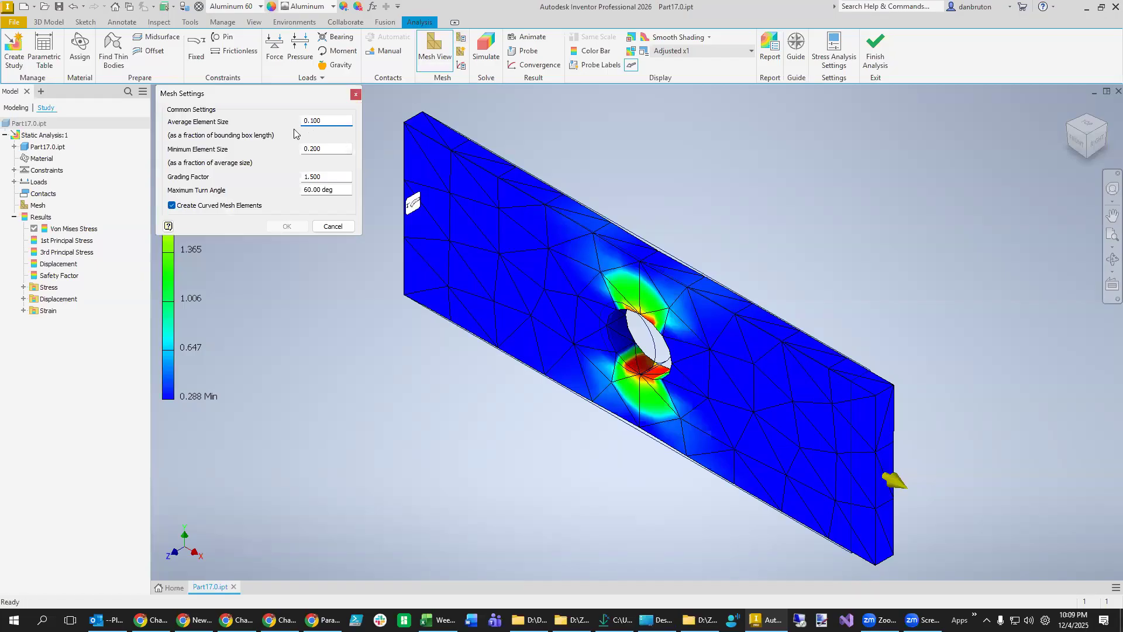
{"action": "left_click", "coordinate": [313, 122]}
{"action": "key", "text": "BackSpace"}
{"action": "type", "text": "5"}
{"action": "left_click", "coordinate": [287, 227]}
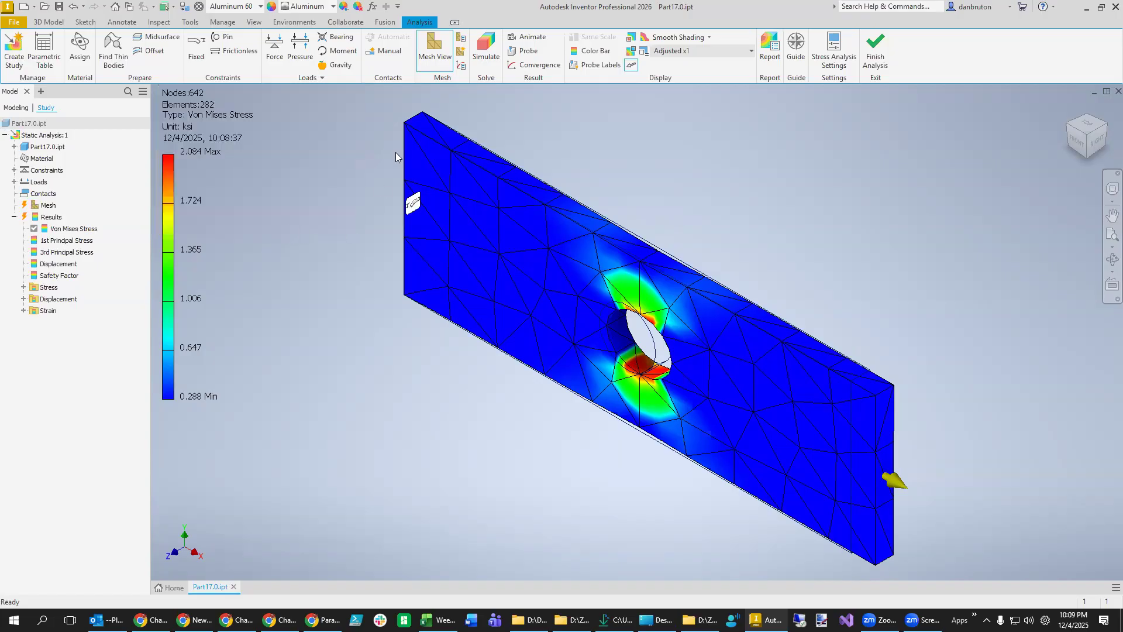
{"action": "left_click", "coordinate": [426, 48]}
{"action": "left_click", "coordinate": [426, 49]}
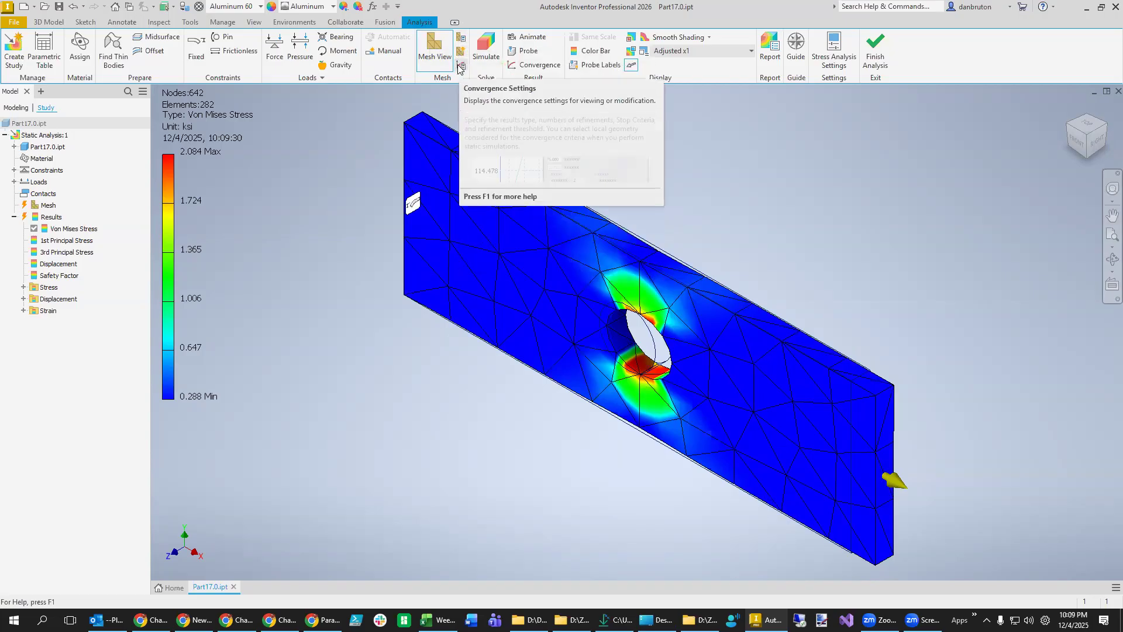
{"action": "right_click", "coordinate": [462, 52]}
{"action": "left_click", "coordinate": [461, 52]}
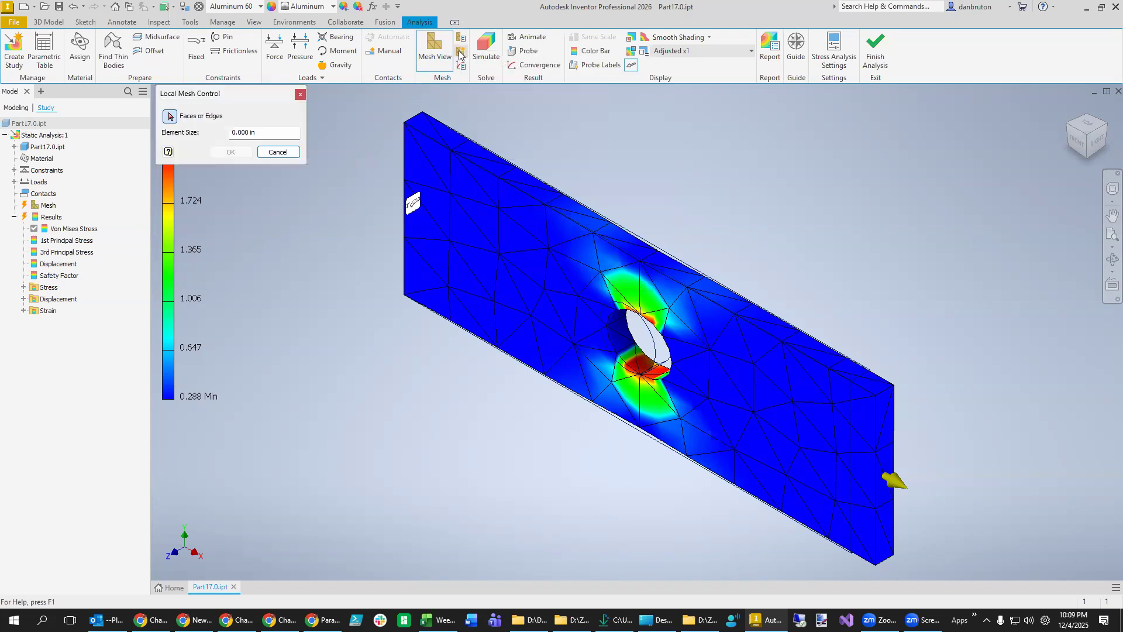
{"action": "left_click", "coordinate": [277, 152]}
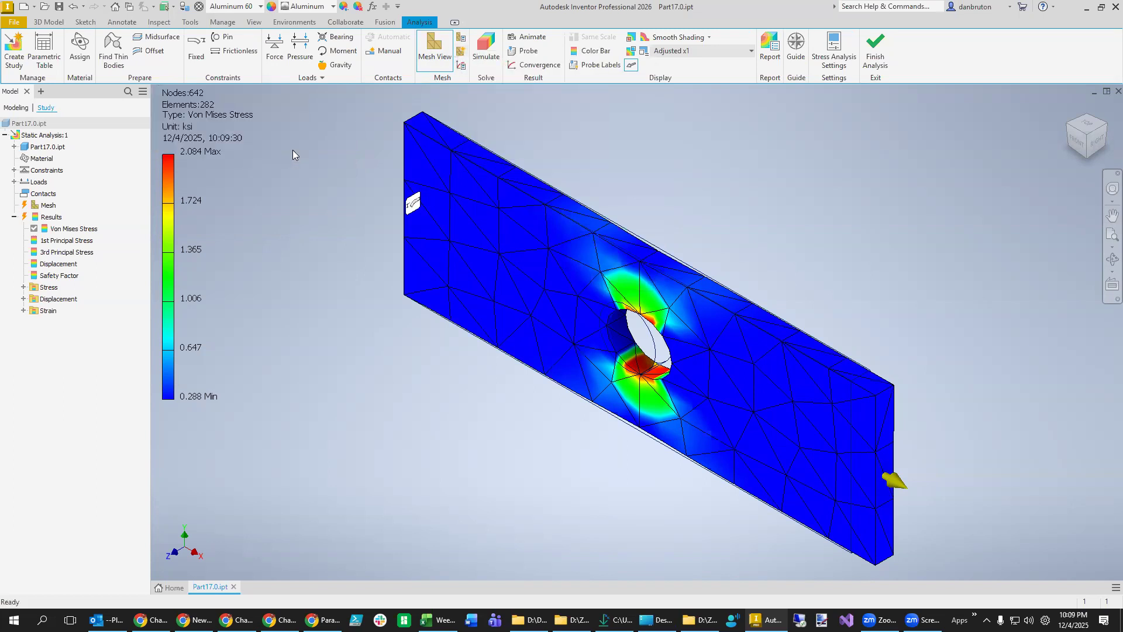
Toggle the mesh view off and back on, and rerun the static simulation with the changed mesh settings.
{"action": "left_click", "coordinate": [420, 63]}
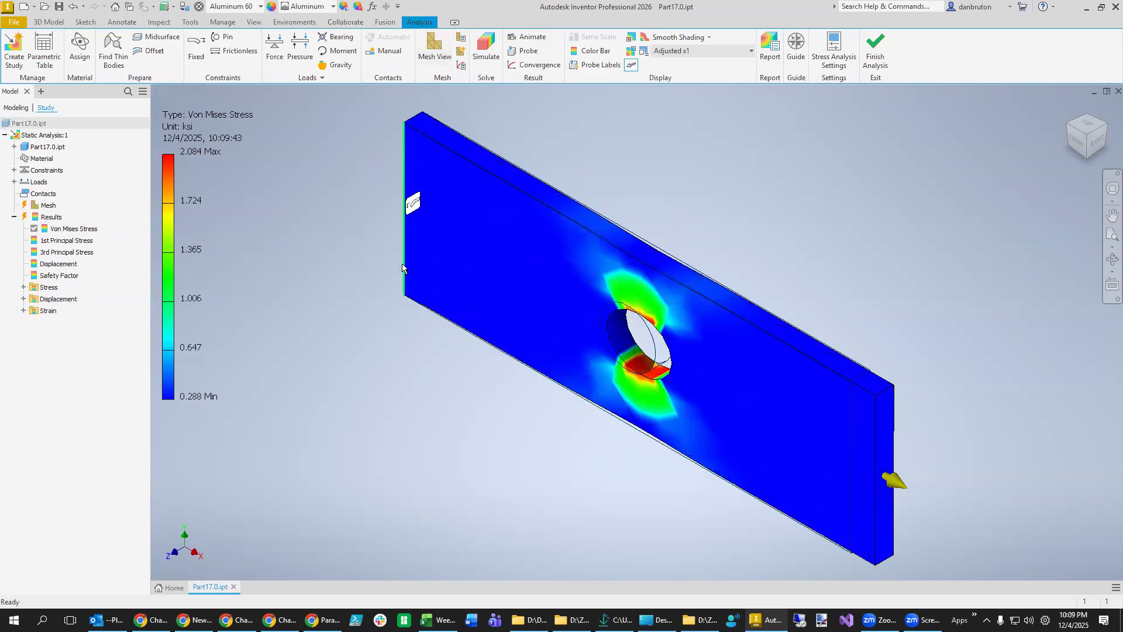
{"action": "left_click", "coordinate": [434, 49]}
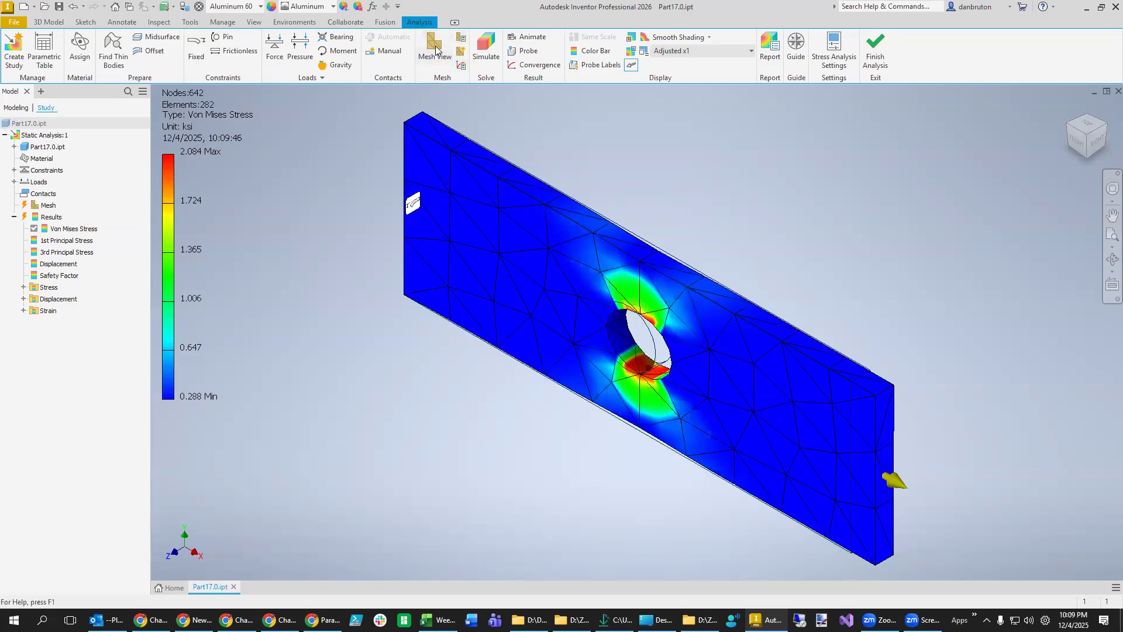
{"action": "left_click", "coordinate": [489, 47]}
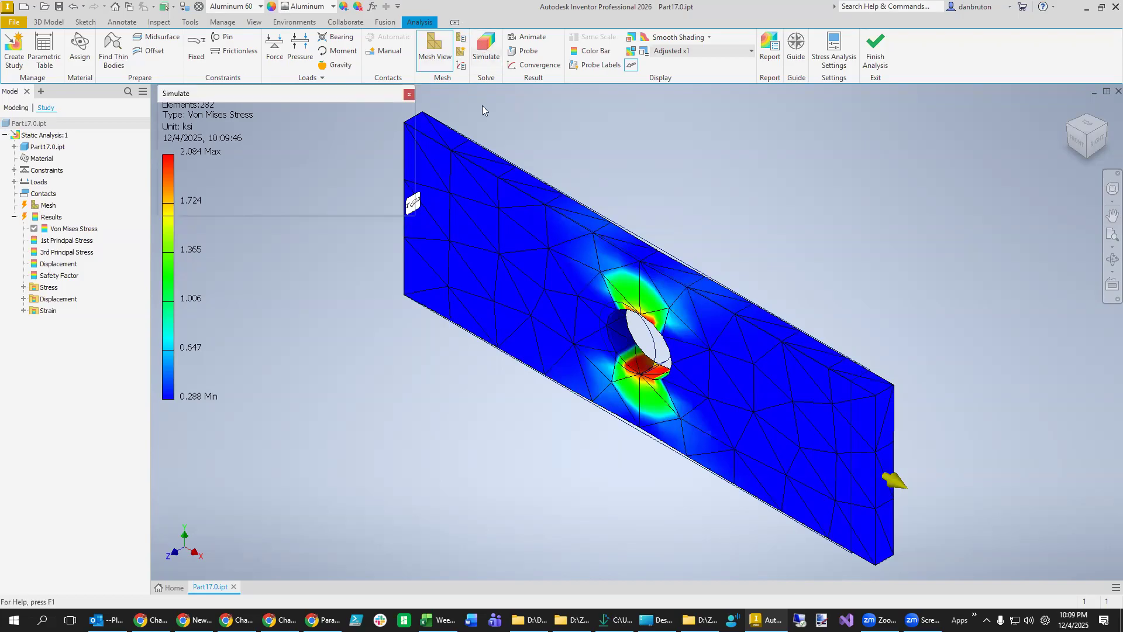
{"action": "left_click", "coordinate": [304, 208]}
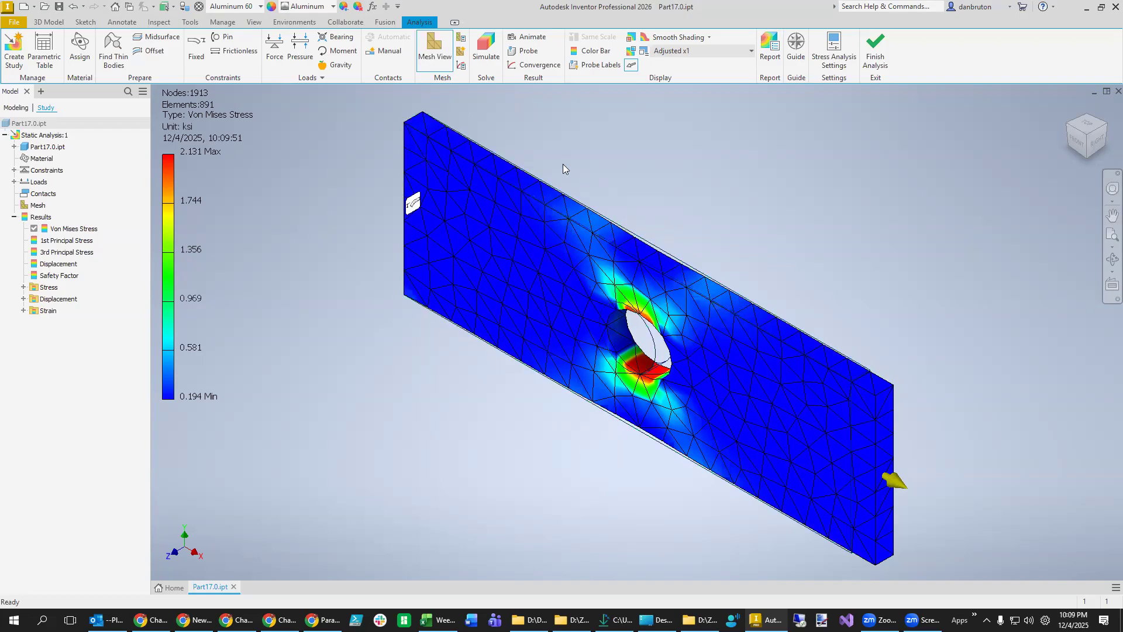
Set the average element size to 0.025 in the mesh settings and run the static simulation again.
{"action": "left_click", "coordinate": [461, 54]}
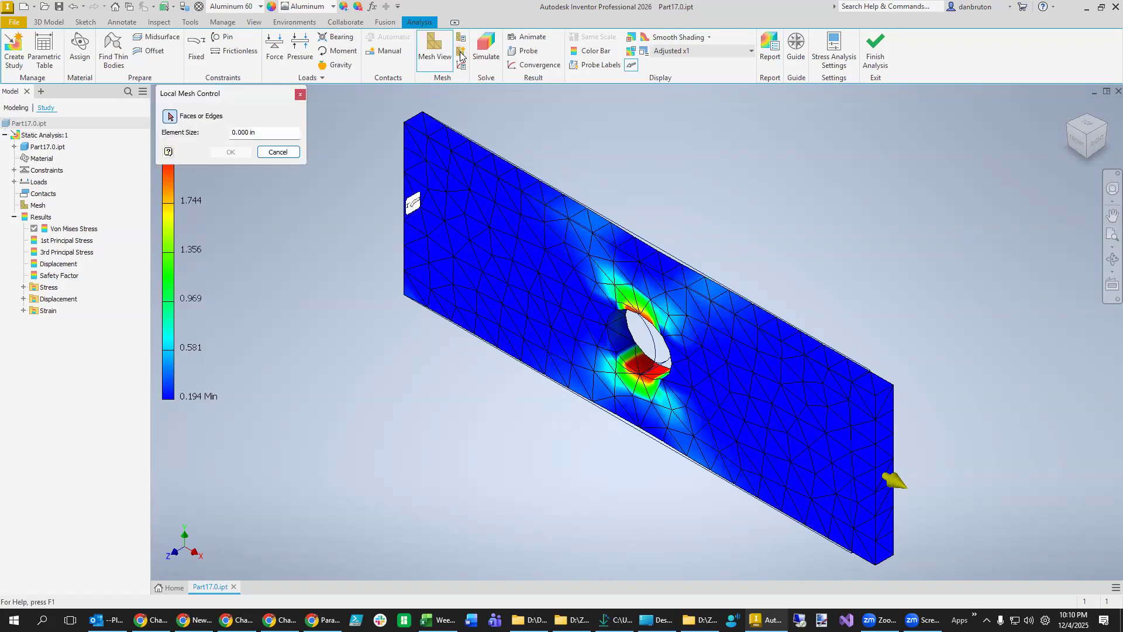
{"action": "left_click", "coordinate": [278, 152]}
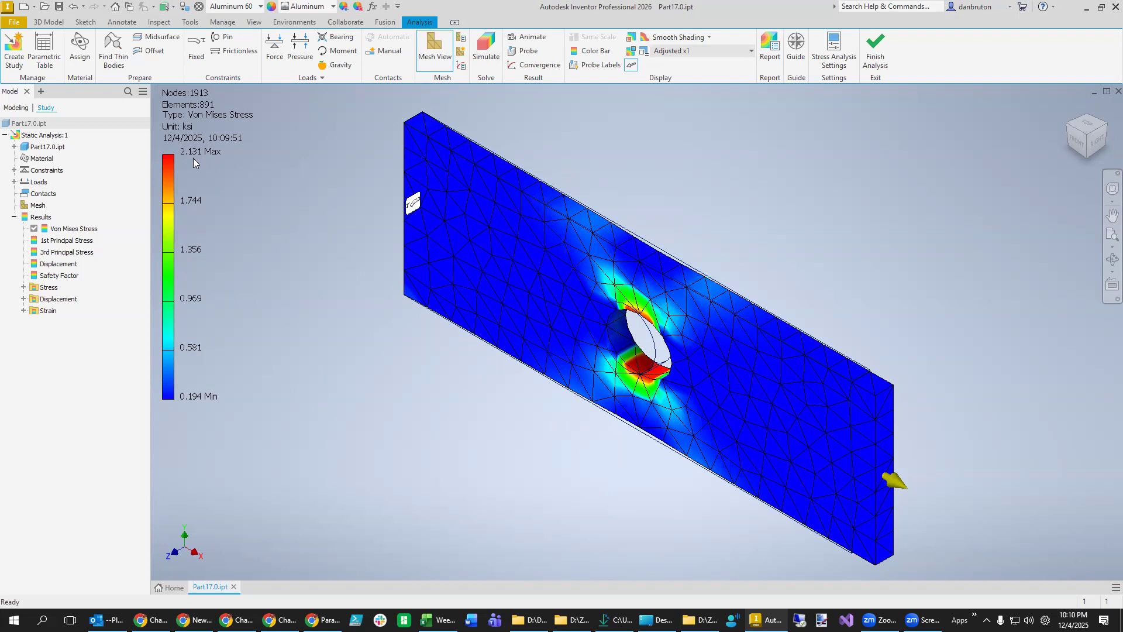
{"action": "left_click", "coordinate": [461, 37]}
{"action": "left_click", "coordinate": [316, 120]}
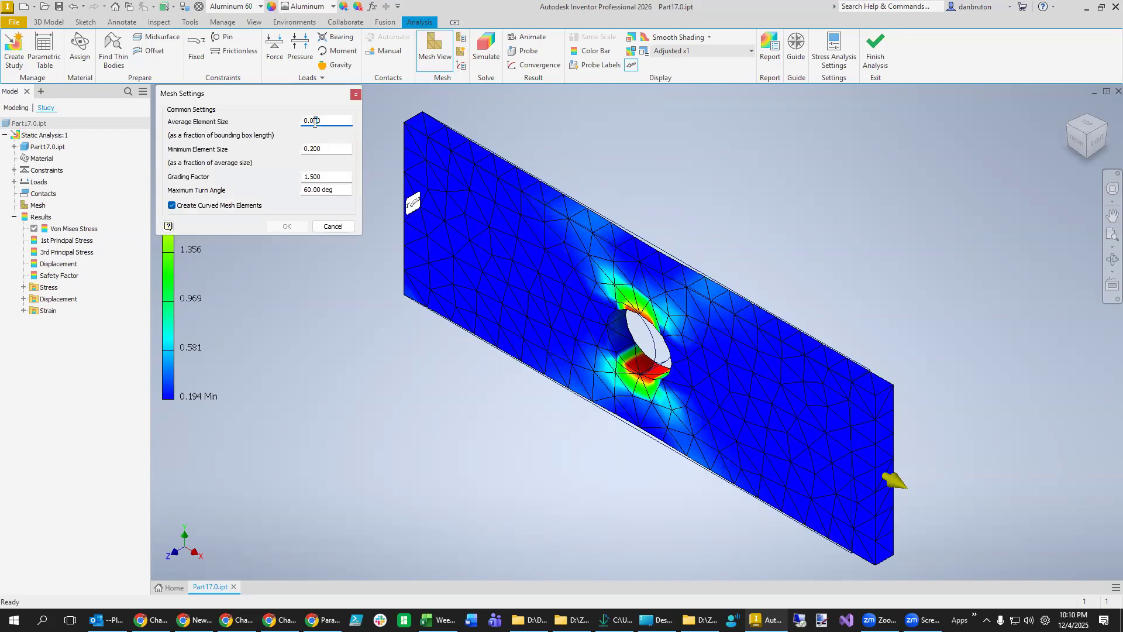
{"action": "type", "text": "25"}
{"action": "left_click", "coordinate": [286, 227]}
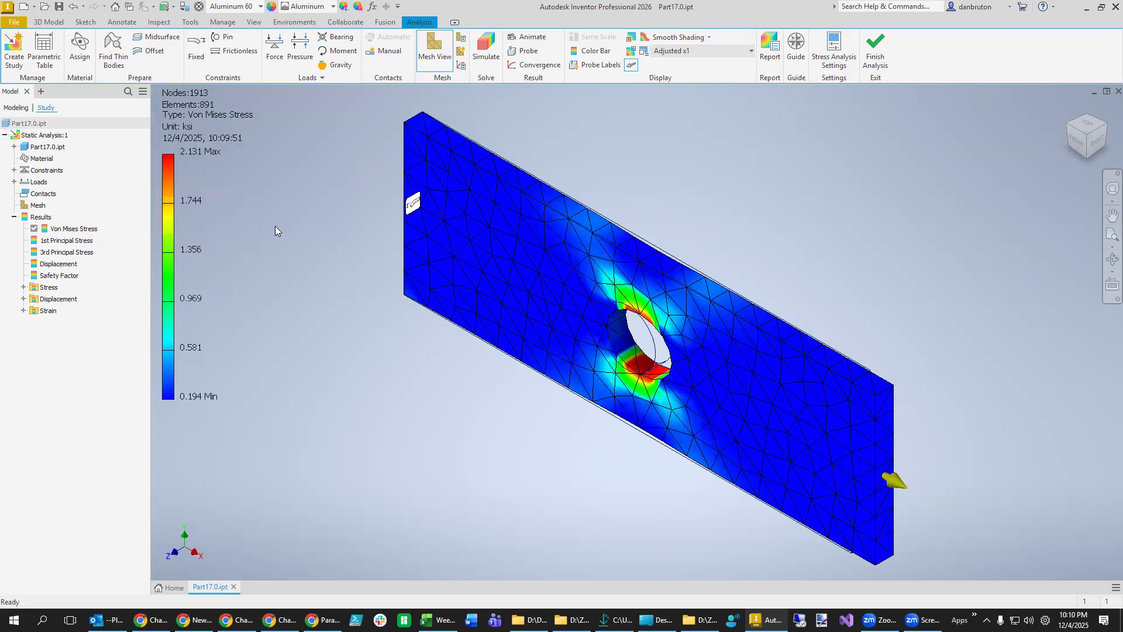
{"action": "left_click", "coordinate": [485, 47]}
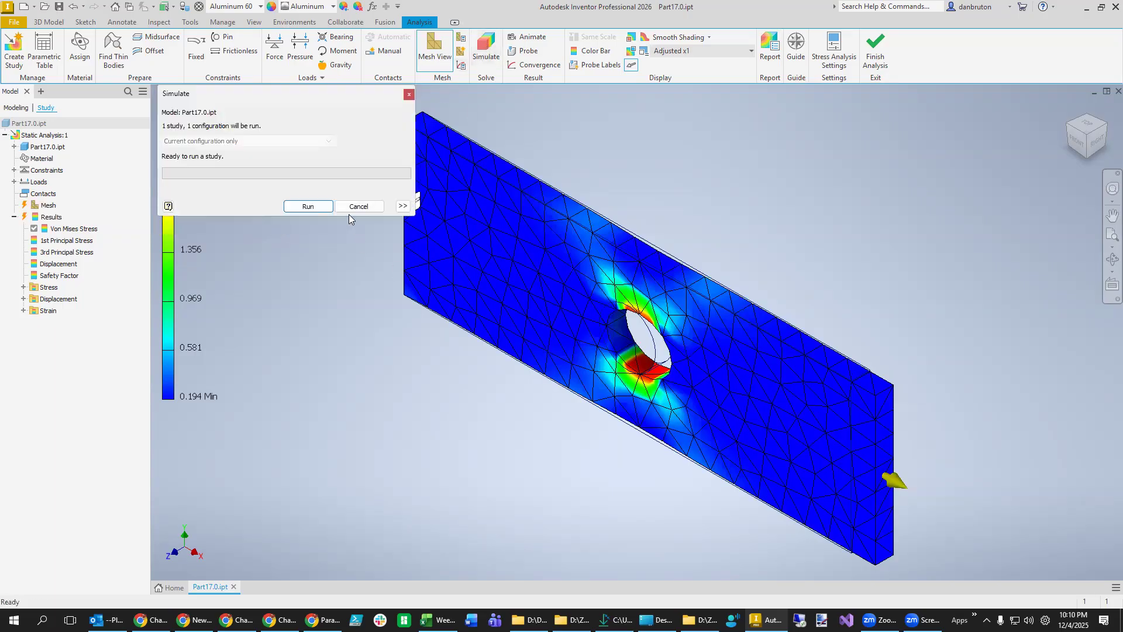
{"action": "left_click", "coordinate": [306, 206]}
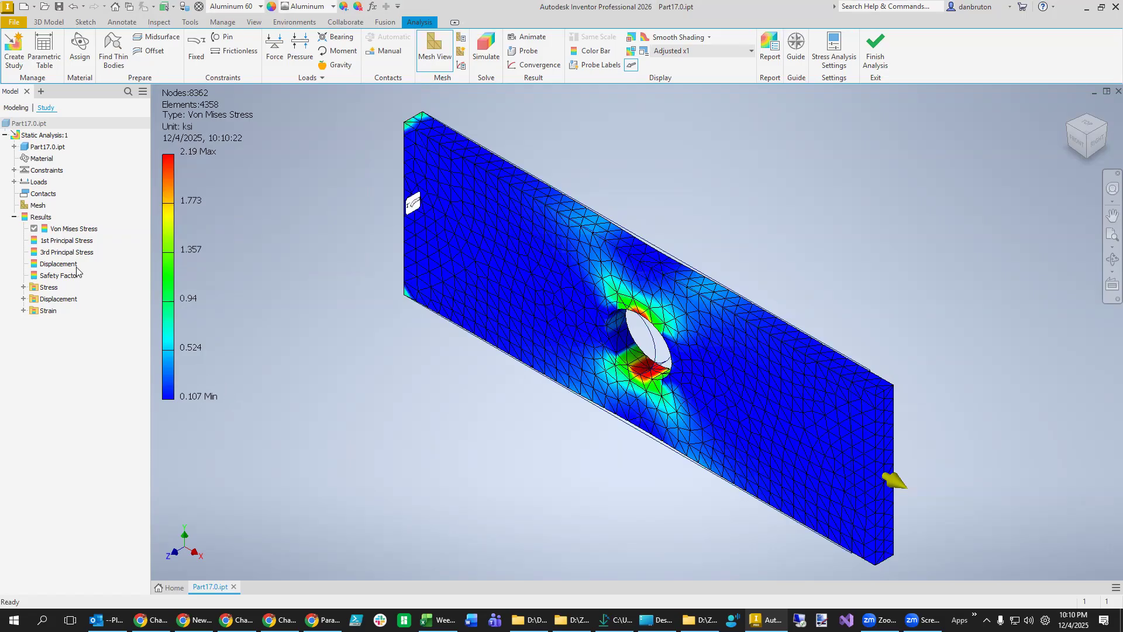
Activate the Displacement result for the plate and rerun the static simulation.
{"action": "left_click", "coordinate": [52, 264]}
{"action": "right_click", "coordinate": [49, 265]}
{"action": "left_click", "coordinate": [64, 278]}
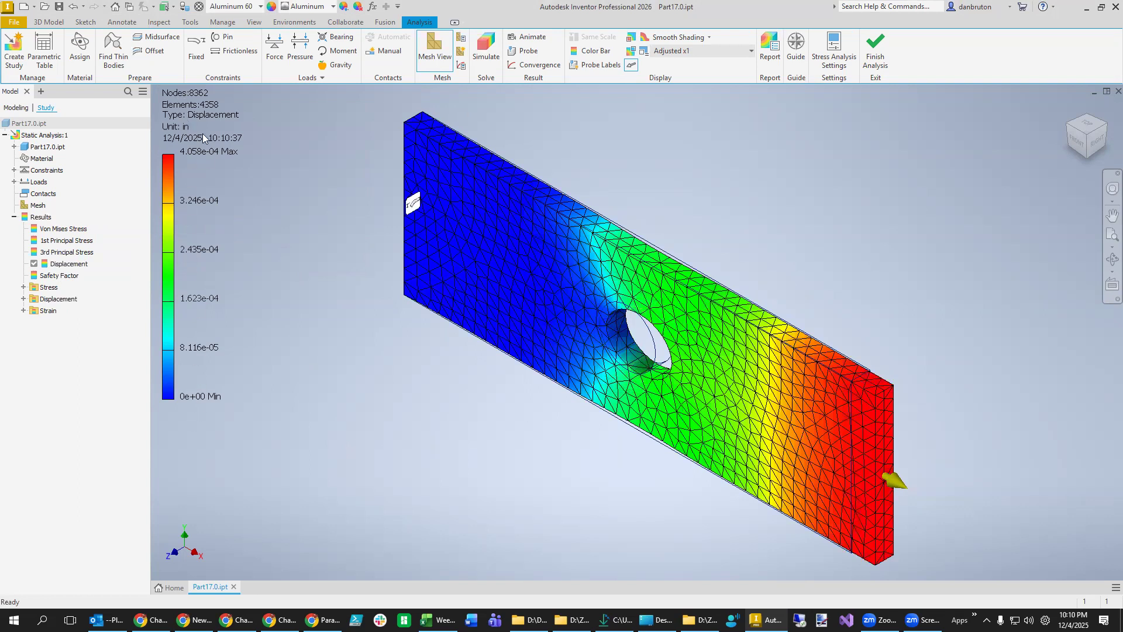
{"action": "left_click", "coordinate": [485, 50]}
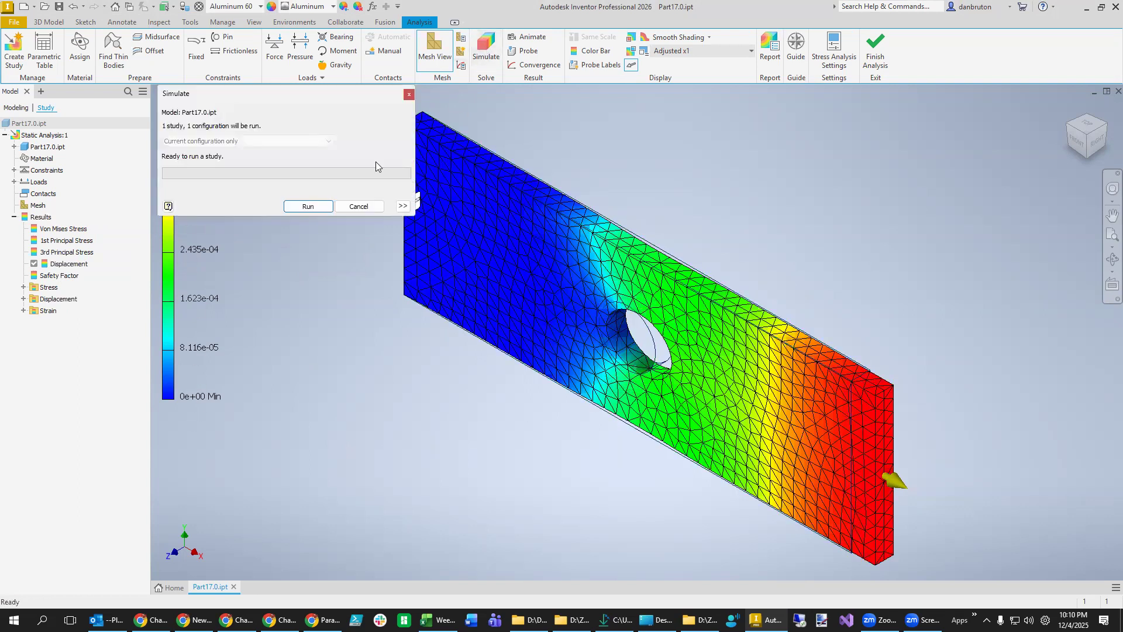
{"action": "left_click", "coordinate": [307, 206]}
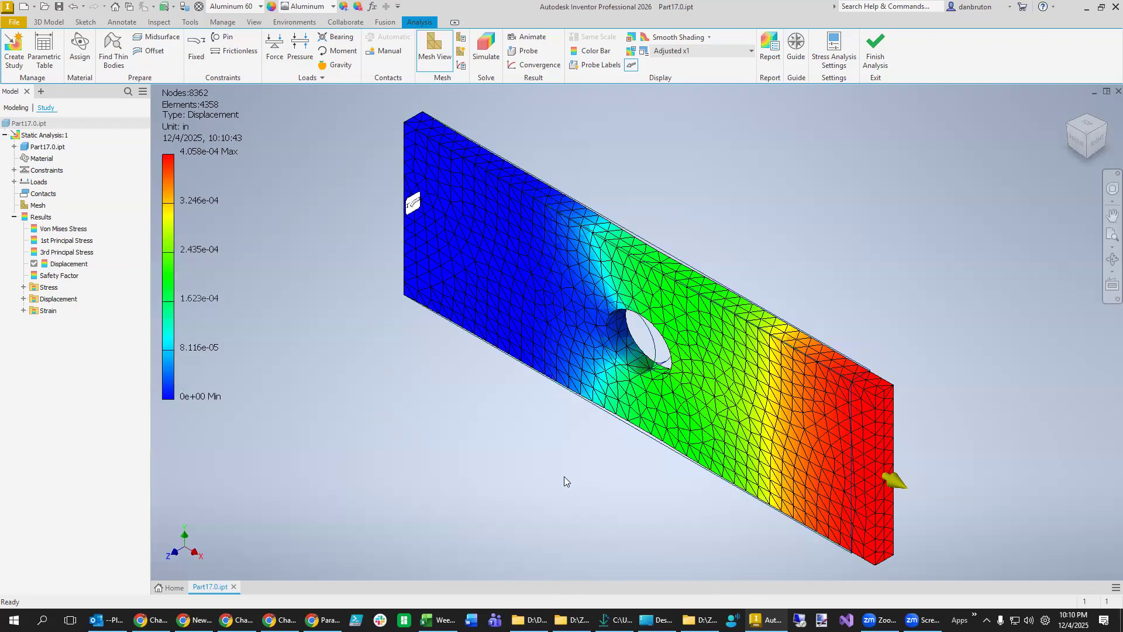
Capture the whole displacement plot with its color legend as a screenshot and copy it to the clipboard.
{"action": "mouse_move", "coordinate": [566, 472]}
{"action": "middle_mouse_down", "text": "shift"}
{"action": "mouse_move", "coordinate": [627, 444]}
{"action": "mouse_move", "coordinate": [670, 455]}
{"action": "mouse_move", "coordinate": [563, 475]}
{"action": "middle_mouse_up", "text": "shift"}
{"action": "key", "text": "F5"}
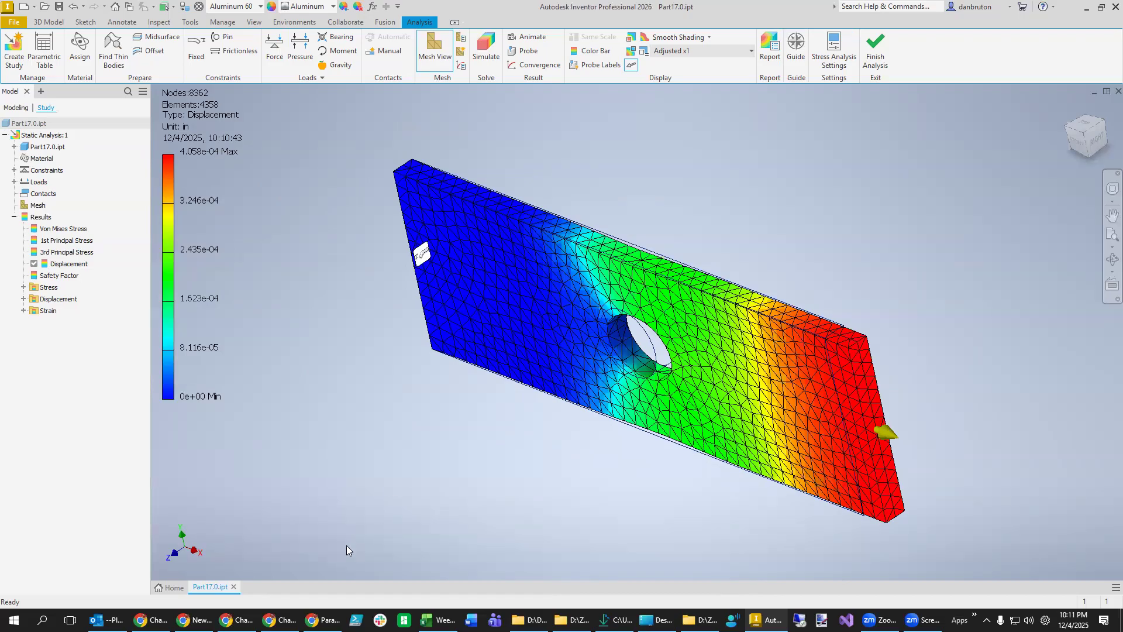
{"action": "left_click", "coordinate": [1070, 107]}
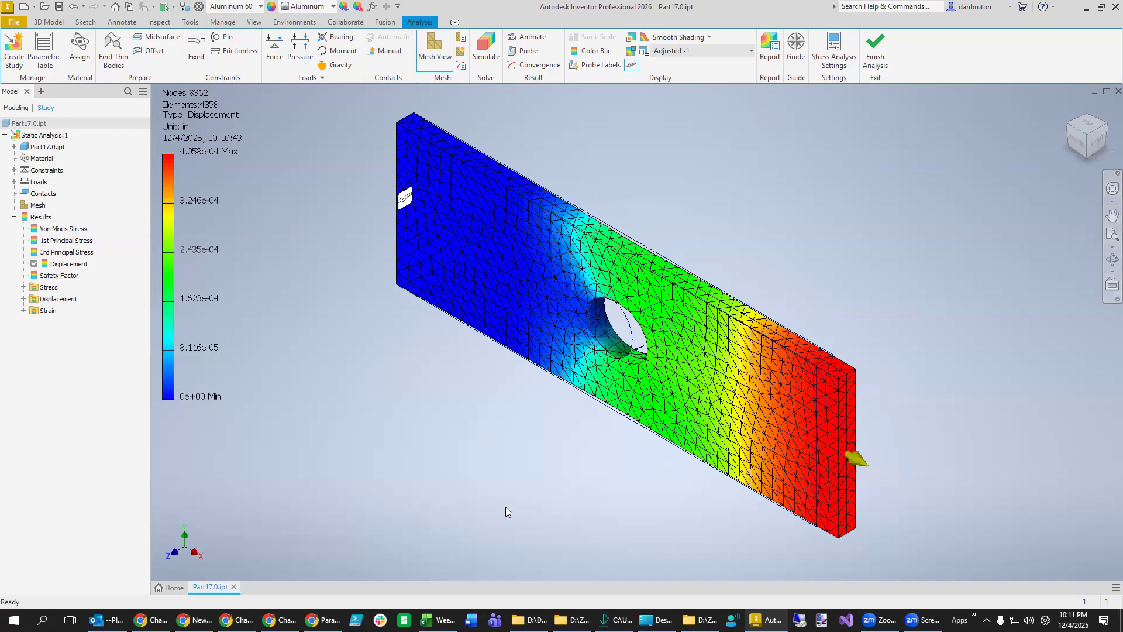
{"action": "key", "text": "Print"}
{"action": "mouse_move", "coordinate": [331, 91]}
{"action": "left_mouse_down"}
{"action": "mouse_move", "coordinate": [858, 532]}
{"action": "mouse_move", "coordinate": [907, 559]}
{"action": "left_mouse_up"}
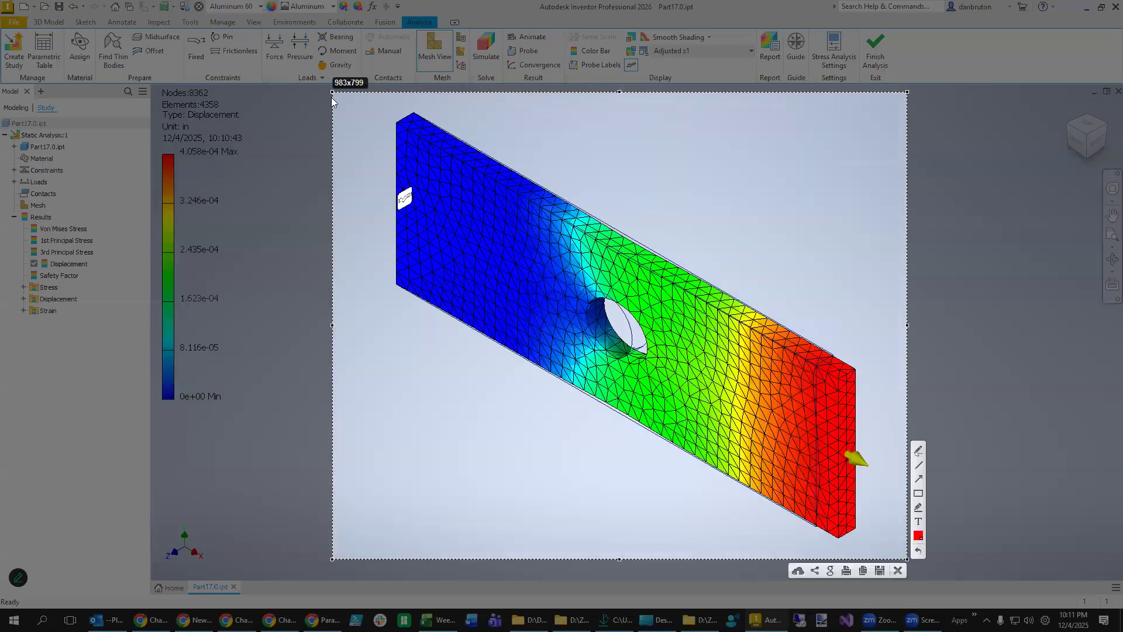
{"action": "left_click_drag", "start_coordinate": [332, 92], "coordinate": [153, 86]}
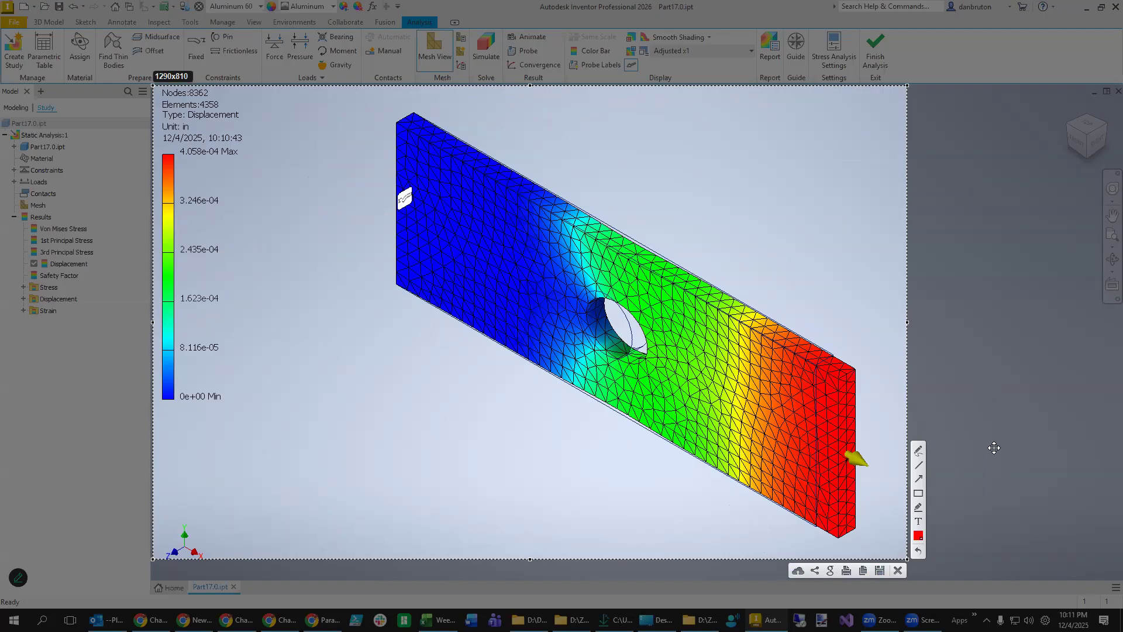
{"action": "key", "text": "ctrl+c"}
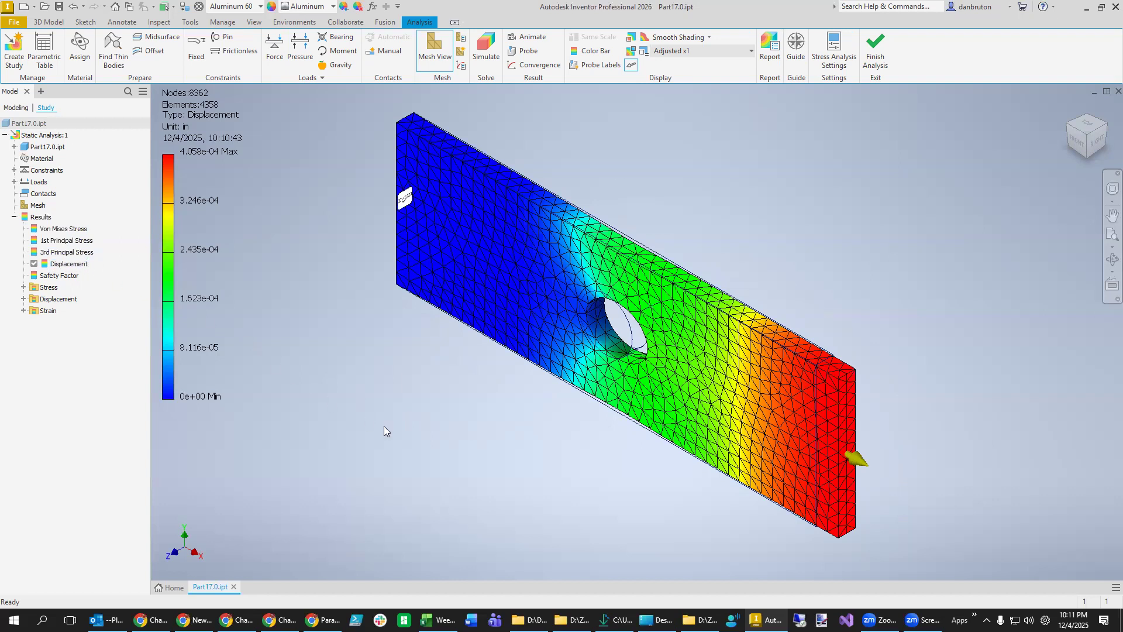
Switch to the PDF in Chrome and read the simulation, global mesh refinement and local element size instructions on pages 16 to 20.
{"action": "left_click", "coordinate": [322, 619]}
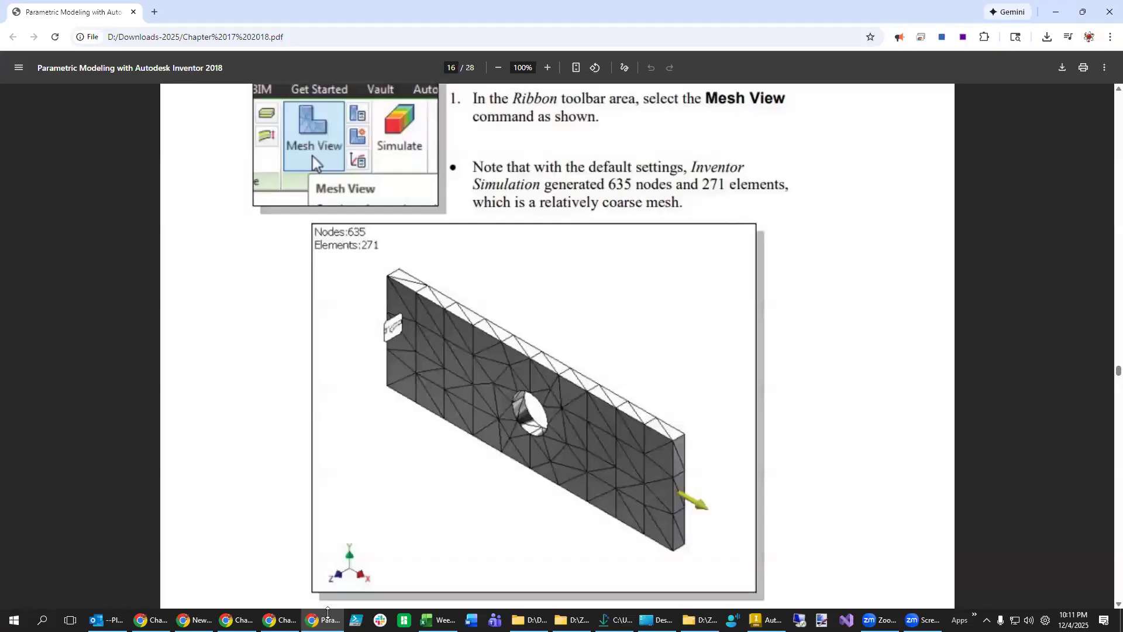
{"action": "scroll", "coordinate": [425, 397], "scroll_direction": "down", "scroll_amount": 15}
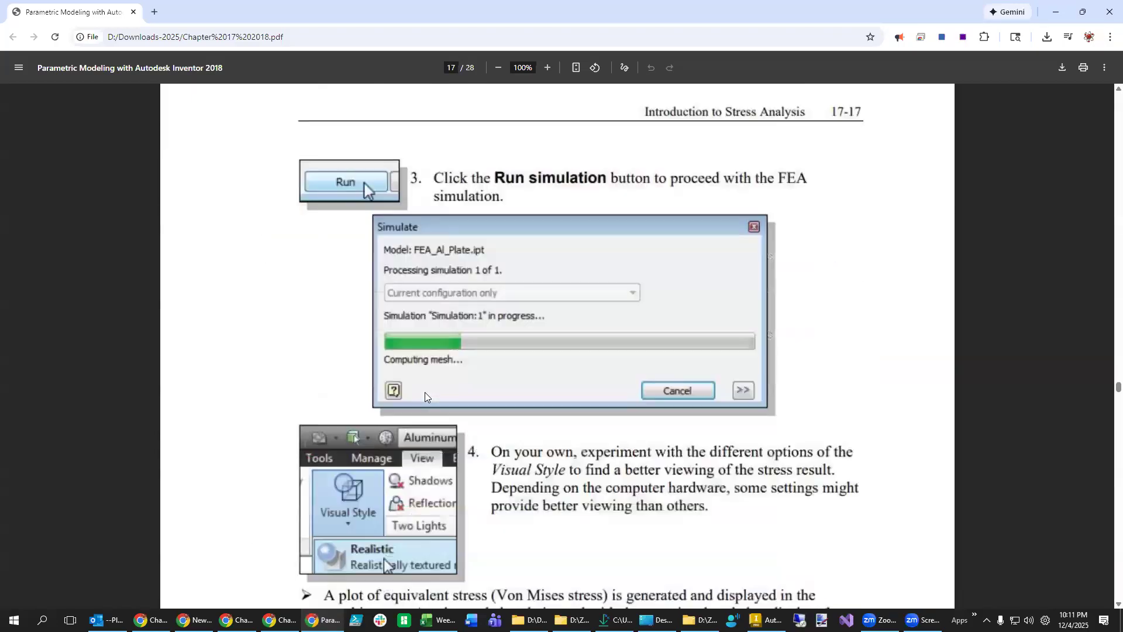
{"action": "scroll", "coordinate": [425, 393], "scroll_direction": "up", "scroll_amount": 7}
{"action": "scroll", "coordinate": [425, 393], "scroll_direction": "down", "scroll_amount": 11}
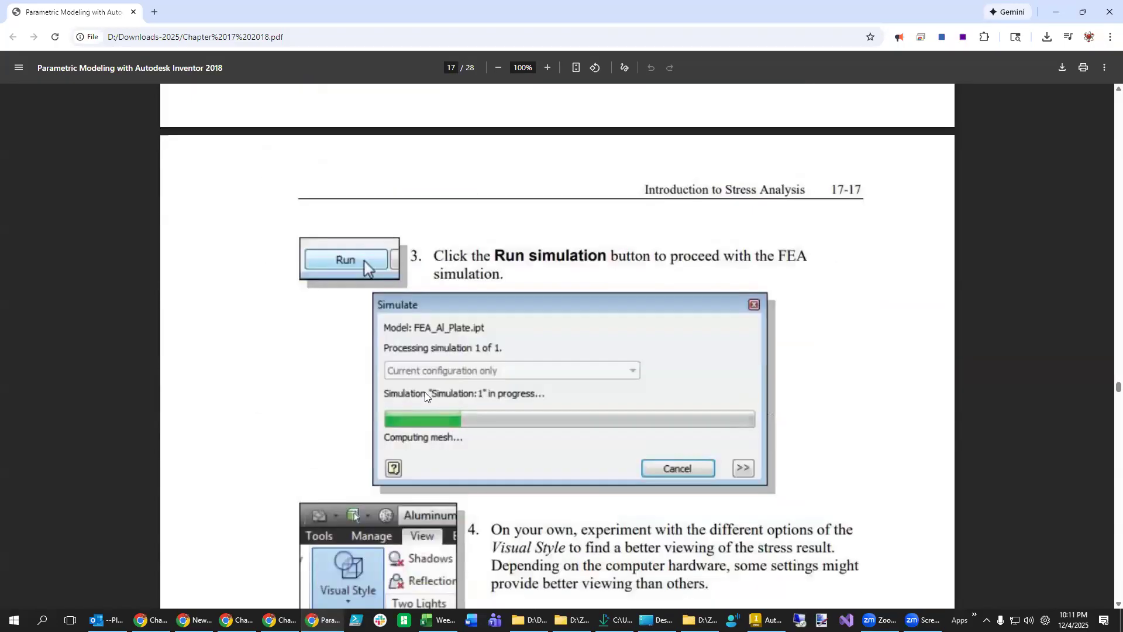
{"action": "scroll", "coordinate": [424, 397], "scroll_direction": "down", "scroll_amount": 6}
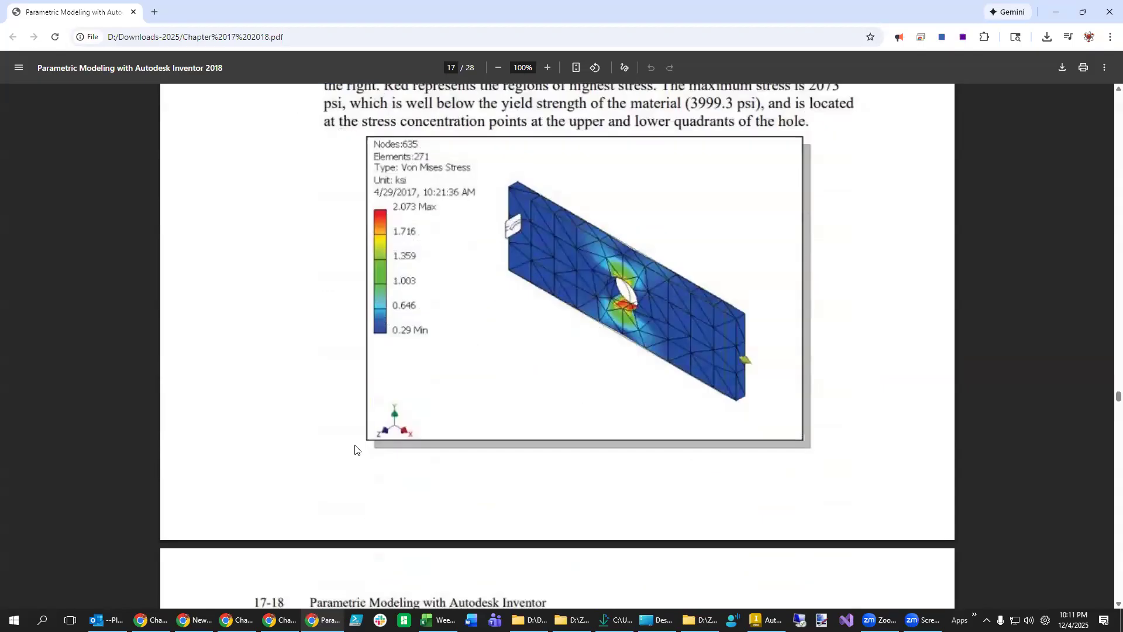
{"action": "scroll", "coordinate": [529, 430], "scroll_direction": "down", "scroll_amount": 4}
{"action": "scroll", "coordinate": [532, 428], "scroll_direction": "up", "scroll_amount": 15}
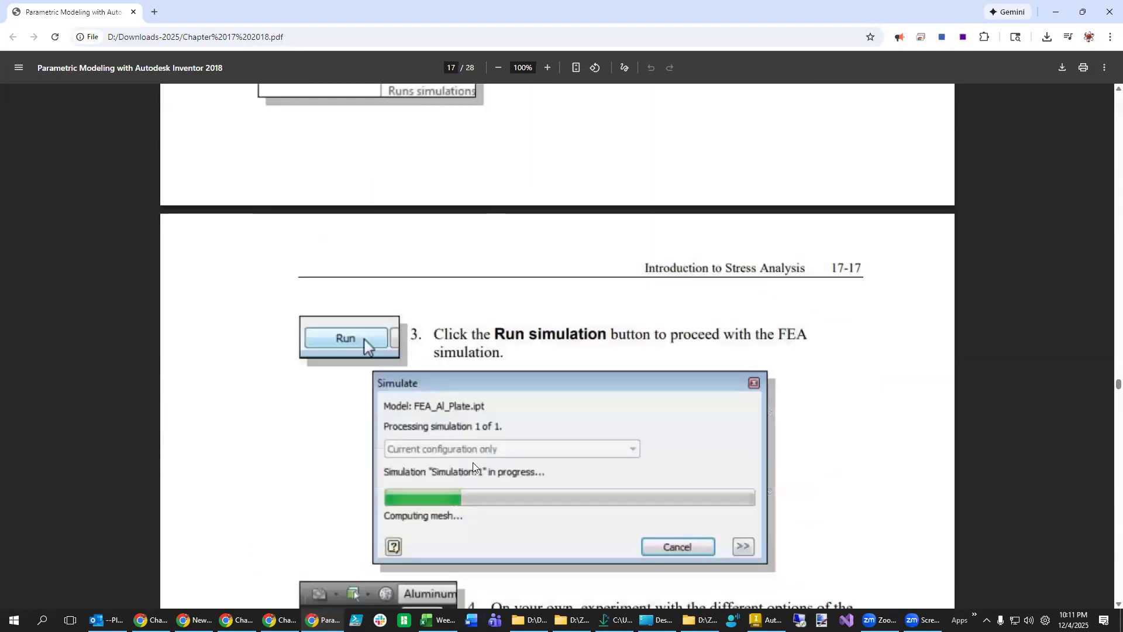
{"action": "scroll", "coordinate": [474, 467], "scroll_direction": "down", "scroll_amount": 13}
{"action": "scroll", "coordinate": [474, 467], "scroll_direction": "down", "scroll_amount": 3}
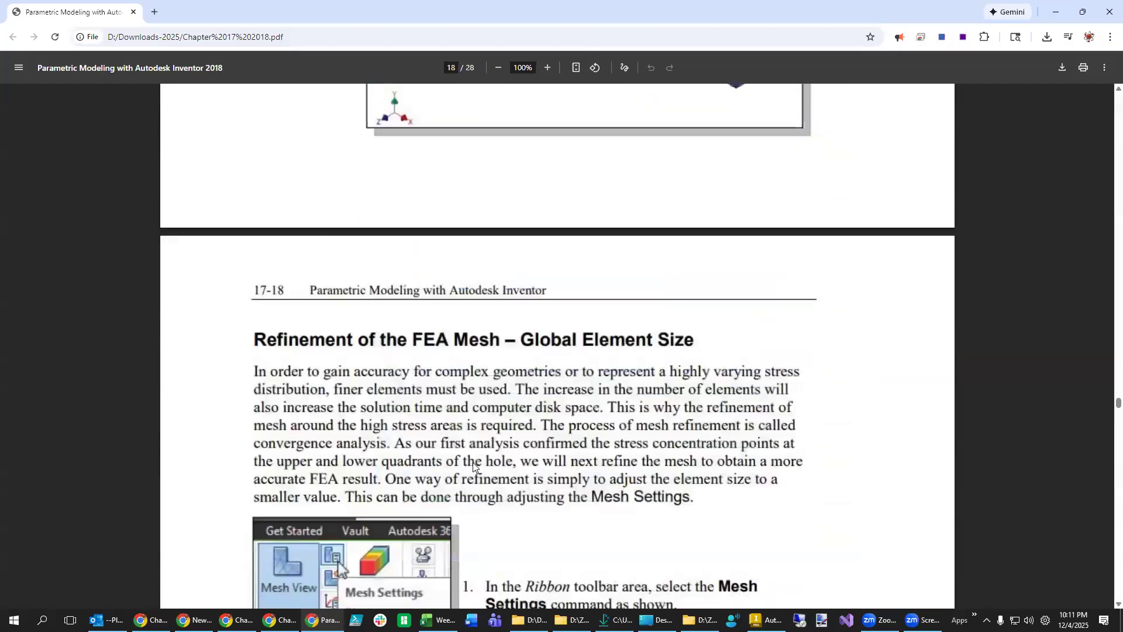
{"action": "scroll", "coordinate": [472, 462], "scroll_direction": "down", "scroll_amount": 14}
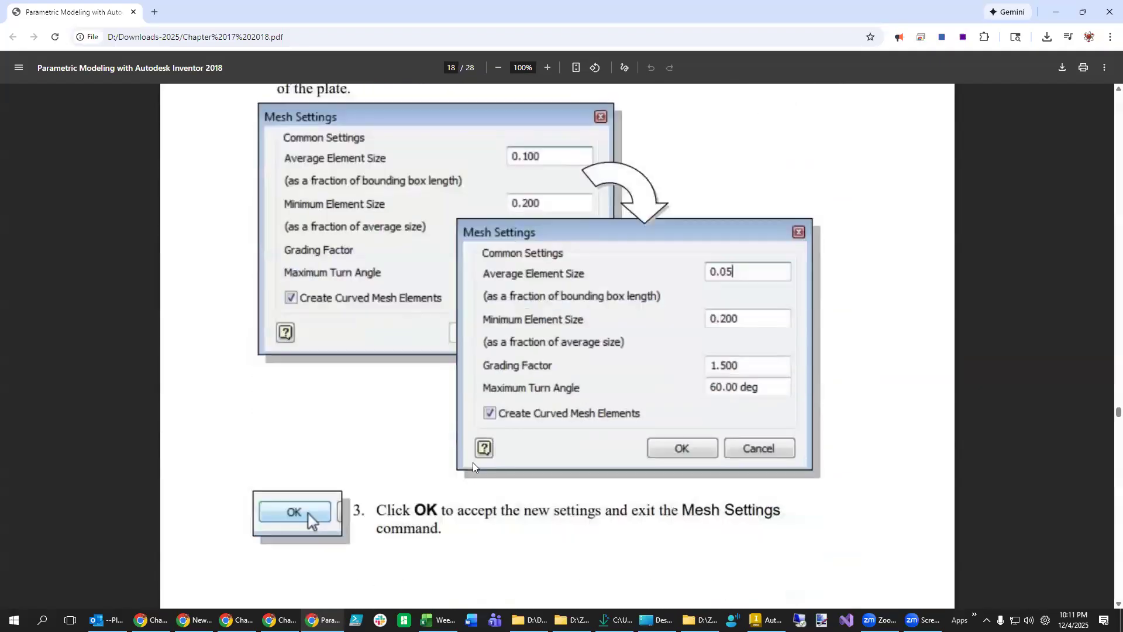
{"action": "scroll", "coordinate": [473, 462], "scroll_direction": "down", "scroll_amount": 8}
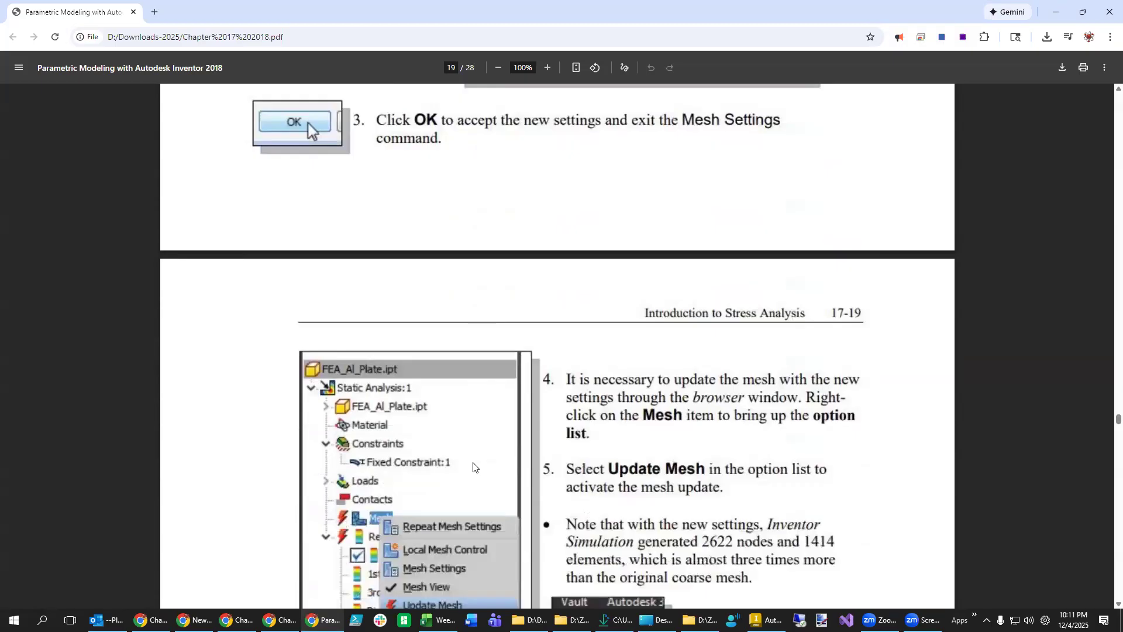
{"action": "scroll", "coordinate": [473, 462], "scroll_direction": "down", "scroll_amount": 4}
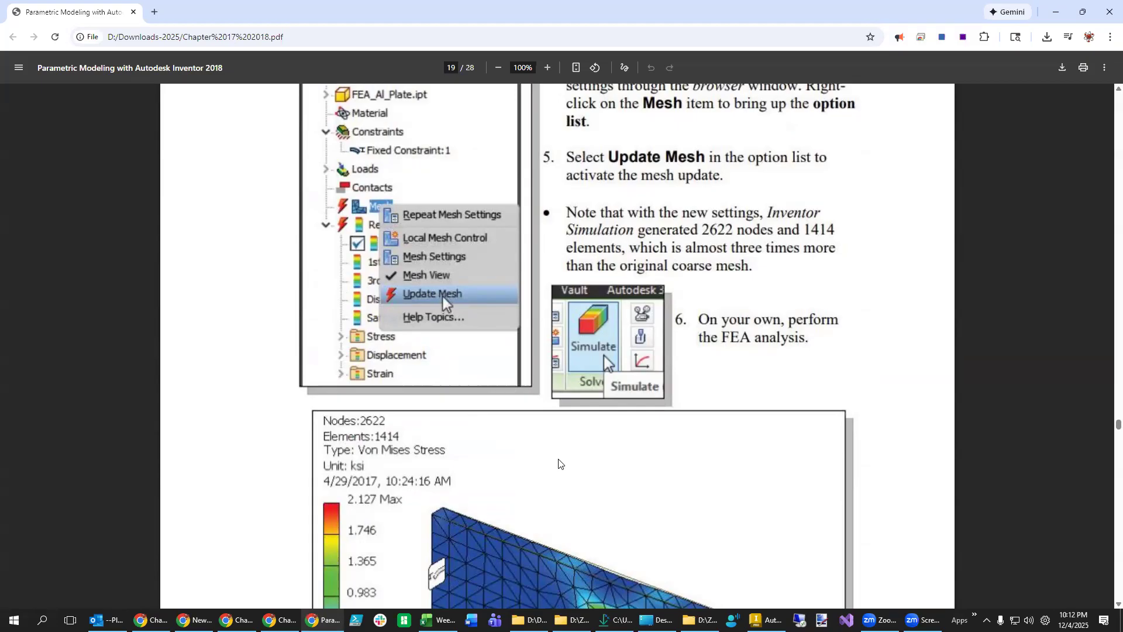
{"action": "scroll", "coordinate": [560, 464], "scroll_direction": "down", "scroll_amount": 5}
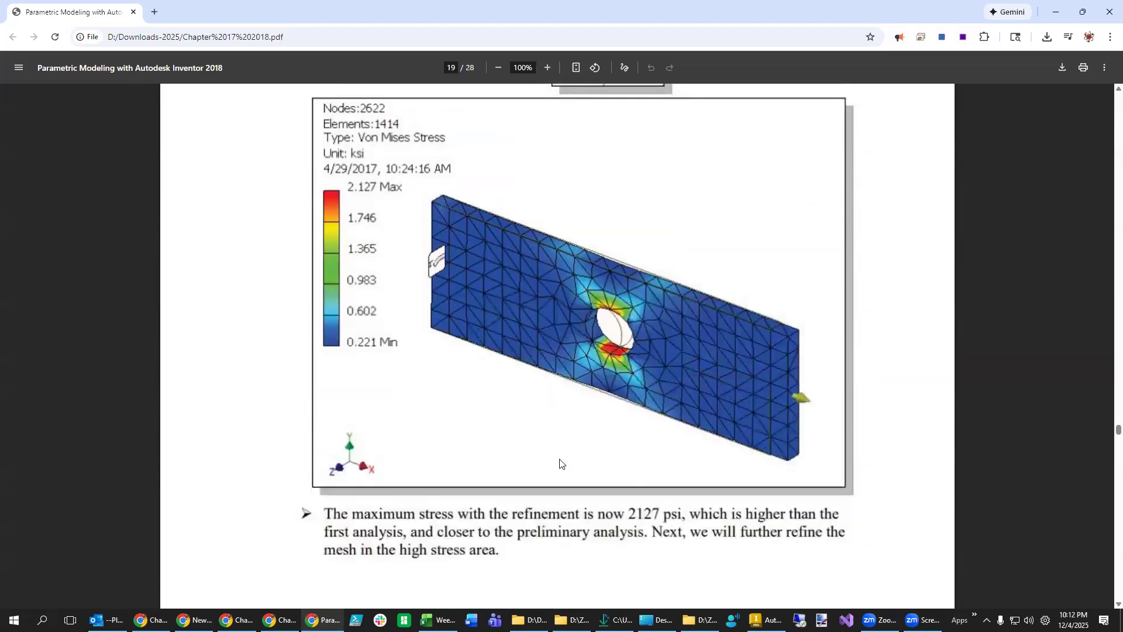
{"action": "scroll", "coordinate": [560, 464], "scroll_direction": "down", "scroll_amount": 9}
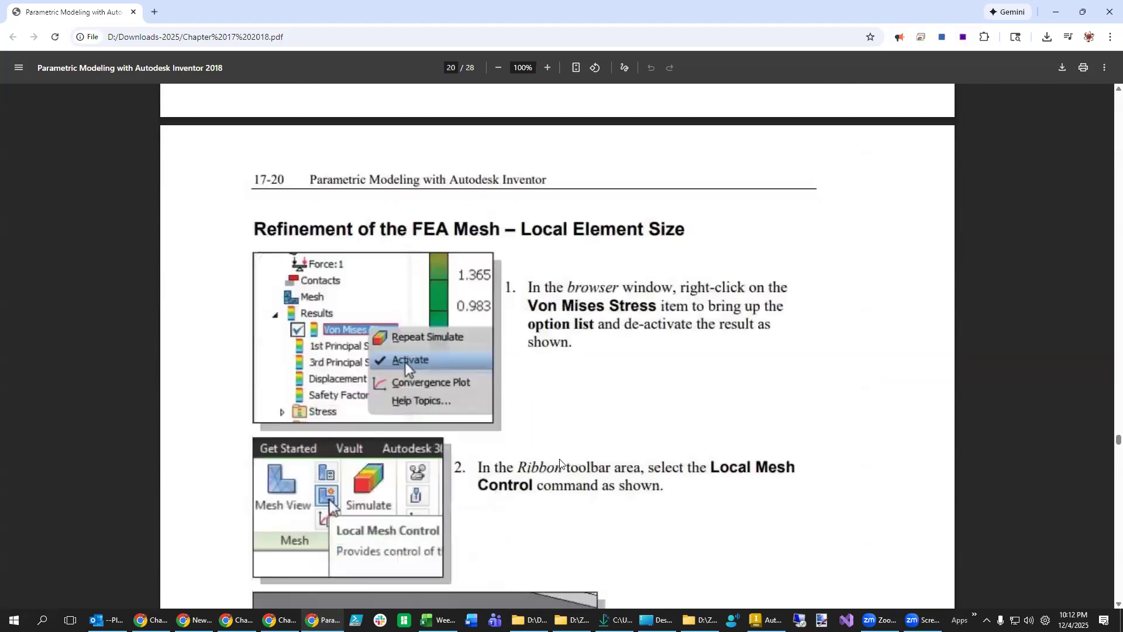
{"action": "scroll", "coordinate": [560, 462], "scroll_direction": "down", "scroll_amount": 5}
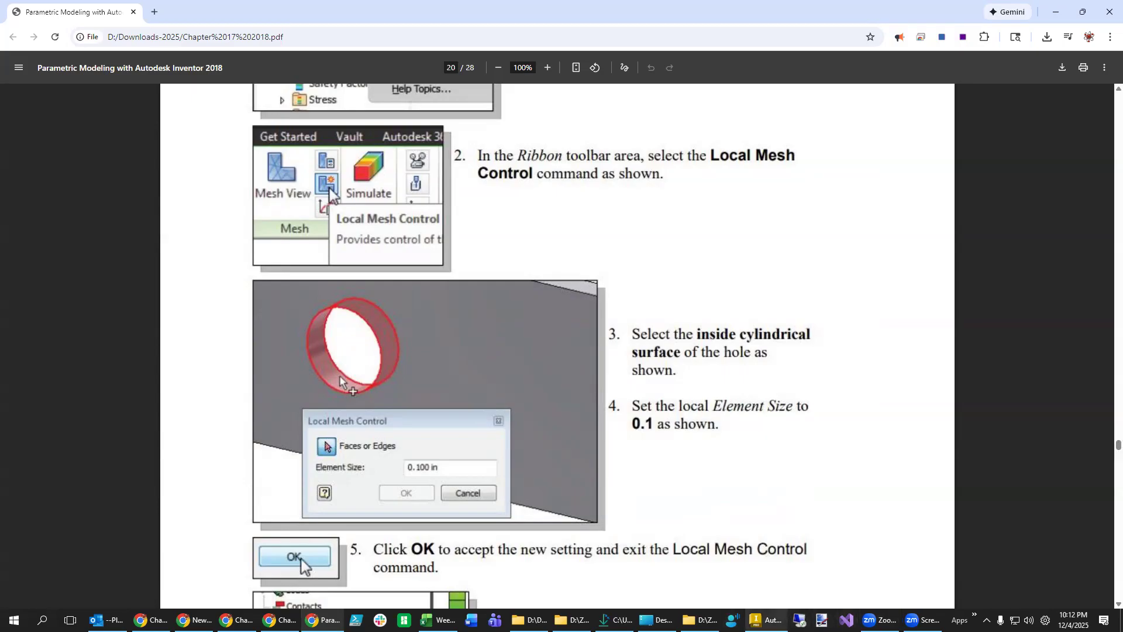
Switch to Inventor and add a local mesh control with a 0.010 in element size on the hole's inside cylindrical surface.
{"action": "left_click", "coordinate": [765, 620]}
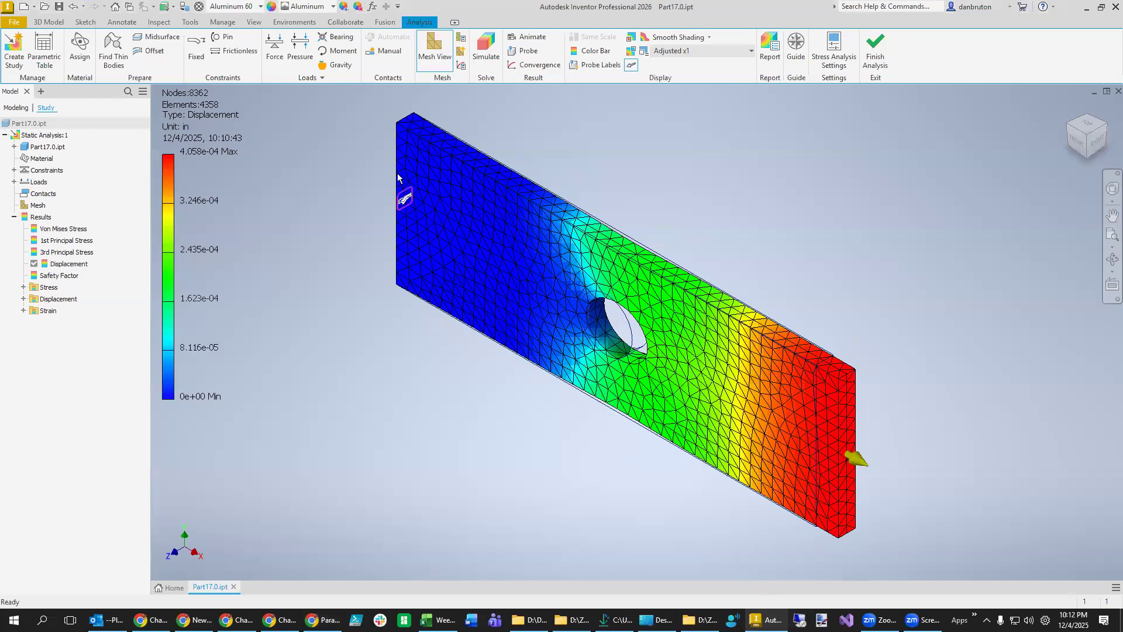
{"action": "left_click", "coordinate": [460, 53]}
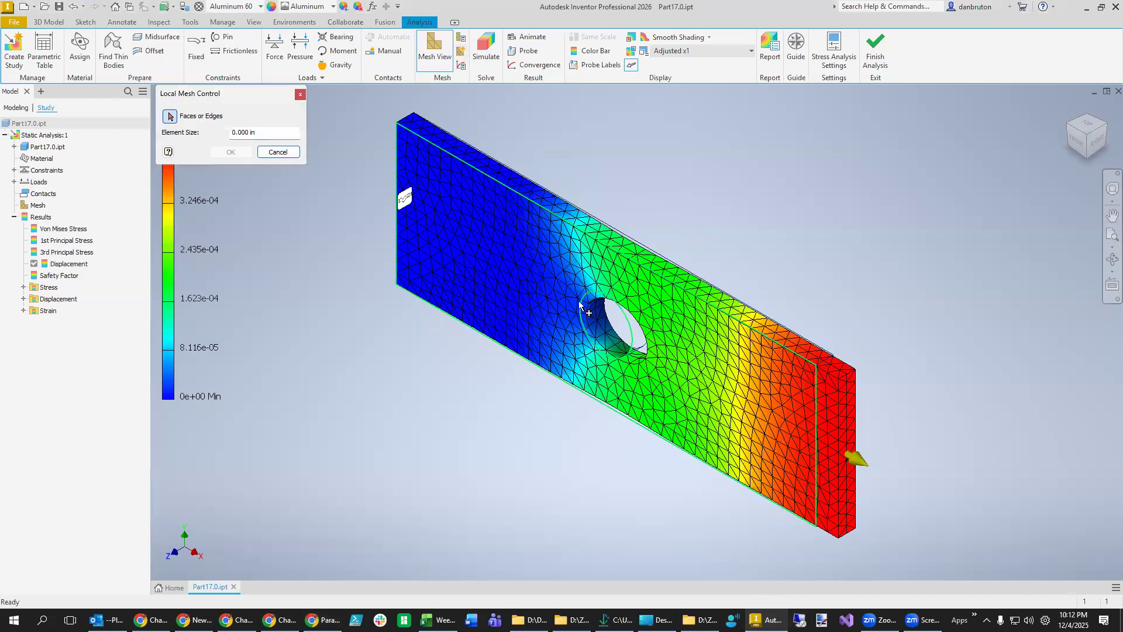
{"action": "left_click", "coordinate": [597, 327]}
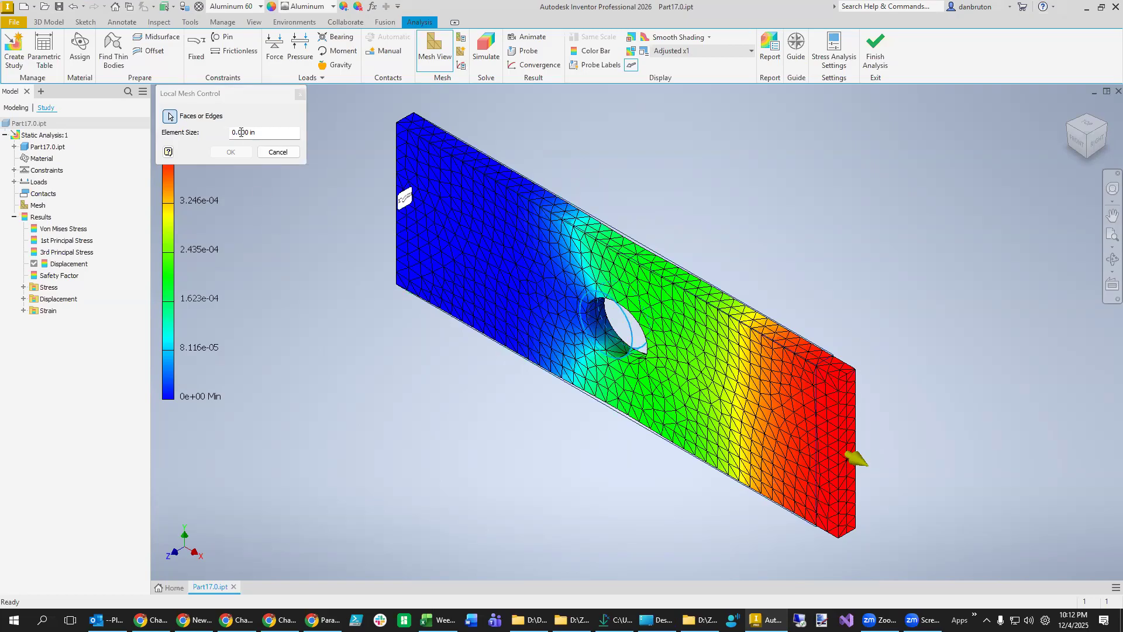
{"action": "left_click", "coordinate": [241, 133]}
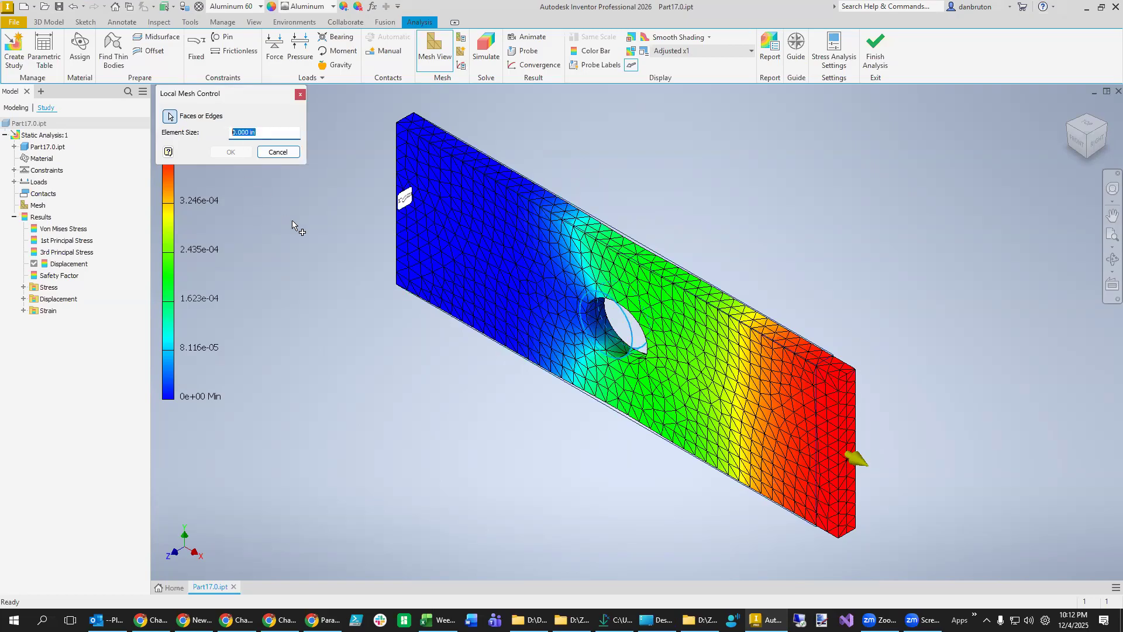
{"action": "left_click", "coordinate": [244, 132]}
{"action": "key", "text": "BackSpace"}
{"action": "key", "text": "BackSpace"}
{"action": "left_click", "coordinate": [323, 620]}
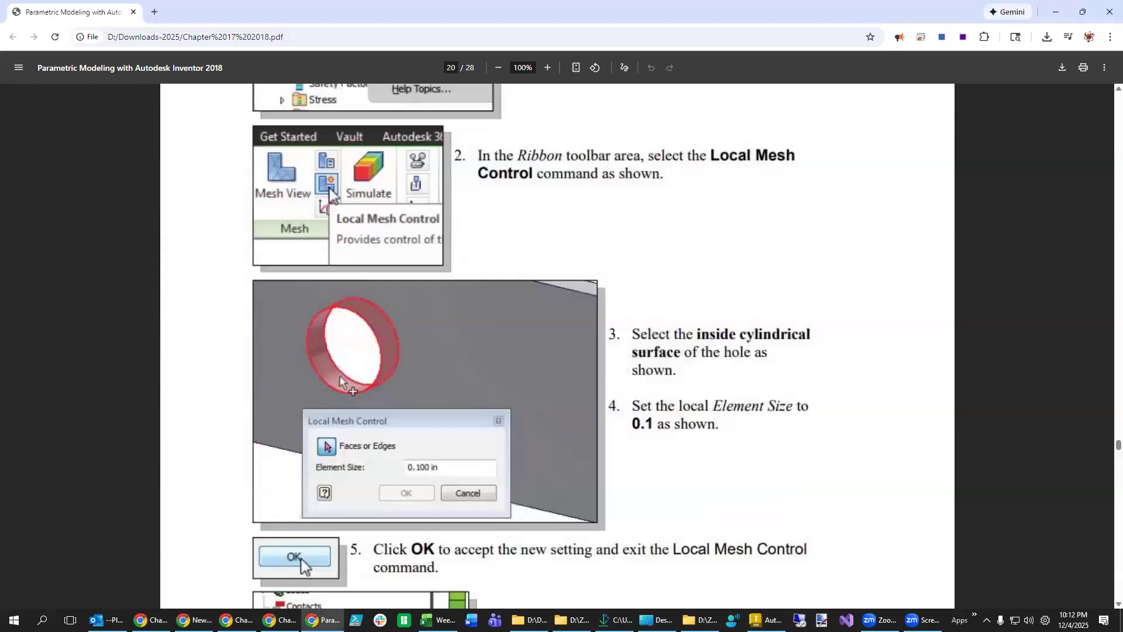
{"action": "key", "text": "alt+Tab"}
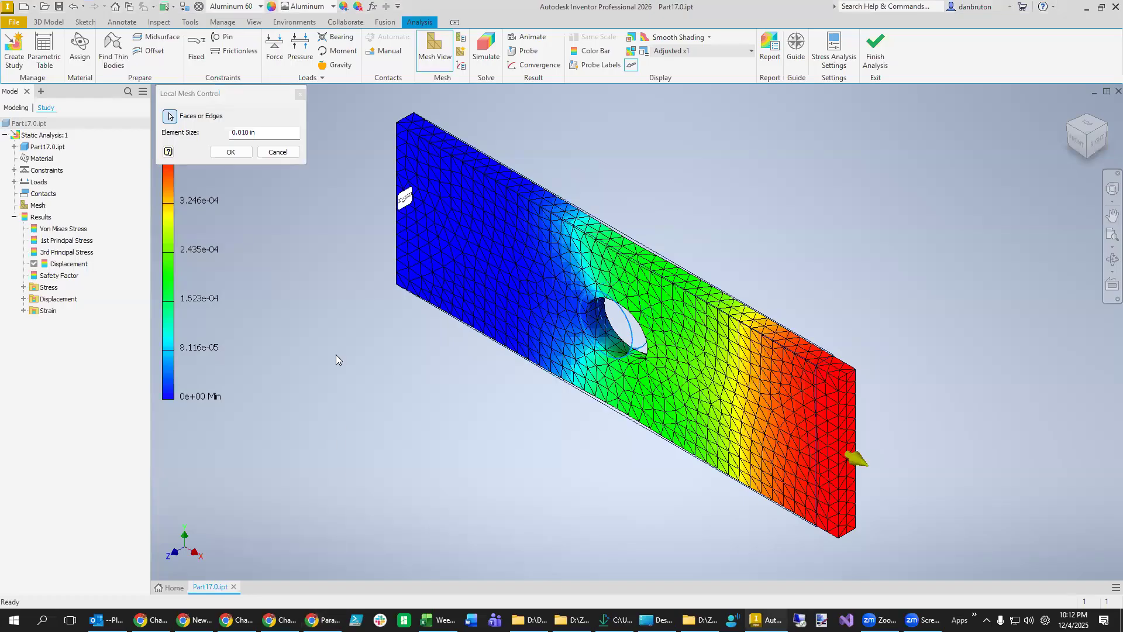
{"action": "left_click", "coordinate": [241, 133]}
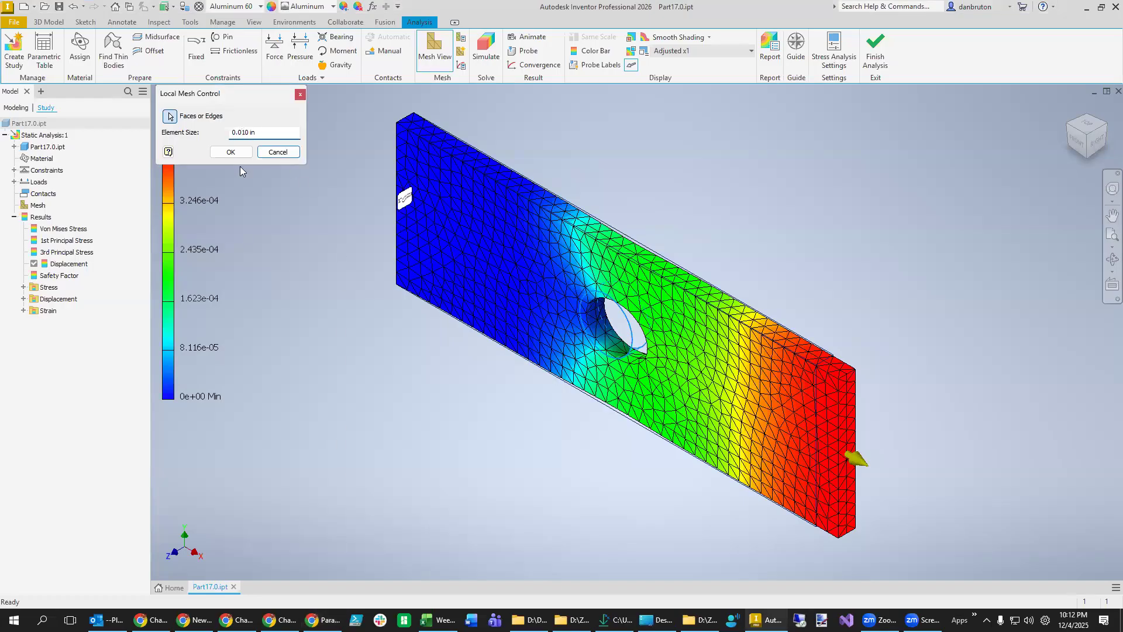
{"action": "left_click", "coordinate": [238, 151]}
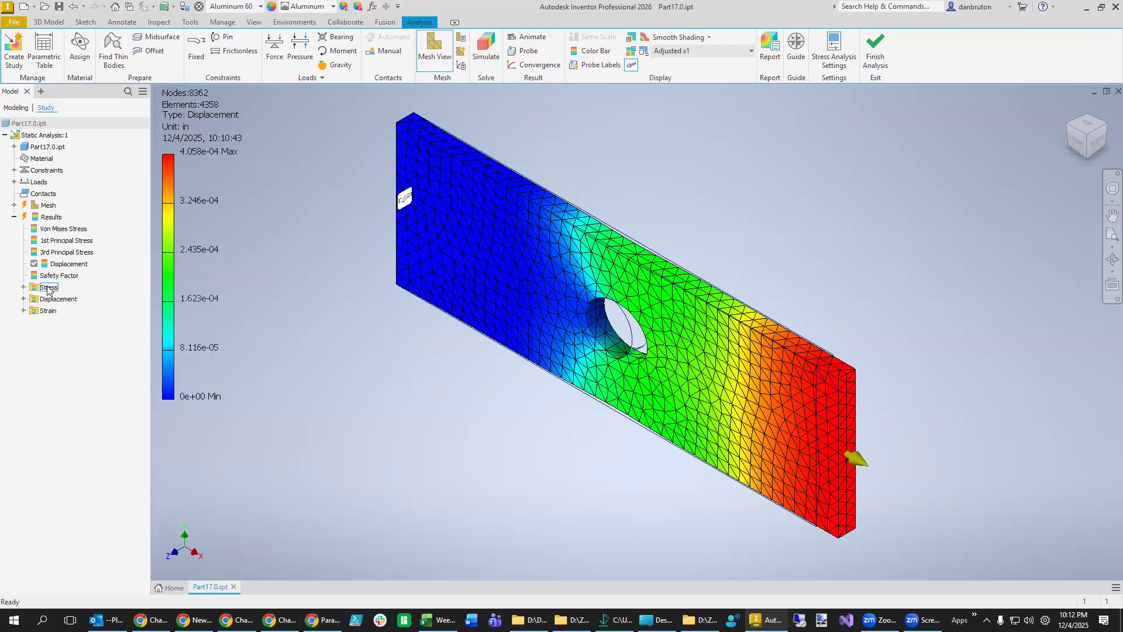
Update the plate's mesh with the local refinement and rerun the static simulation.
{"action": "right_click", "coordinate": [41, 204]}
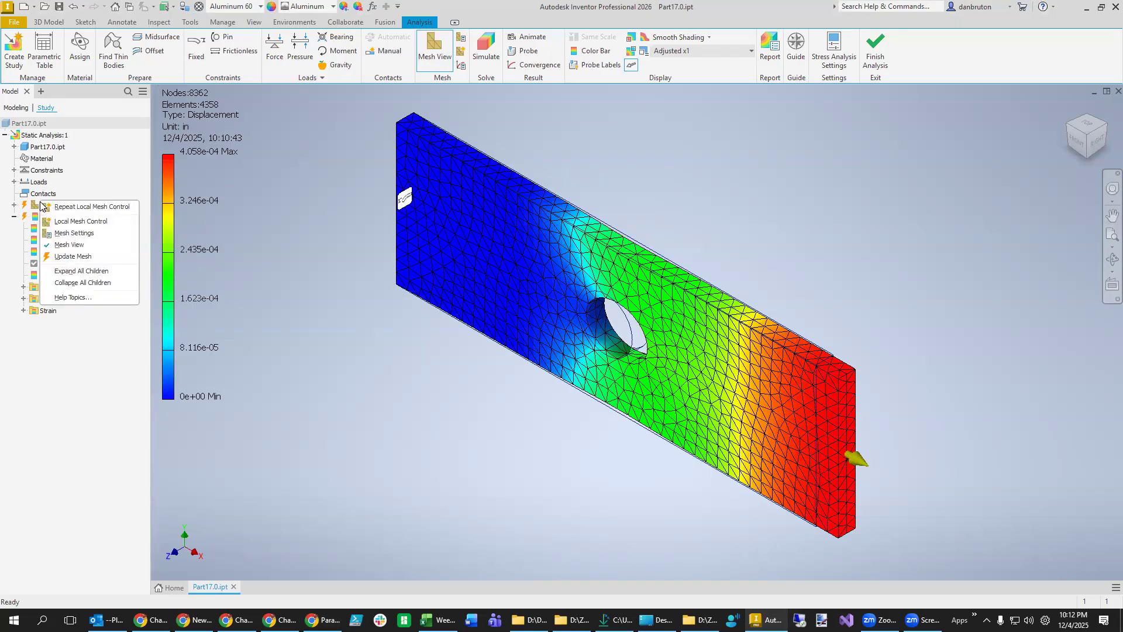
{"action": "left_click", "coordinate": [88, 257]}
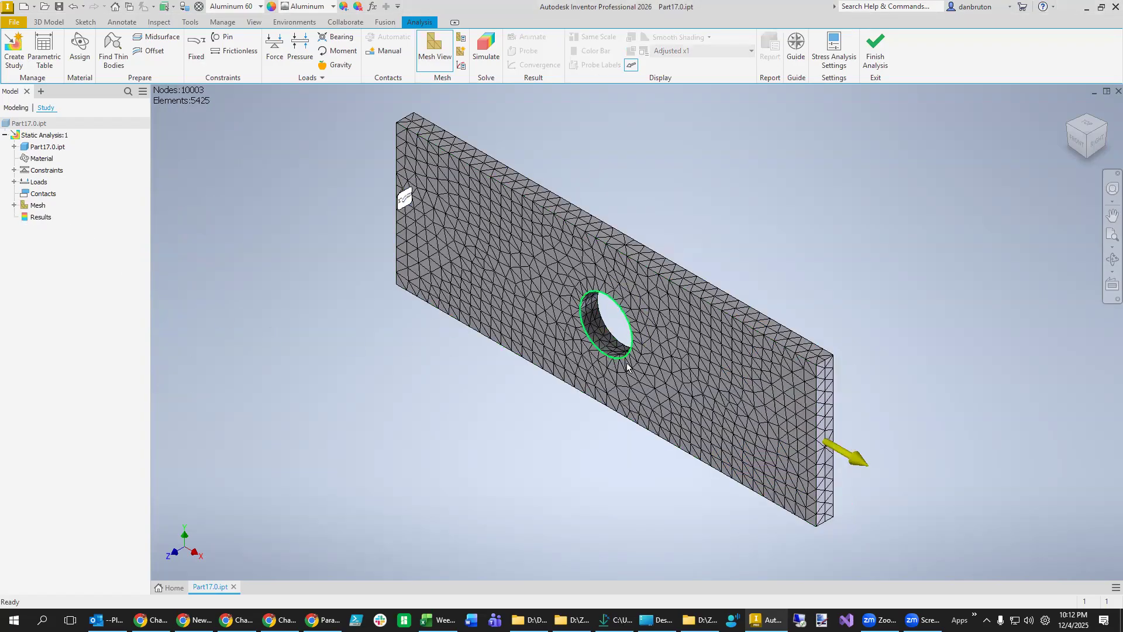
{"action": "left_click", "coordinate": [486, 46]}
{"action": "key", "text": "Return"}
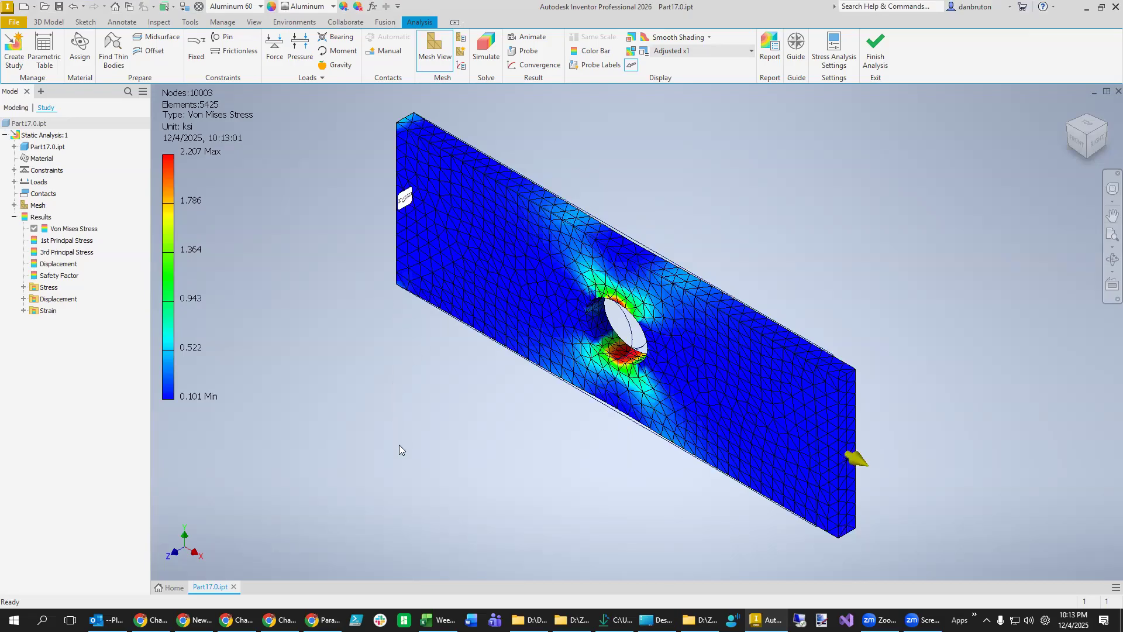
Check the global mesh settings and read the PDF in Chrome from page 20 through to the exercises on page 28.
{"action": "left_click", "coordinate": [461, 38]}
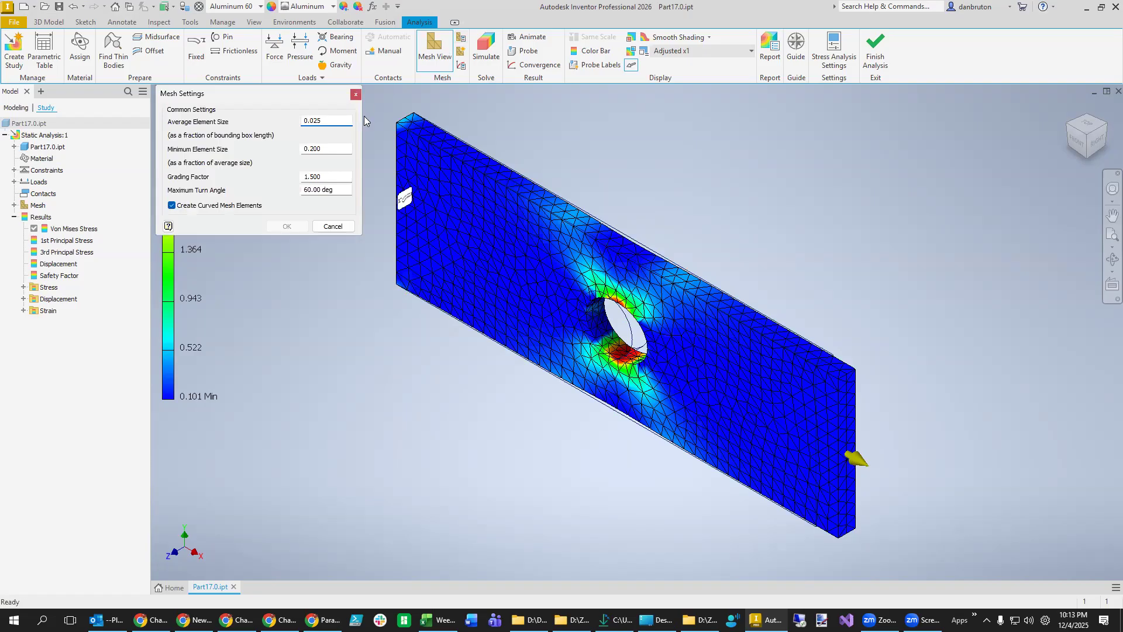
{"action": "left_click", "coordinate": [331, 226]}
{"action": "left_click", "coordinate": [322, 619]}
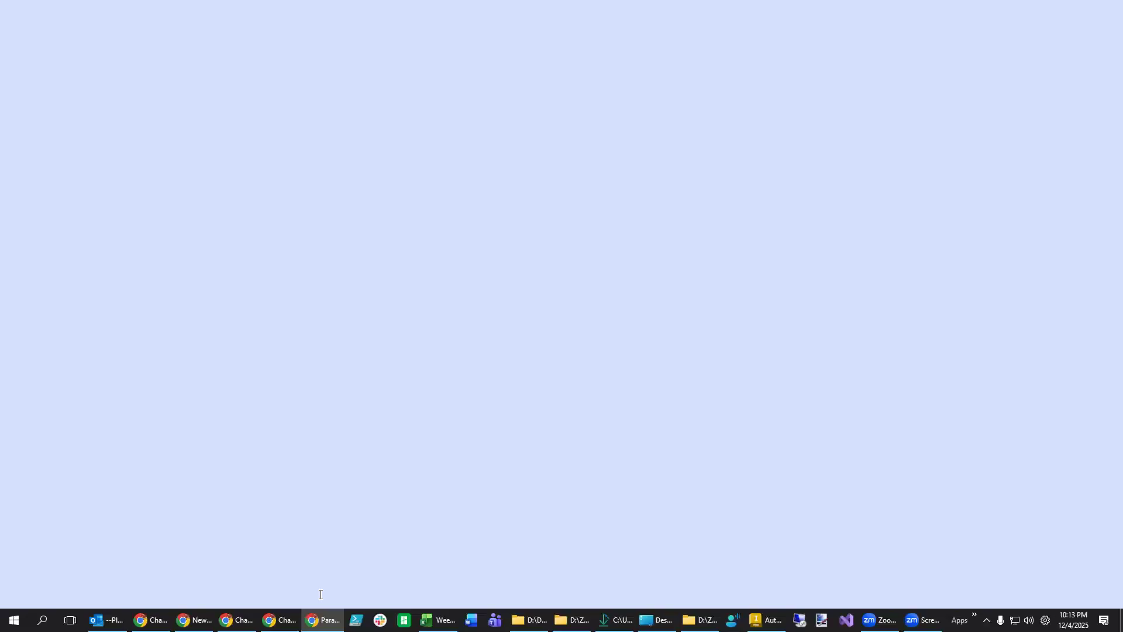
{"action": "scroll", "coordinate": [541, 353], "scroll_direction": "down", "scroll_amount": 10}
{"action": "scroll", "coordinate": [551, 459], "scroll_direction": "down", "scroll_amount": 15}
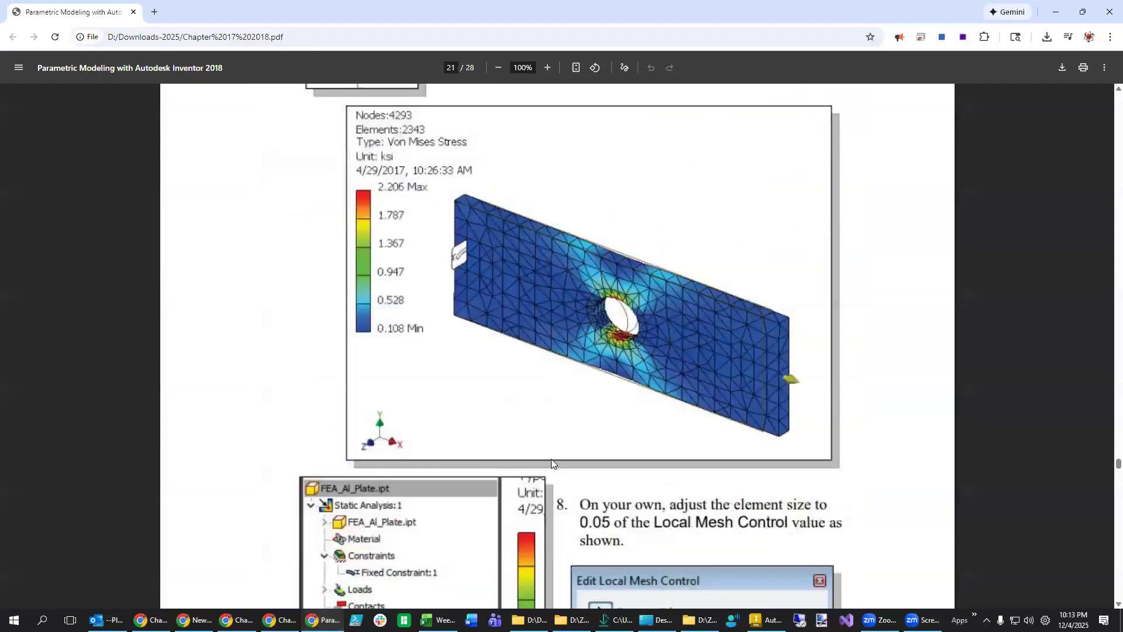
{"action": "scroll", "coordinate": [552, 464], "scroll_direction": "down", "scroll_amount": 20}
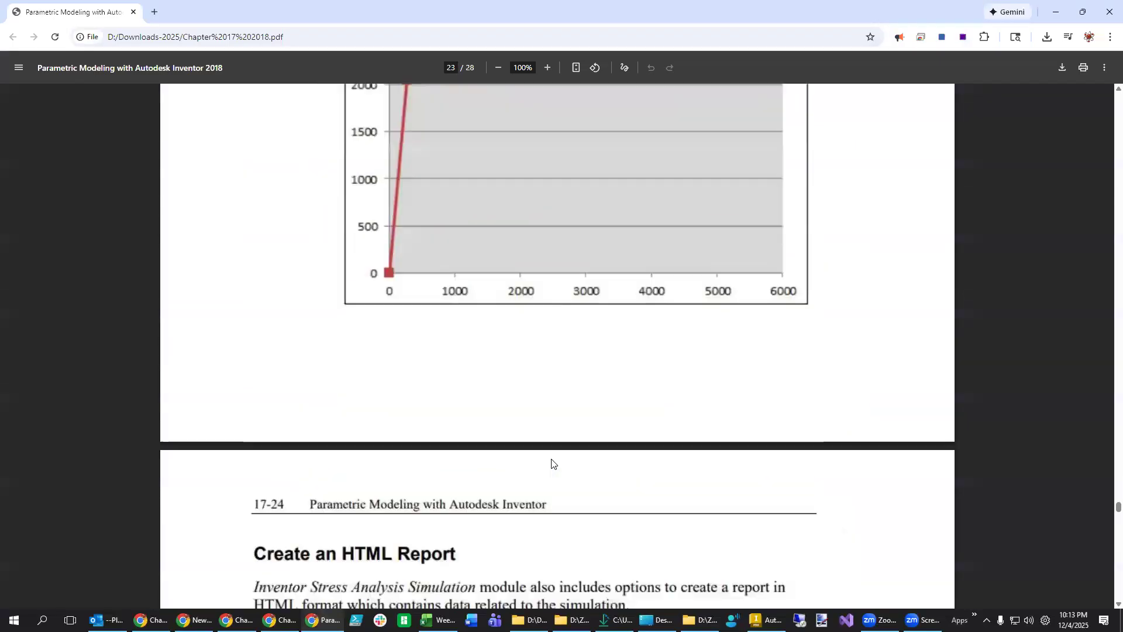
{"action": "scroll", "coordinate": [552, 464], "scroll_direction": "down", "scroll_amount": 7}
{"action": "scroll", "coordinate": [552, 463], "scroll_direction": "up", "scroll_amount": 4}
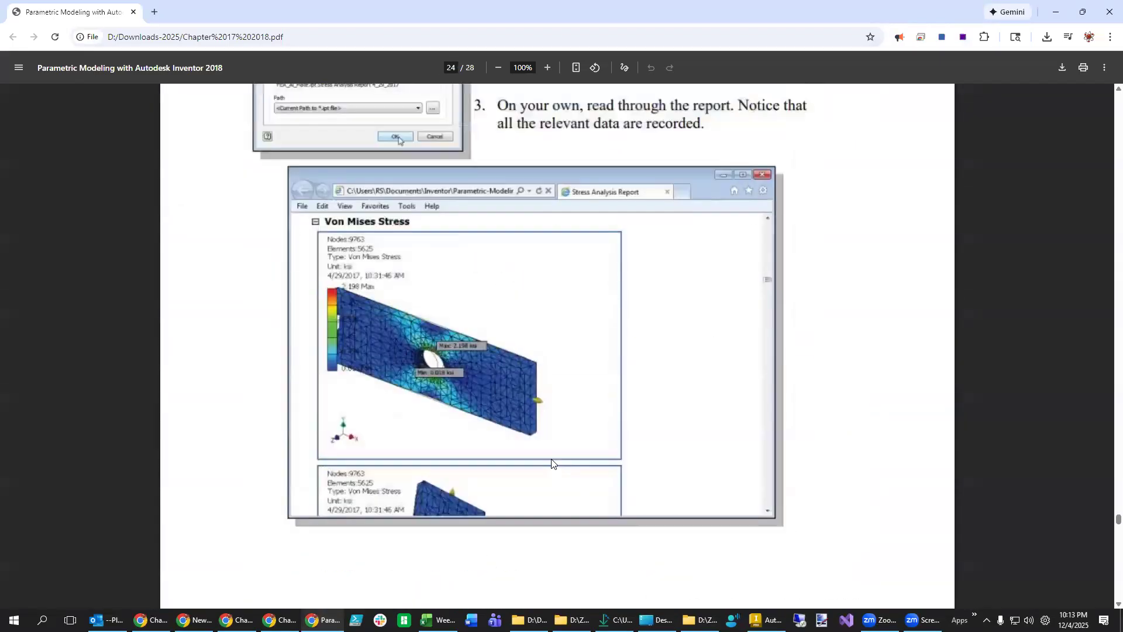
{"action": "scroll", "coordinate": [552, 463], "scroll_direction": "down", "scroll_amount": 12}
{"action": "scroll", "coordinate": [552, 463], "scroll_direction": "down", "scroll_amount": 15}
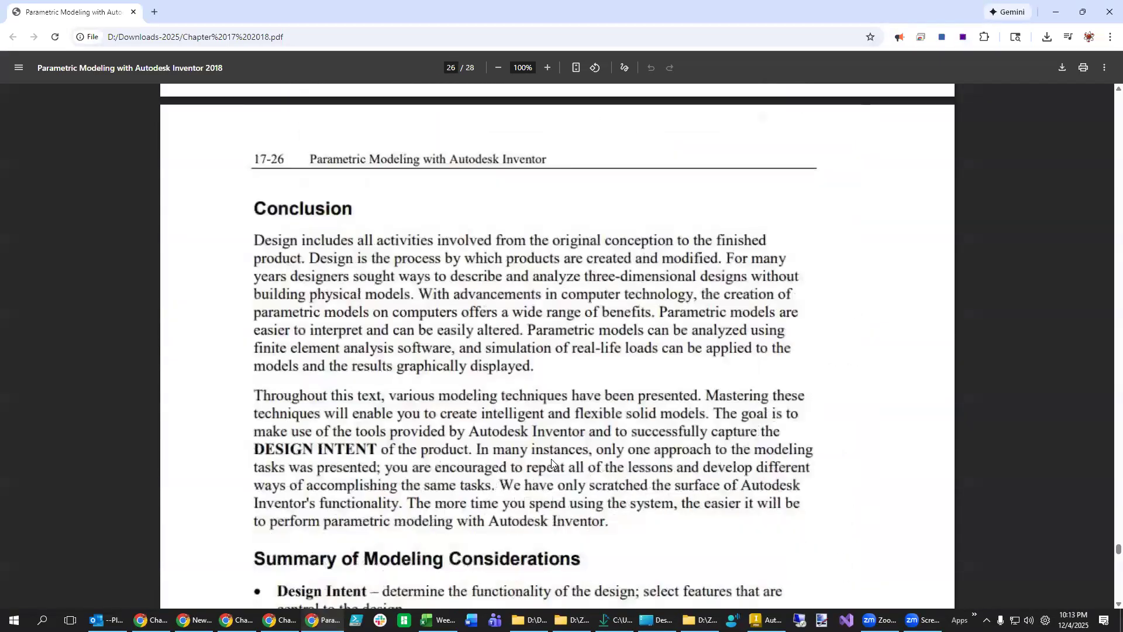
{"action": "scroll", "coordinate": [551, 463], "scroll_direction": "down", "scroll_amount": 13}
{"action": "scroll", "coordinate": [552, 463], "scroll_direction": "down", "scroll_amount": 19}
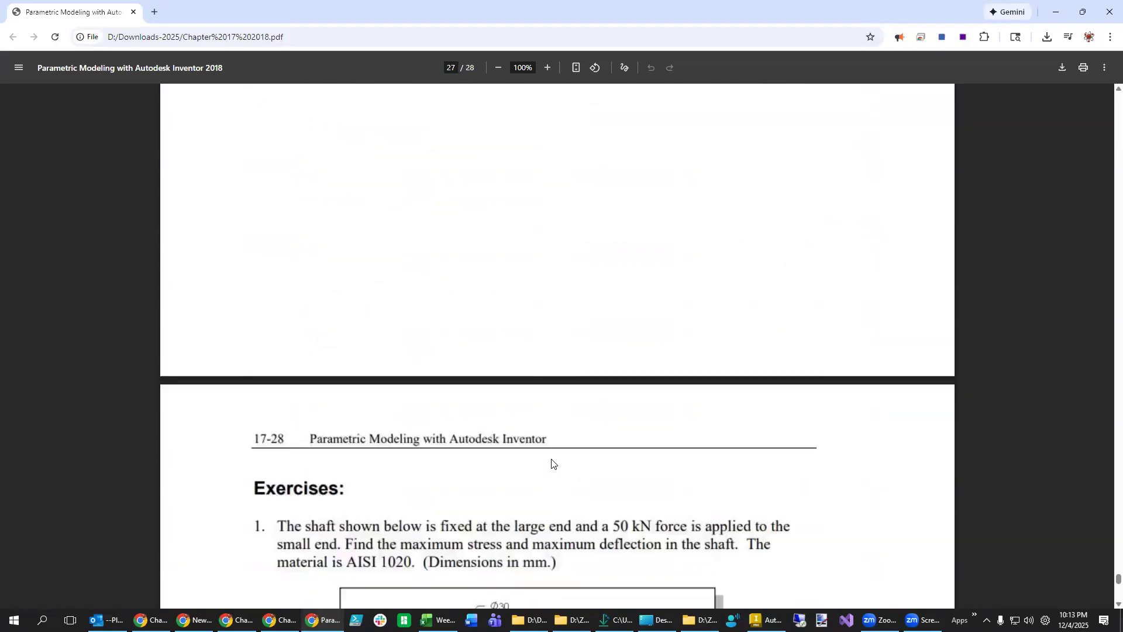
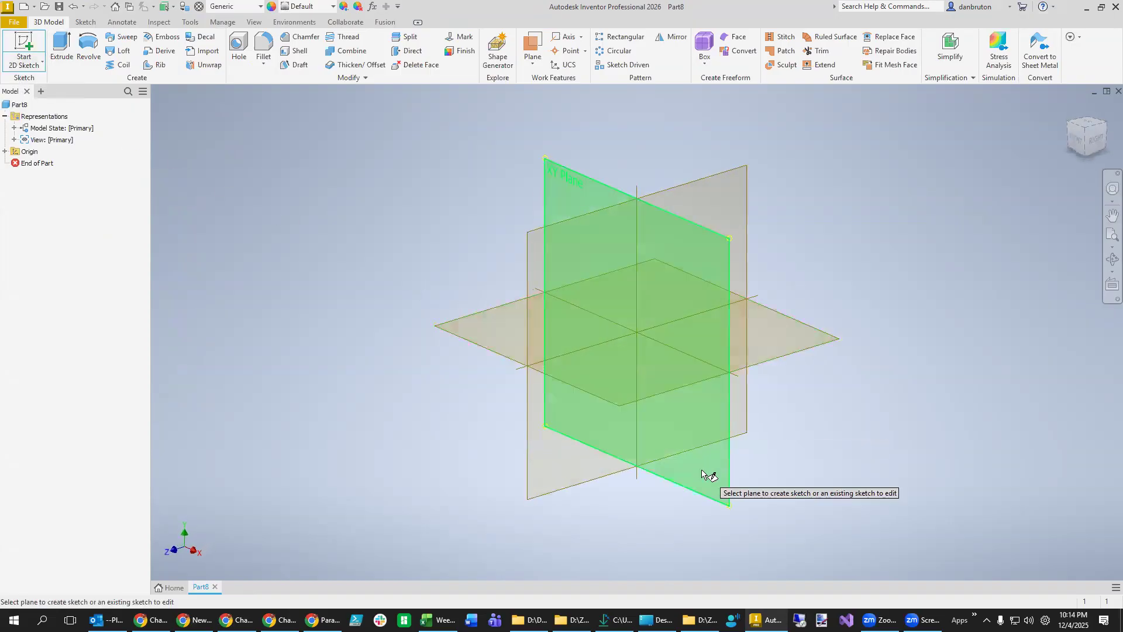
Sketch a closed stepped shaft half-profile, about 26 mm long, on the new part's XZ plane and make its axis line a centerline.
{"action": "left_click", "coordinate": [507, 321]}
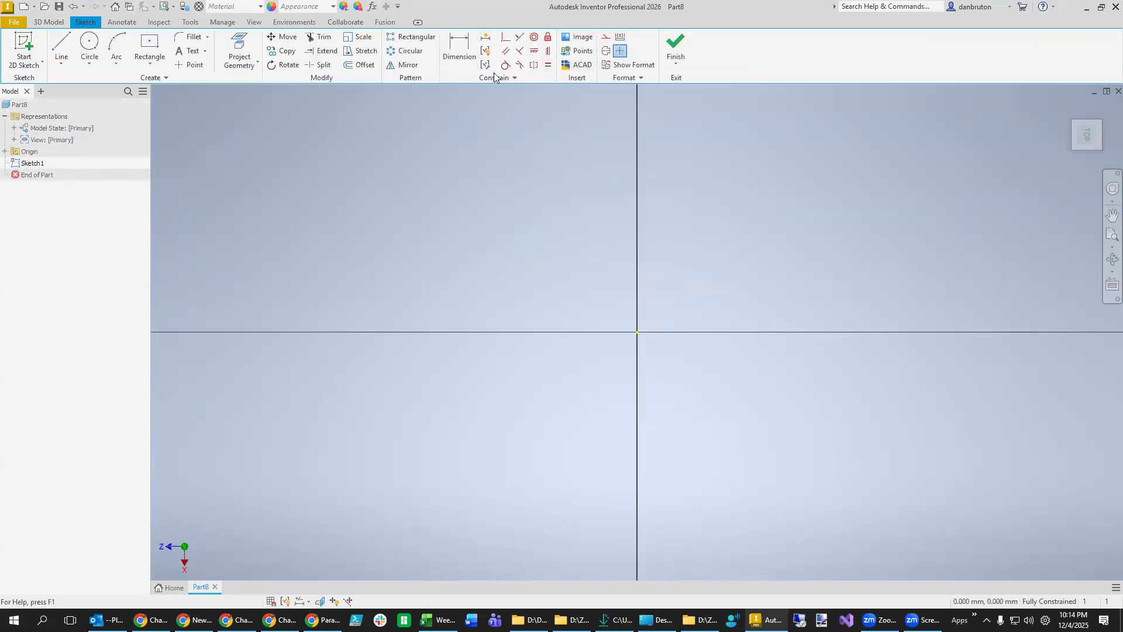
{"action": "left_click", "coordinate": [61, 47]}
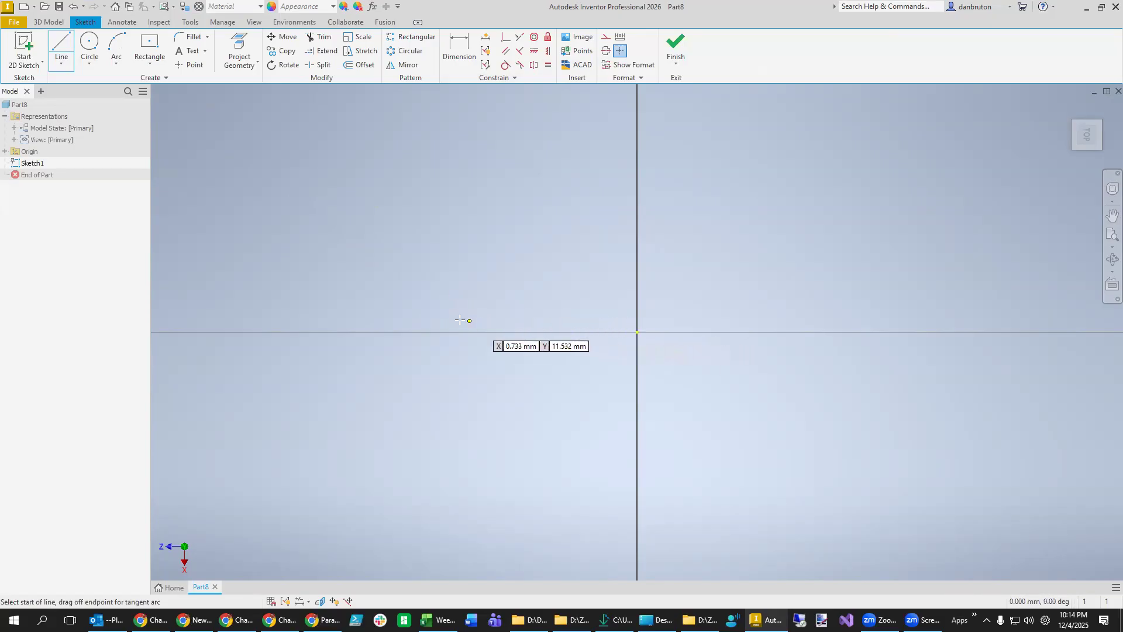
{"action": "left_click", "coordinate": [444, 333]}
{"action": "left_click", "coordinate": [443, 252]}
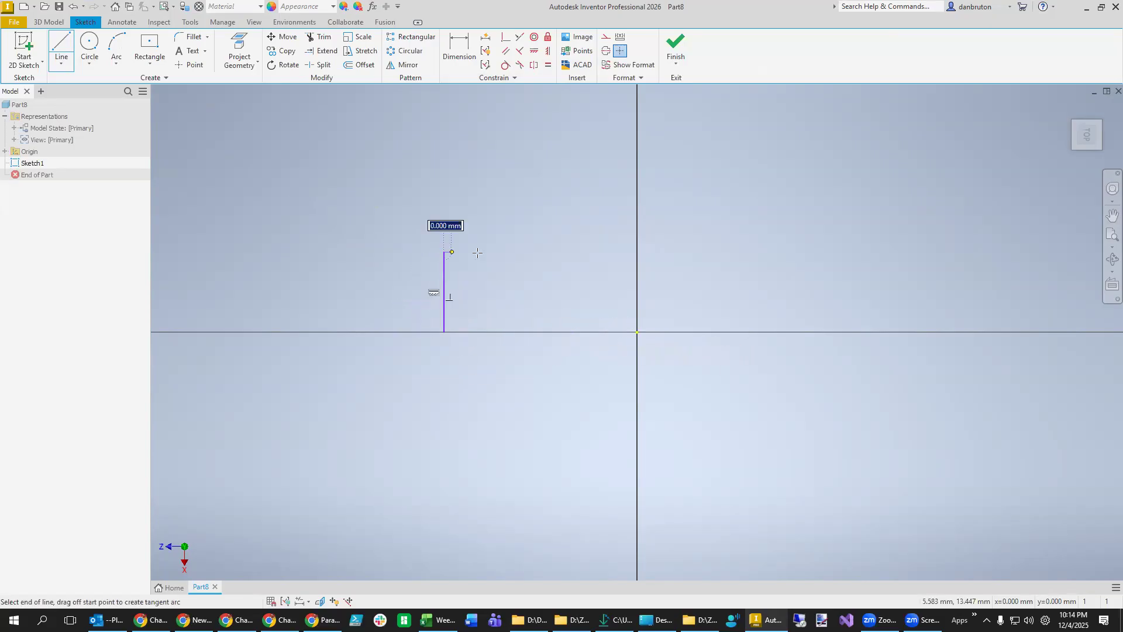
{"action": "left_click", "coordinate": [637, 252]}
{"action": "left_click", "coordinate": [637, 292]}
{"action": "left_click", "coordinate": [813, 292]}
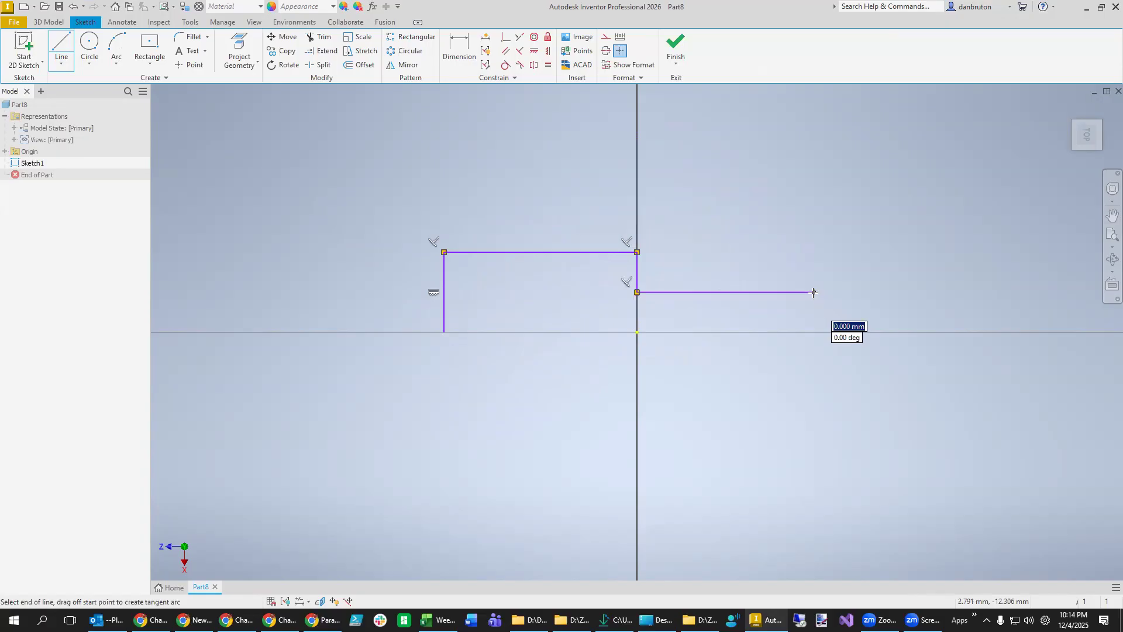
{"action": "left_click", "coordinate": [813, 332]}
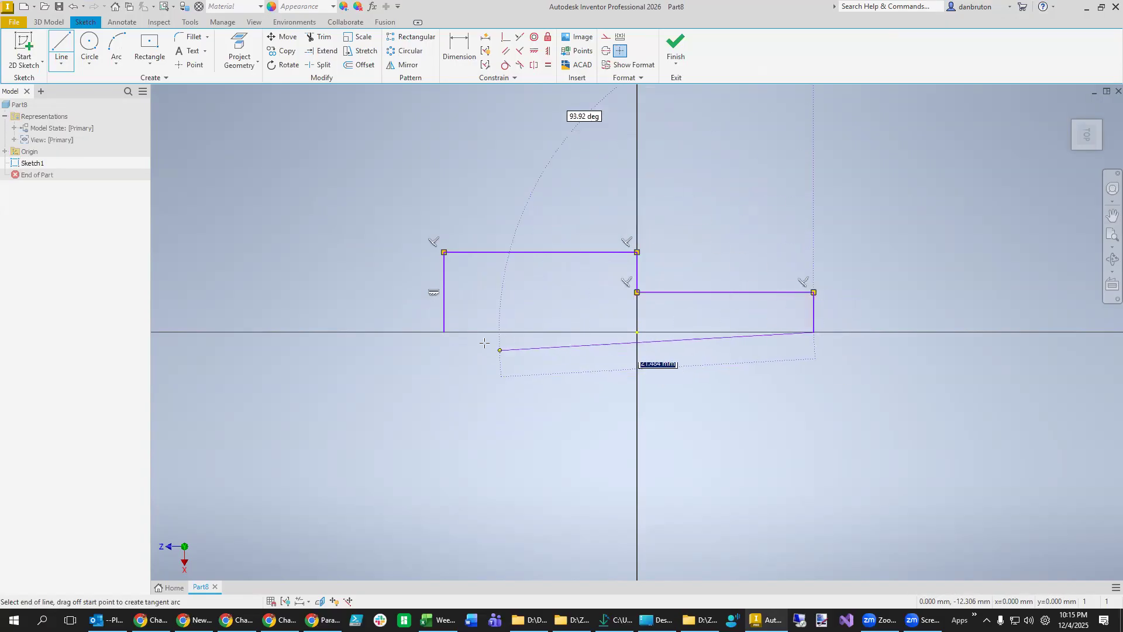
{"action": "left_click", "coordinate": [444, 333]}
{"action": "key", "text": "Escape"}
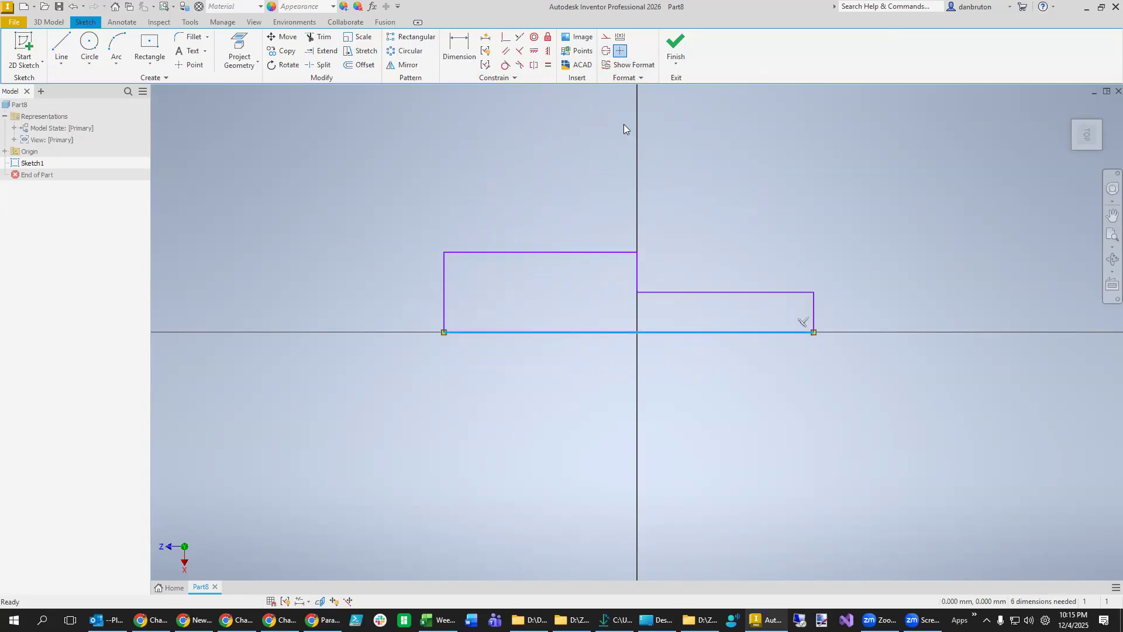
{"action": "left_click", "coordinate": [606, 51]}
Dimension the lengths of the small and large shaft sections as 60 mm each.
{"action": "left_click", "coordinate": [459, 48]}
{"action": "left_click", "coordinate": [741, 293]}
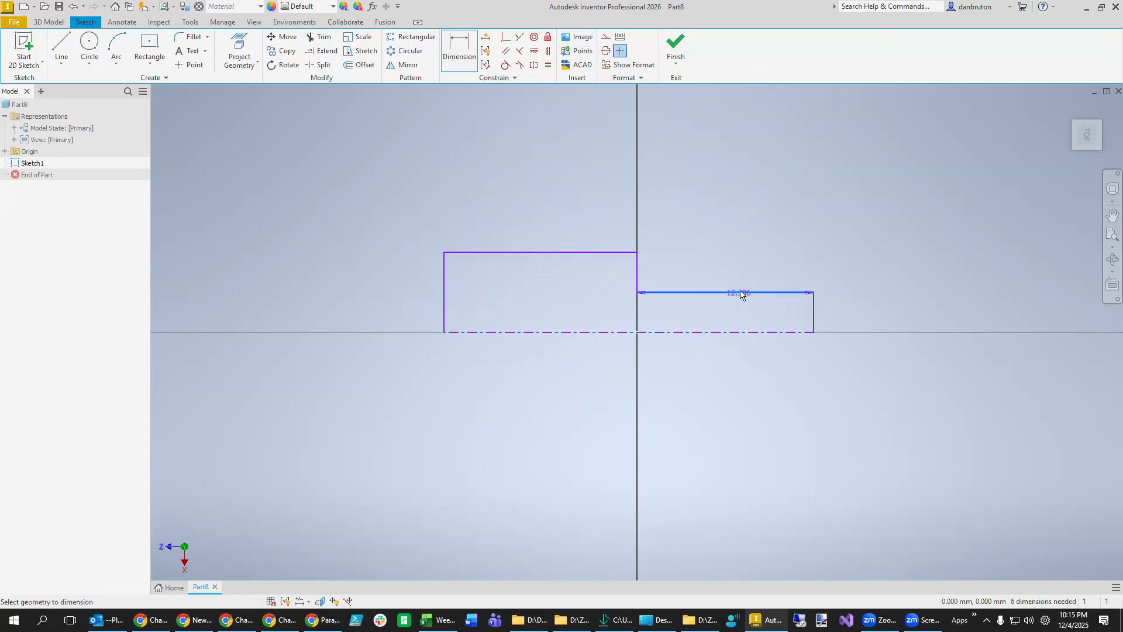
{"action": "left_click", "coordinate": [732, 230]}
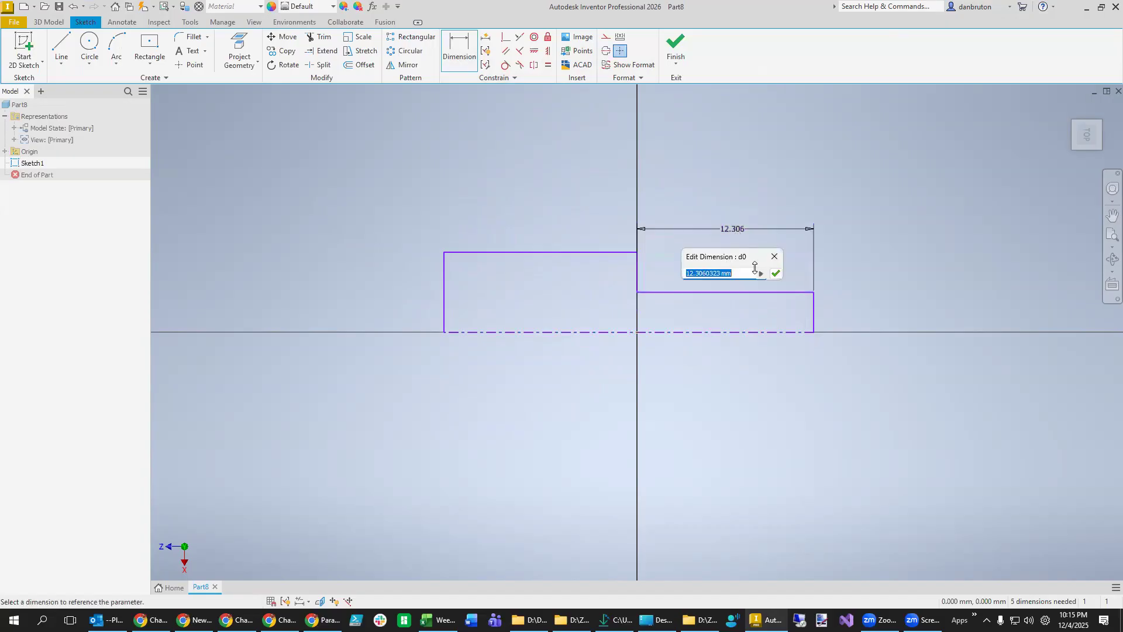
{"action": "type", "text": "3"}
{"action": "key", "text": "Return"}
{"action": "left_click", "coordinate": [1112, 236]}
{"action": "left_click", "coordinate": [500, 233]}
{"action": "left_click", "coordinate": [465, 182]}
{"action": "type", "text": "60"}
{"action": "key", "text": "Return"}
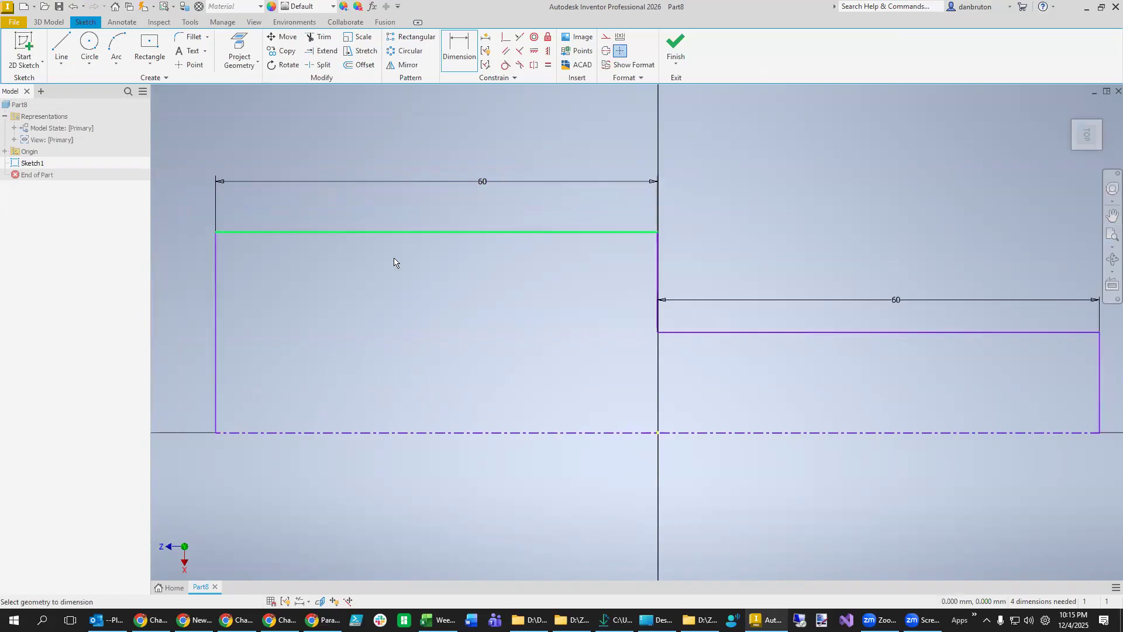
Dimension the diameters about the centerline as 30 mm for the large section and 15 mm for the small section.
{"action": "left_click", "coordinate": [271, 232]}
{"action": "left_click", "coordinate": [294, 433]}
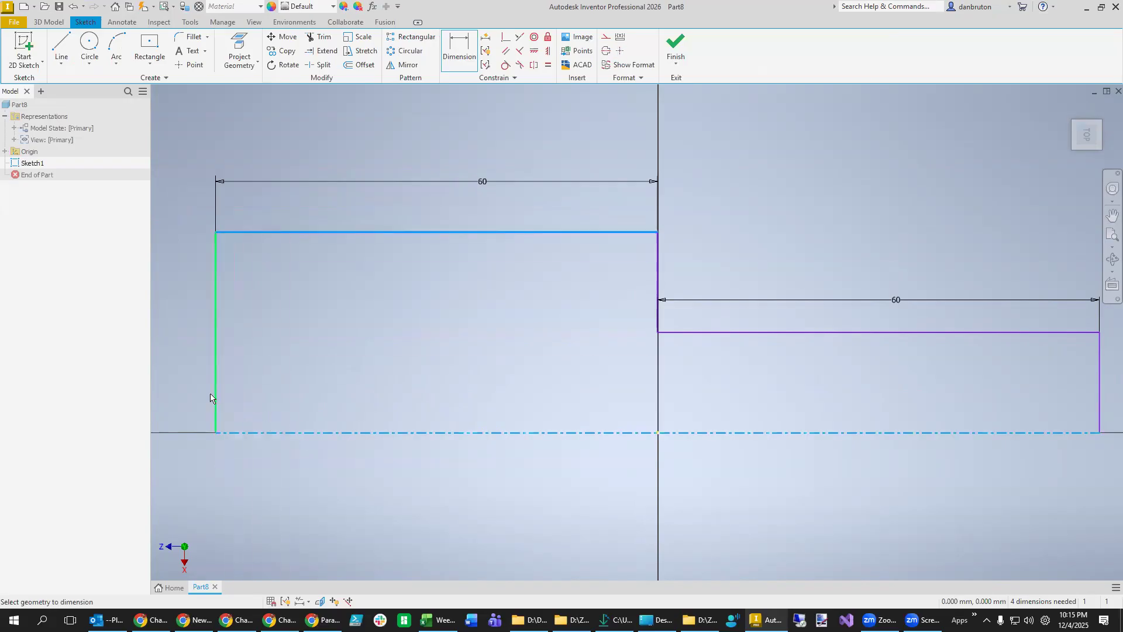
{"action": "left_click", "coordinate": [184, 401]}
{"action": "type", "text": "30"}
{"action": "key", "text": "Return"}
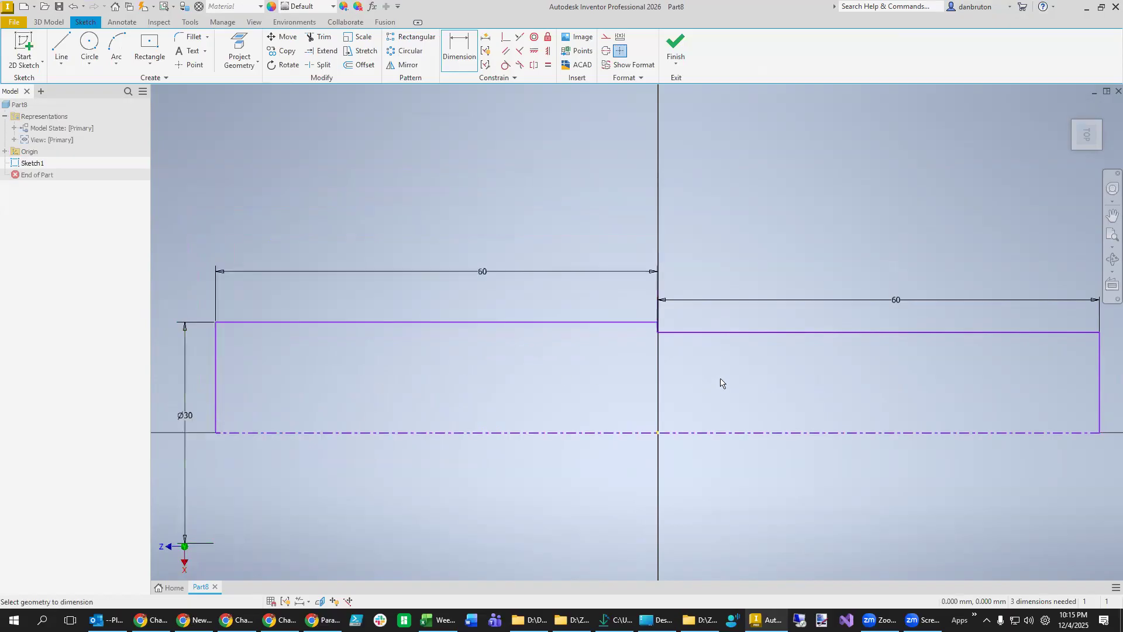
{"action": "left_click", "coordinate": [758, 333]}
{"action": "left_click", "coordinate": [761, 432]}
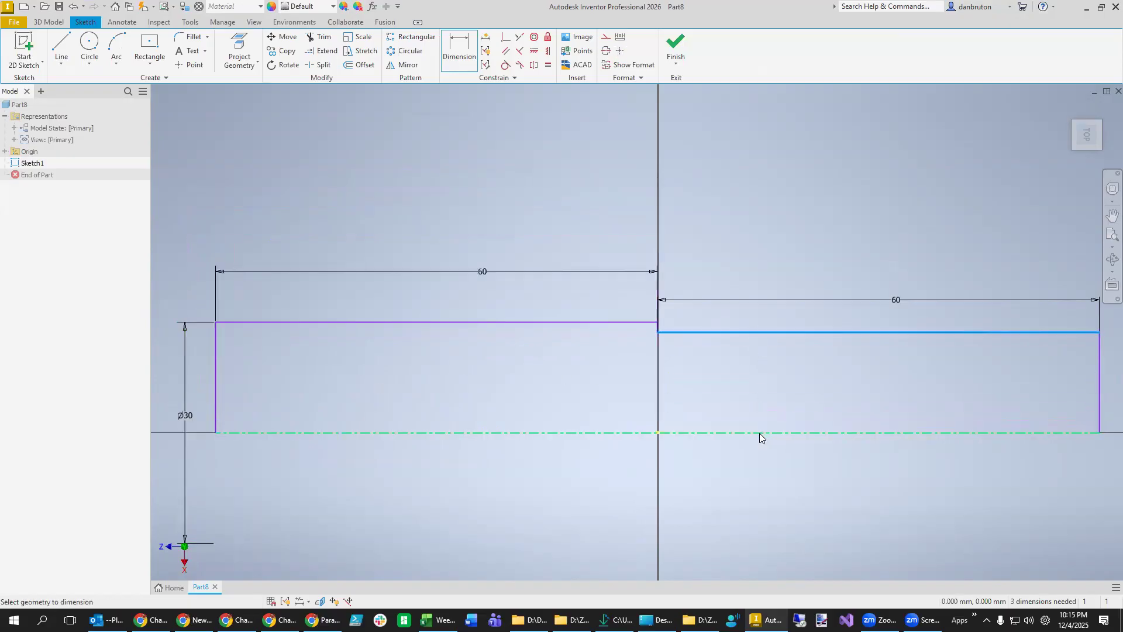
{"action": "left_click", "coordinate": [783, 458]}
{"action": "type", "text": "15"}
{"action": "key", "text": "Return"}
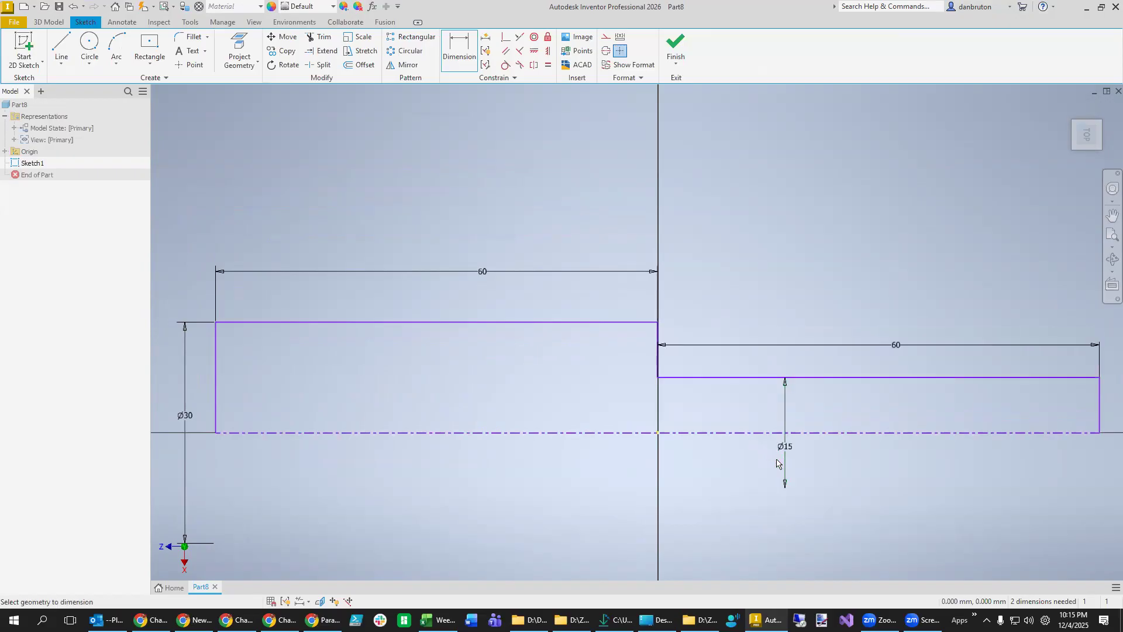
Fillet the inside corner where the small shaft section meets the shoulder with a 5 mm radius, per the exercise PDF in Chrome.
{"action": "scroll", "coordinate": [773, 462], "scroll_direction": "up", "scroll_amount": 3}
{"action": "middle_click_drag", "start_coordinate": [744, 493], "coordinate": [567, 419]}
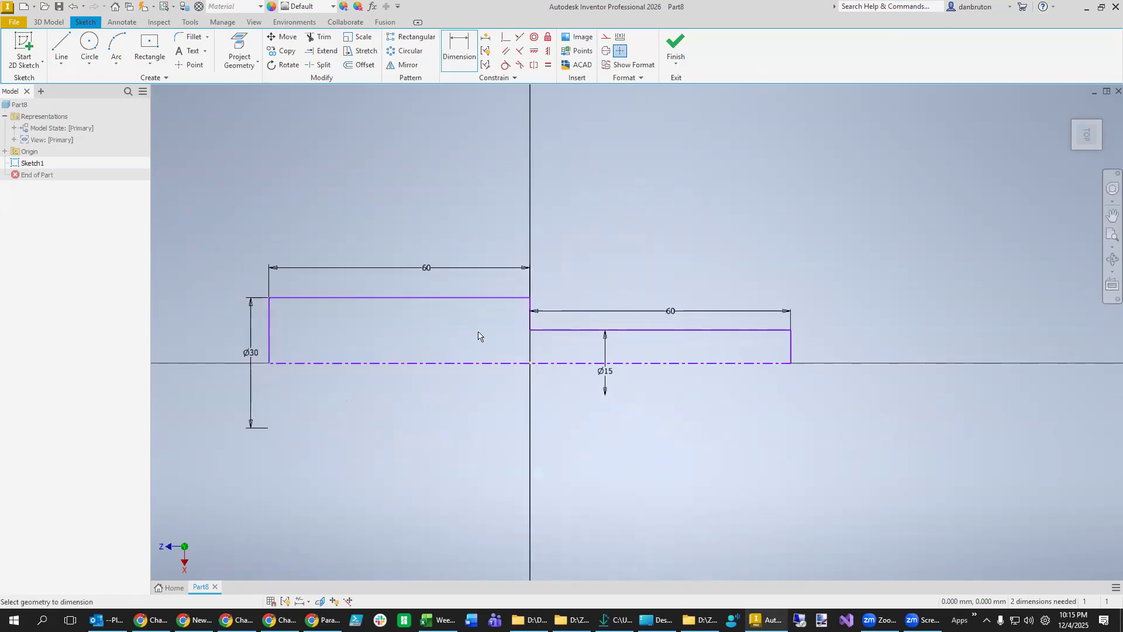
{"action": "left_click", "coordinate": [191, 37]}
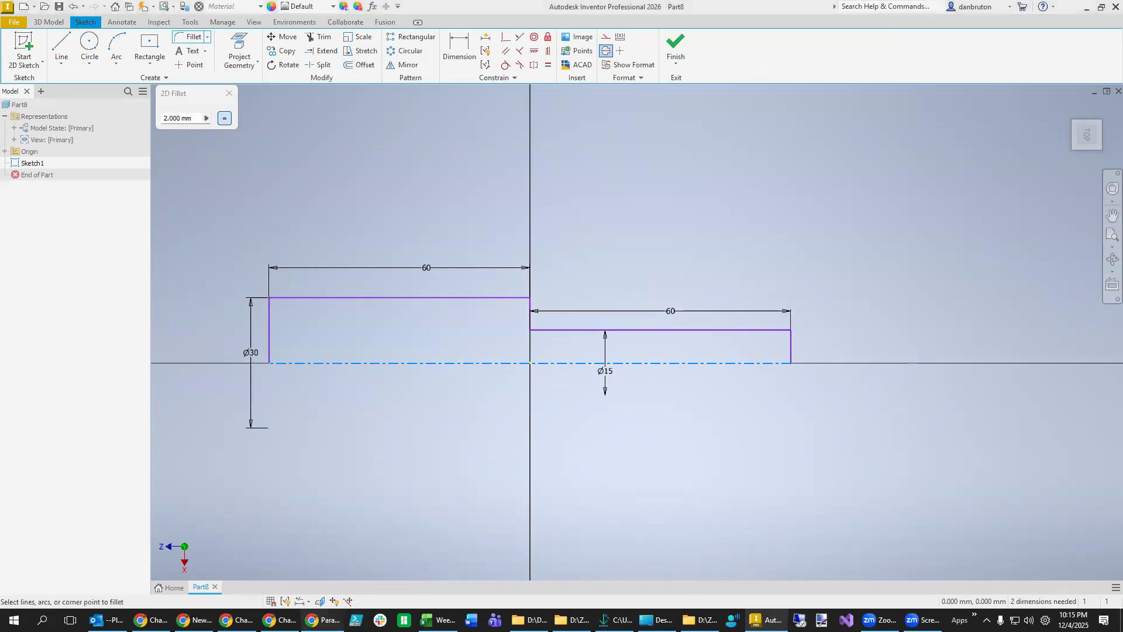
{"action": "left_click", "coordinate": [322, 620]}
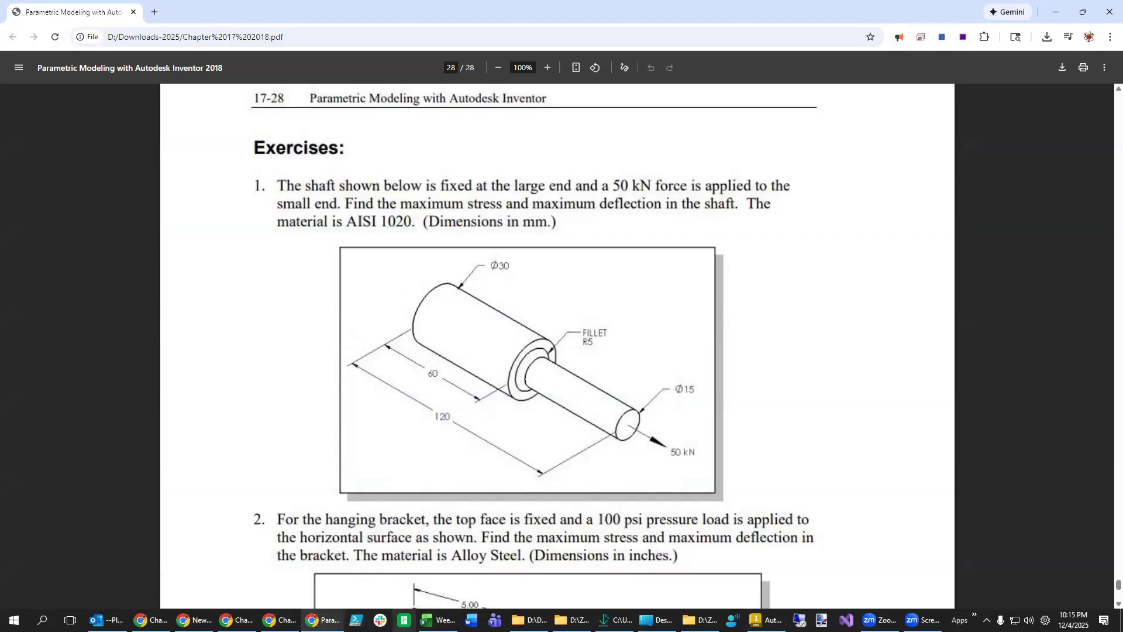
{"action": "left_click", "coordinate": [766, 620]}
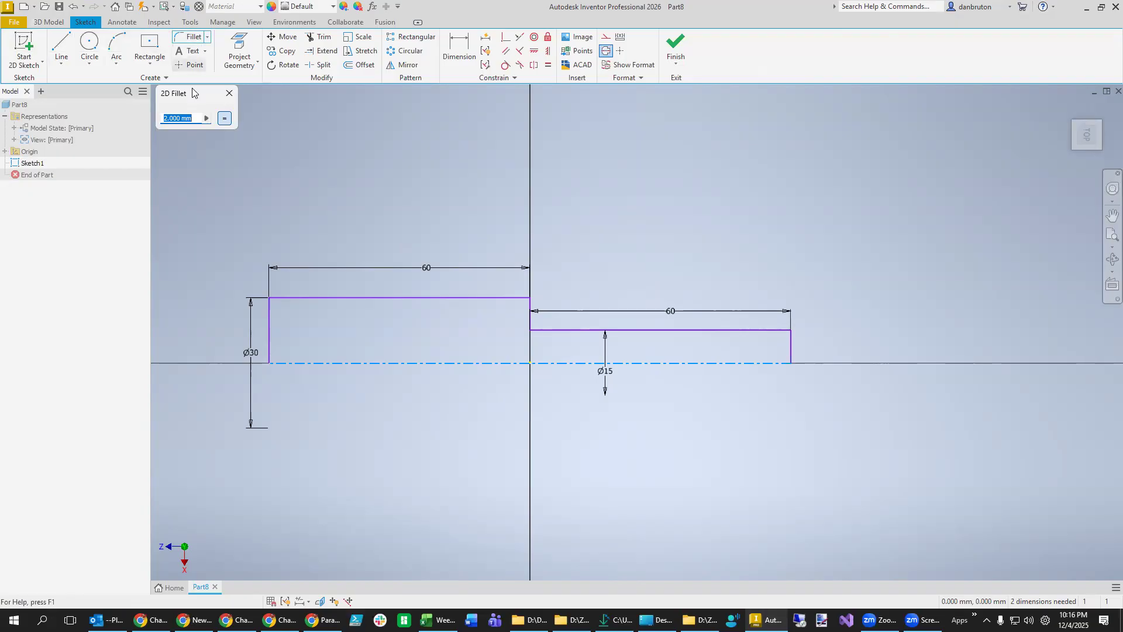
{"action": "type", "text": "5"}
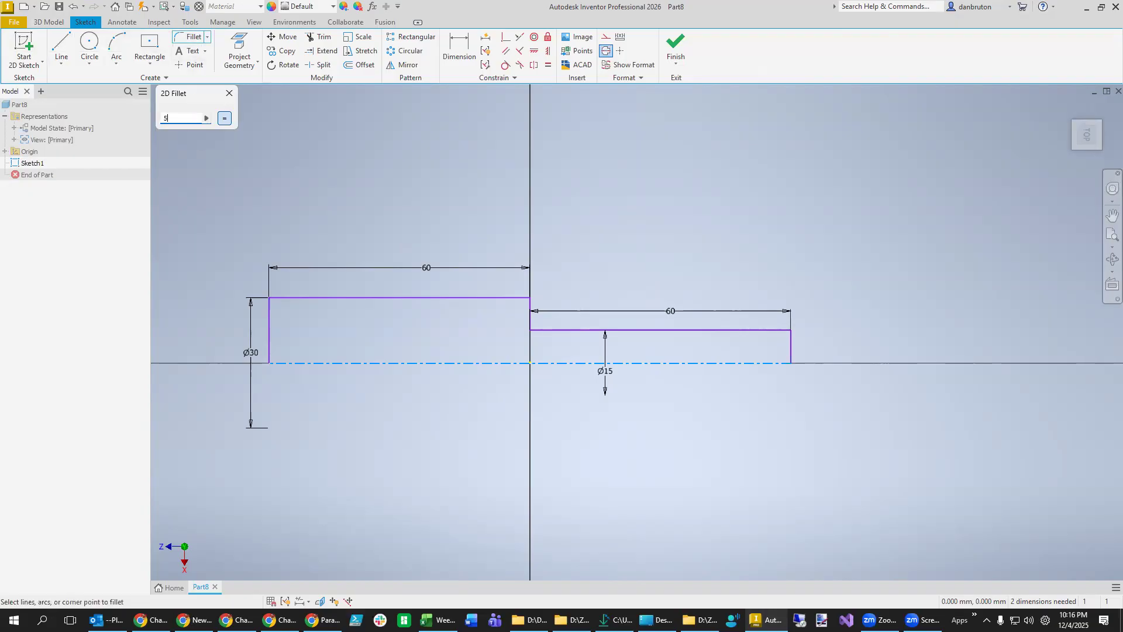
{"action": "left_click", "coordinate": [544, 331]}
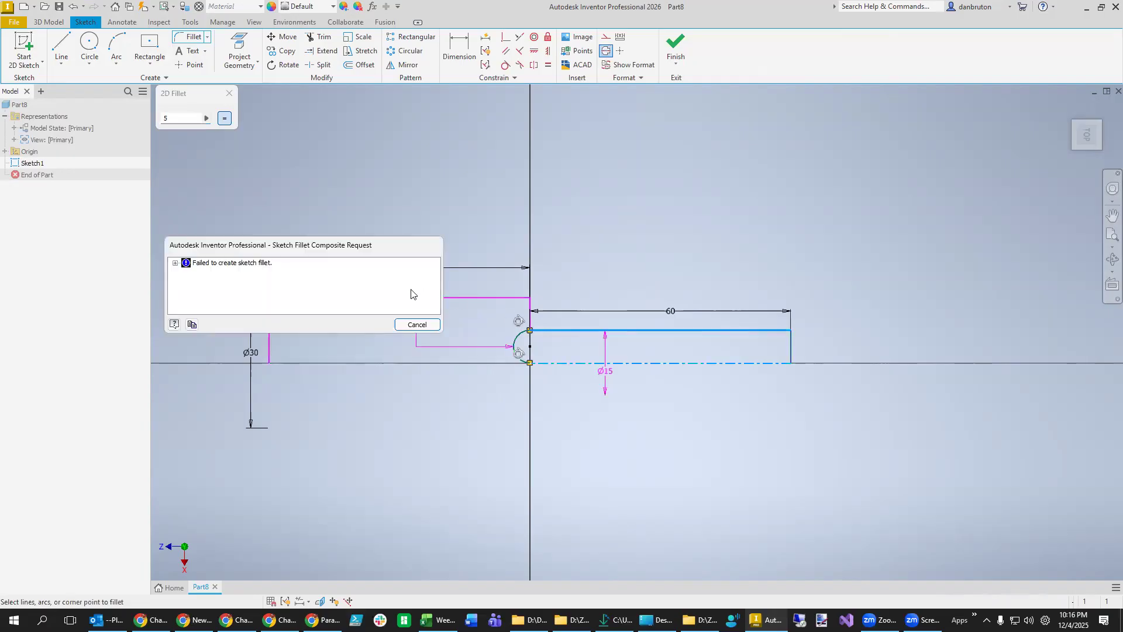
{"action": "left_click", "coordinate": [416, 326]}
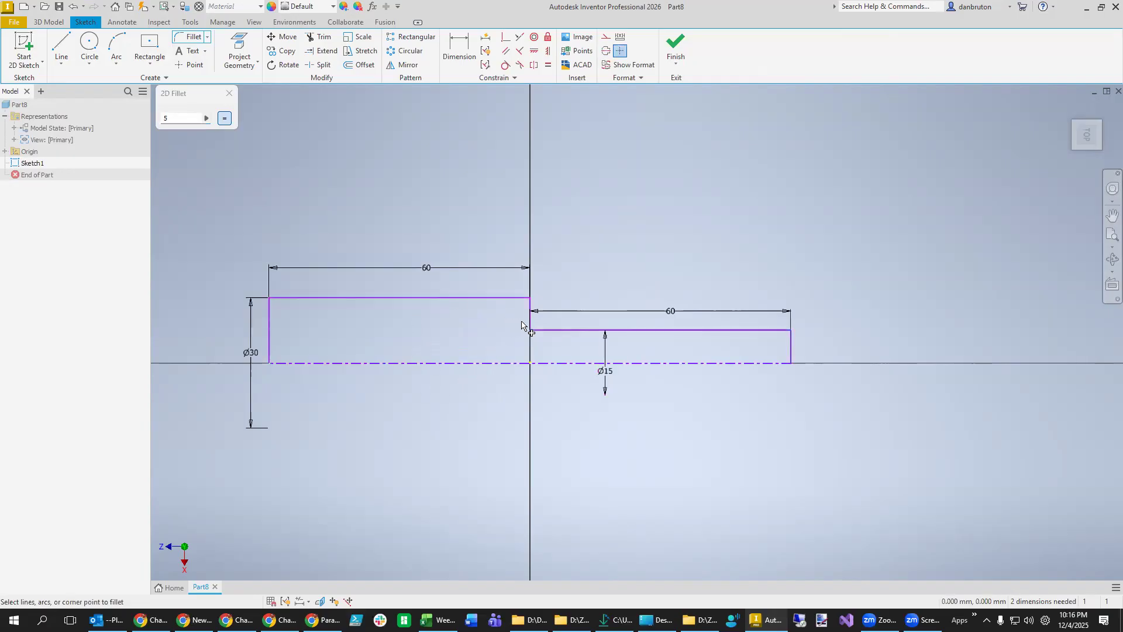
{"action": "left_click", "coordinate": [545, 334]}
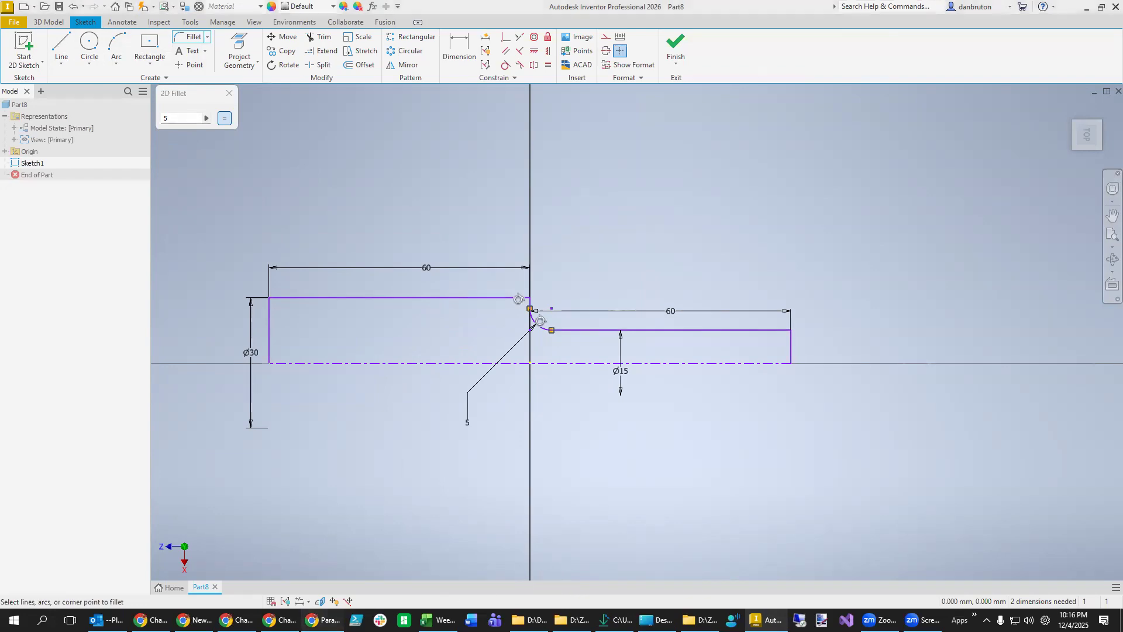
Compare the sketch fillet with the fillet callout on the exercise 1 drawing in Chrome, then leave the Fillet command in Inventor.
{"action": "left_click", "coordinate": [322, 621]}
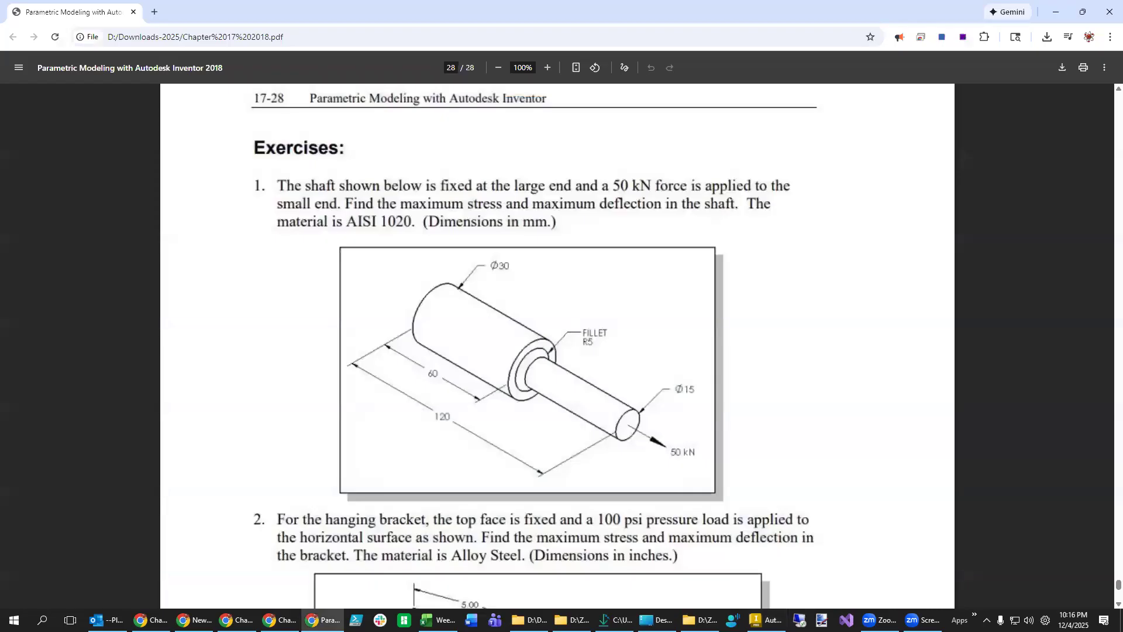
{"action": "key", "text": "alt+Tab"}
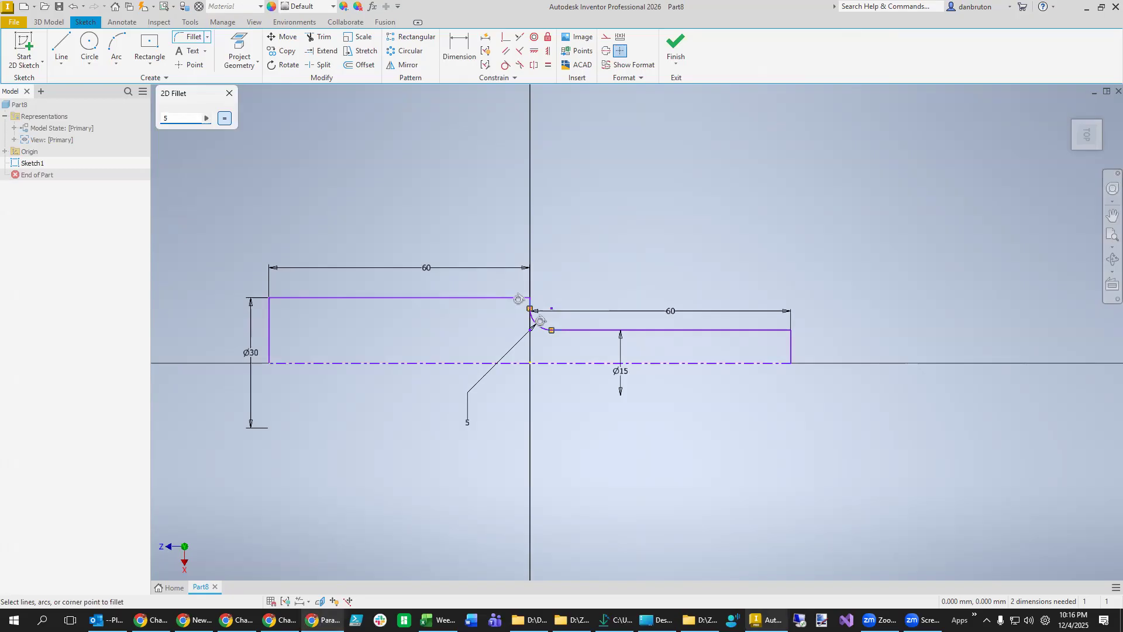
{"action": "scroll", "coordinate": [554, 328], "scroll_direction": "down", "scroll_amount": 5}
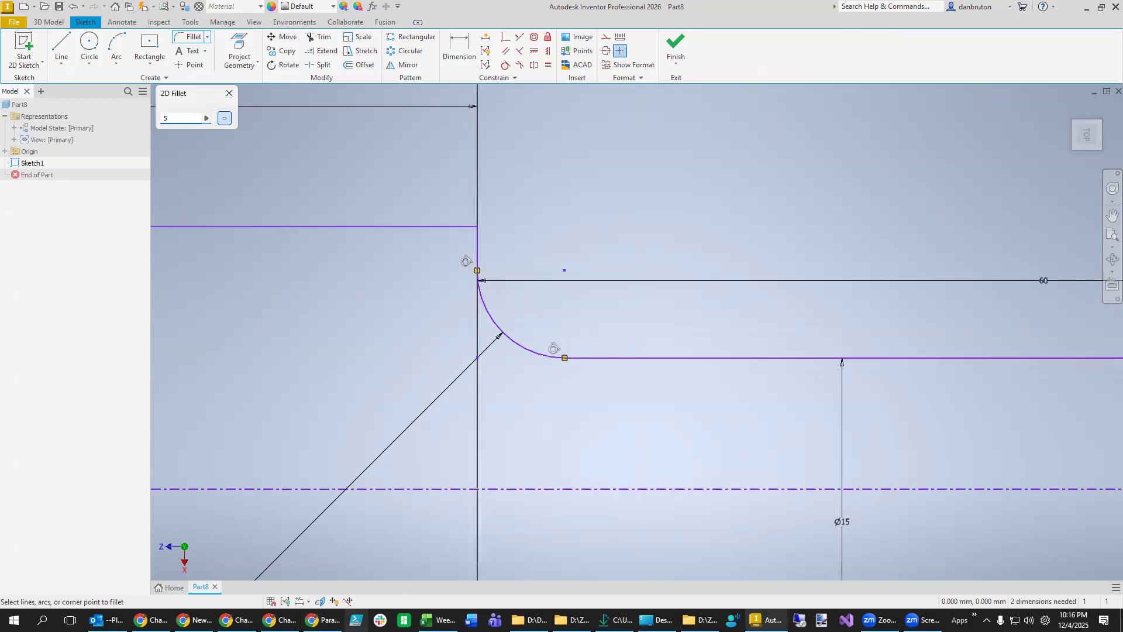
{"action": "left_click", "coordinate": [322, 619]}
{"action": "left_click", "coordinate": [322, 620]}
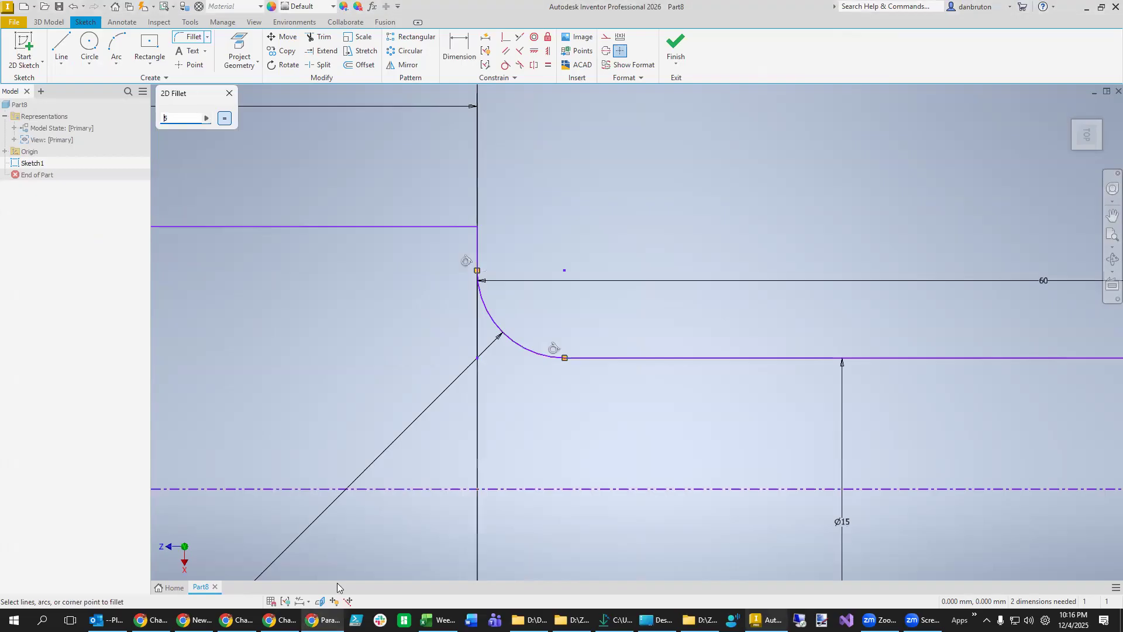
{"action": "scroll", "coordinate": [449, 412], "scroll_direction": "up", "scroll_amount": 5}
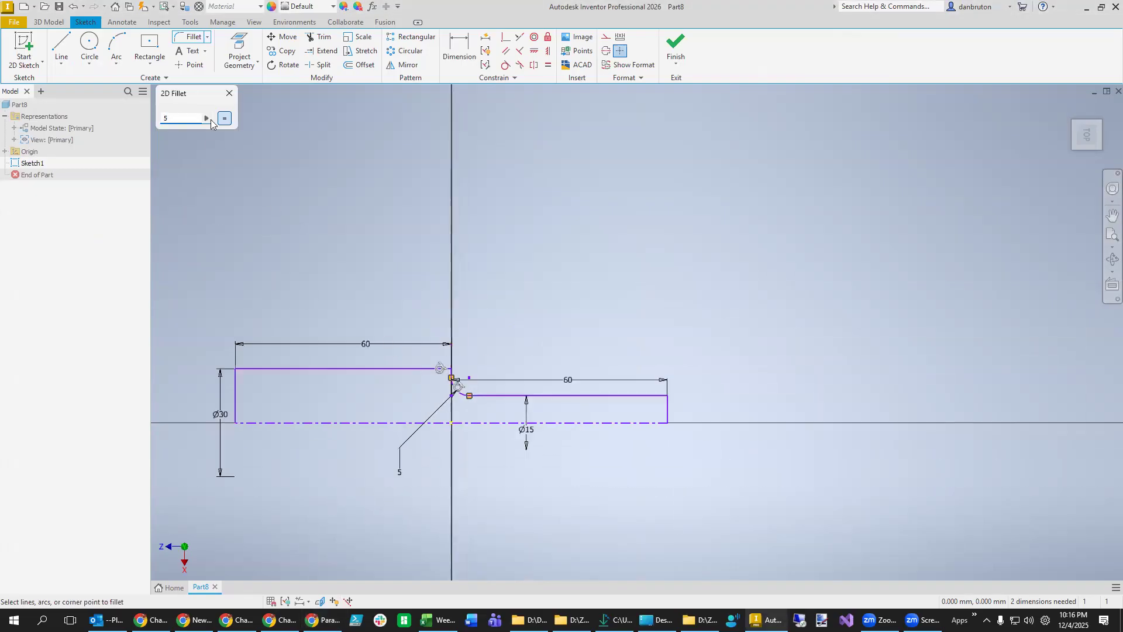
{"action": "left_click", "coordinate": [229, 93]}
Revolve the stepped half-profile a full 360 degrees about the centerline into a solid shaft.
{"action": "left_click", "coordinate": [50, 23]}
{"action": "left_click", "coordinate": [89, 47]}
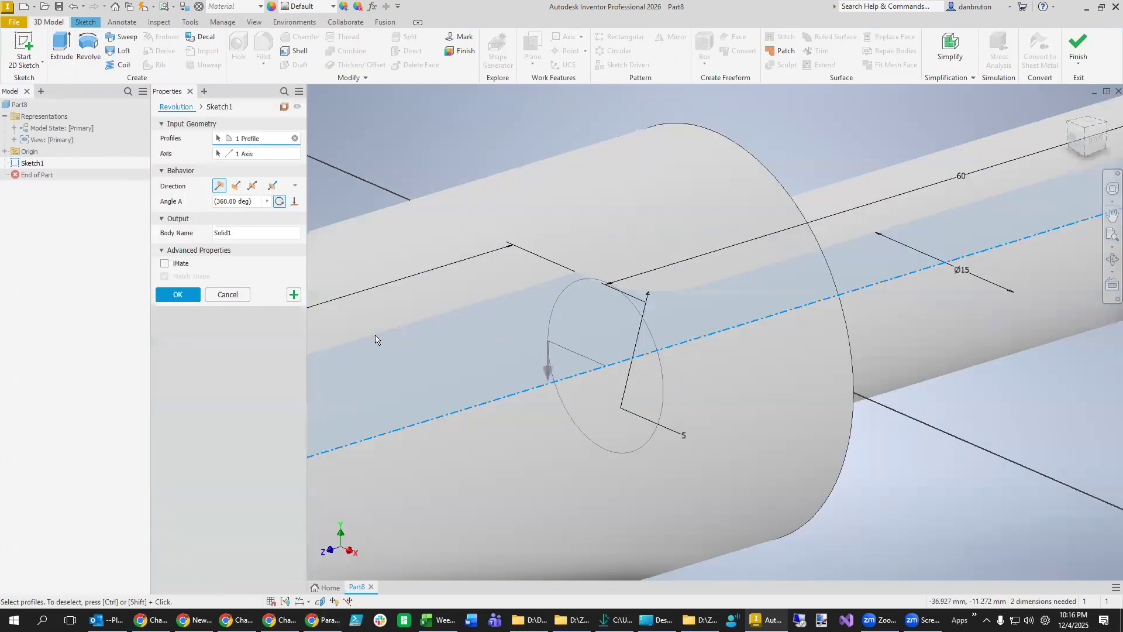
{"action": "scroll", "coordinate": [458, 431], "scroll_direction": "up", "scroll_amount": 5}
{"action": "middle_click_drag", "start_coordinate": [502, 513], "coordinate": [596, 477]}
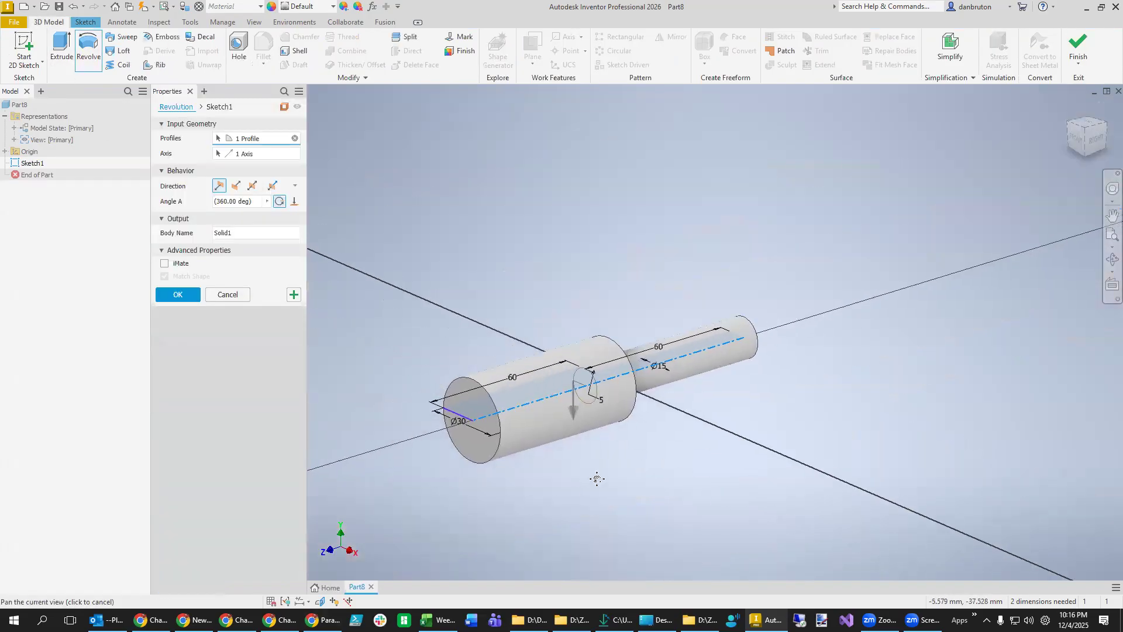
{"action": "left_click", "coordinate": [189, 296]}
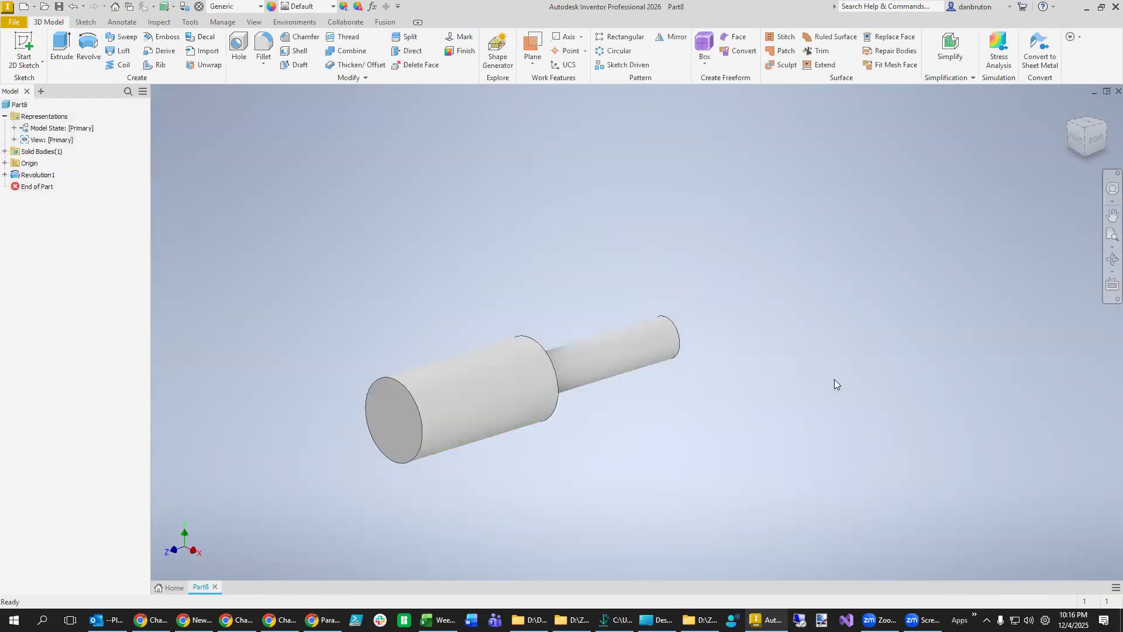
Orient the shaft isometrically with the small end facing forward and set this view as Home with Fit to View.
{"action": "left_click", "coordinate": [1070, 109]}
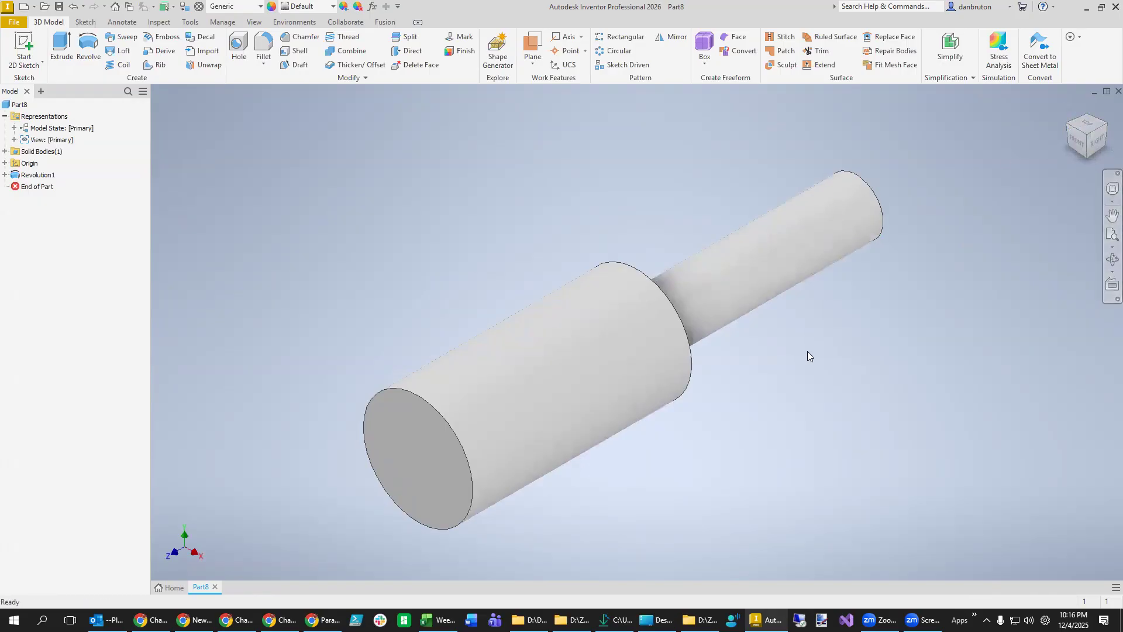
{"action": "left_click", "coordinate": [1069, 129]}
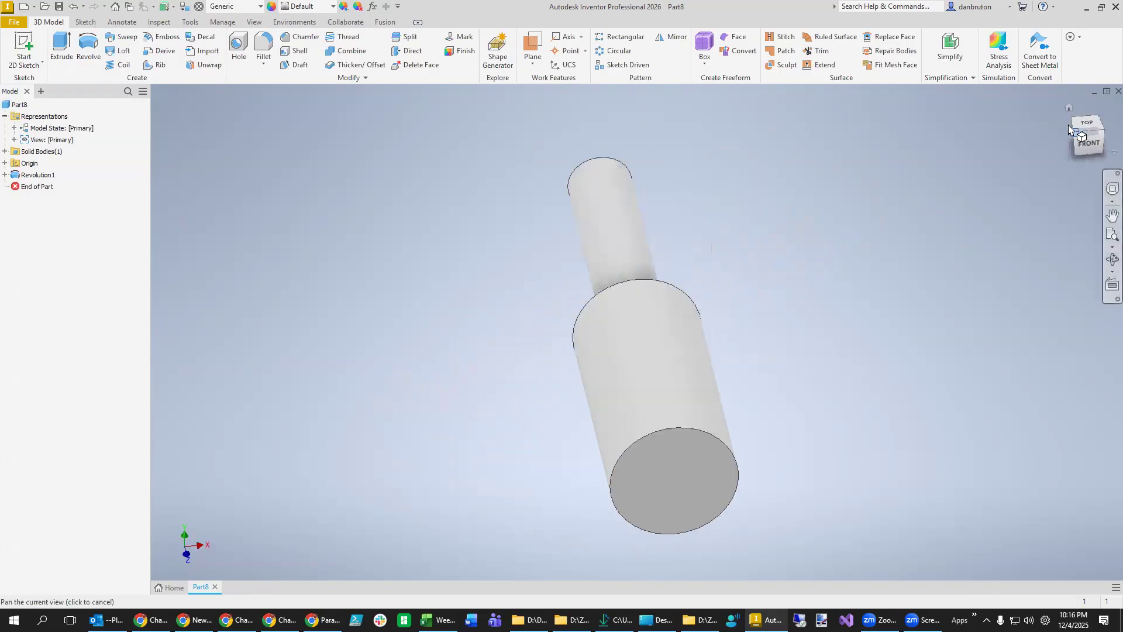
{"action": "left_click", "coordinate": [1105, 127]}
{"action": "left_click", "coordinate": [1104, 129]}
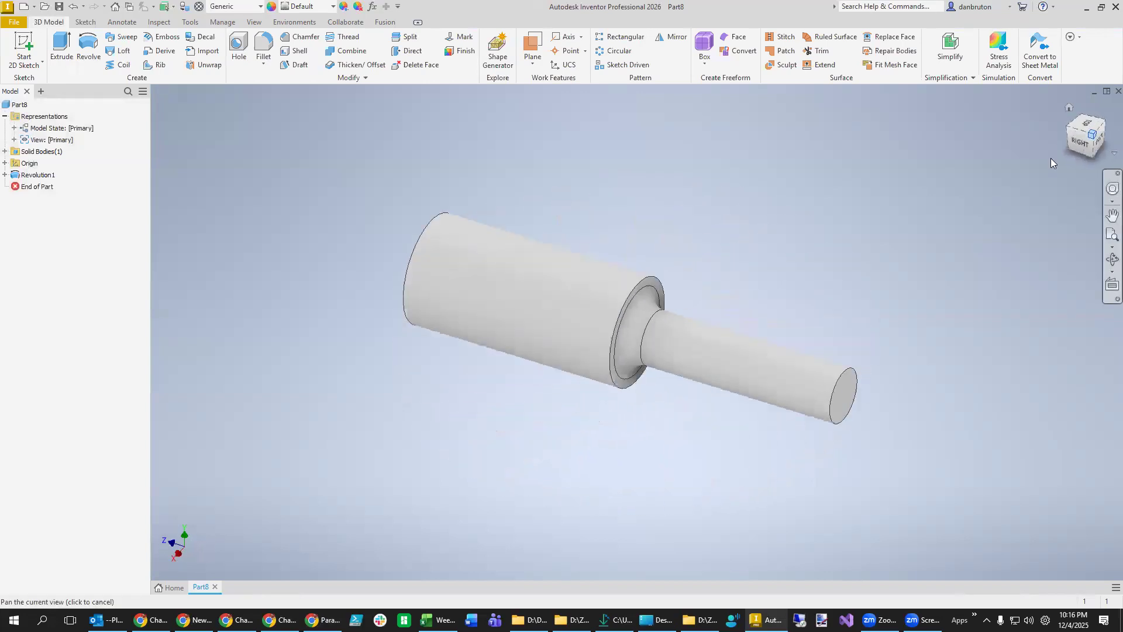
{"action": "right_click", "coordinate": [1096, 140]}
{"action": "mouse_move", "coordinate": [1059, 216]}
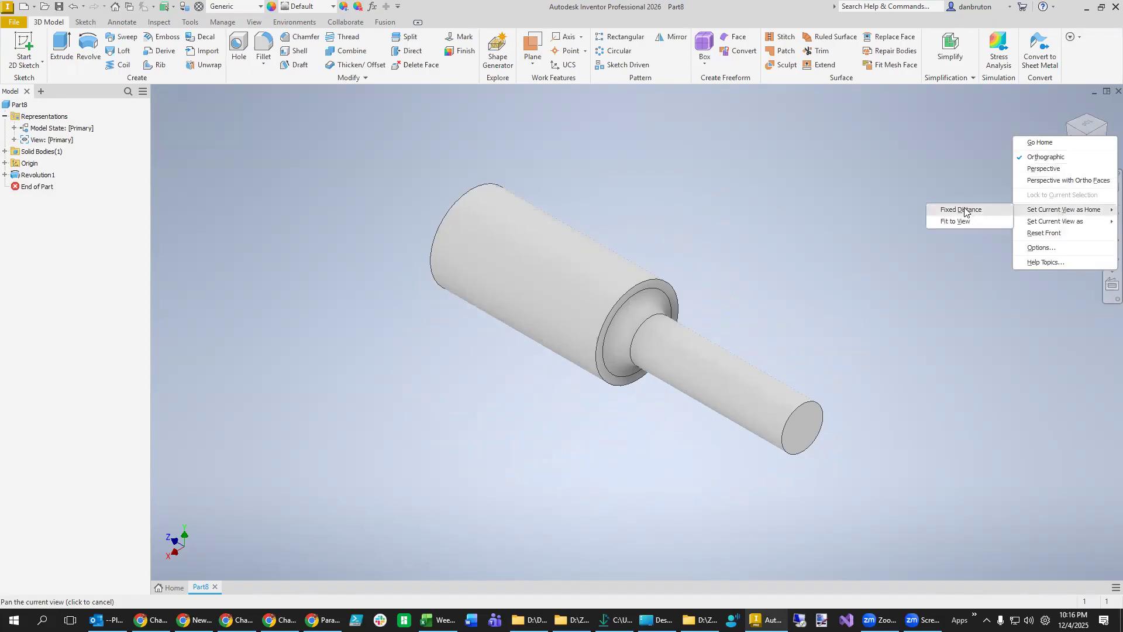
{"action": "left_click", "coordinate": [953, 225]}
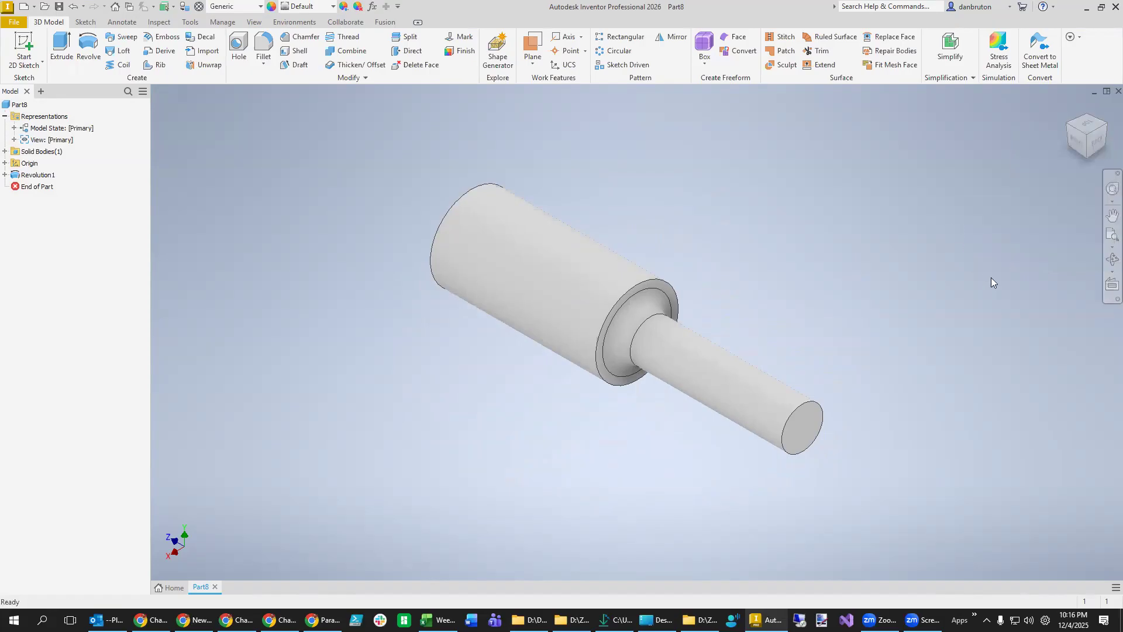
Set the side view showing the shaft's full length as the Front view and return to the Home view.
{"action": "left_click", "coordinate": [1076, 139]}
{"action": "right_click", "coordinate": [1085, 137]}
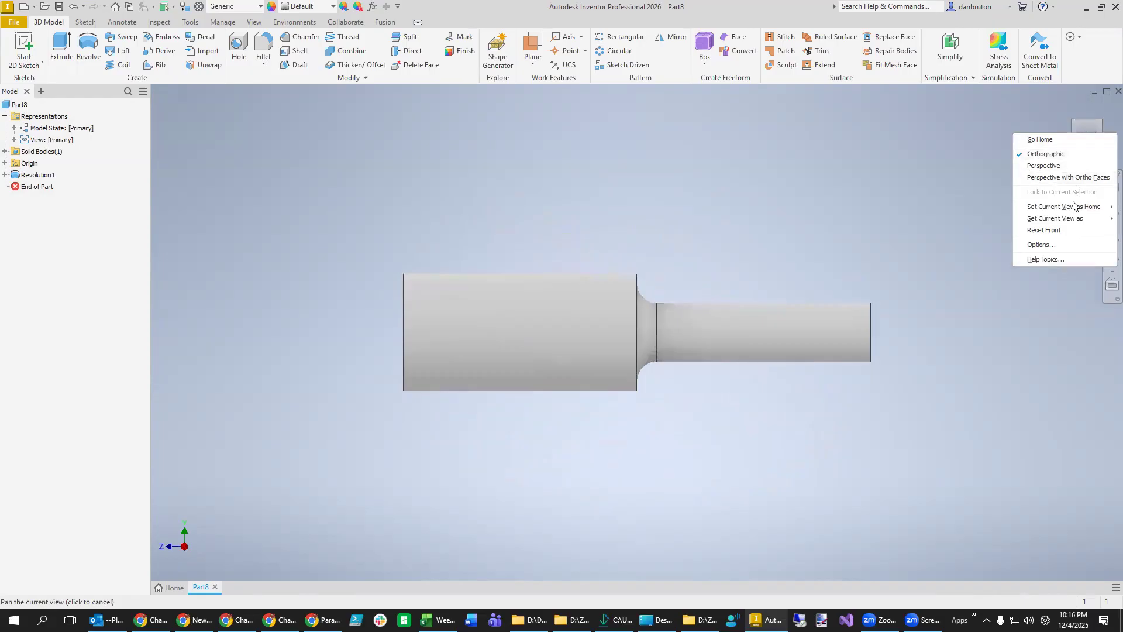
{"action": "mouse_move", "coordinate": [1068, 220]}
{"action": "left_click", "coordinate": [957, 232]}
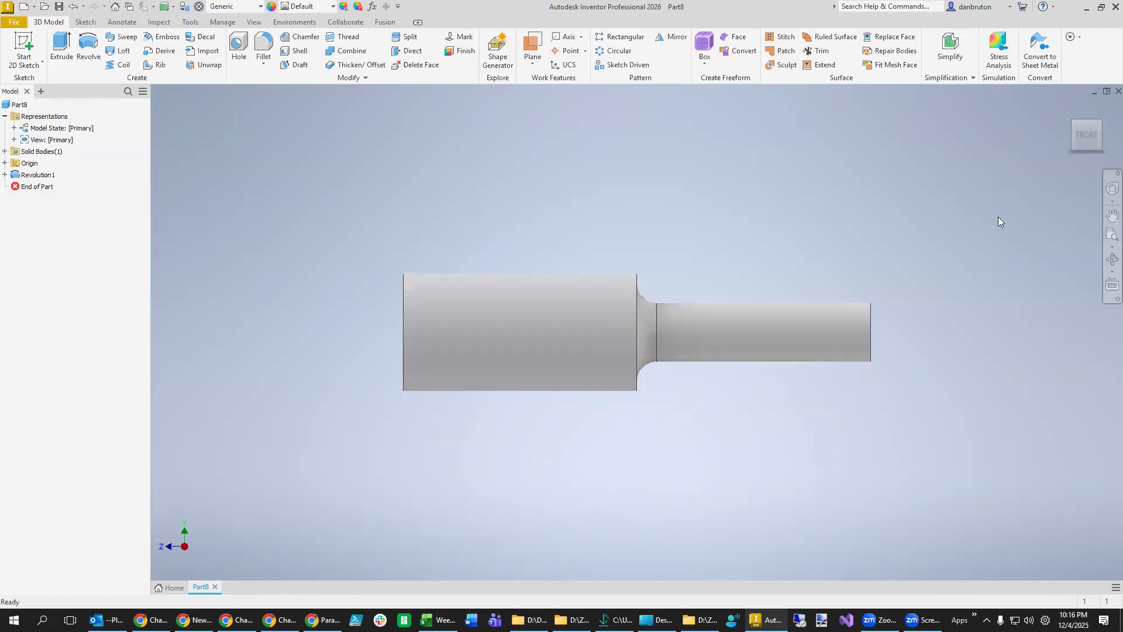
{"action": "left_click", "coordinate": [1068, 108]}
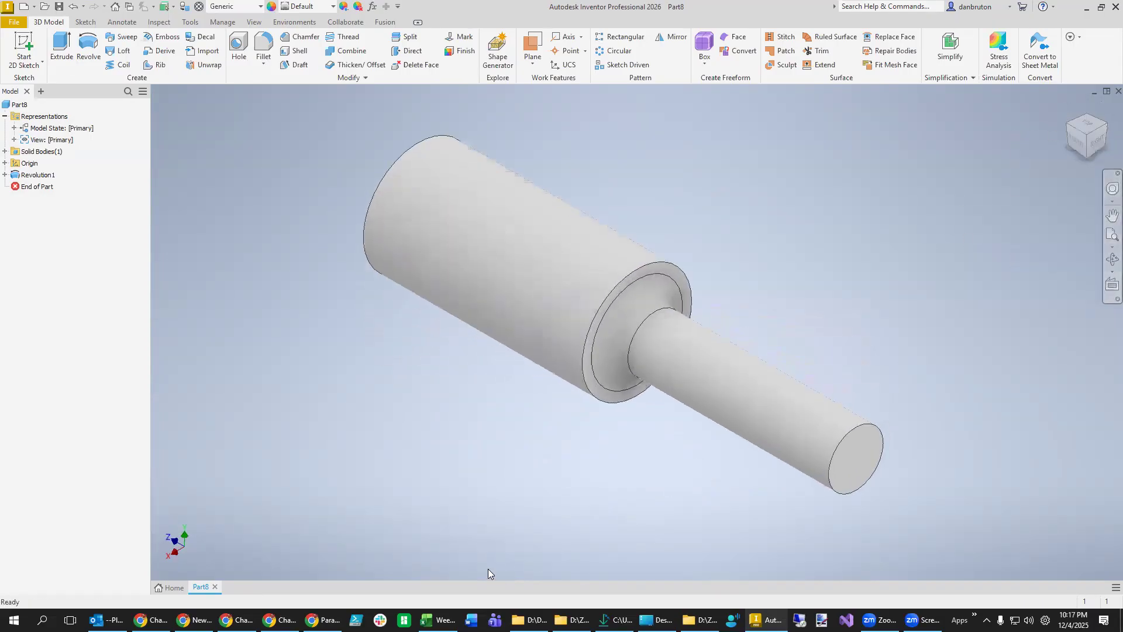
Check the material specified for exercise 1 in the Chrome PDF and return to the shaft part in Inventor.
{"action": "key", "text": "alt+Tab"}
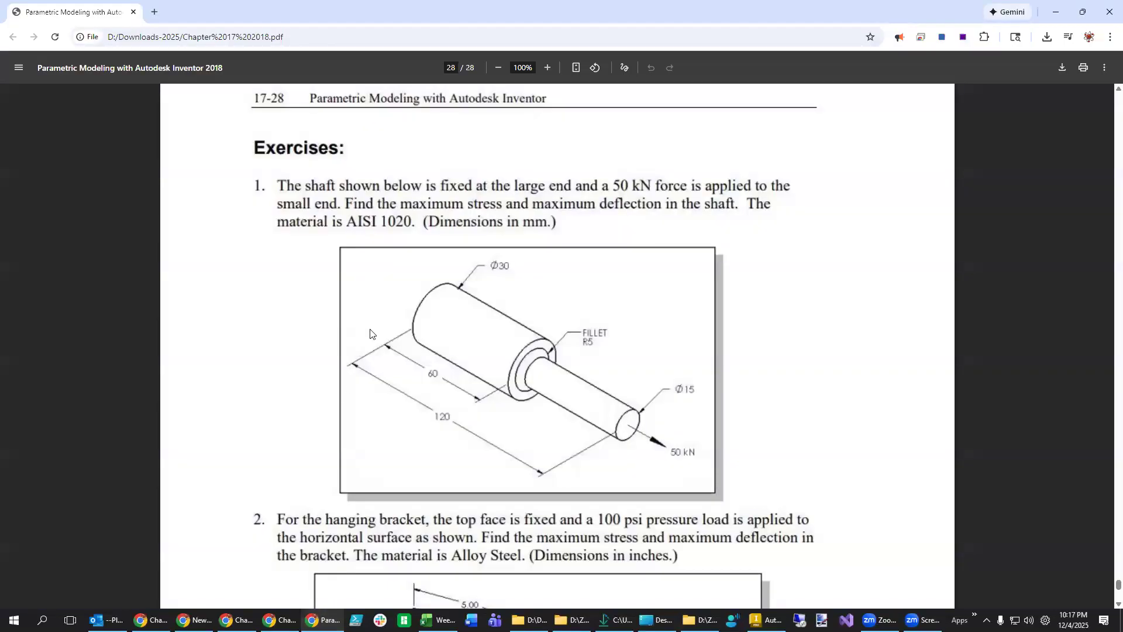
{"action": "left_click_drag", "start_coordinate": [349, 226], "coordinate": [378, 226]}
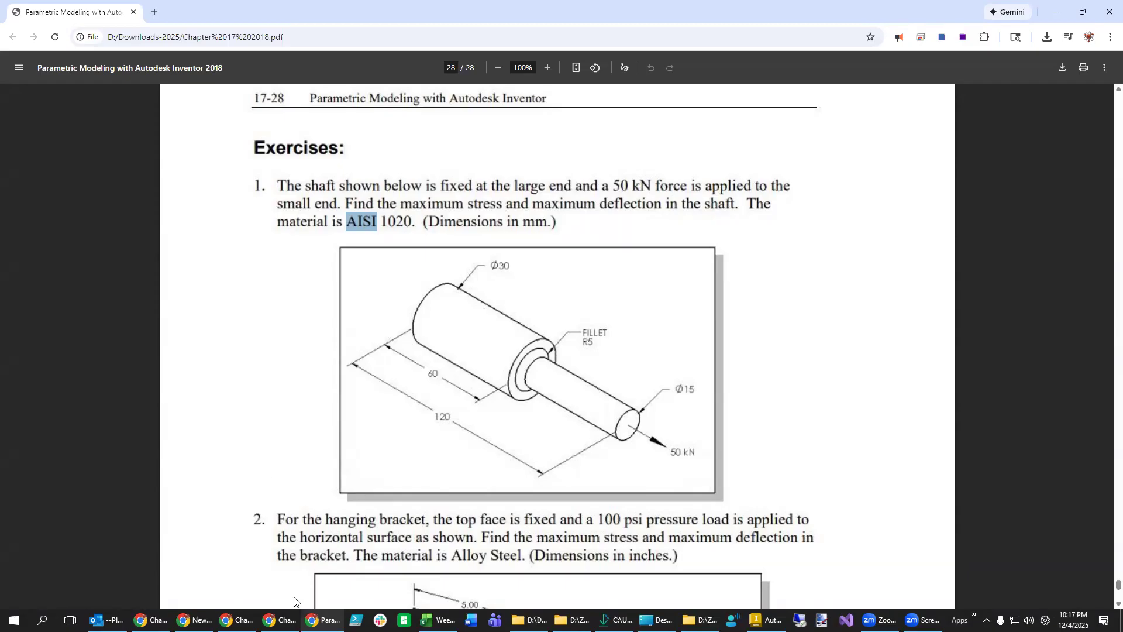
{"action": "left_click", "coordinate": [765, 620]}
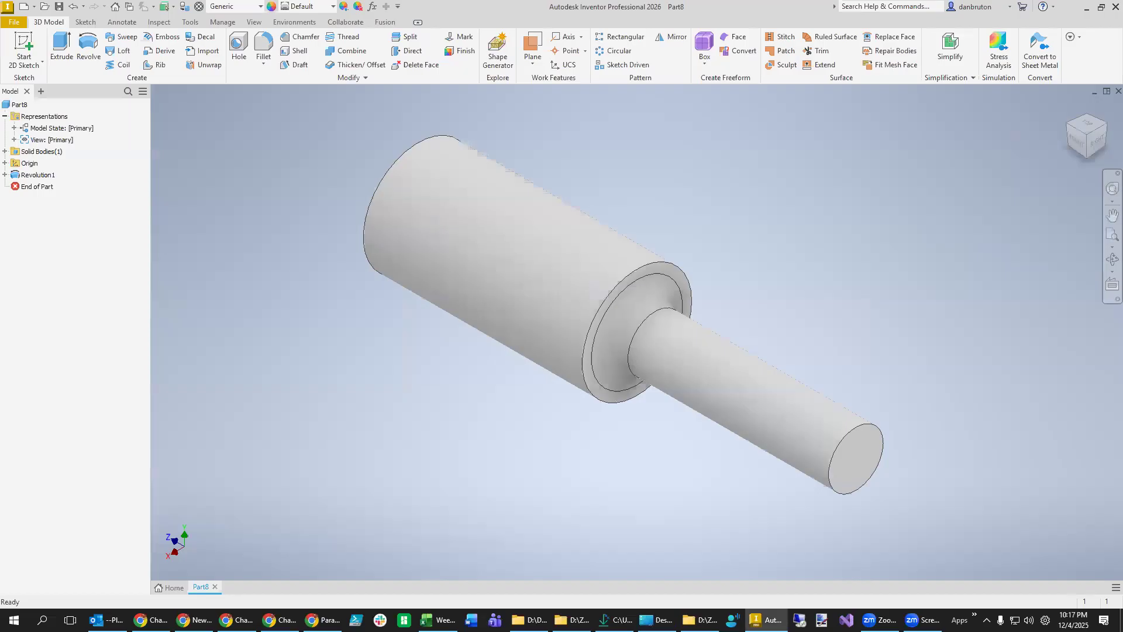
Assign Stainless Steel AISI 440C, Welded as the part's physical material, rechecking the exercise text in Chrome before accepting the iProperties.
{"action": "right_click", "coordinate": [17, 104]}
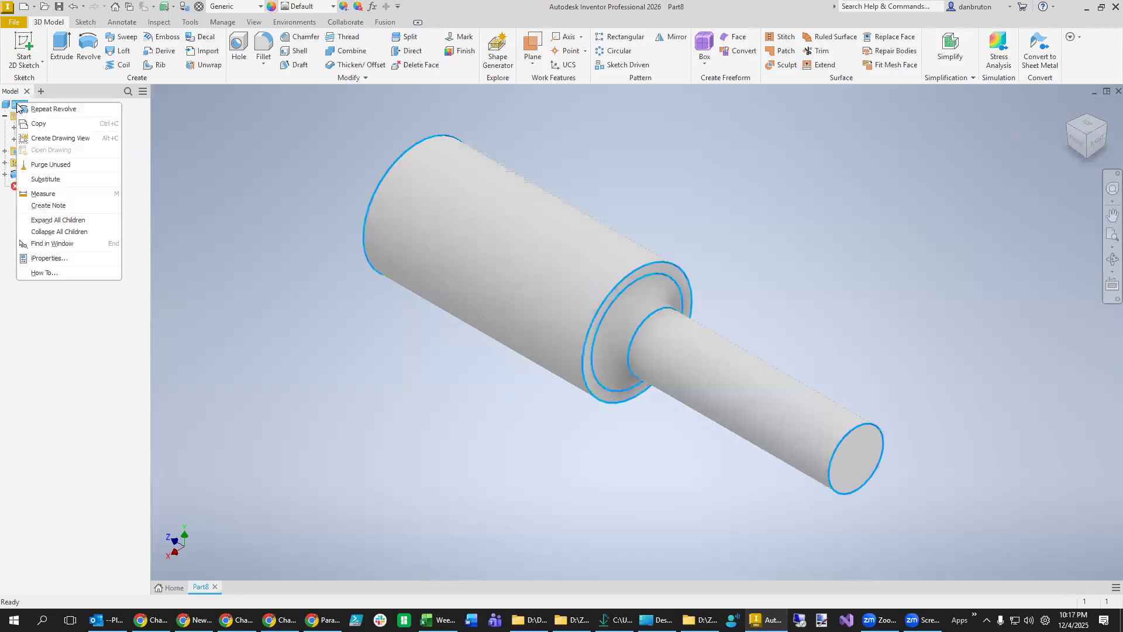
{"action": "left_click", "coordinate": [72, 261]}
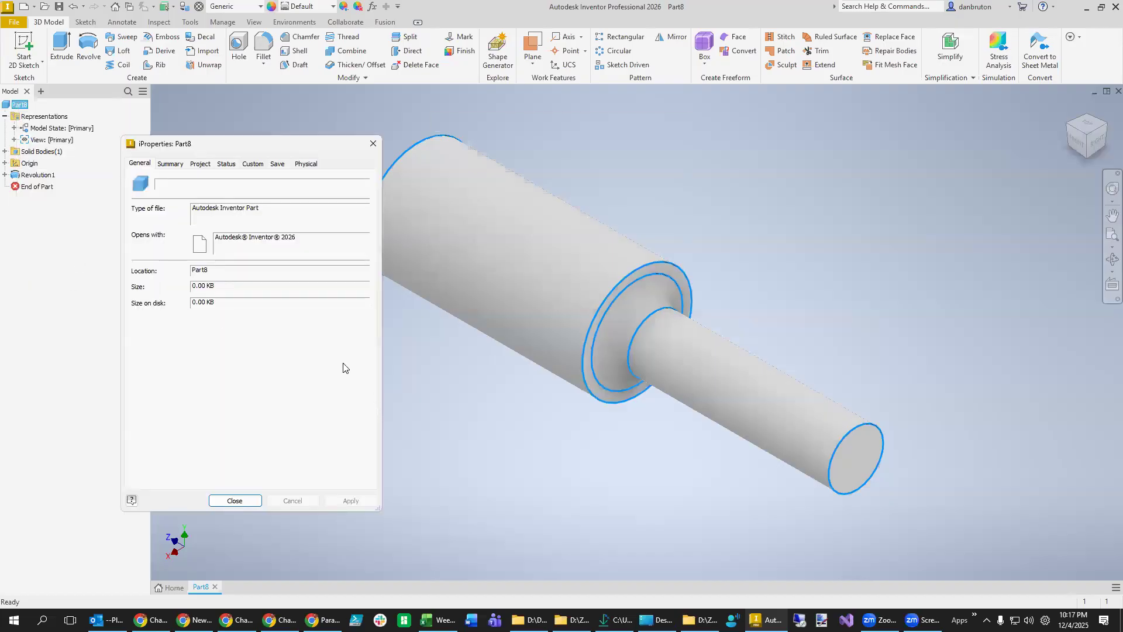
{"action": "left_click", "coordinate": [306, 164]}
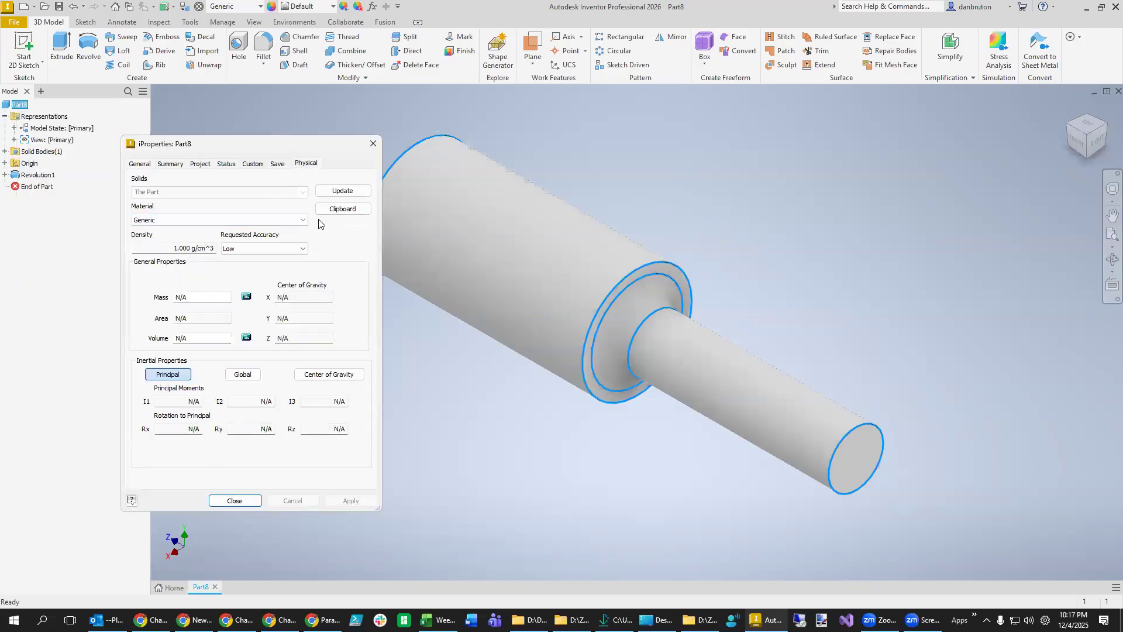
{"action": "left_click", "coordinate": [304, 220]}
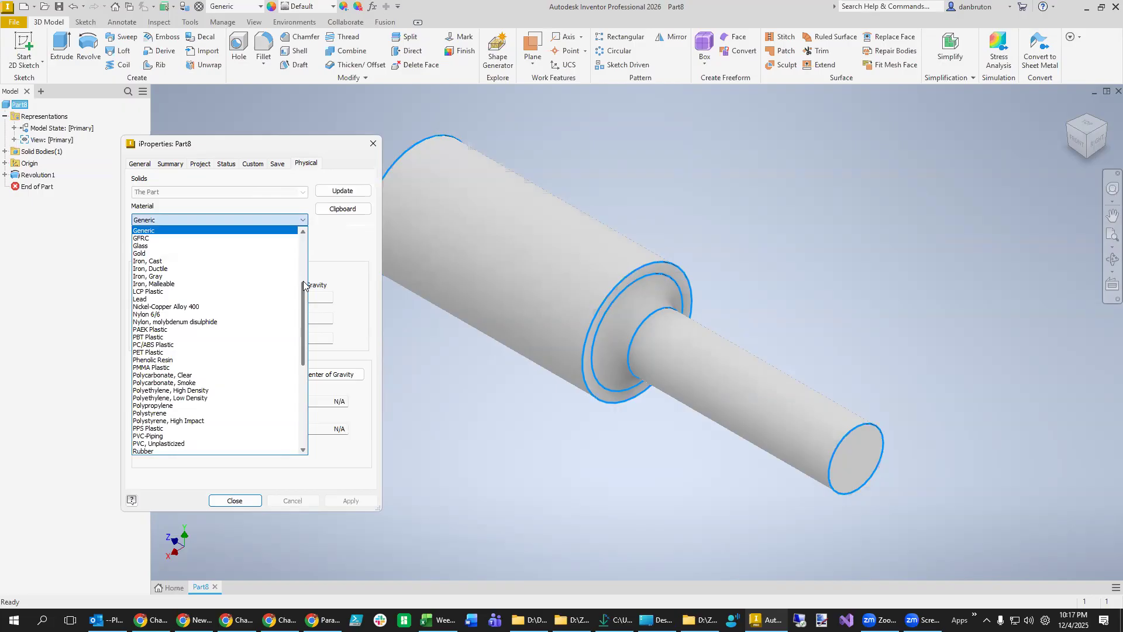
{"action": "left_click_drag", "start_coordinate": [304, 331], "coordinate": [307, 257]}
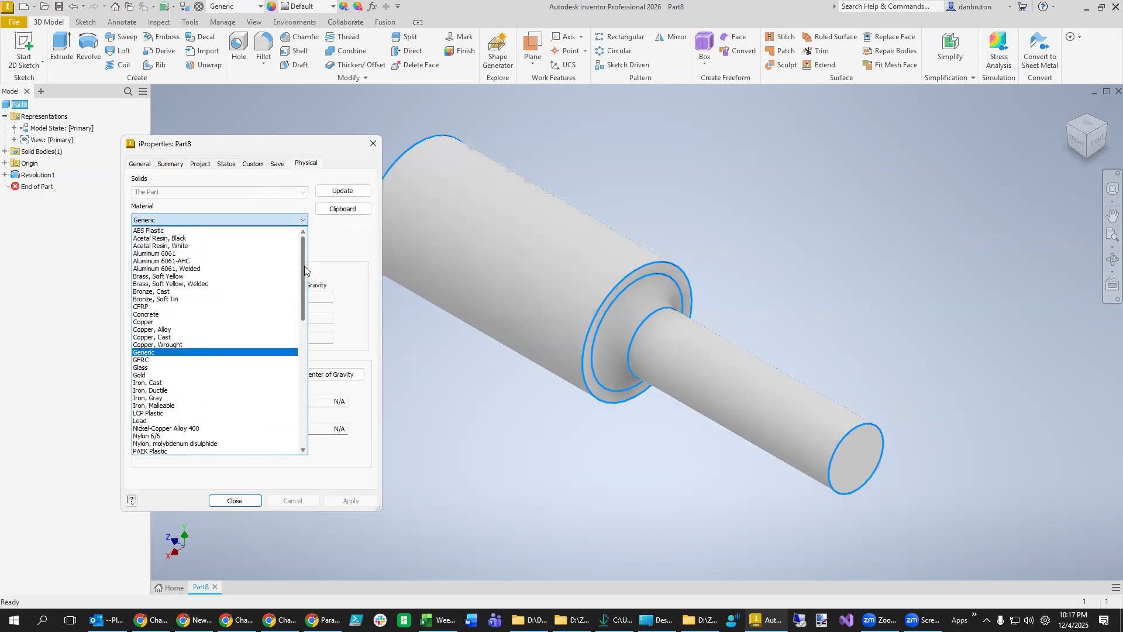
{"action": "scroll", "coordinate": [301, 293], "scroll_direction": "down", "scroll_amount": 4}
{"action": "left_click_drag", "start_coordinate": [300, 327], "coordinate": [307, 386]}
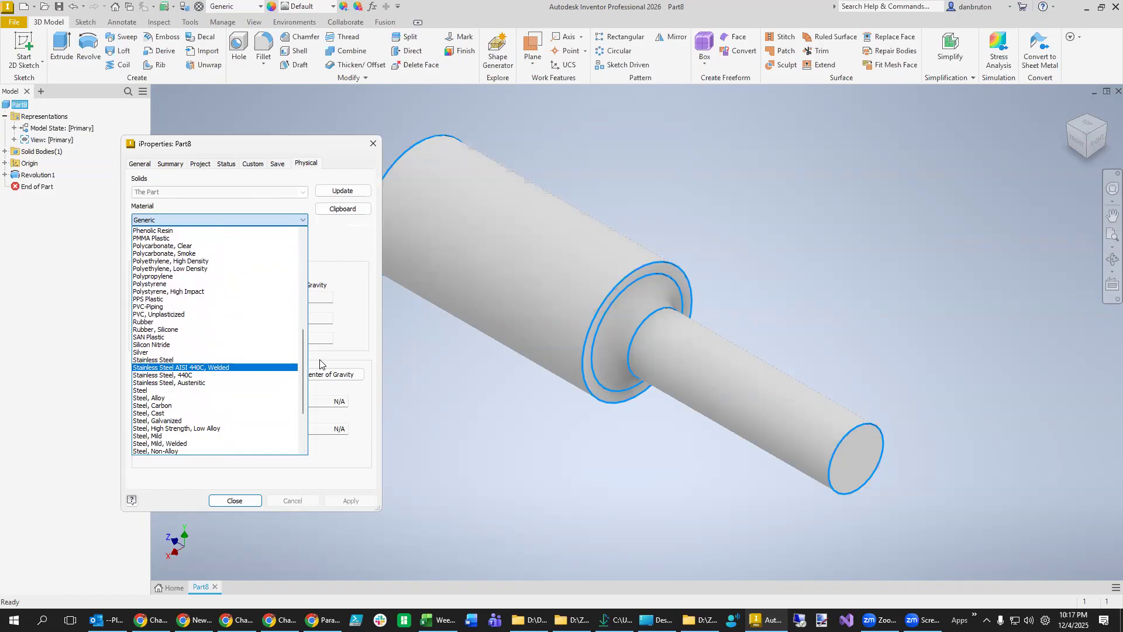
{"action": "mouse_move", "coordinate": [303, 394]}
{"action": "left_mouse_down"}
{"action": "mouse_move", "coordinate": [295, 448]}
{"action": "mouse_move", "coordinate": [305, 397]}
{"action": "left_mouse_up"}
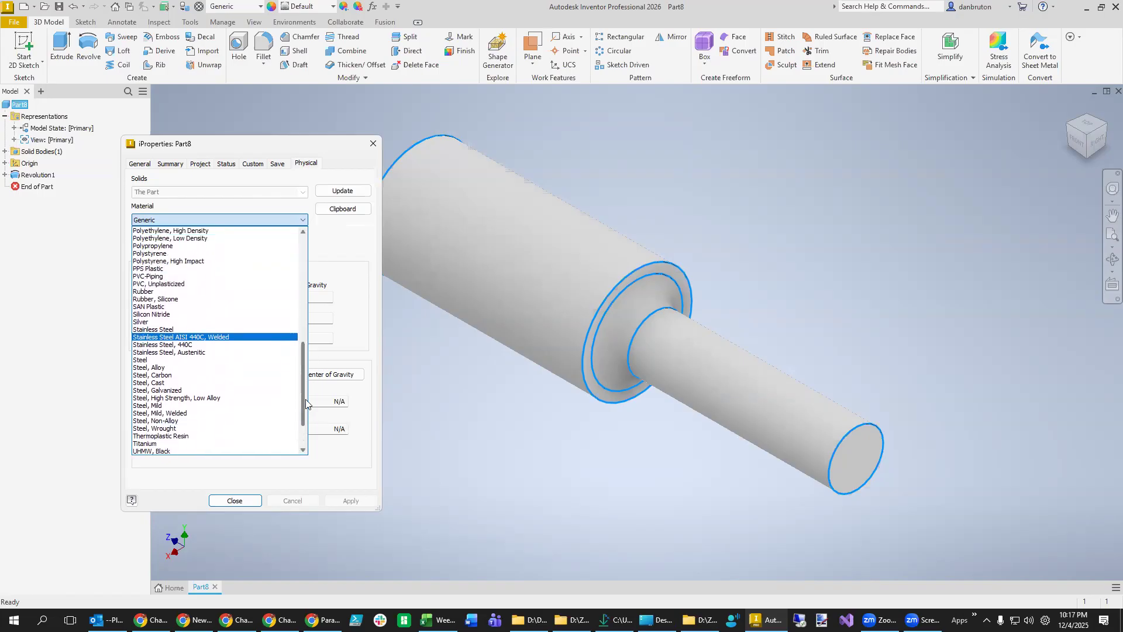
{"action": "left_click", "coordinate": [189, 337]}
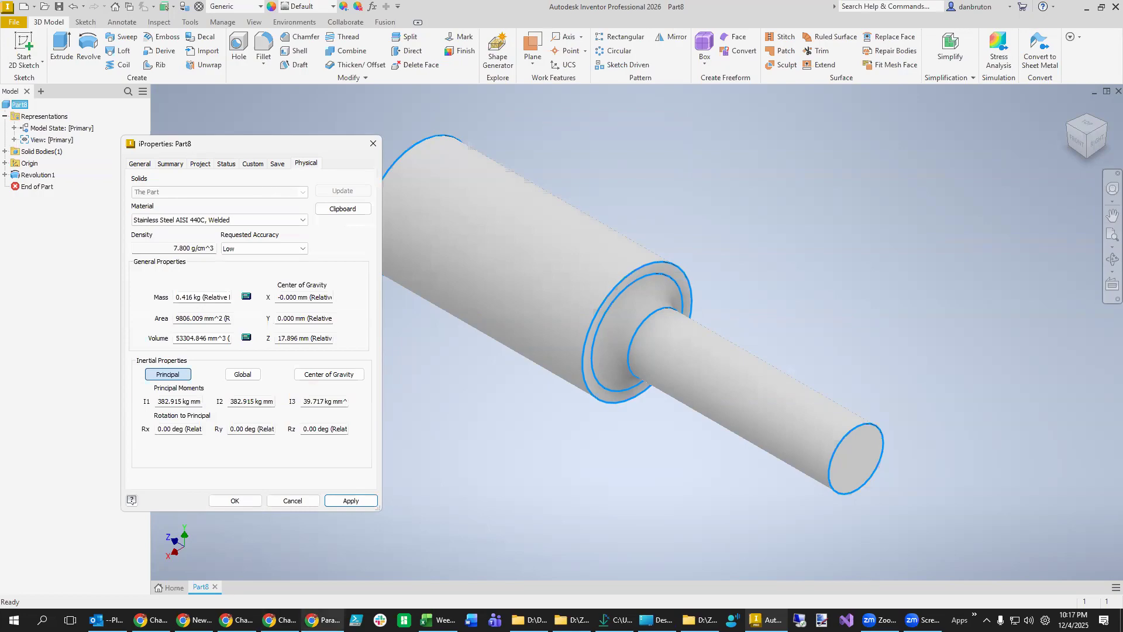
{"action": "left_click", "coordinate": [322, 620]}
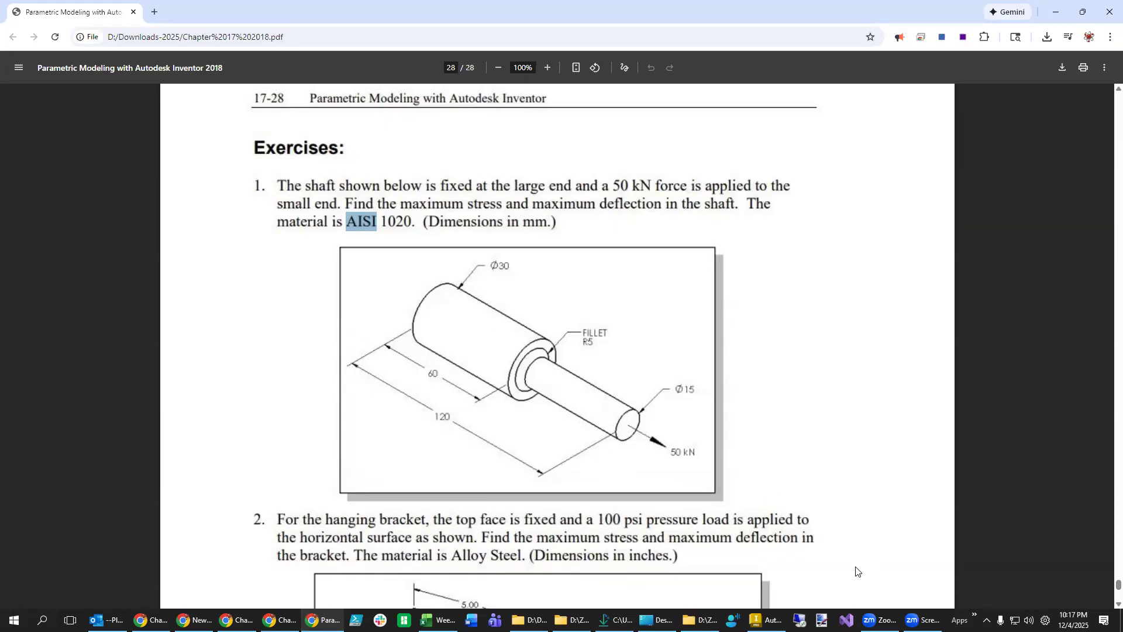
{"action": "left_click", "coordinate": [765, 620]}
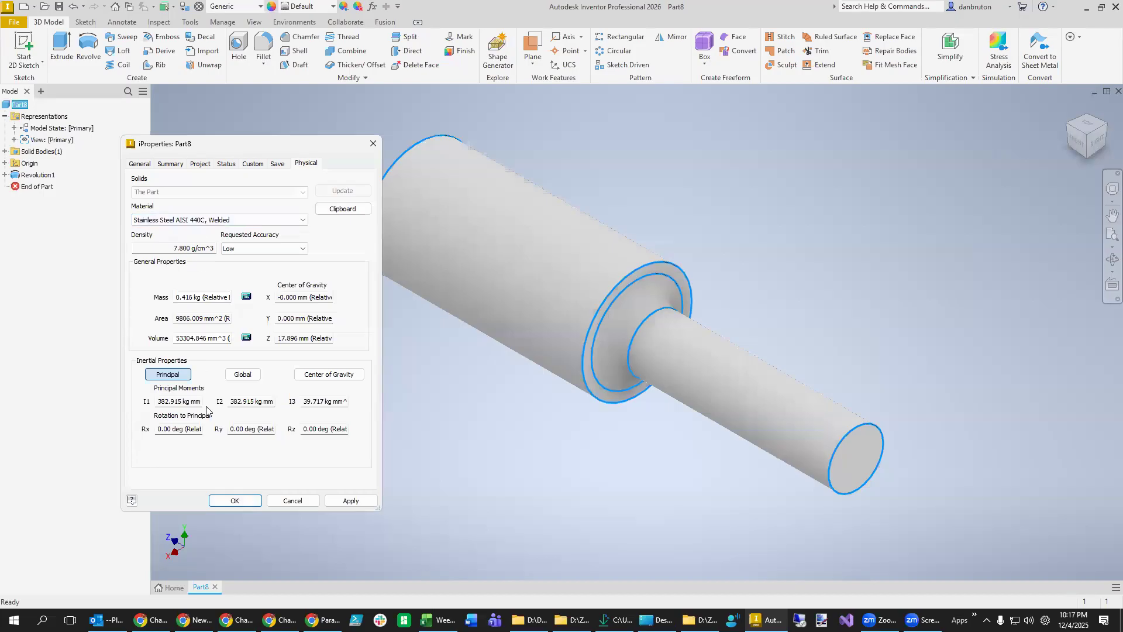
{"action": "left_click", "coordinate": [234, 500]}
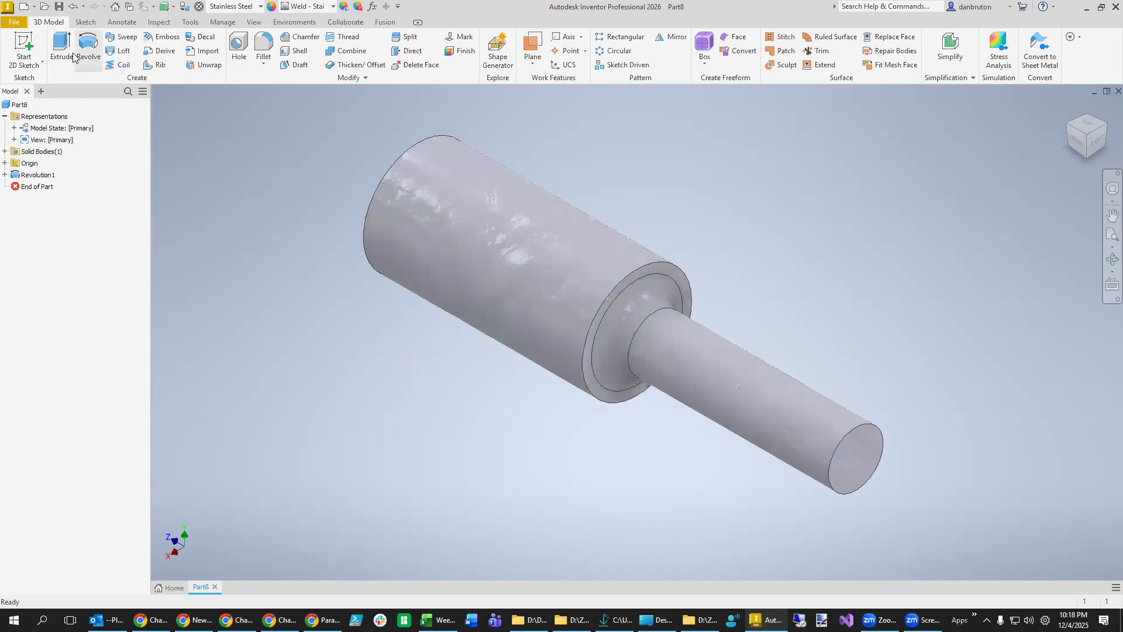
Enter the Stress Analysis environment and create a single-point Static Analysis study with bonded contacts.
{"action": "left_click", "coordinate": [295, 22]}
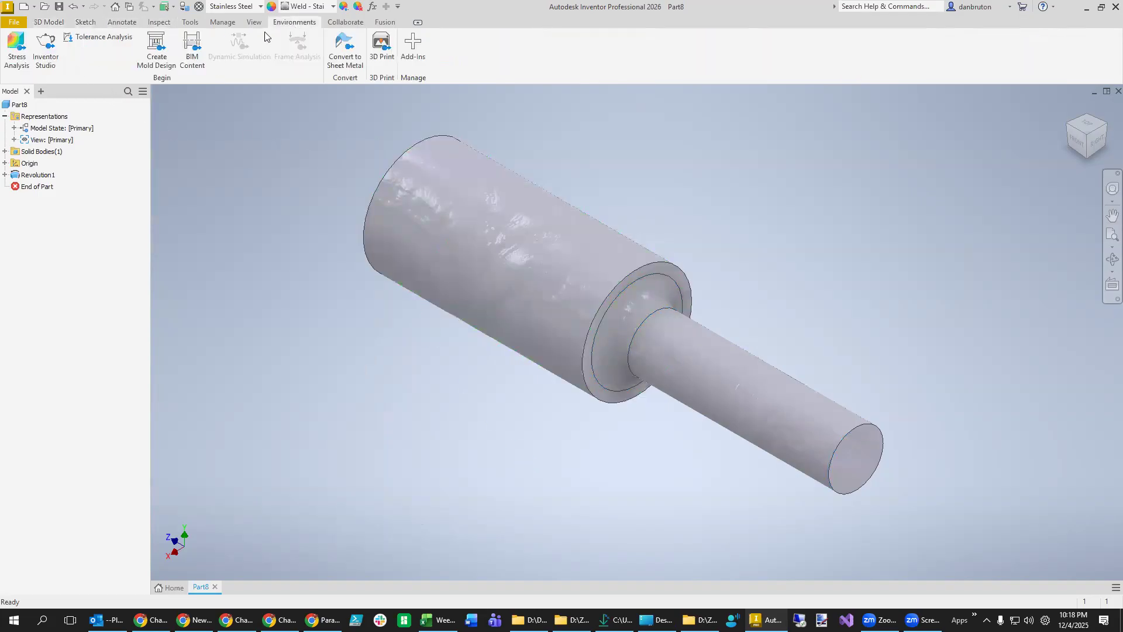
{"action": "left_click", "coordinate": [17, 50]}
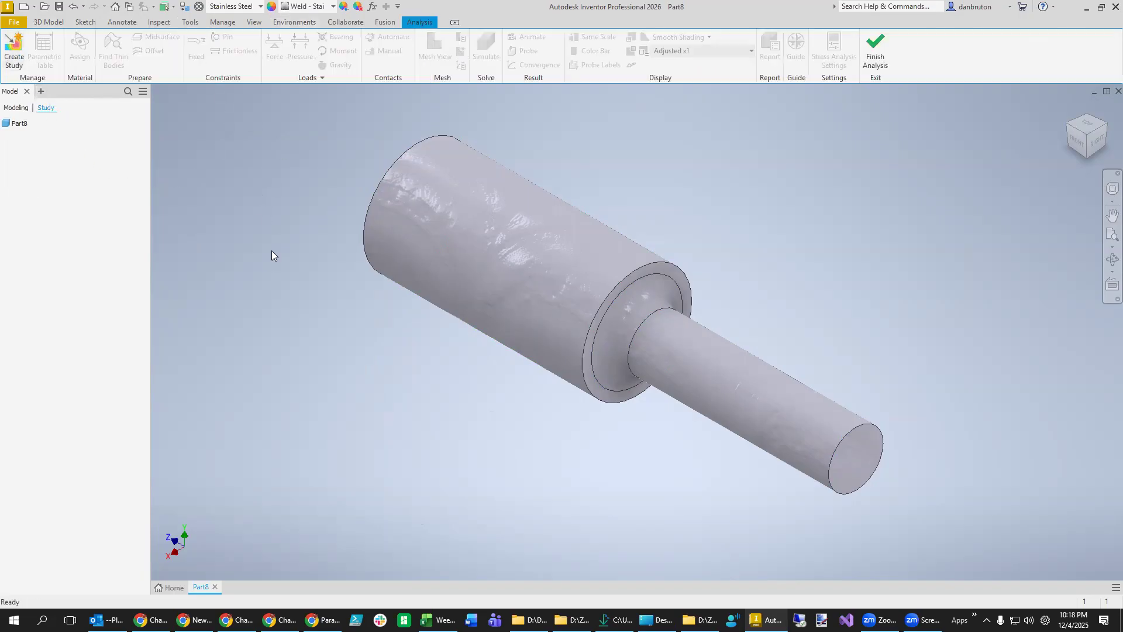
{"action": "left_click", "coordinate": [14, 52]}
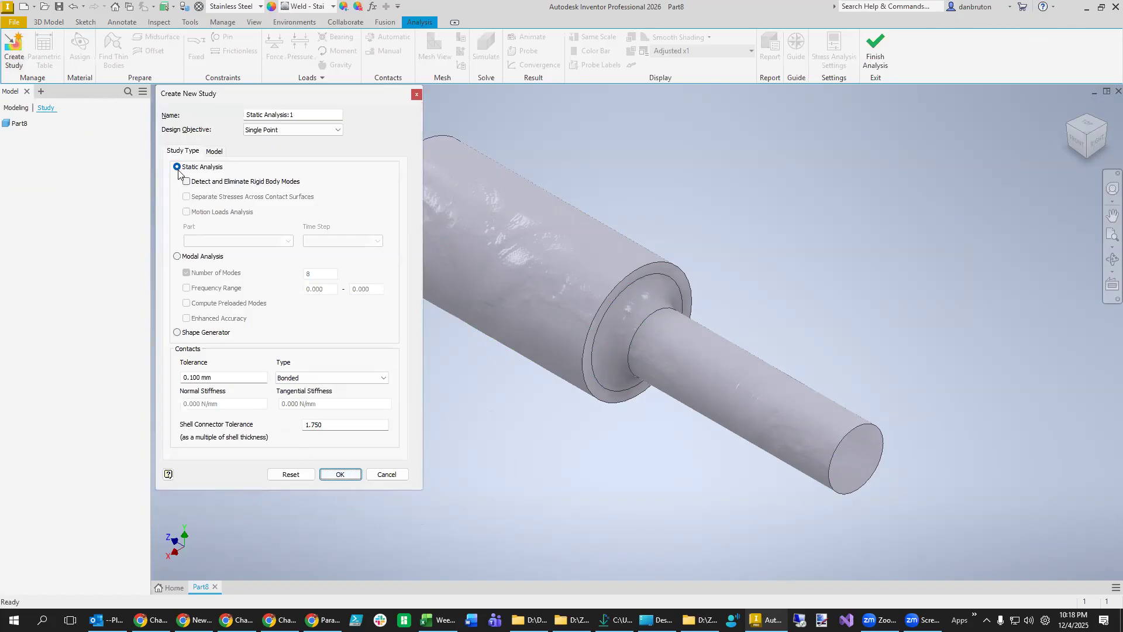
{"action": "left_click", "coordinate": [340, 474]}
Apply a Fixed constraint to the flat end face of the shaft's large-diameter section.
{"action": "middle_click_drag", "start_coordinate": [296, 404], "coordinate": [356, 428], "text": "shift"}
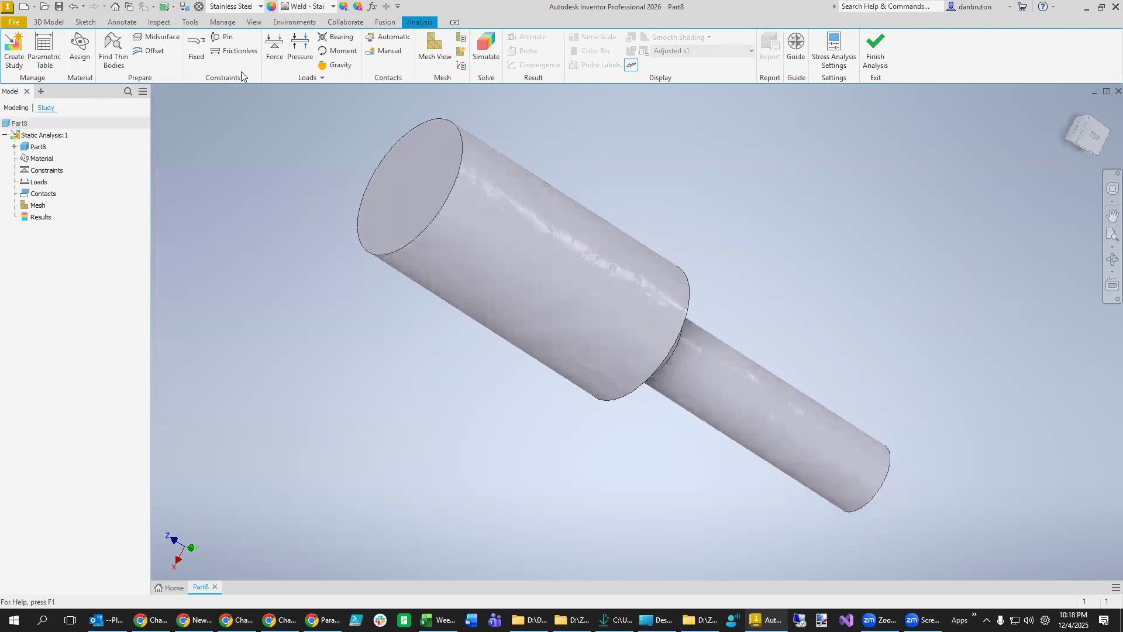
{"action": "left_click", "coordinate": [198, 45]}
{"action": "left_click", "coordinate": [419, 187]}
{"action": "left_click", "coordinate": [292, 144]}
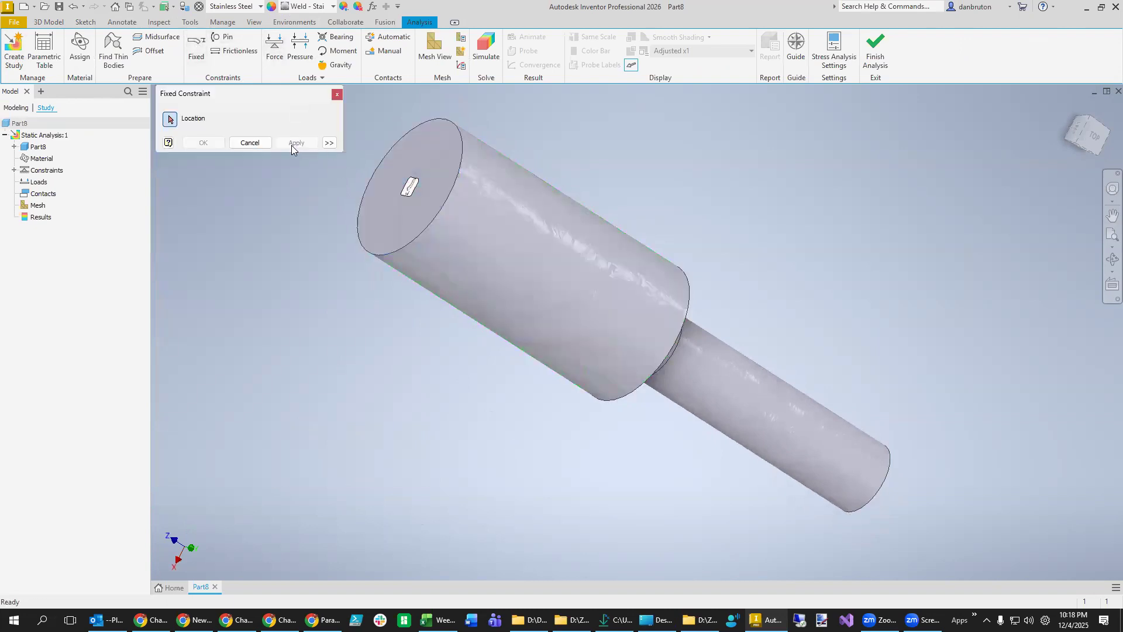
Place a force load on the shaft's small end face and flip its direction to pull outward along the axis.
{"action": "left_click", "coordinate": [248, 144]}
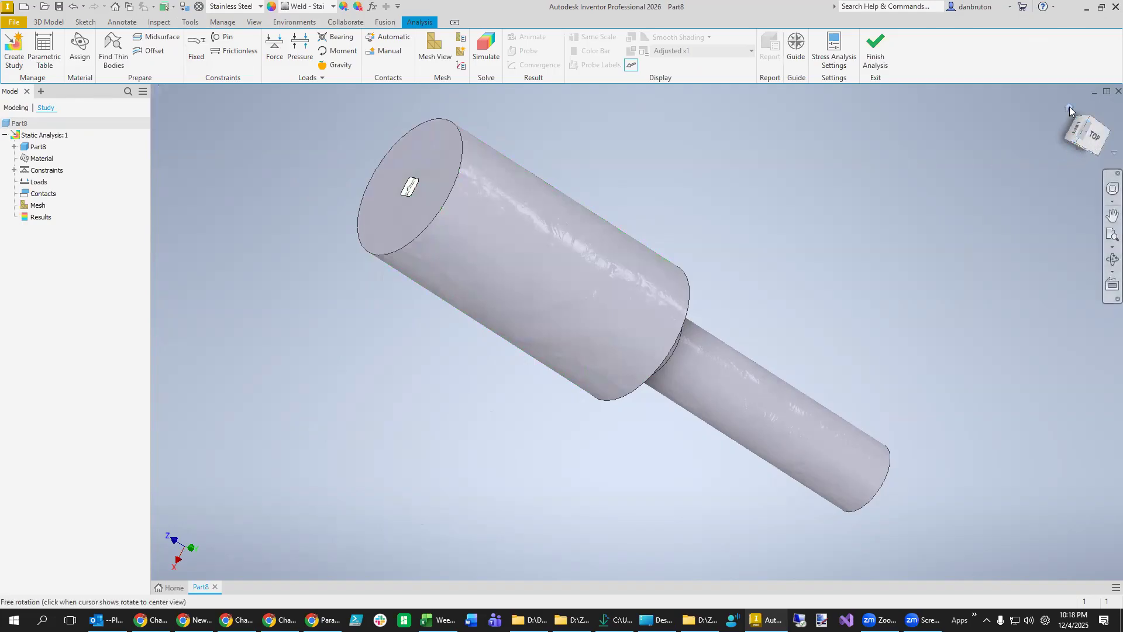
{"action": "left_click", "coordinate": [1070, 107]}
{"action": "left_click", "coordinate": [275, 47]}
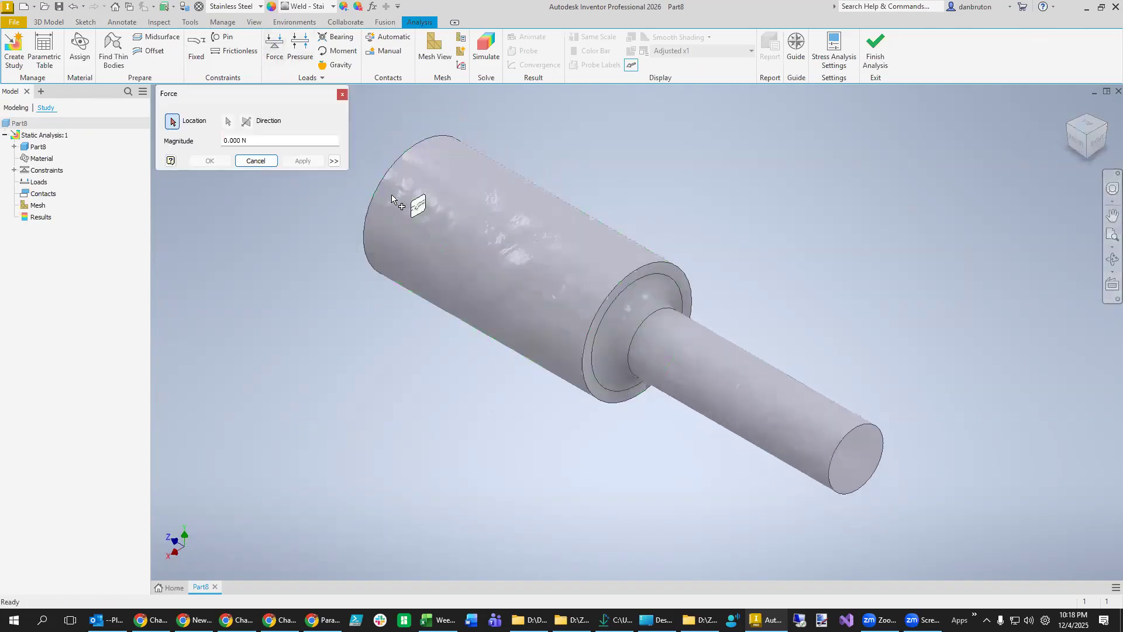
{"action": "left_click", "coordinate": [858, 458]}
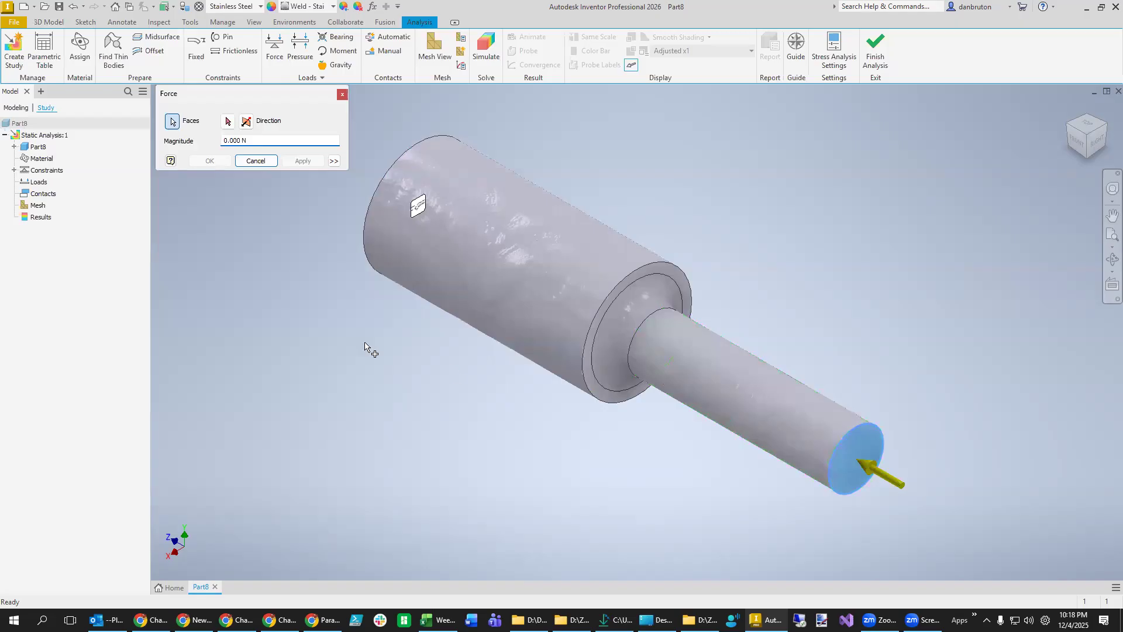
{"action": "left_click", "coordinate": [246, 121]}
Set the force magnitude to 50000 N, apply the load, and finish defining forces.
{"action": "left_click", "coordinate": [258, 141]}
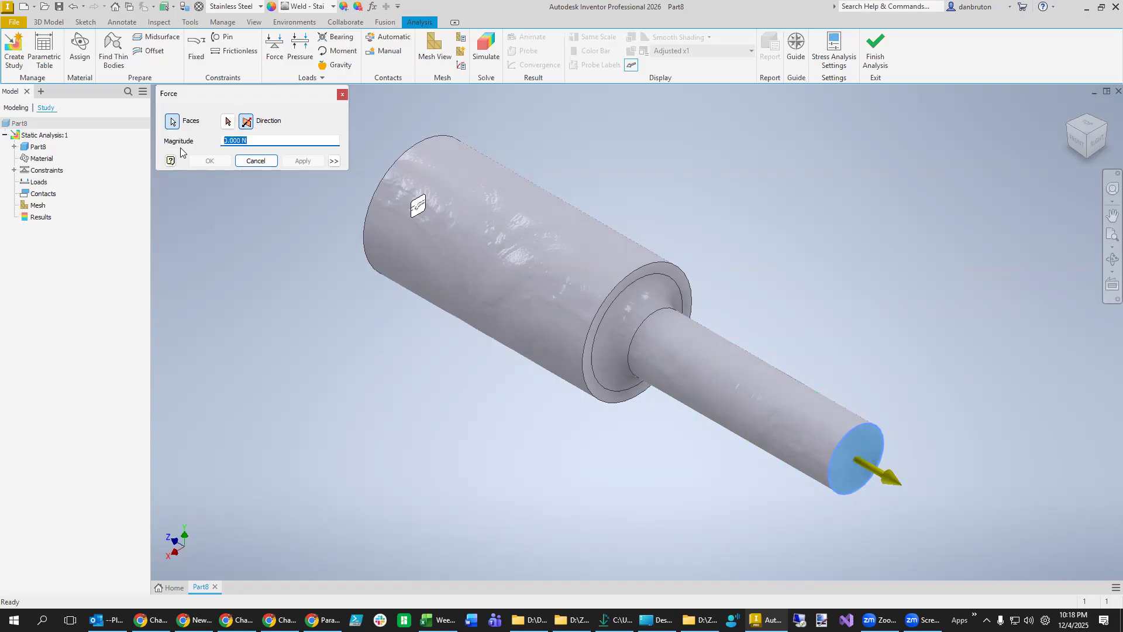
{"action": "type", "text": "500"}
{"action": "type", "text": "k"}
{"action": "type", "text": "N"}
{"action": "left_click", "coordinate": [234, 141]}
{"action": "left_click", "coordinate": [304, 161]}
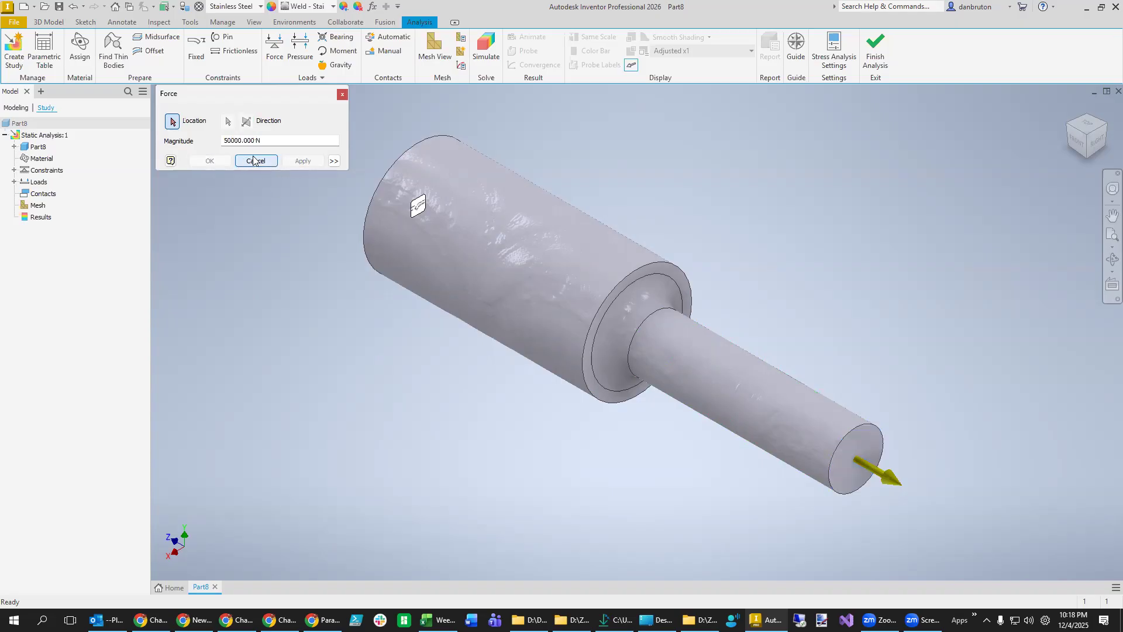
{"action": "left_click", "coordinate": [342, 94]}
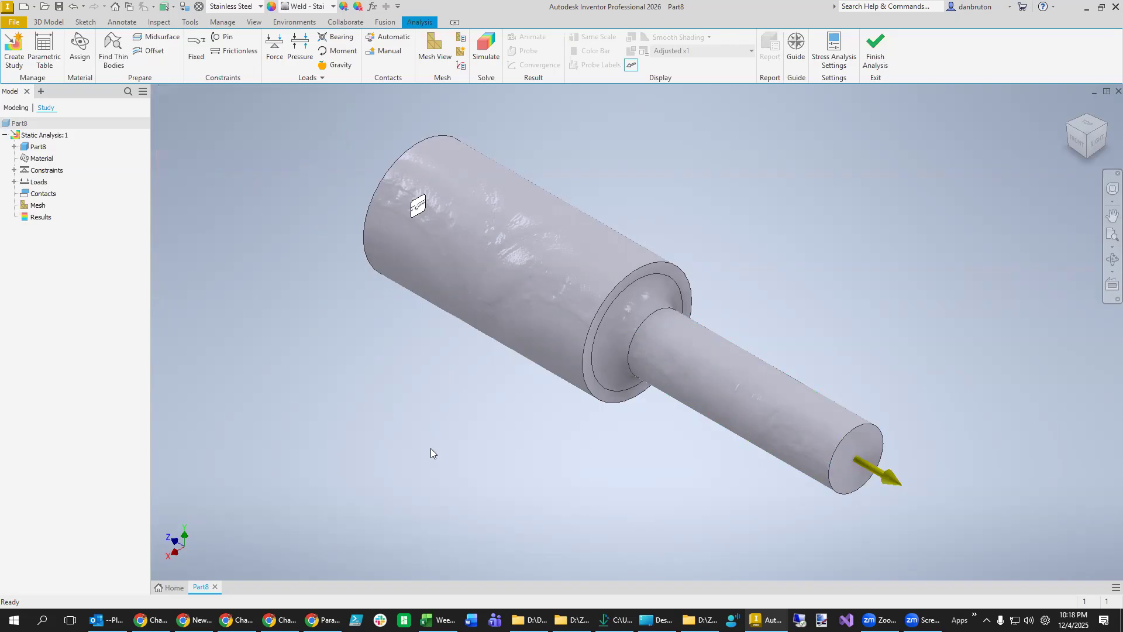
Check the shaft exercise in the PDF textbook and save the part as Part17.1.ipt in the Chapter 17 folder.
{"action": "left_click", "coordinate": [322, 619]}
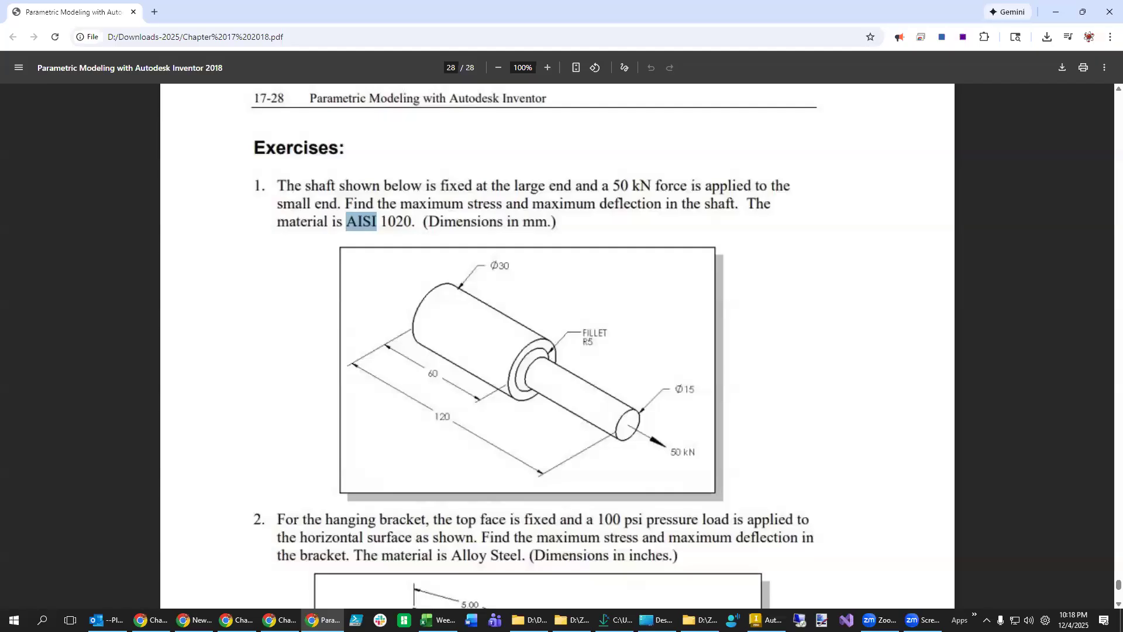
{"action": "key", "text": "alt+Tab"}
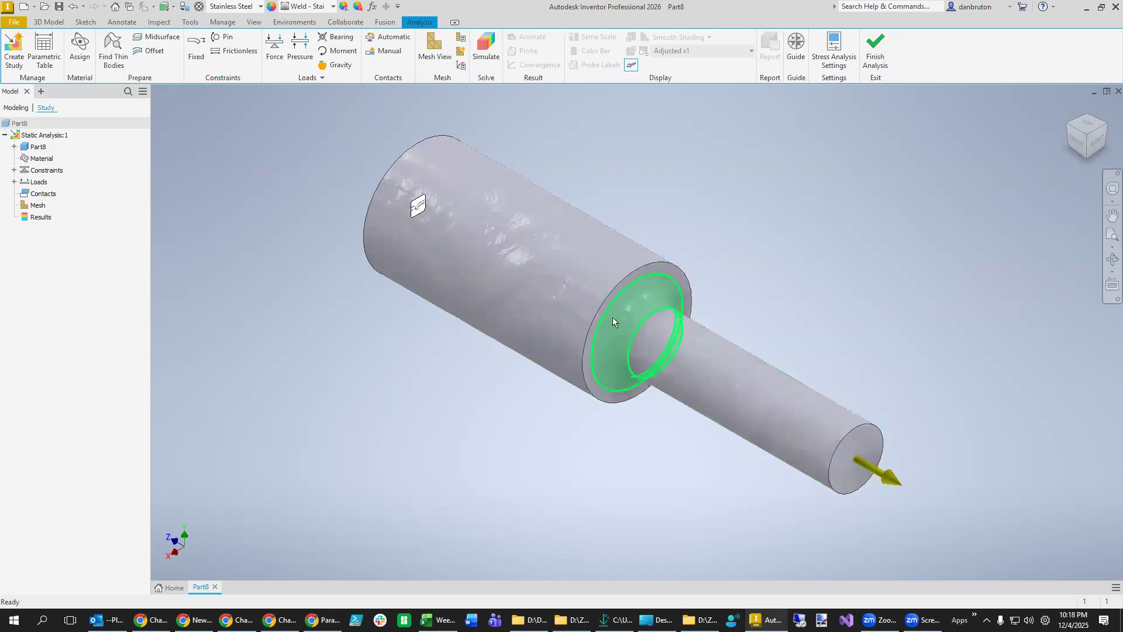
{"action": "left_click", "coordinate": [13, 22]}
{"action": "left_click", "coordinate": [50, 148]}
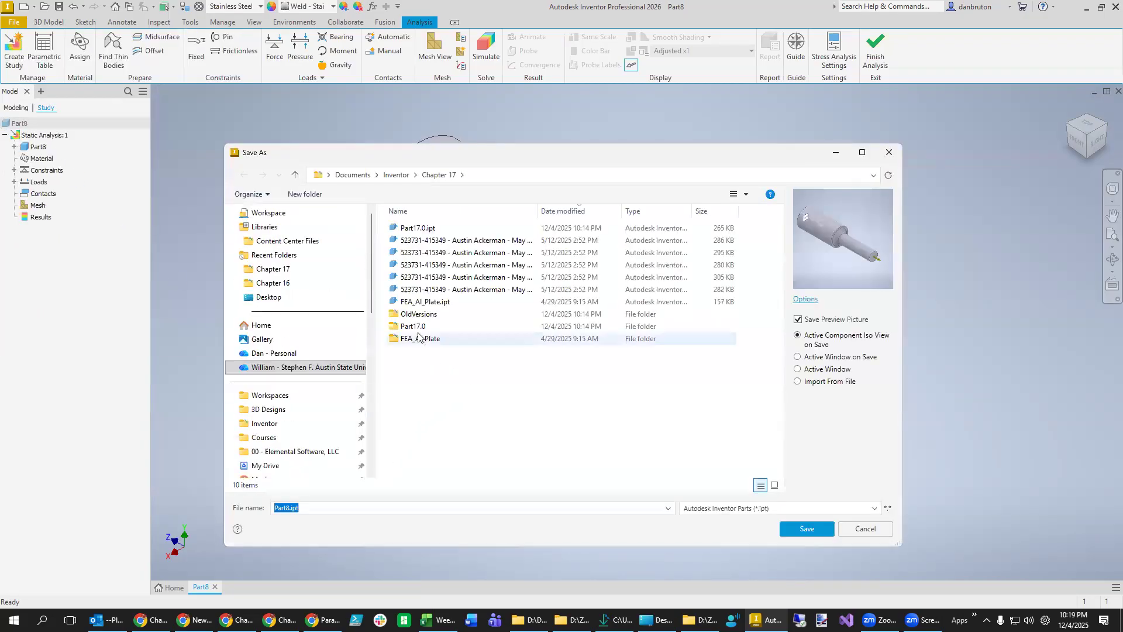
{"action": "left_click", "coordinate": [417, 229]}
{"action": "left_click", "coordinate": [300, 508]}
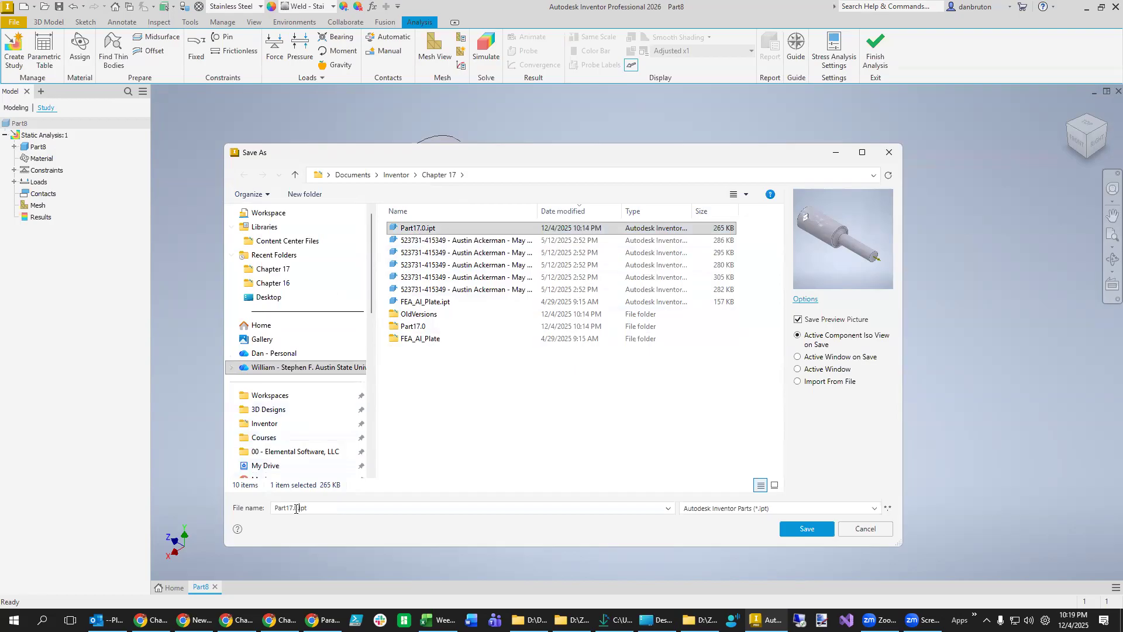
{"action": "key", "text": "BackSpace"}
{"action": "type", "text": "1"}
{"action": "key", "text": "Return"}
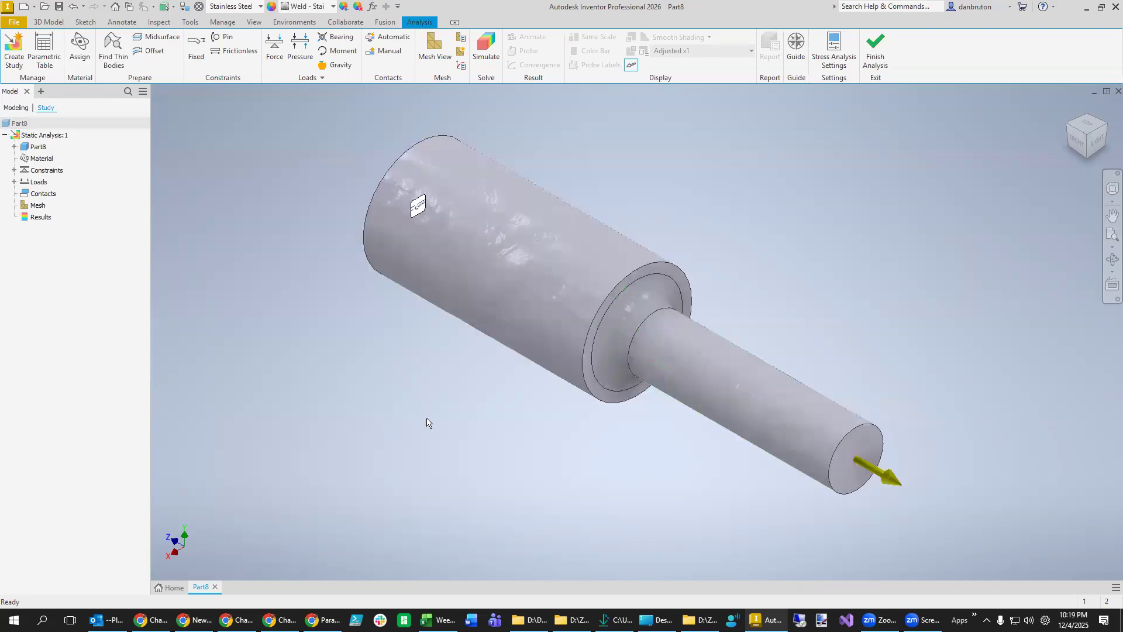
Reopen the stress analysis of the saved shaft and display its mesh.
{"action": "scroll", "coordinate": [447, 393], "scroll_direction": "up", "scroll_amount": 5}
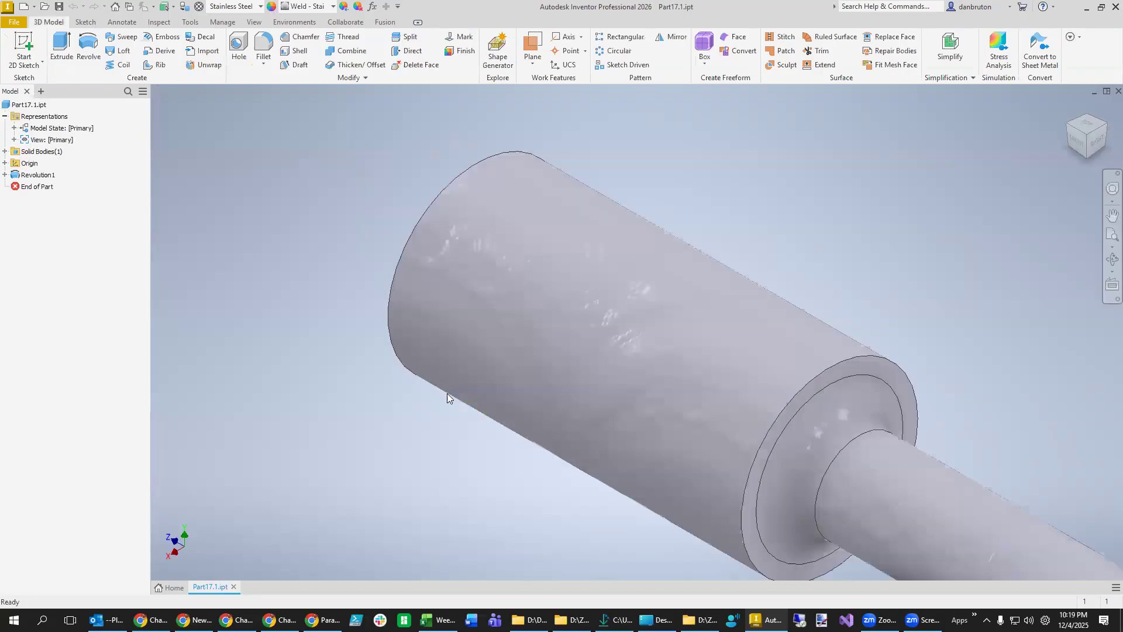
{"action": "middle_click_drag", "start_coordinate": [443, 461], "coordinate": [268, 397]}
{"action": "scroll", "coordinate": [307, 478], "scroll_direction": "down", "scroll_amount": 5}
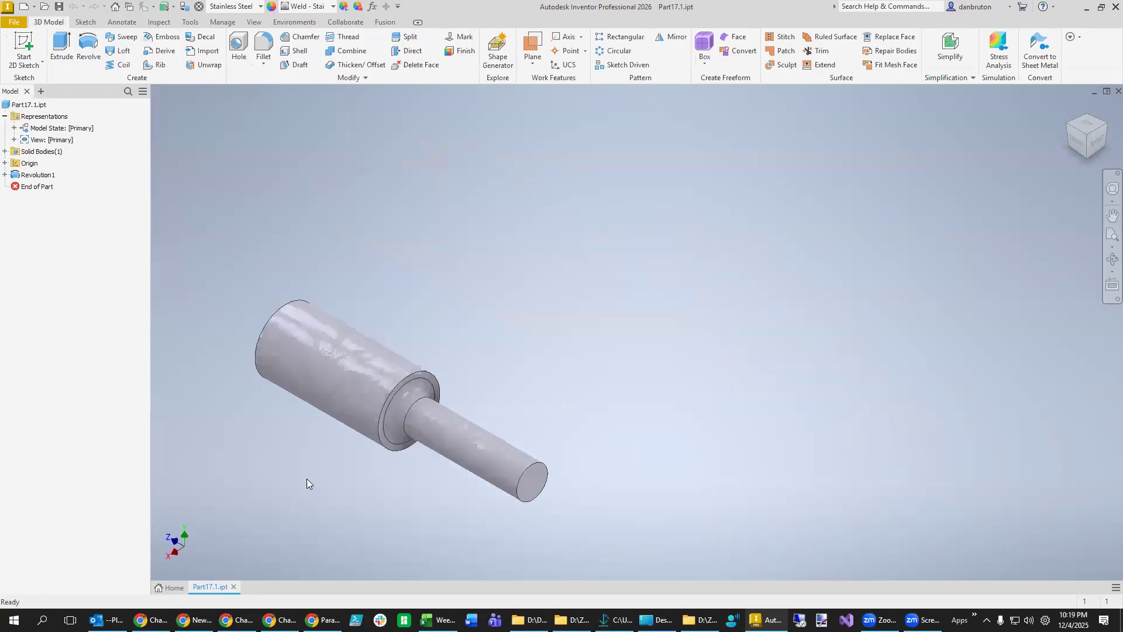
{"action": "scroll", "coordinate": [325, 487], "scroll_direction": "up", "scroll_amount": 3}
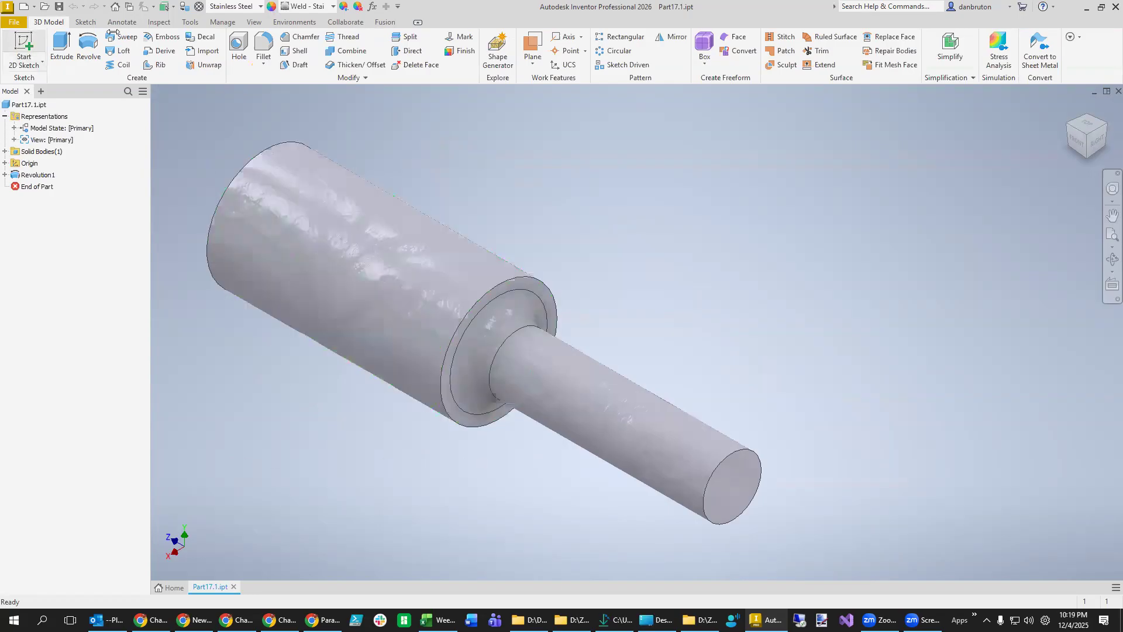
{"action": "left_click", "coordinate": [294, 22]}
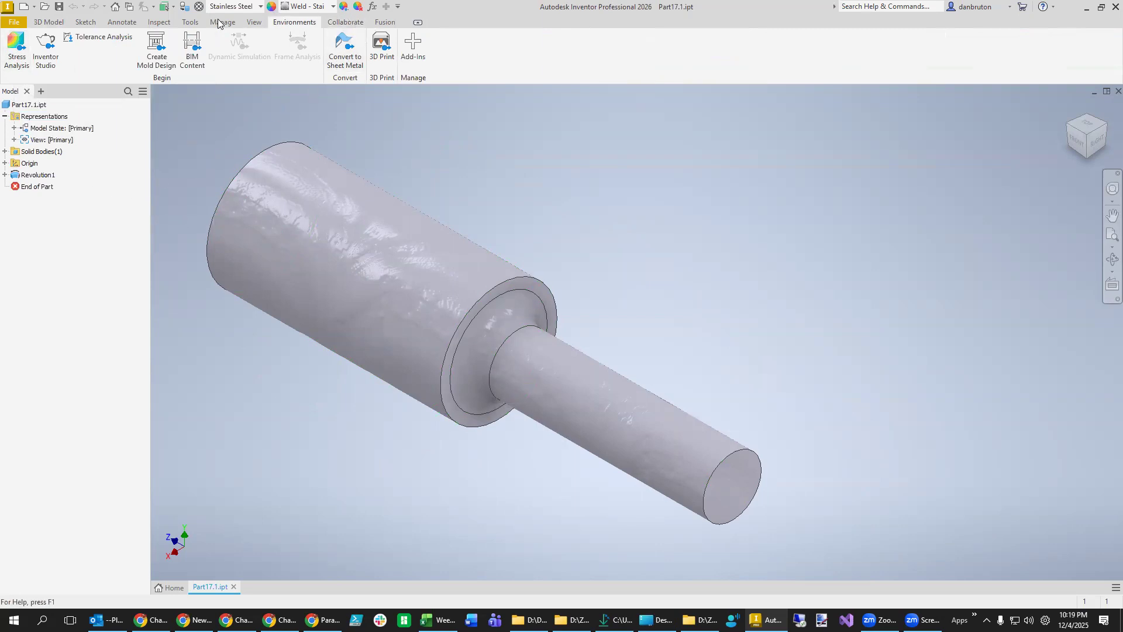
{"action": "left_click", "coordinate": [17, 49]}
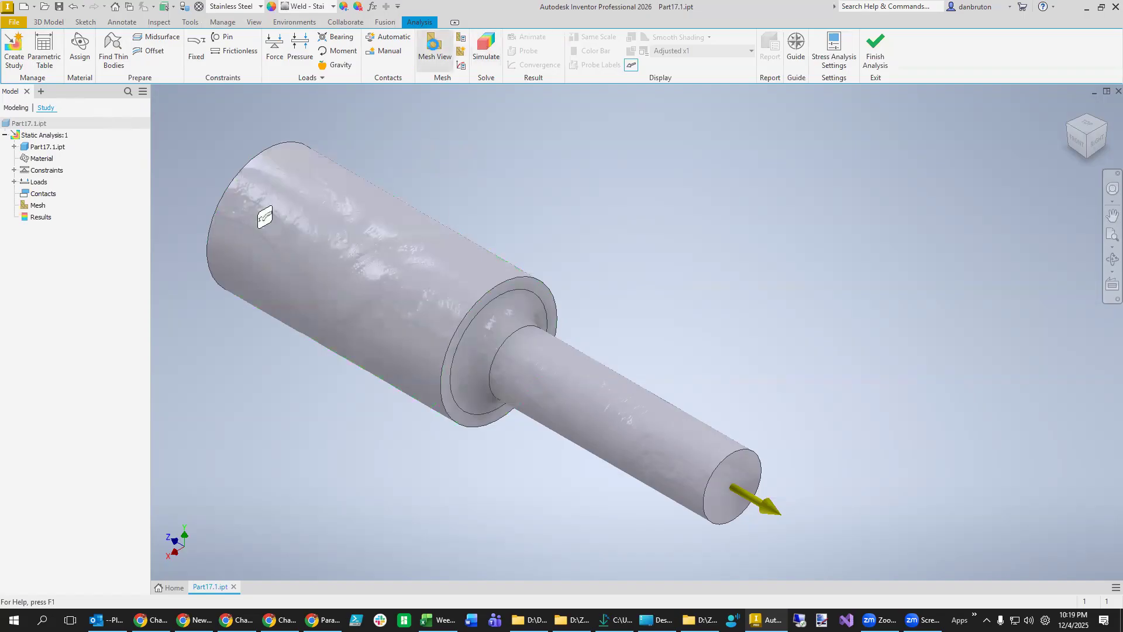
{"action": "left_click", "coordinate": [433, 51]}
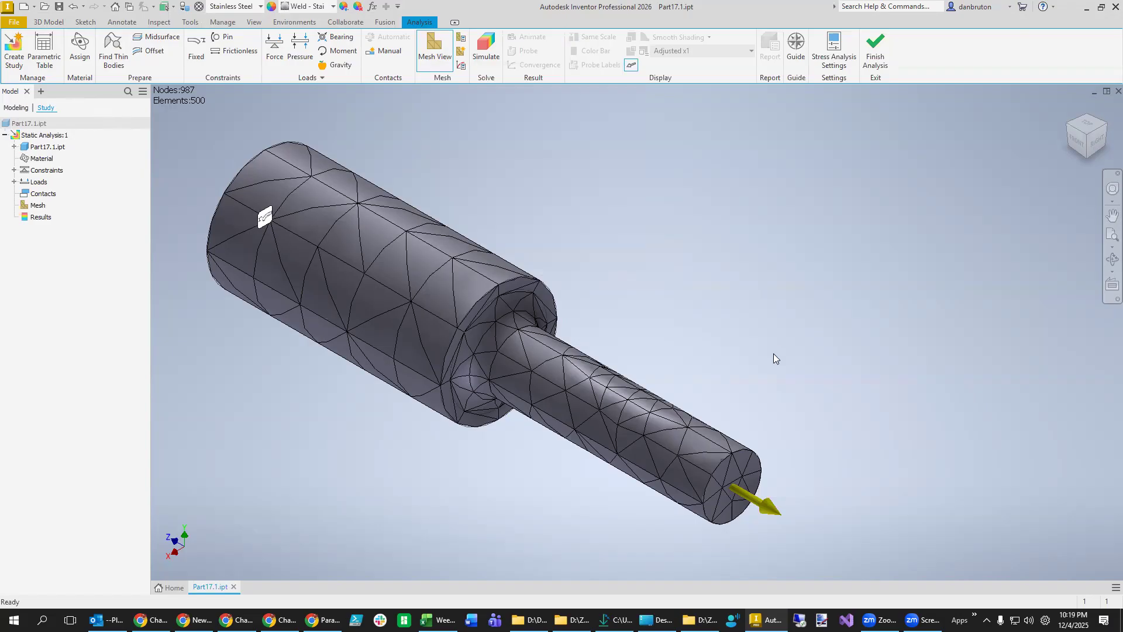
Begin a local mesh control with an element size of 0.1 mm.
{"action": "left_click", "coordinate": [462, 52]}
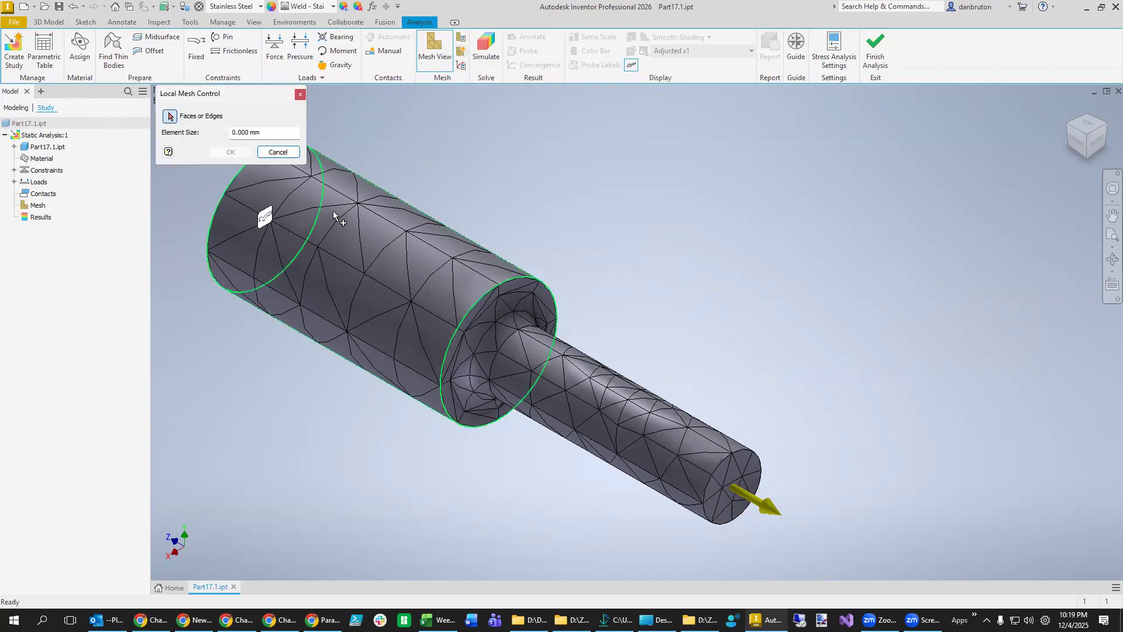
{"action": "left_click", "coordinate": [246, 132]}
{"action": "key", "text": "End"}
{"action": "scroll", "coordinate": [269, 198], "scroll_direction": "down", "scroll_amount": 2}
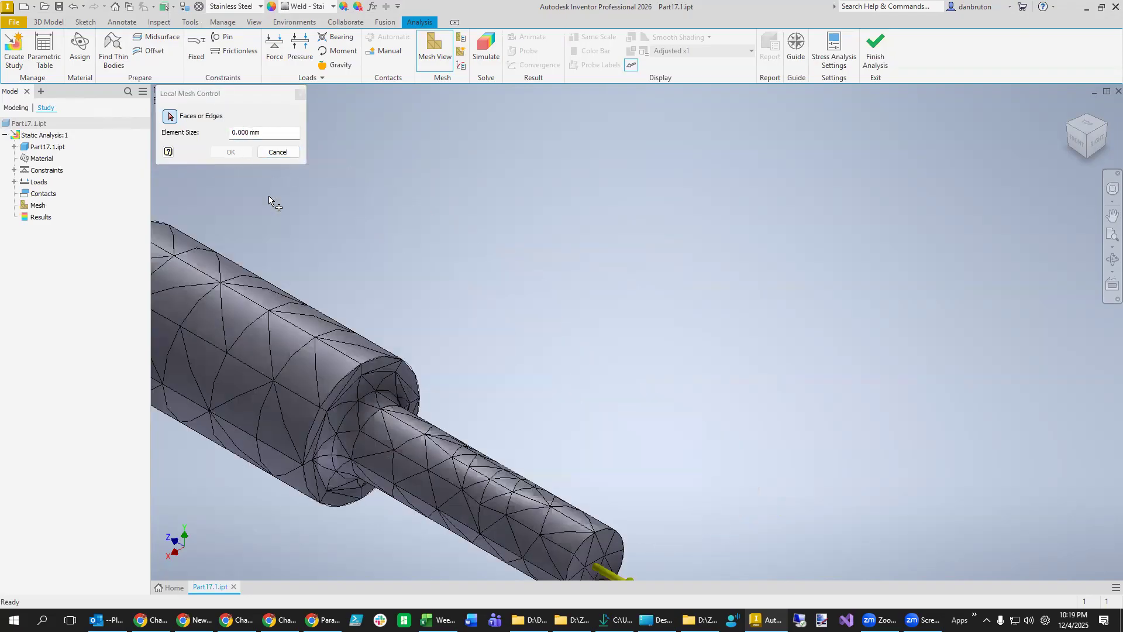
{"action": "left_click", "coordinate": [242, 132]}
{"action": "key", "text": "Delete"}
{"action": "type", "text": "1"}
Assign the local mesh control to the large cylinder and fillet faces, and try to update the mesh.
{"action": "left_click", "coordinate": [295, 350]}
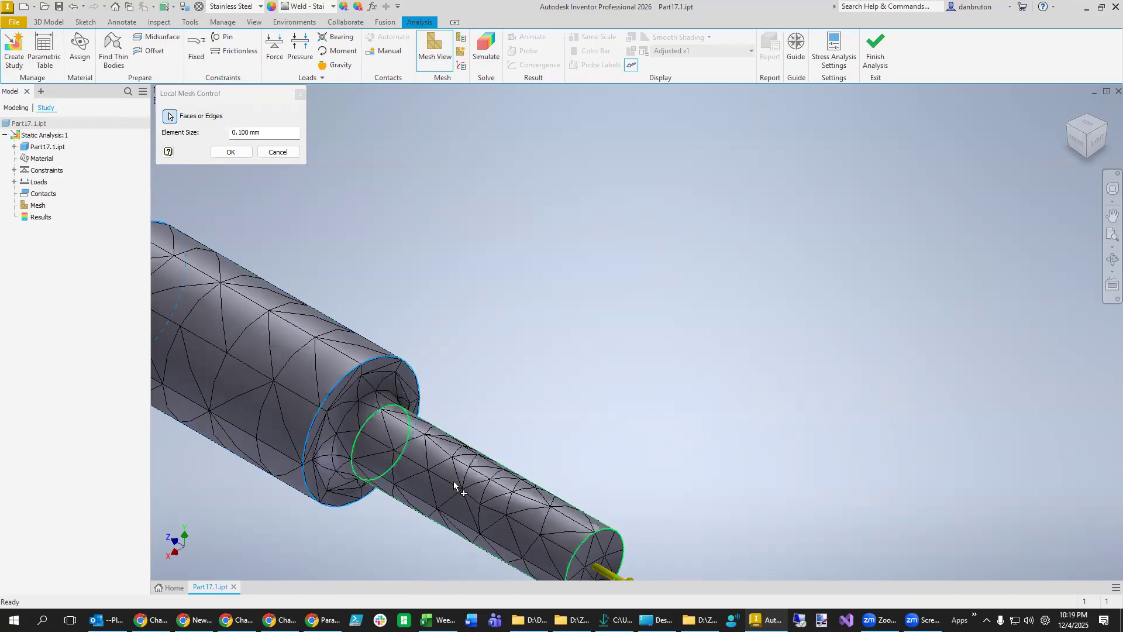
{"action": "left_click", "coordinate": [342, 404]}
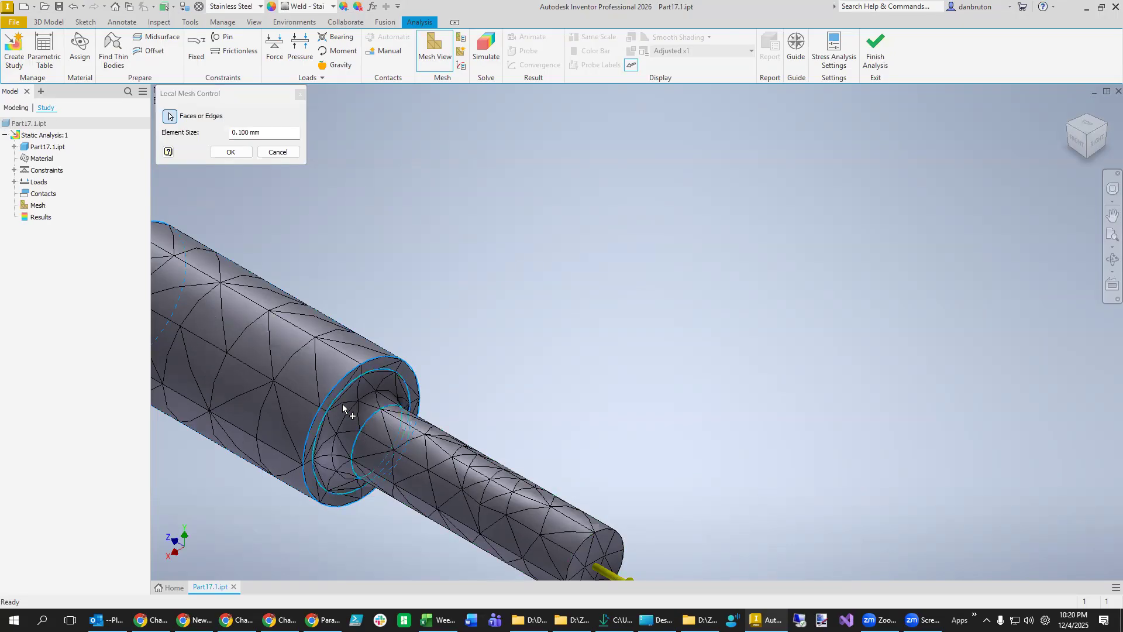
{"action": "left_click", "coordinate": [232, 152]}
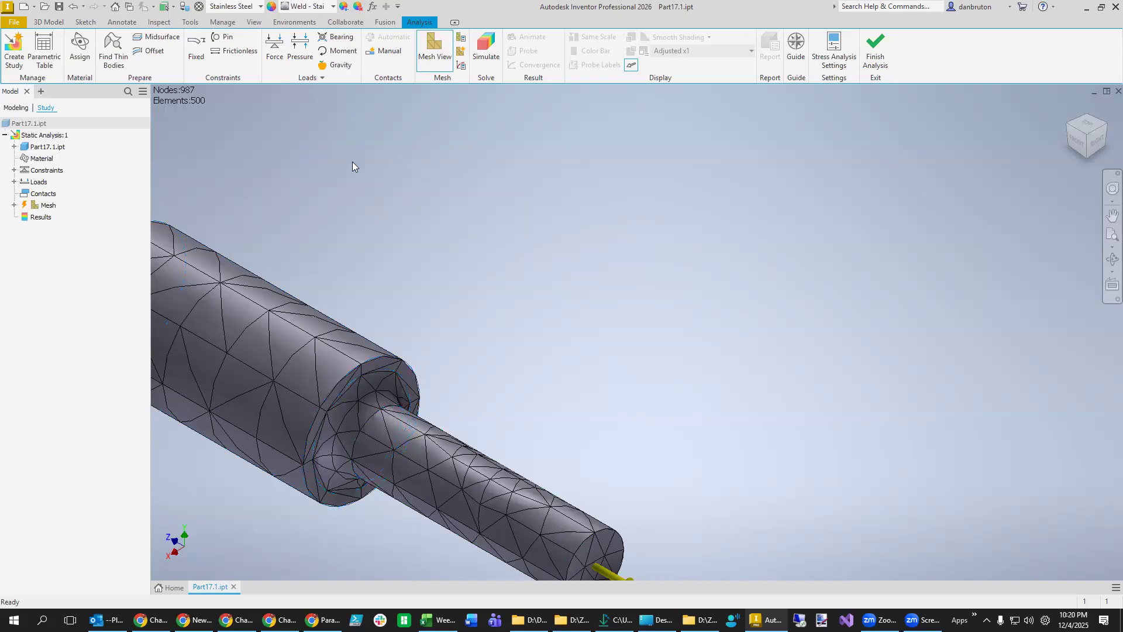
{"action": "right_click", "coordinate": [46, 207]}
{"action": "left_click", "coordinate": [82, 261]}
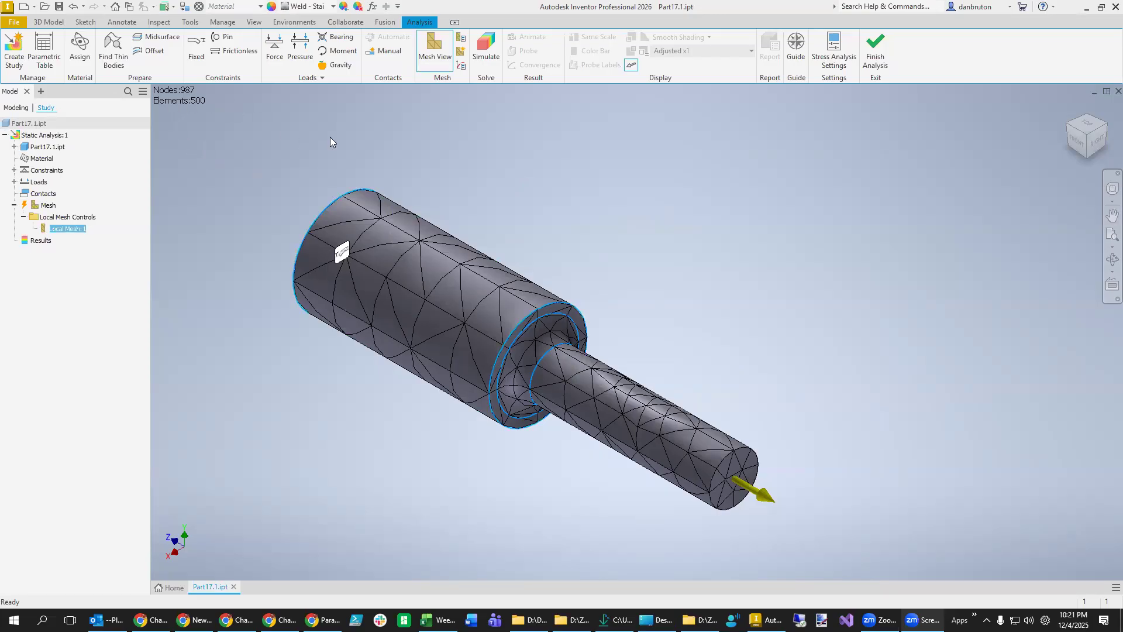
Create a second single-point static analysis study with the default settings and display its mesh.
{"action": "left_click", "coordinate": [11, 55]}
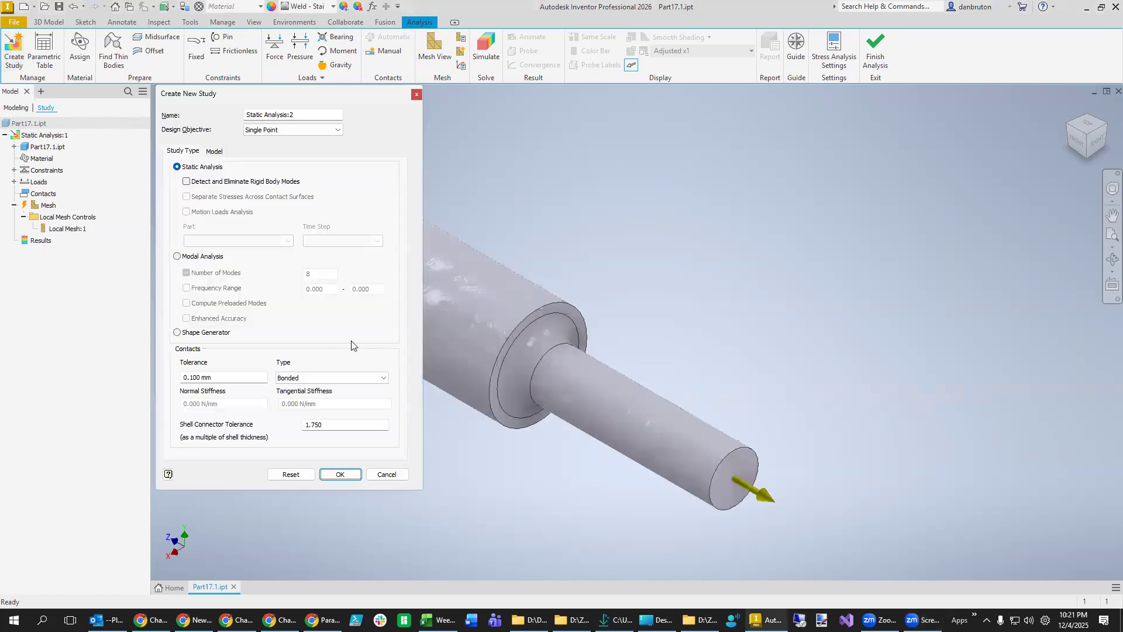
{"action": "left_click", "coordinate": [338, 475]}
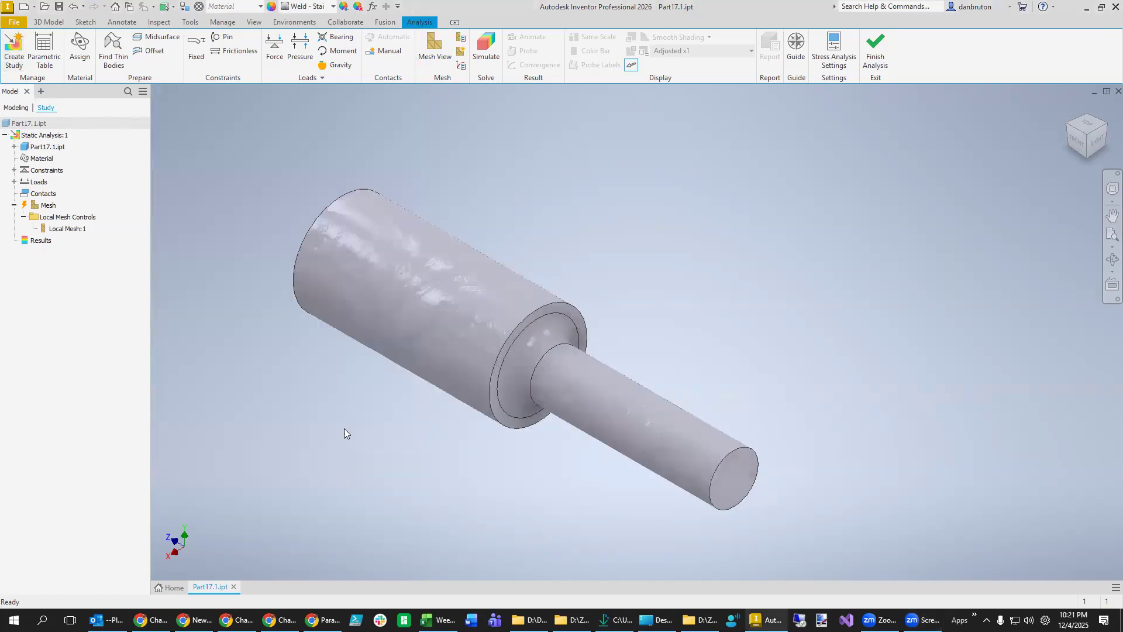
{"action": "left_click", "coordinate": [433, 52]}
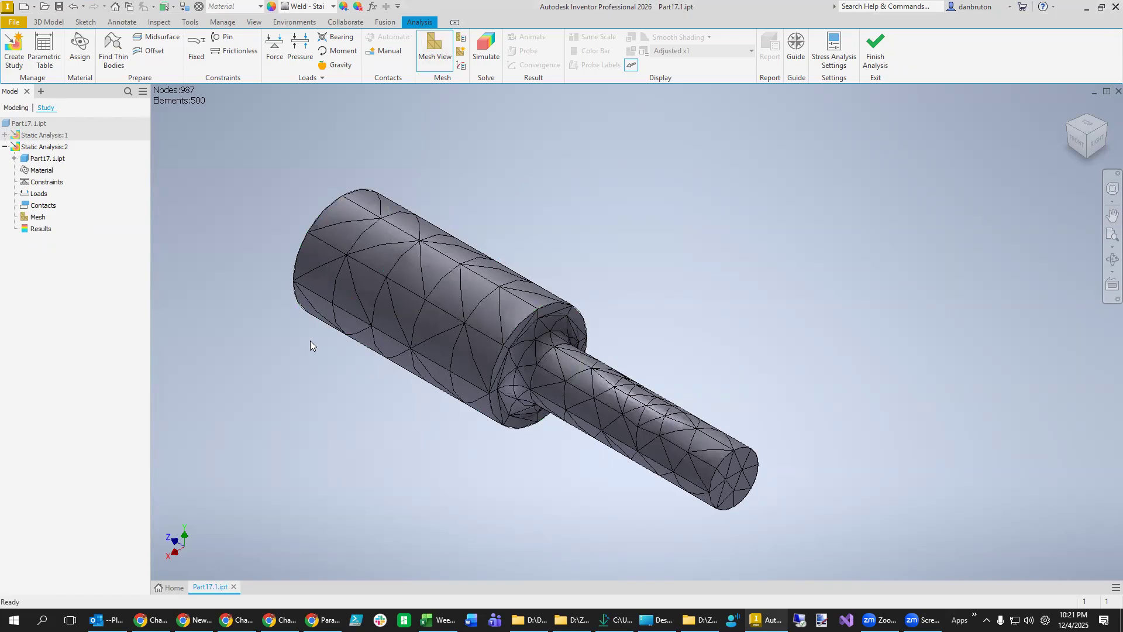
Reduce the average element size in the new study's mesh settings.
{"action": "left_click", "coordinate": [462, 37]}
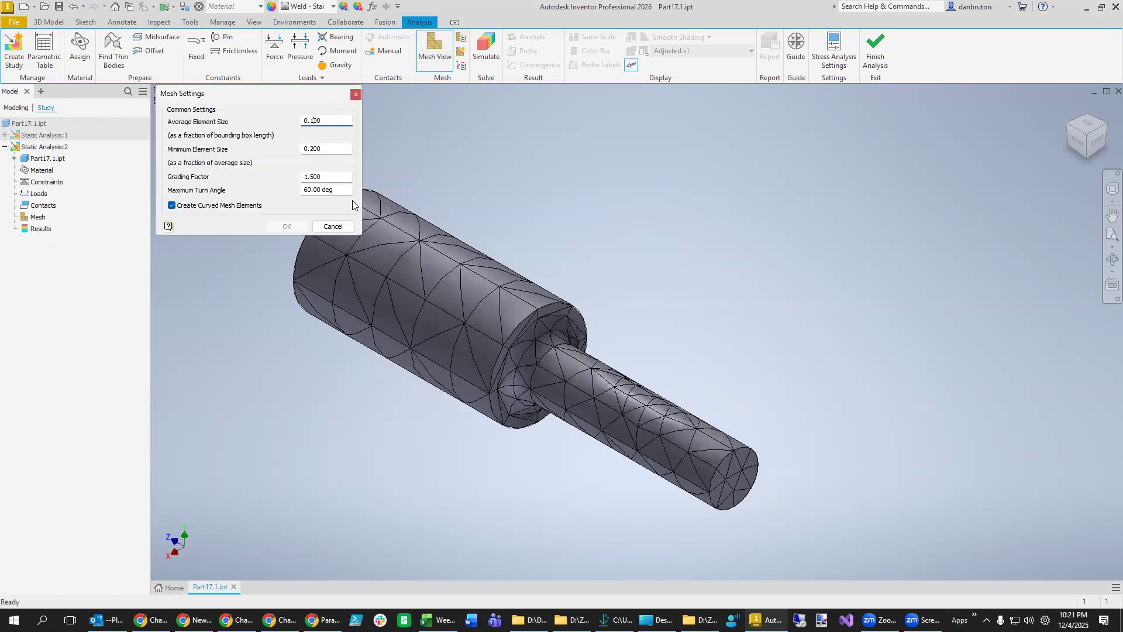
{"action": "key", "text": "BackSpace"}
{"action": "type", "text": "5"}
{"action": "left_click", "coordinate": [288, 227]}
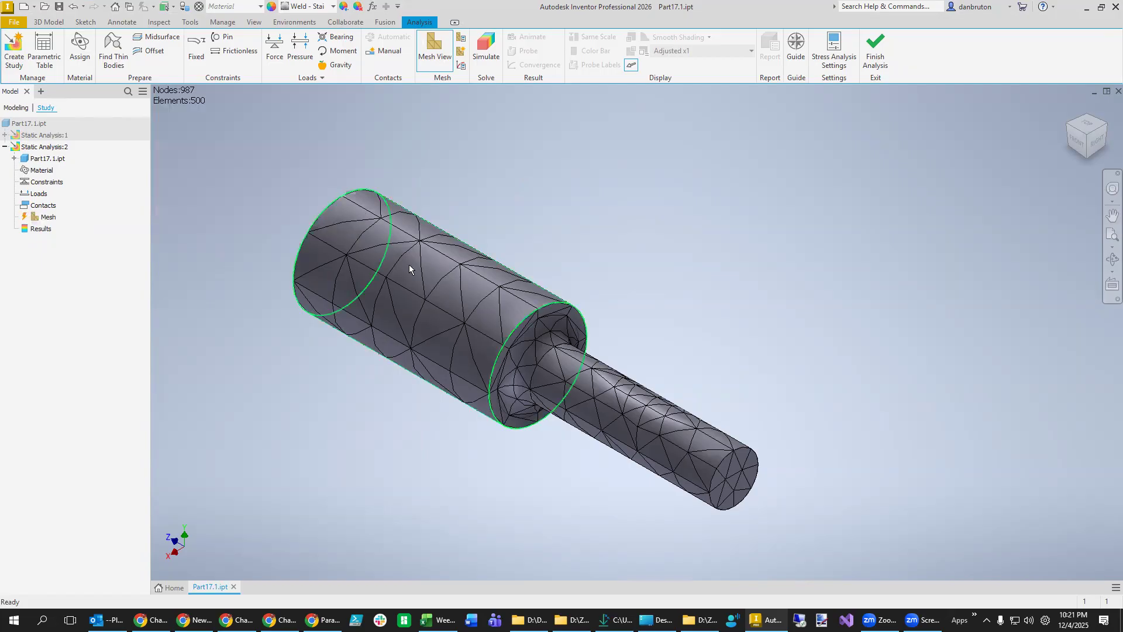
Update the new study's mesh to the changed settings and try to simulate it.
{"action": "right_click", "coordinate": [48, 217]}
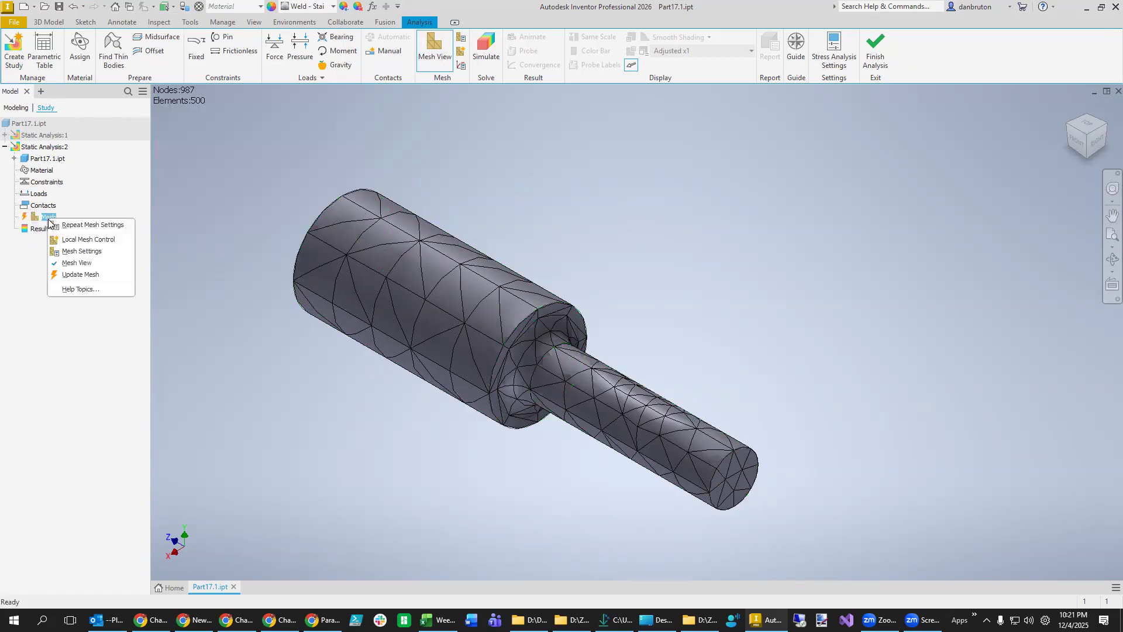
{"action": "left_click", "coordinate": [86, 264]}
{"action": "right_click", "coordinate": [49, 217]}
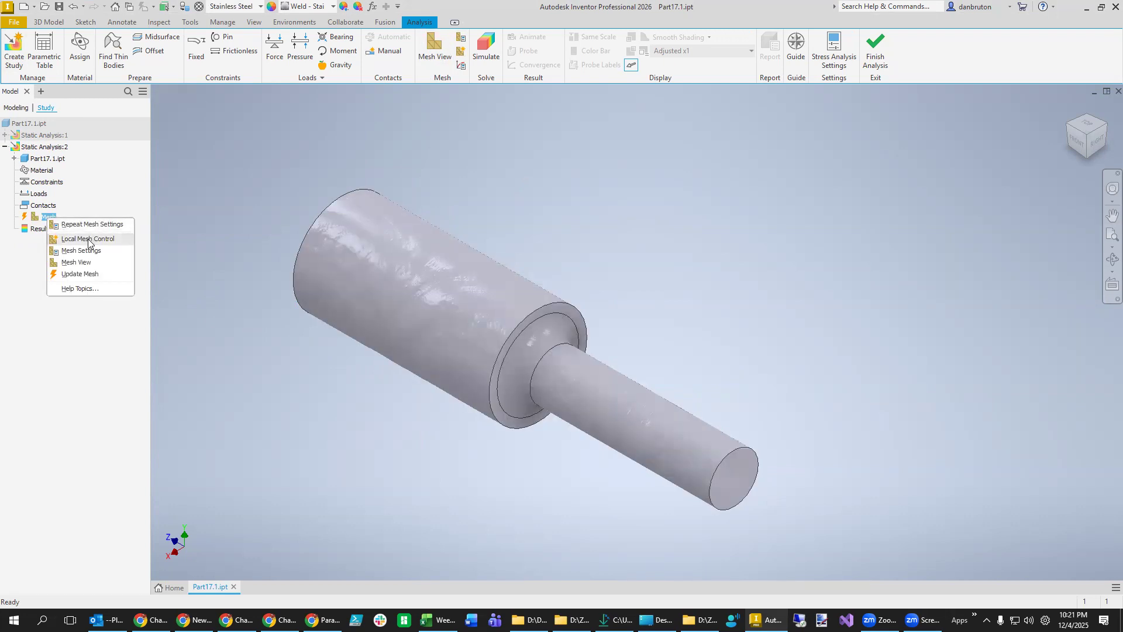
{"action": "left_click", "coordinate": [85, 275]}
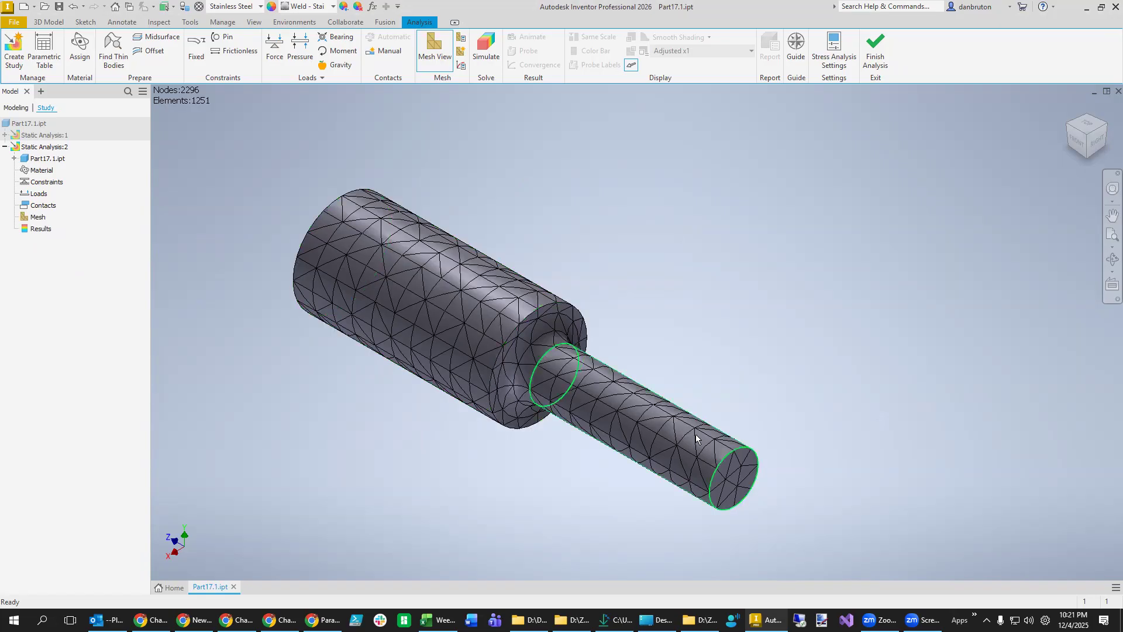
{"action": "left_click", "coordinate": [487, 46]}
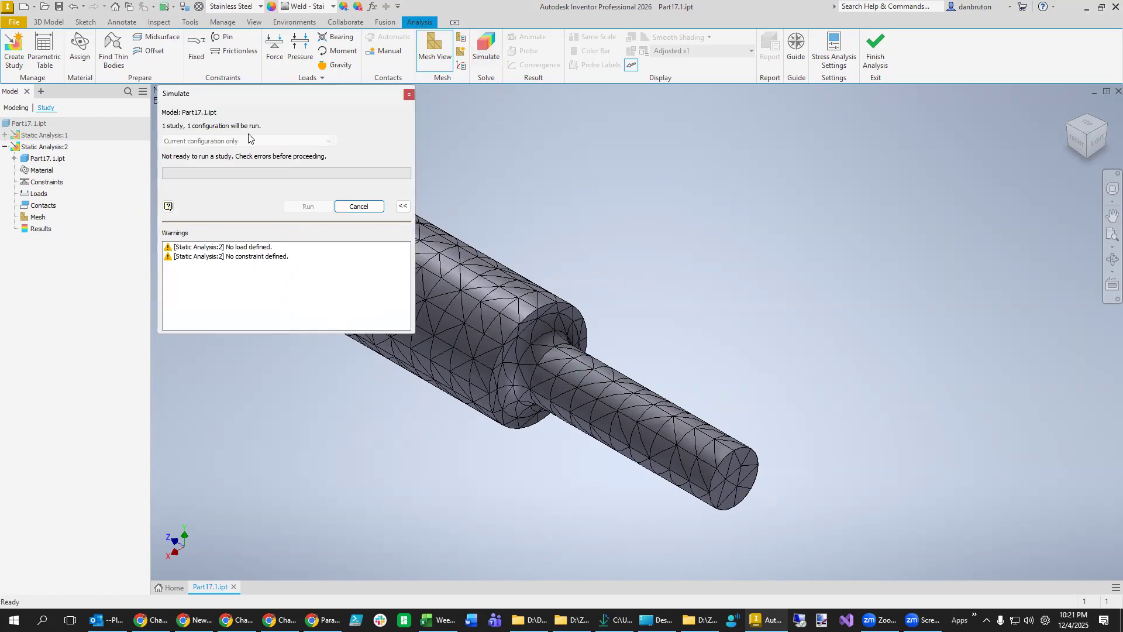
{"action": "left_click", "coordinate": [359, 205]}
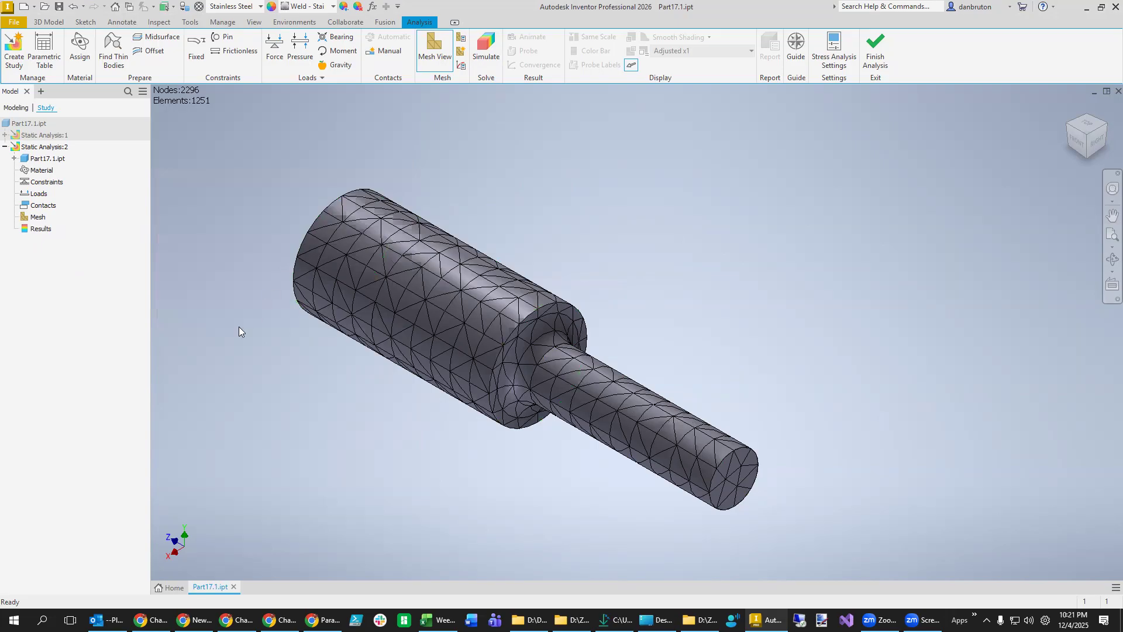
{"action": "middle_click_drag", "start_coordinate": [239, 340], "coordinate": [287, 378], "text": "shift"}
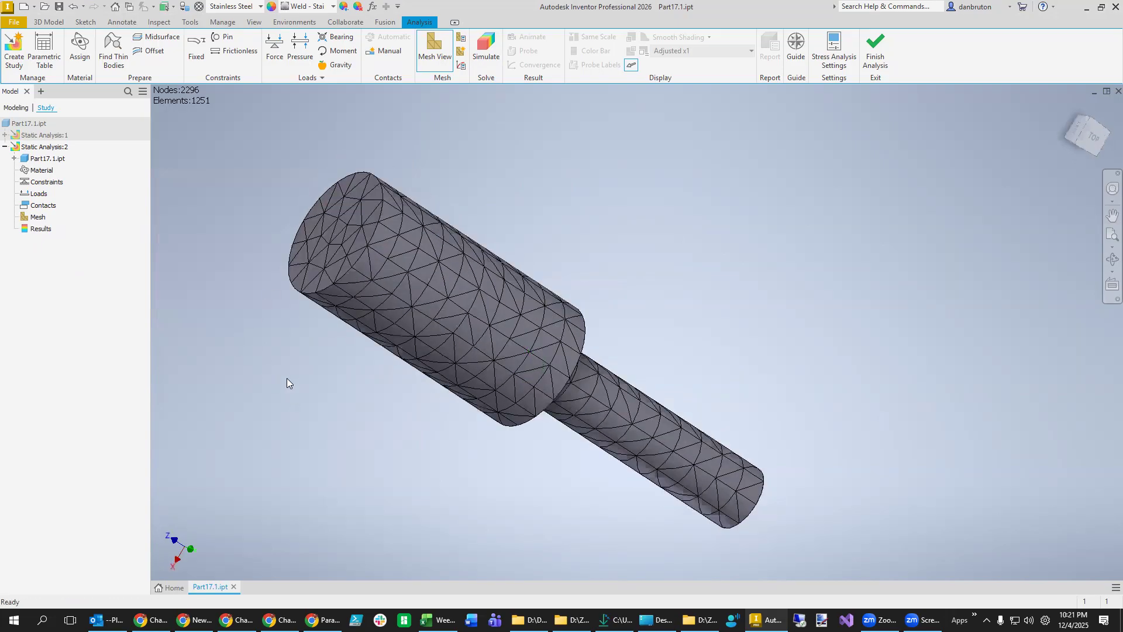
{"action": "left_click", "coordinate": [196, 48]}
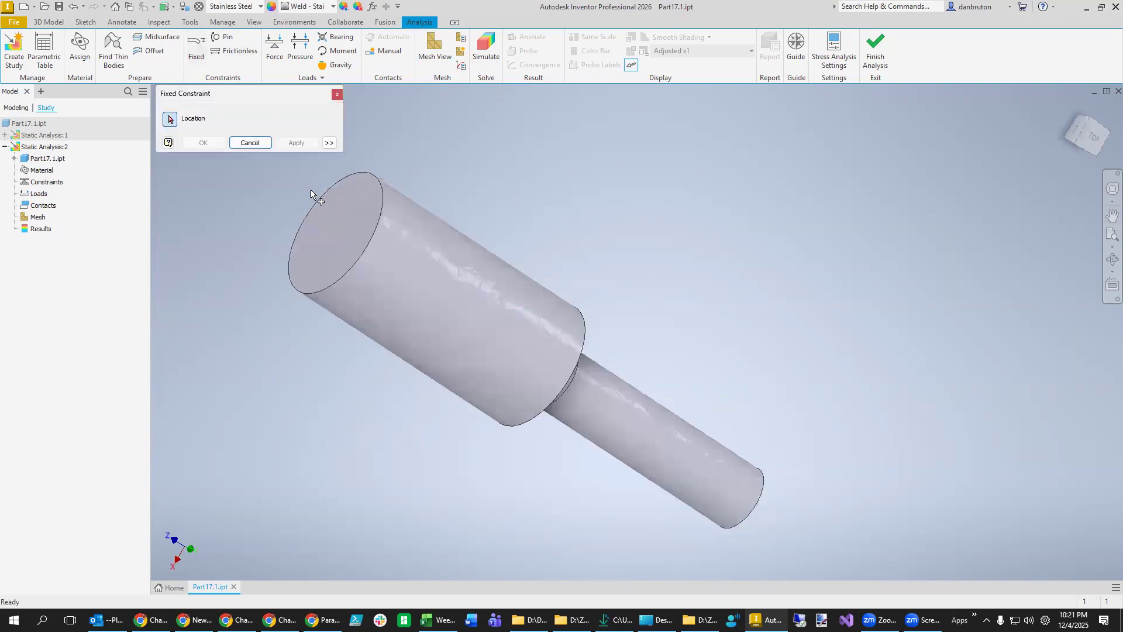
{"action": "left_click", "coordinate": [363, 237]}
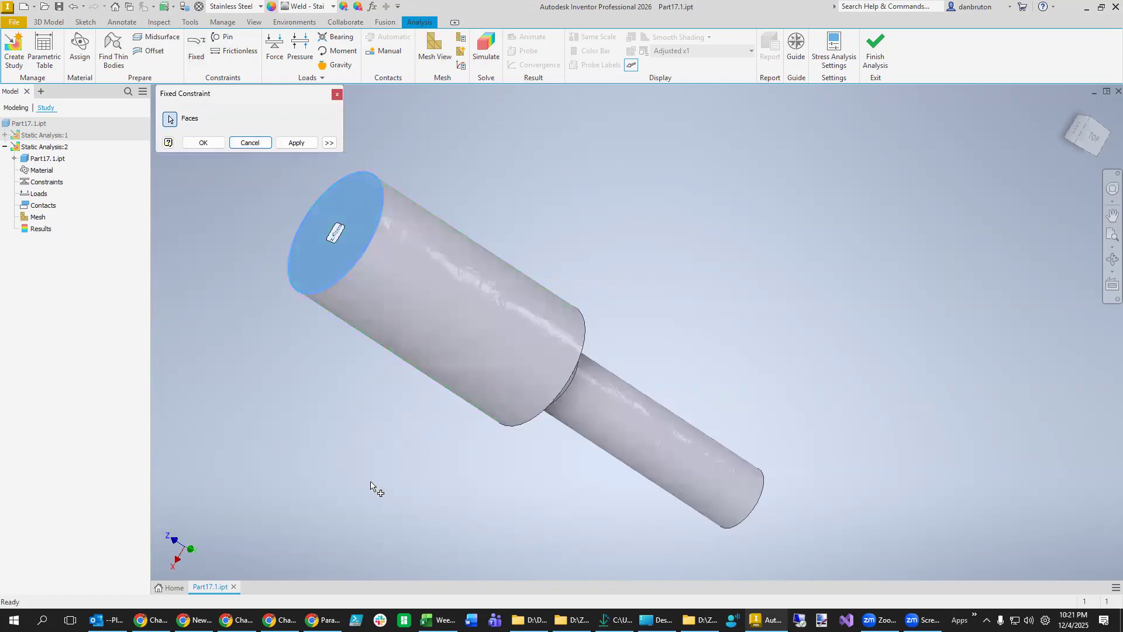
{"action": "left_click", "coordinate": [250, 143]}
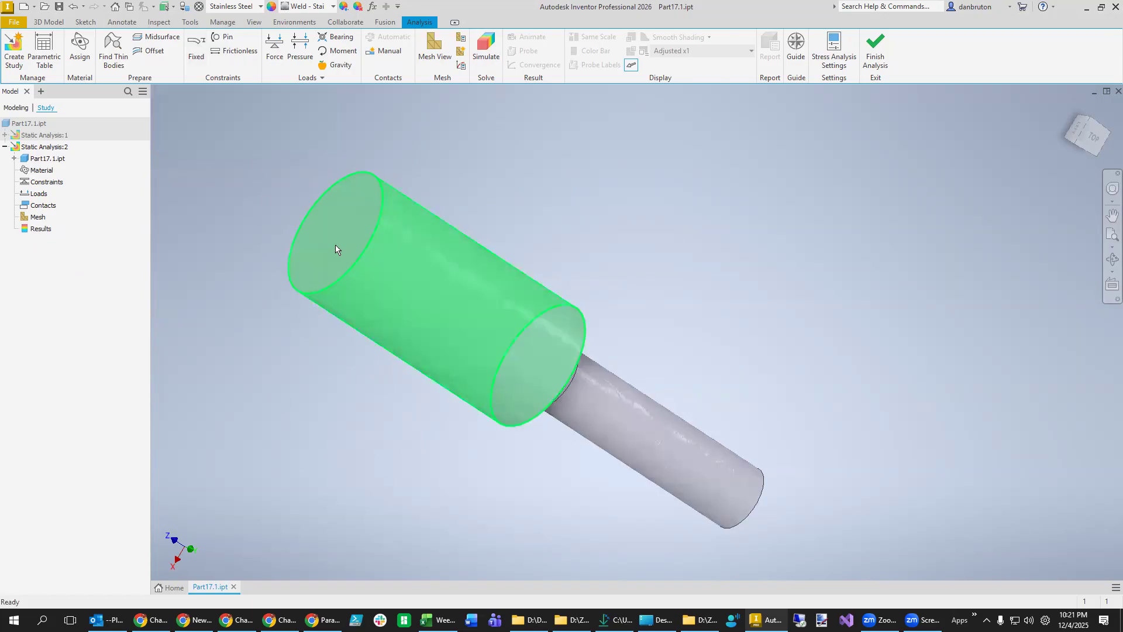
Apply a fixed constraint to the flat end face of the large cylinder.
{"action": "left_click", "coordinate": [199, 46]}
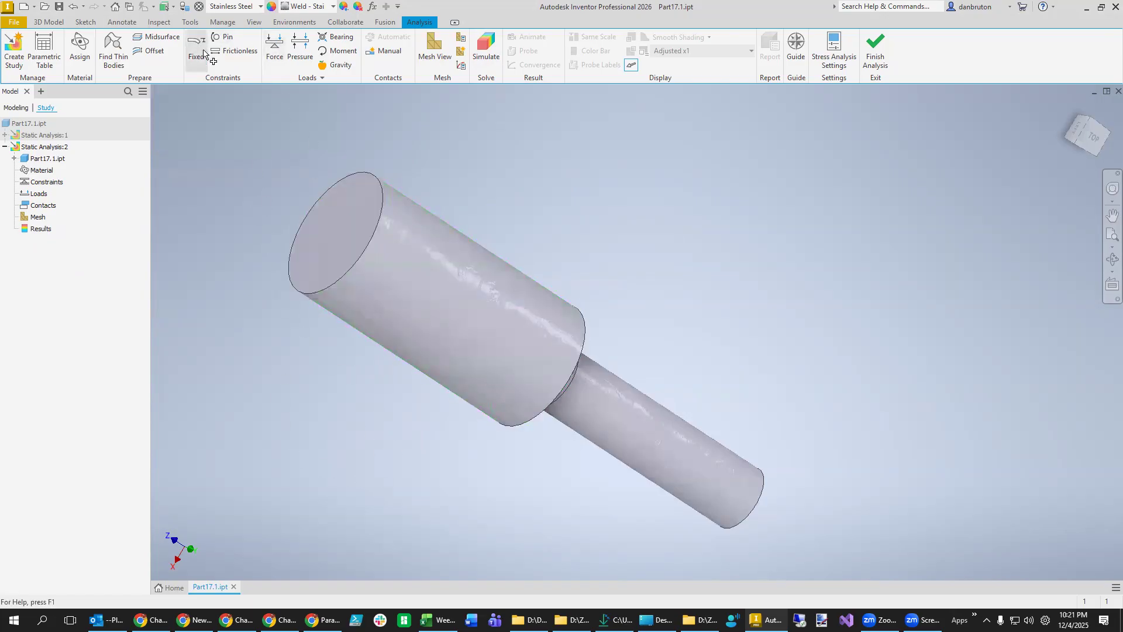
{"action": "left_click", "coordinate": [336, 232]}
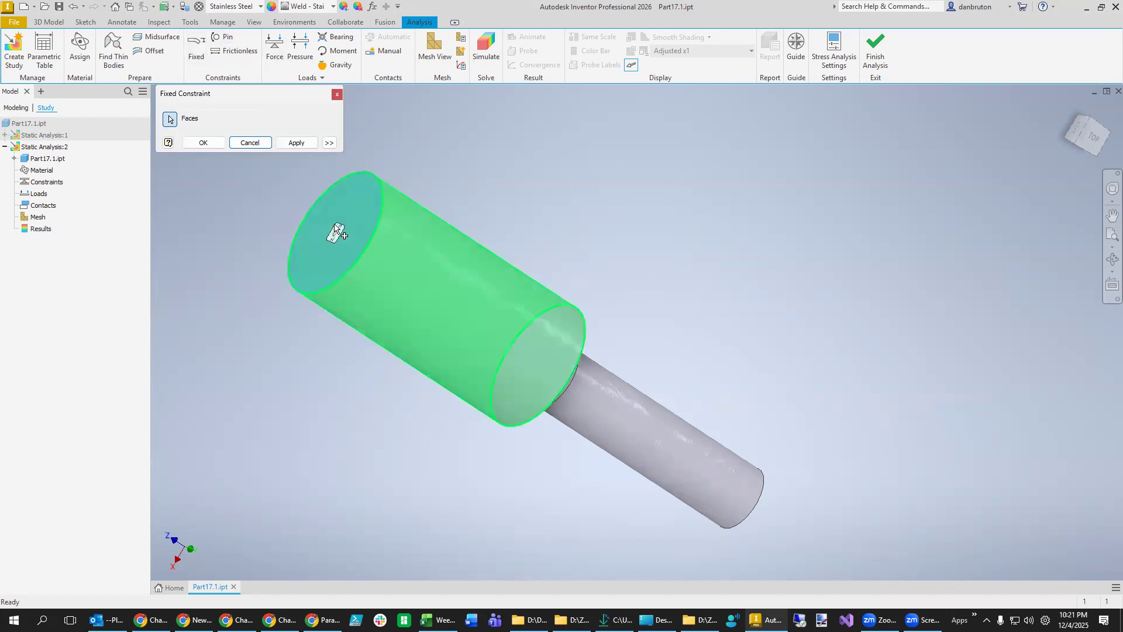
{"action": "left_click", "coordinate": [296, 142]}
{"action": "left_click", "coordinate": [337, 94]}
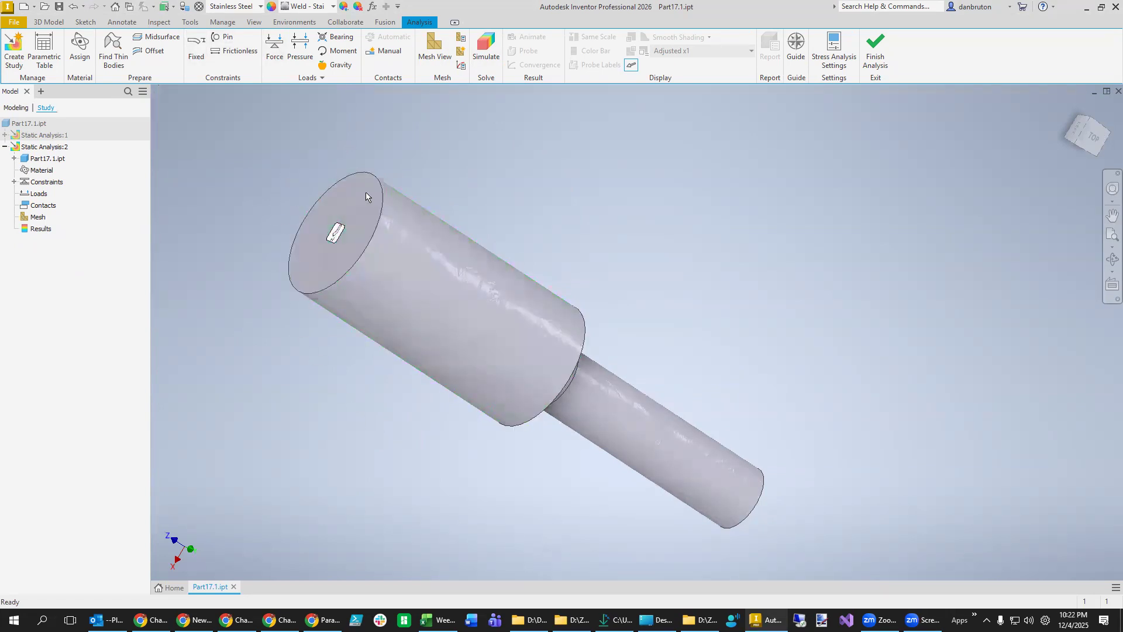
Apply a 50000 N force to the flat end face of the small cylinder.
{"action": "middle_click_drag", "start_coordinate": [460, 482], "coordinate": [364, 426], "text": "shift"}
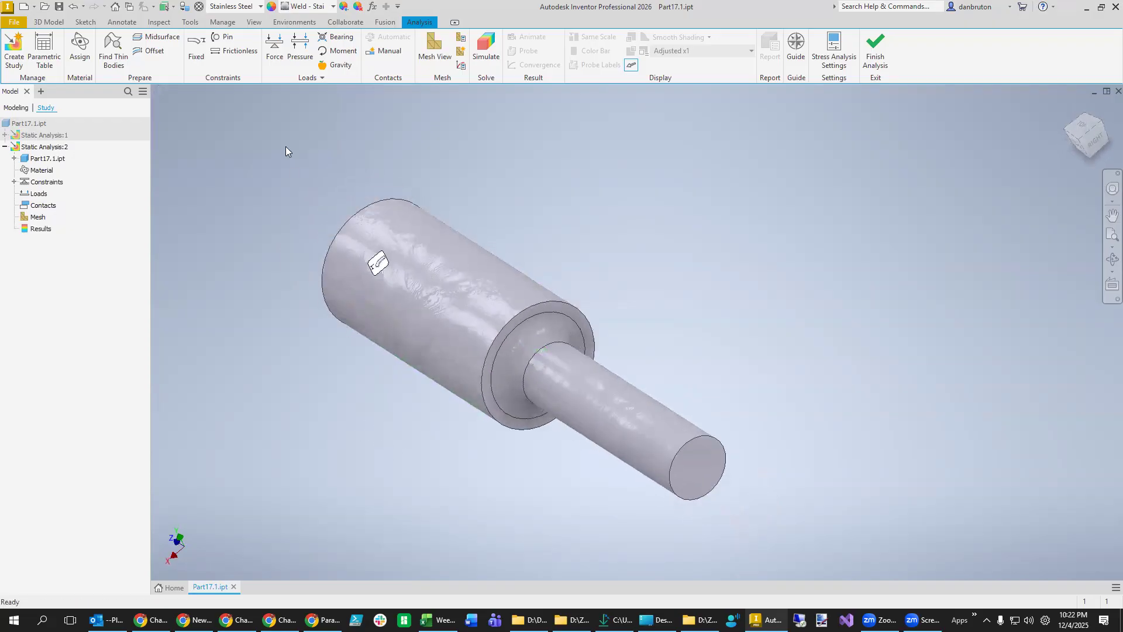
{"action": "left_click", "coordinate": [275, 45]}
{"action": "left_click", "coordinate": [694, 470]}
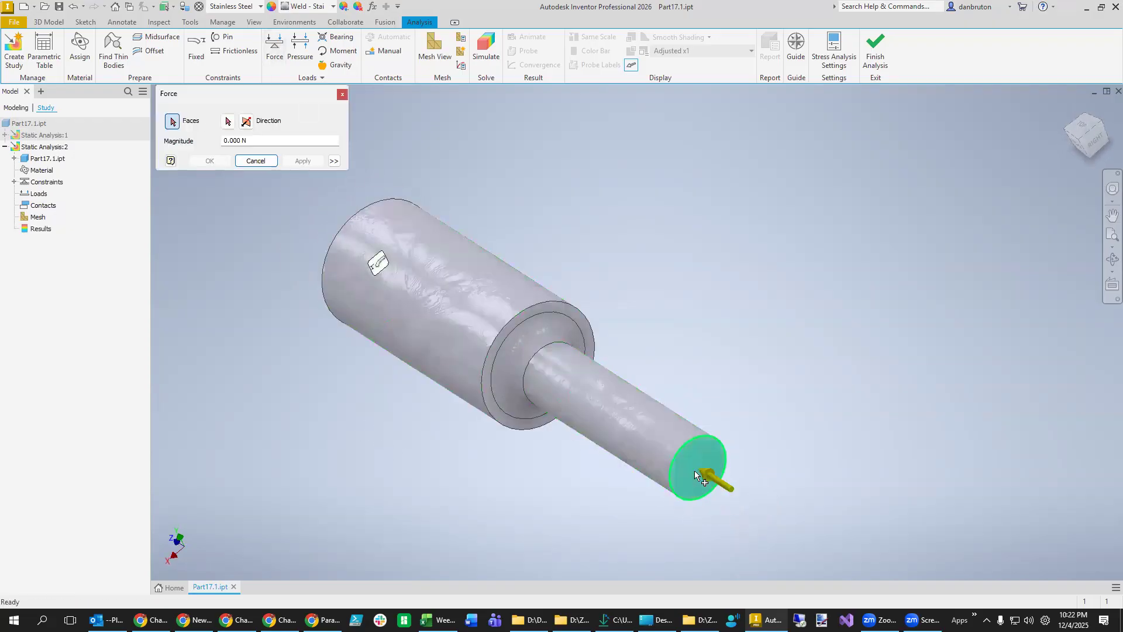
{"action": "double_click", "coordinate": [253, 140]}
{"action": "type", "text": "5"}
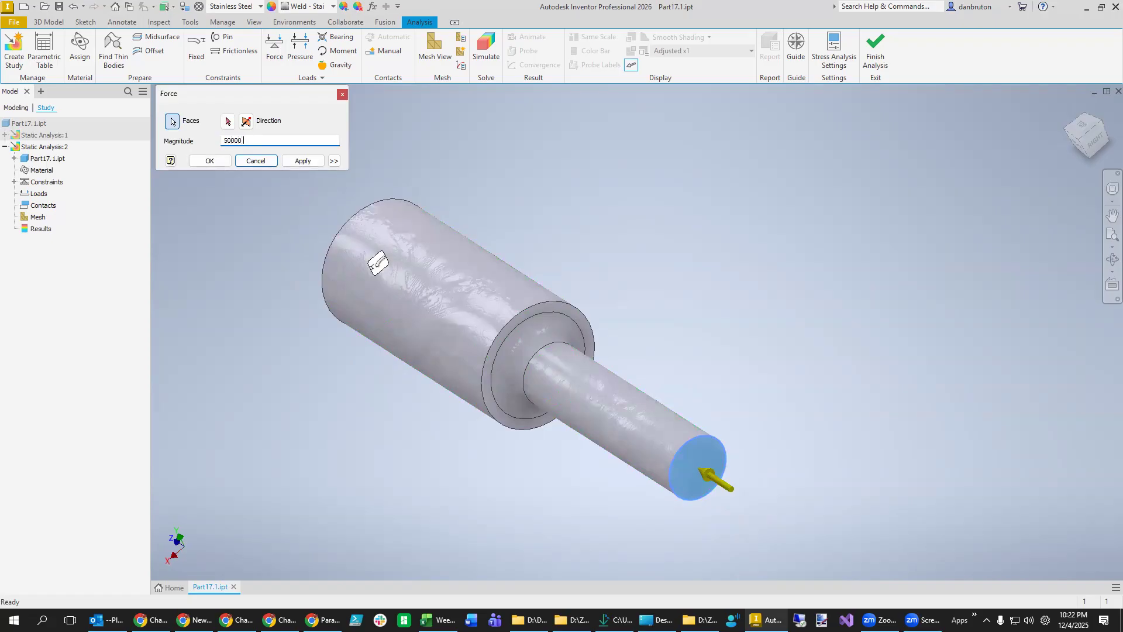
{"action": "key", "text": "Return"}
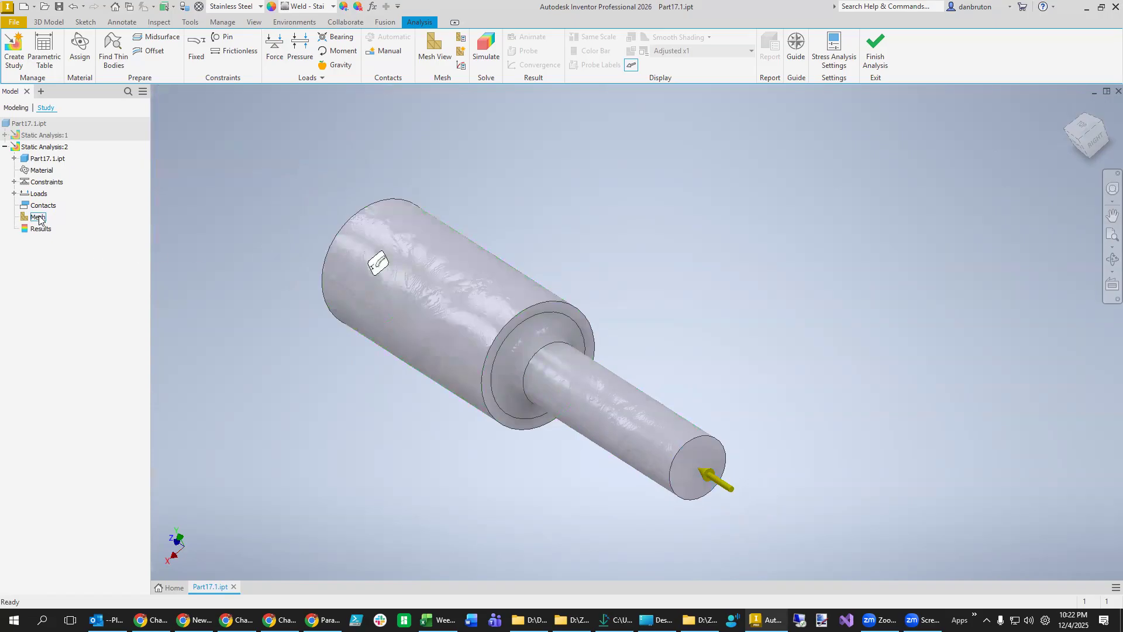
Edit the force load and flip its direction so it pulls away from the shaft.
{"action": "left_click", "coordinate": [13, 194]}
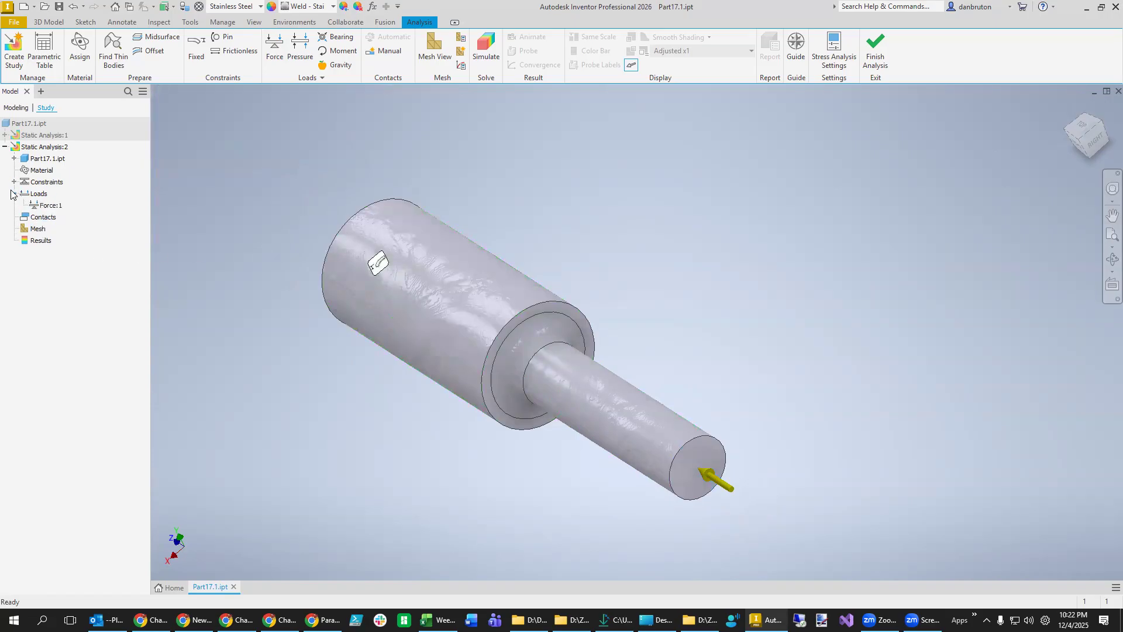
{"action": "right_click", "coordinate": [51, 206]}
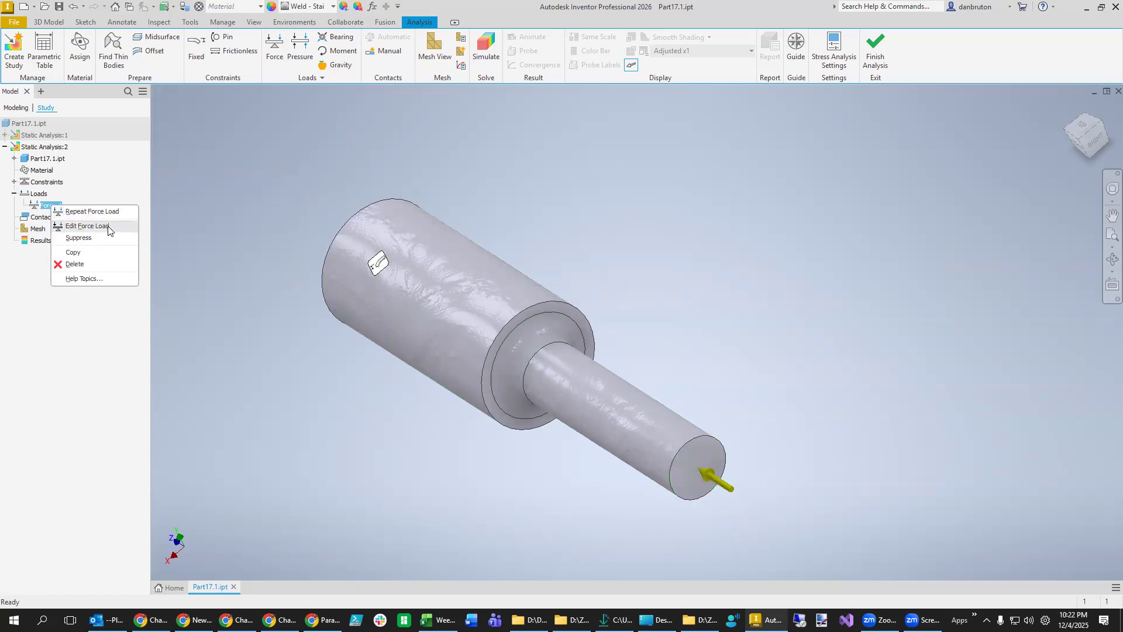
{"action": "left_click", "coordinate": [110, 229]}
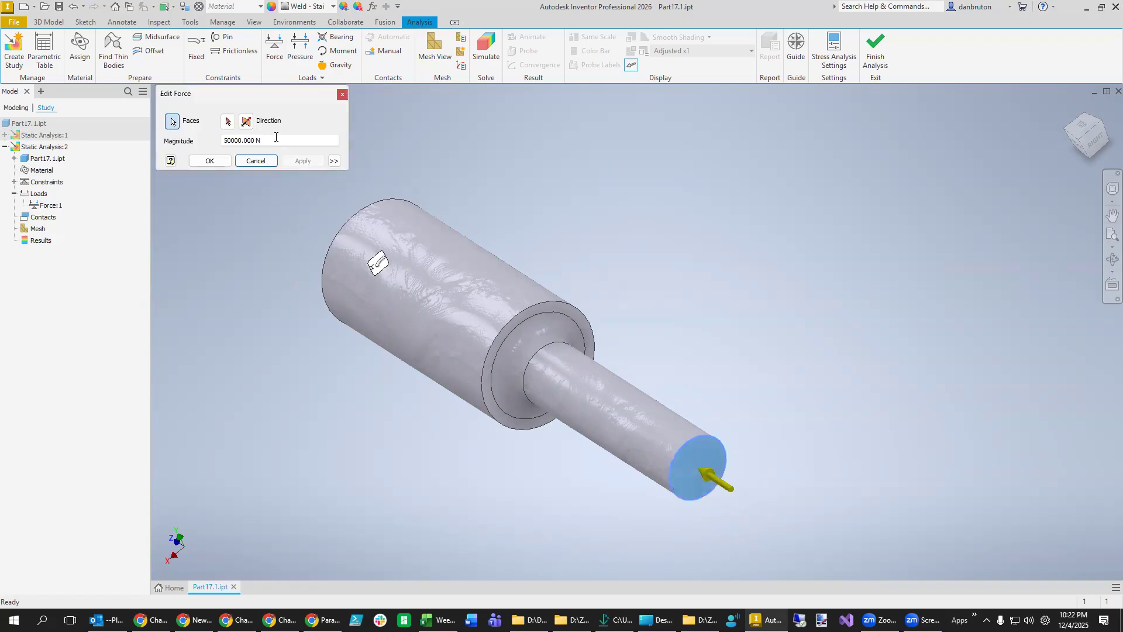
{"action": "left_click", "coordinate": [245, 122]}
{"action": "left_click", "coordinate": [210, 160]}
Run the simulation of the second study and display the mesh over its stress results.
{"action": "left_click", "coordinate": [486, 46]}
{"action": "left_click", "coordinate": [308, 206]}
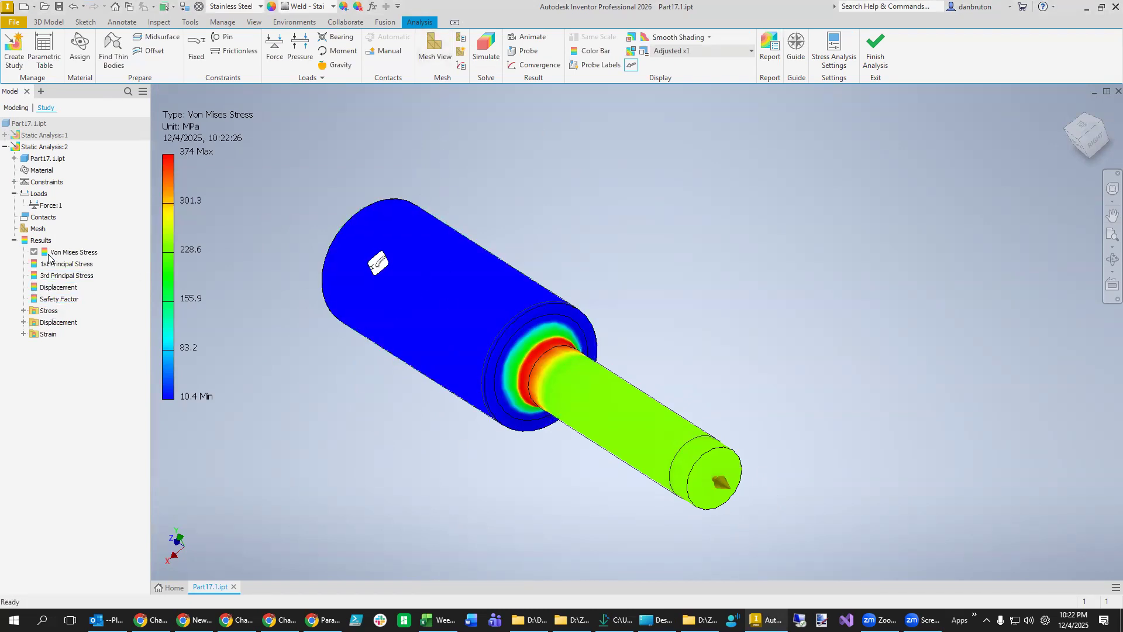
{"action": "right_click", "coordinate": [35, 229]}
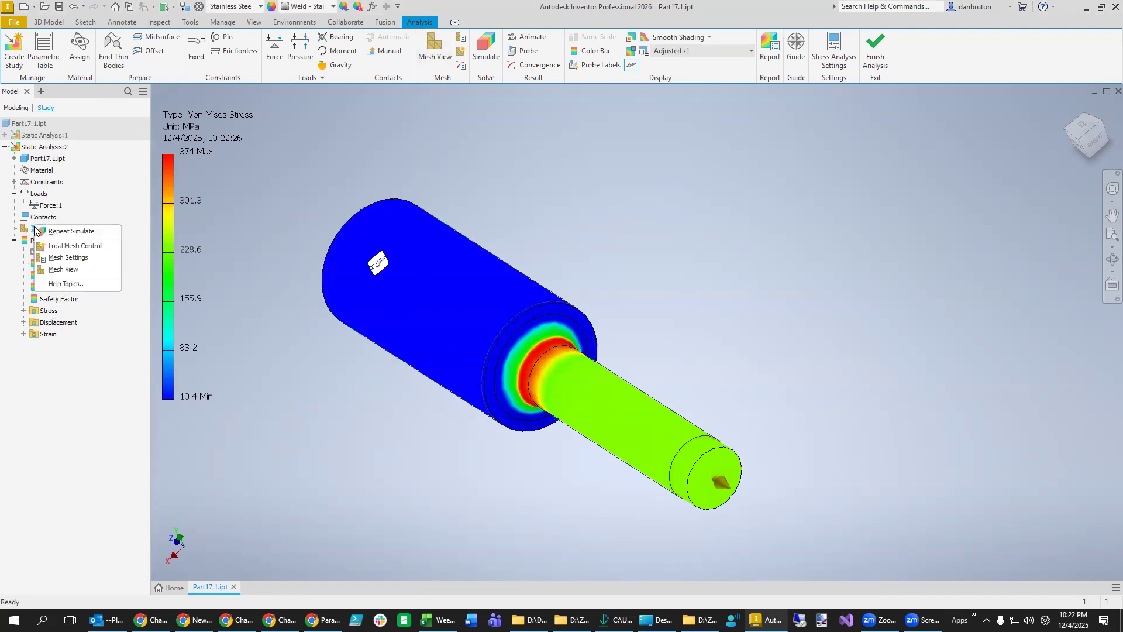
{"action": "left_click", "coordinate": [76, 253]}
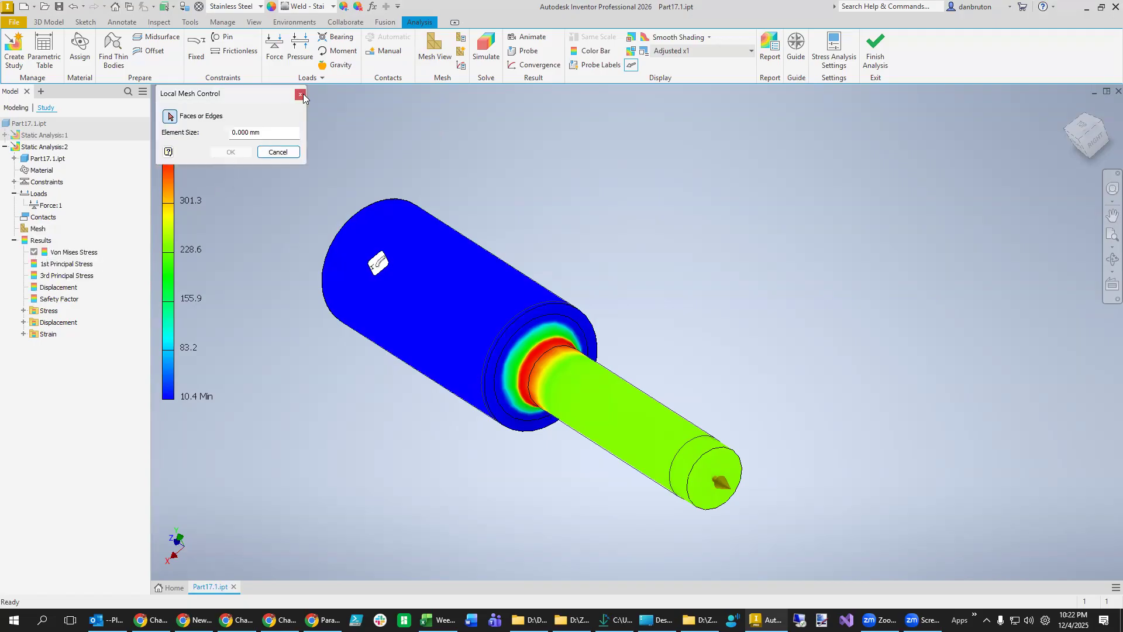
{"action": "left_click", "coordinate": [300, 95]}
{"action": "right_click", "coordinate": [42, 229]}
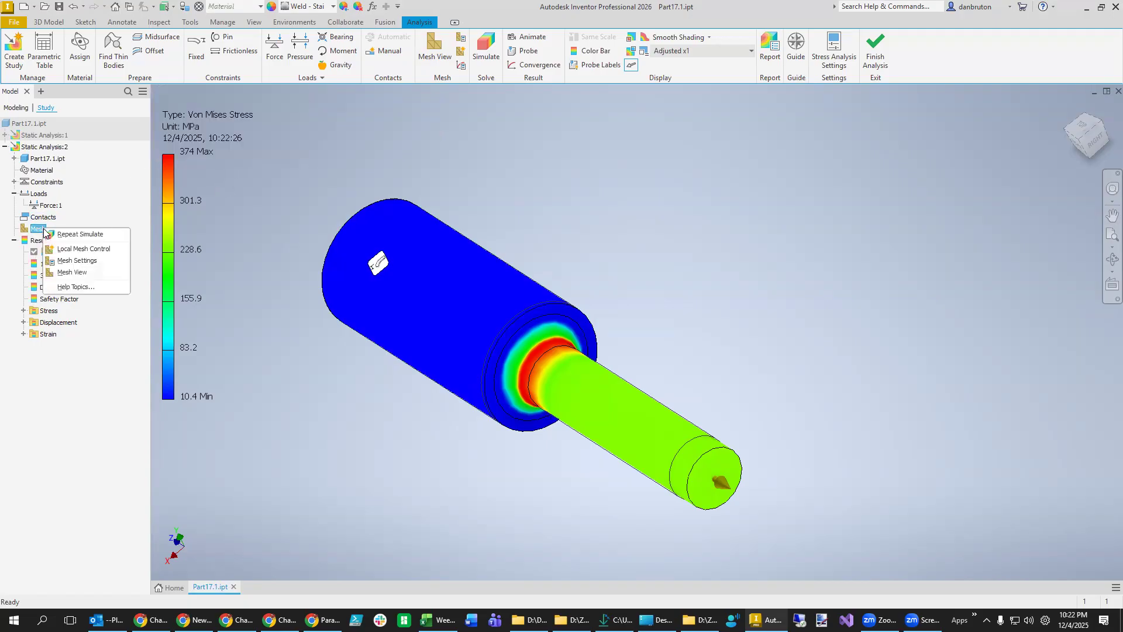
{"action": "left_click", "coordinate": [72, 272]}
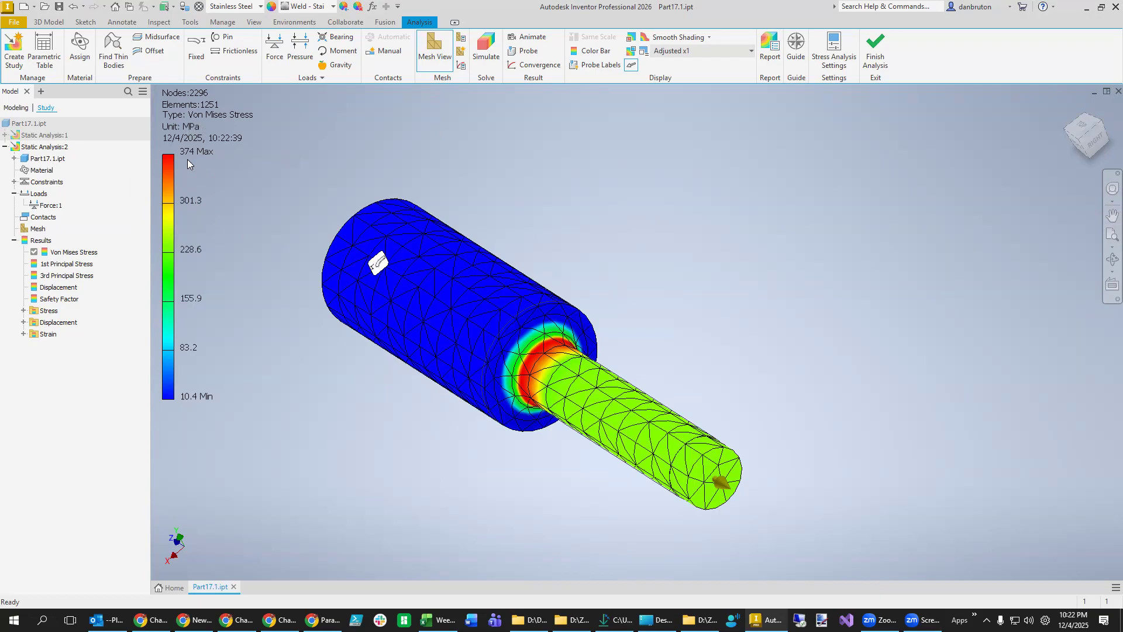
Set the mesh's average element size to 0.025 and rerun the simulation.
{"action": "left_click", "coordinate": [462, 38]}
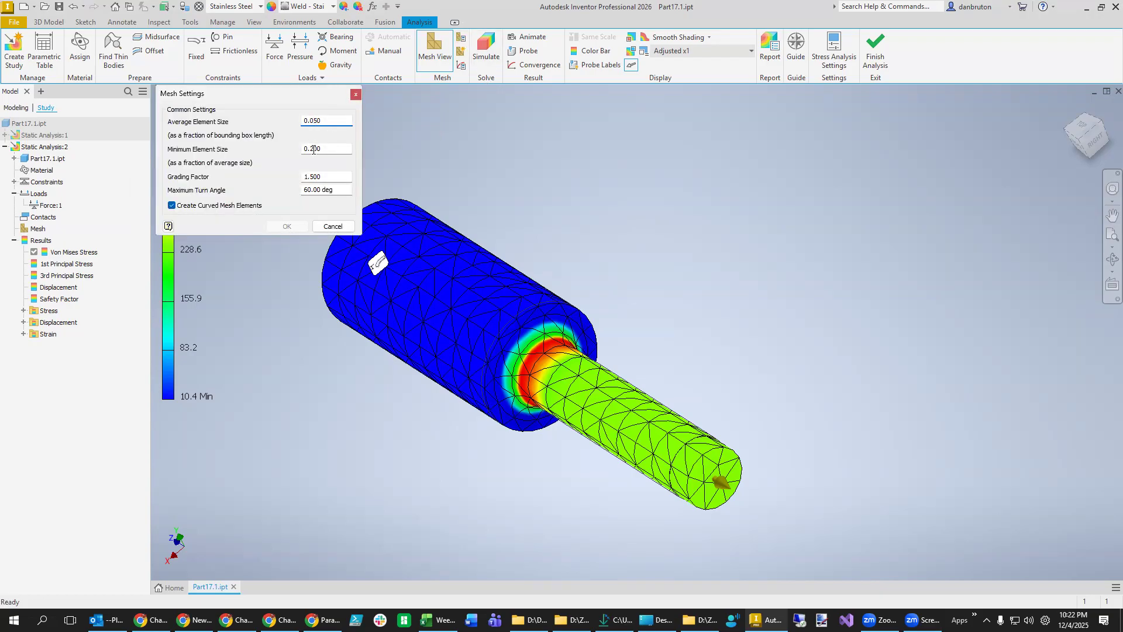
{"action": "left_click", "coordinate": [316, 120]}
{"action": "type", "text": "2"}
{"action": "left_click", "coordinate": [282, 225]}
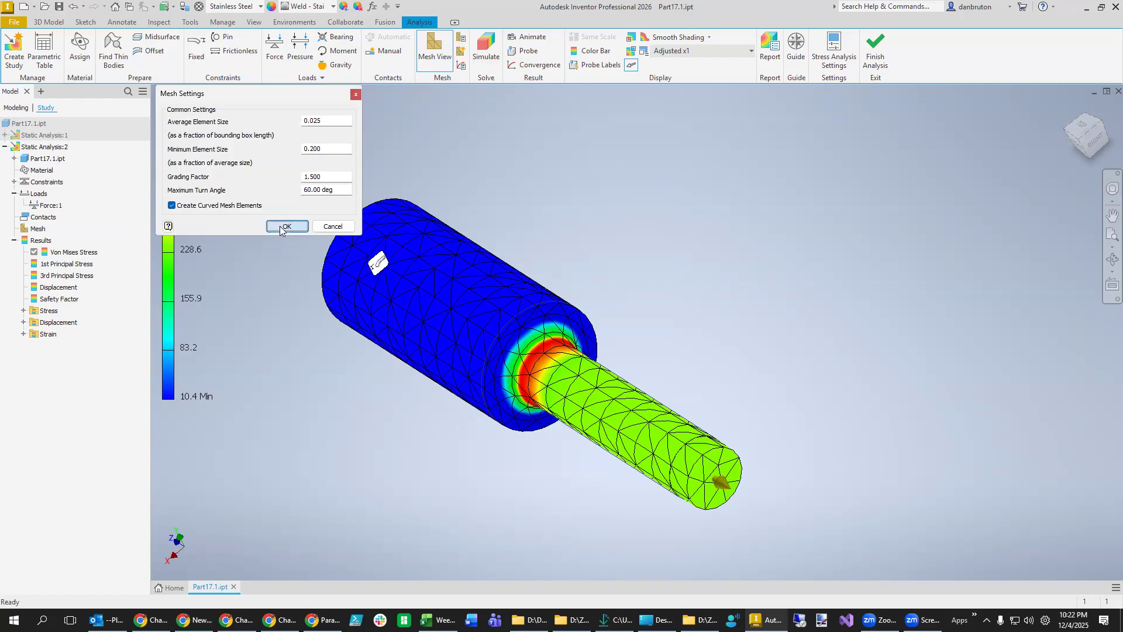
{"action": "left_click", "coordinate": [487, 50]}
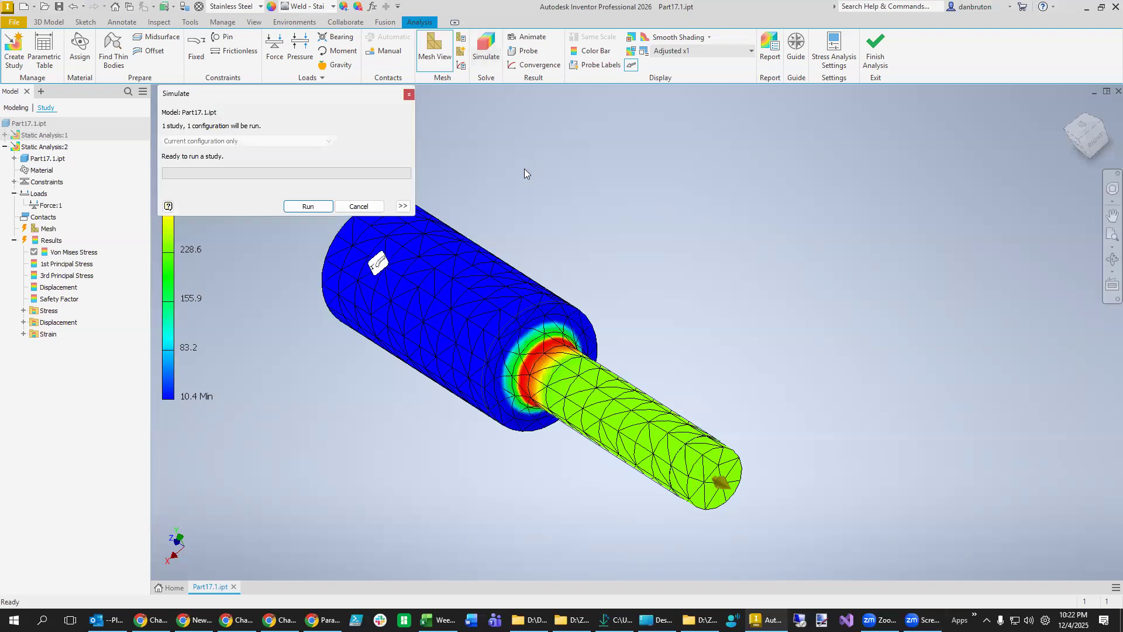
{"action": "left_click", "coordinate": [296, 208]}
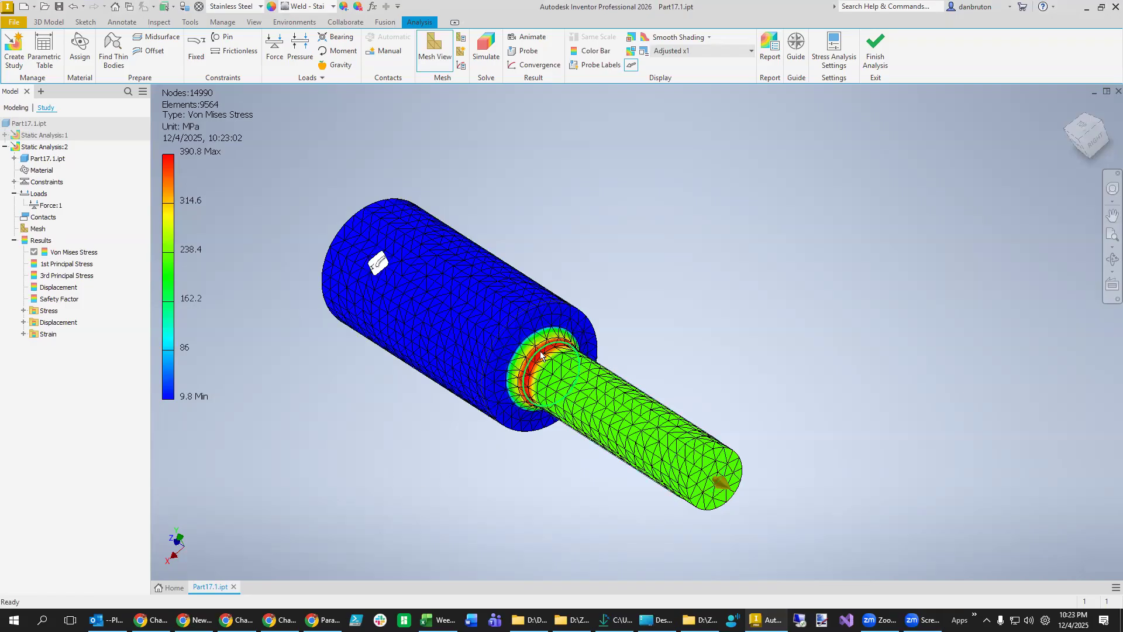
Examine the von Mises stress around the fillet, and switch to the Displacement result to inspect the shaft's deflection.
{"action": "scroll", "coordinate": [531, 415], "scroll_direction": "up", "scroll_amount": 5}
{"action": "scroll", "coordinate": [531, 414], "scroll_direction": "down", "scroll_amount": 6}
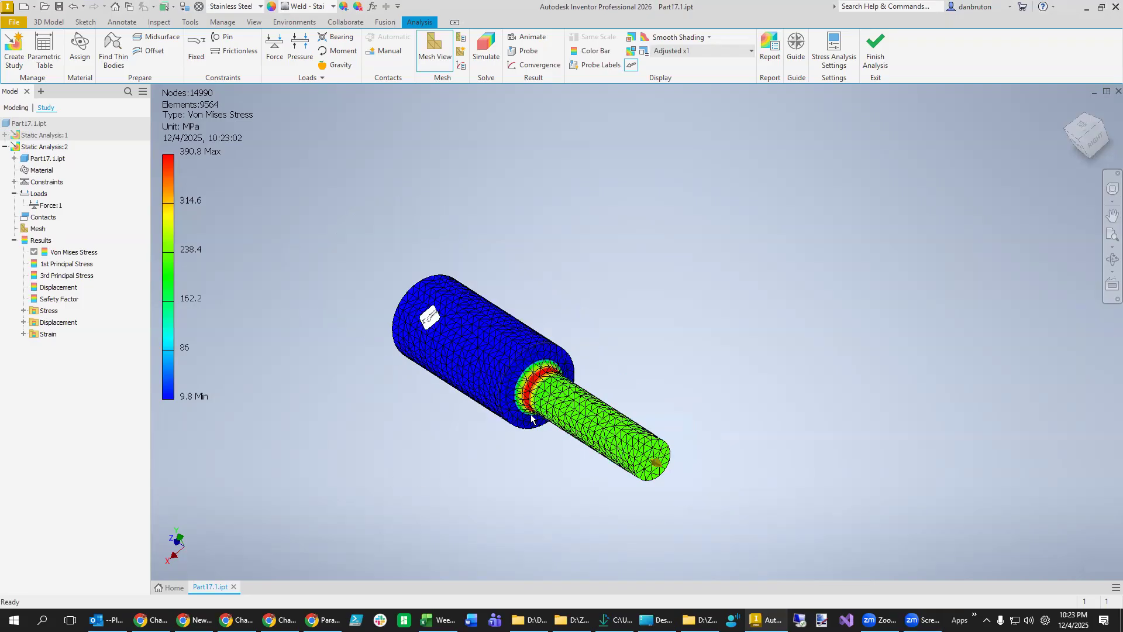
{"action": "scroll", "coordinate": [532, 414], "scroll_direction": "down", "scroll_amount": 3}
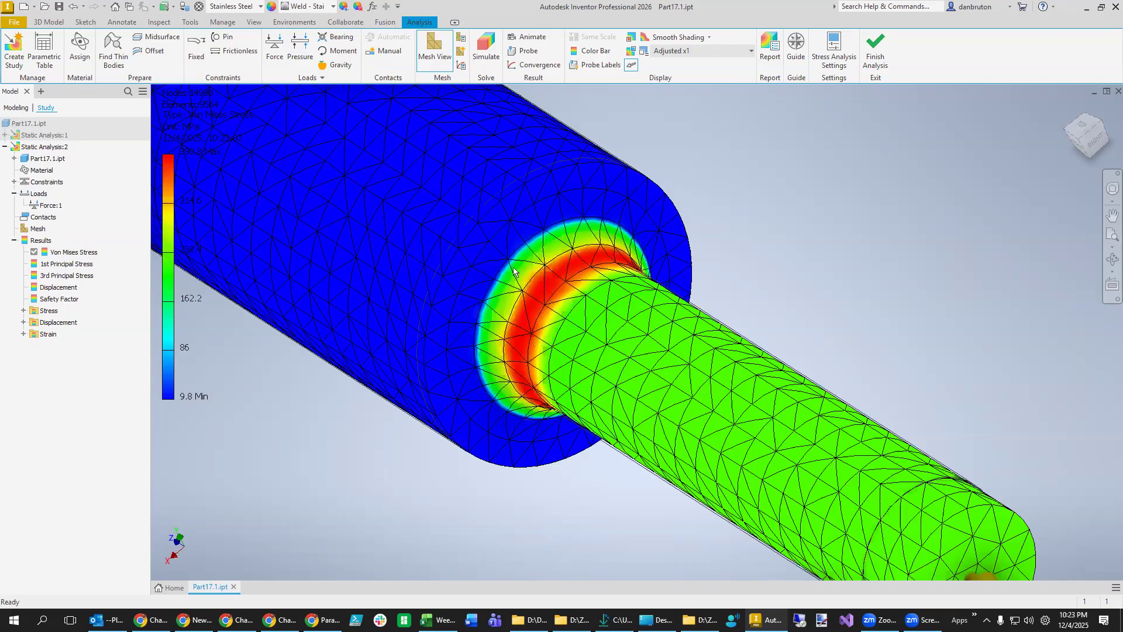
{"action": "middle_click_drag", "start_coordinate": [554, 535], "coordinate": [691, 351], "text": "shift"}
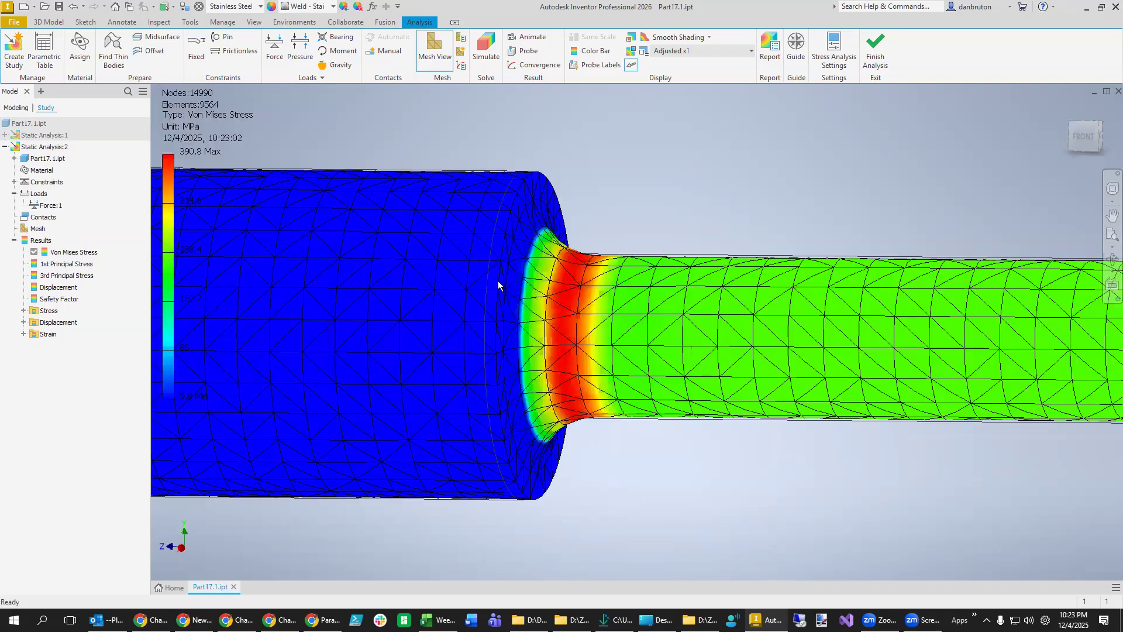
{"action": "middle_click_drag", "start_coordinate": [595, 477], "coordinate": [534, 509], "text": "shift"}
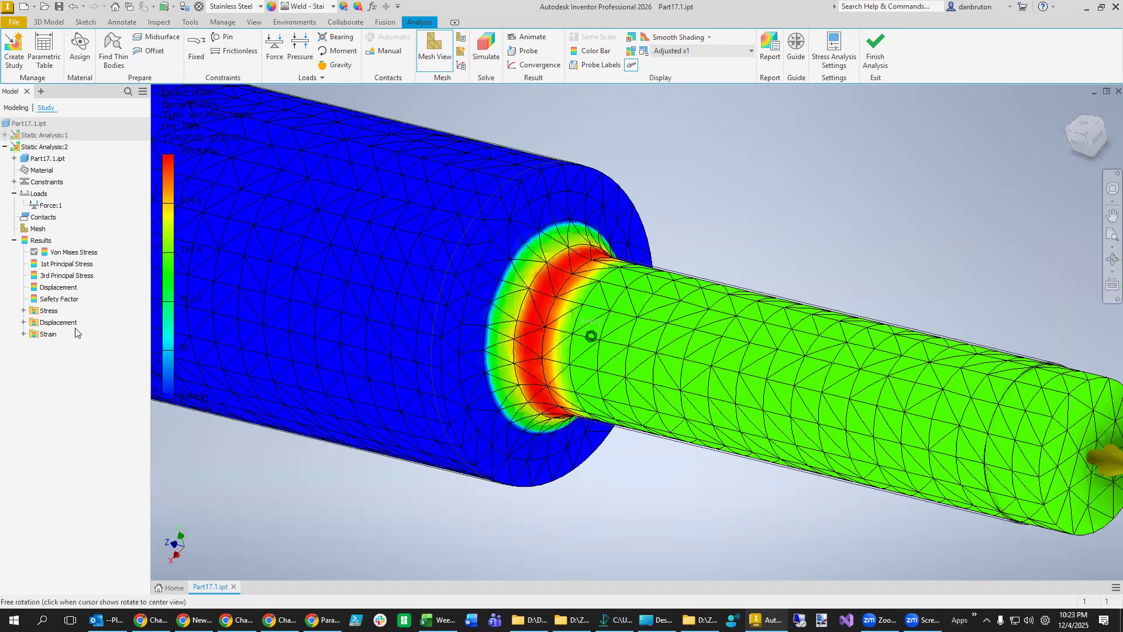
{"action": "double_click", "coordinate": [57, 287]}
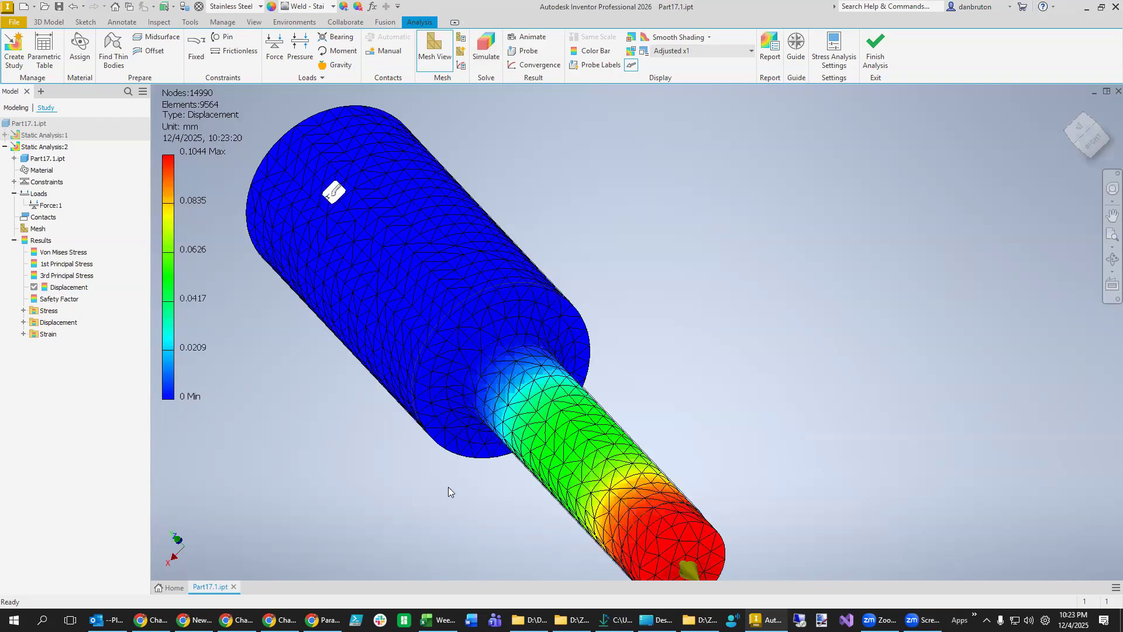
{"action": "scroll", "coordinate": [448, 486], "scroll_direction": "down", "scroll_amount": 5}
{"action": "mouse_move", "coordinate": [448, 487]}
{"action": "middle_mouse_down", "text": "shift"}
{"action": "mouse_move", "coordinate": [528, 431]}
{"action": "mouse_move", "coordinate": [624, 430]}
{"action": "middle_mouse_up", "text": "shift"}
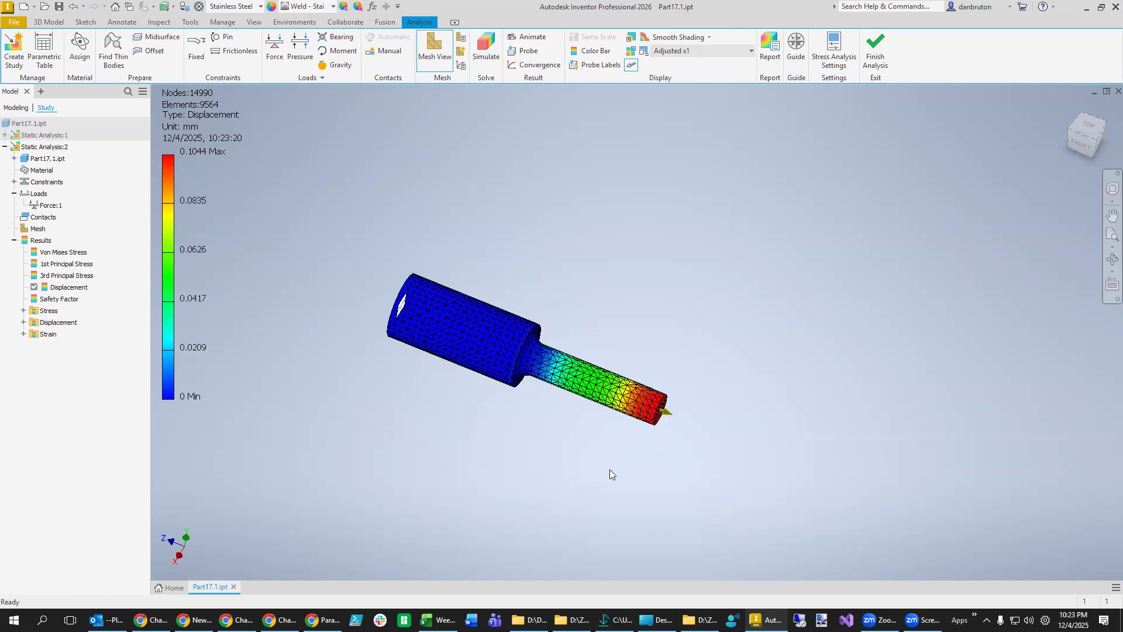
{"action": "scroll", "coordinate": [610, 472], "scroll_direction": "down", "scroll_amount": 2}
{"action": "scroll", "coordinate": [609, 472], "scroll_direction": "up", "scroll_amount": 3}
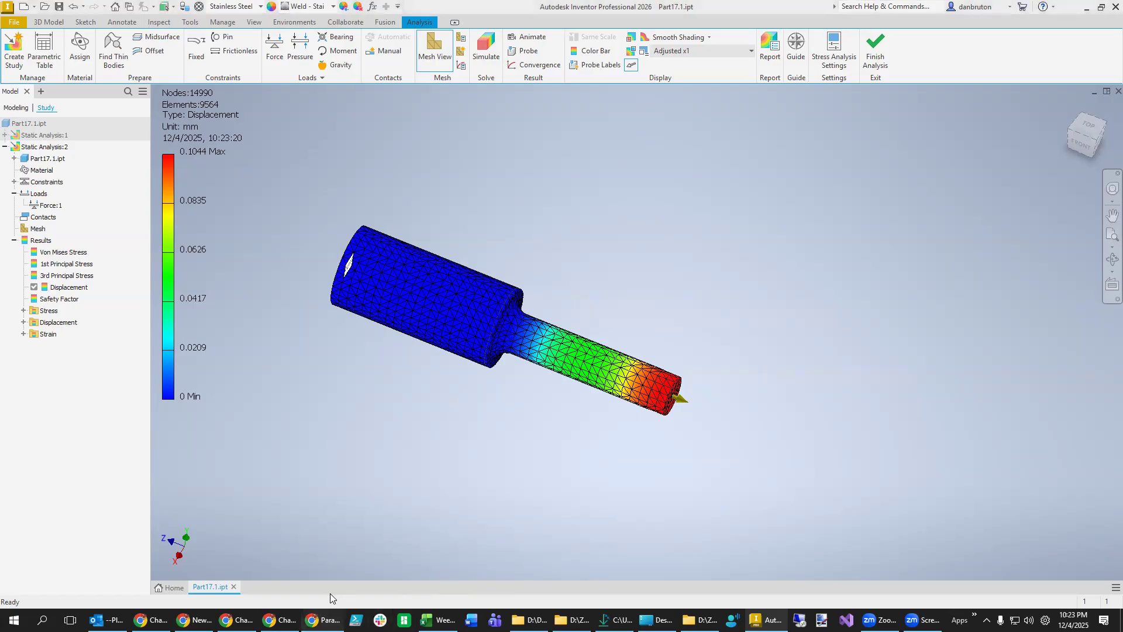
Save the part, and switch to the Parametric Modeling PDF to find the bracket drawing with the 100 psi load on page 28.
{"action": "right_click", "coordinate": [321, 620]}
{"action": "left_click", "coordinate": [58, 8]}
{"action": "left_click", "coordinate": [322, 620]}
{"action": "scroll", "coordinate": [442, 427], "scroll_direction": "down", "scroll_amount": 6}
{"action": "scroll", "coordinate": [442, 427], "scroll_direction": "down", "scroll_amount": 2}
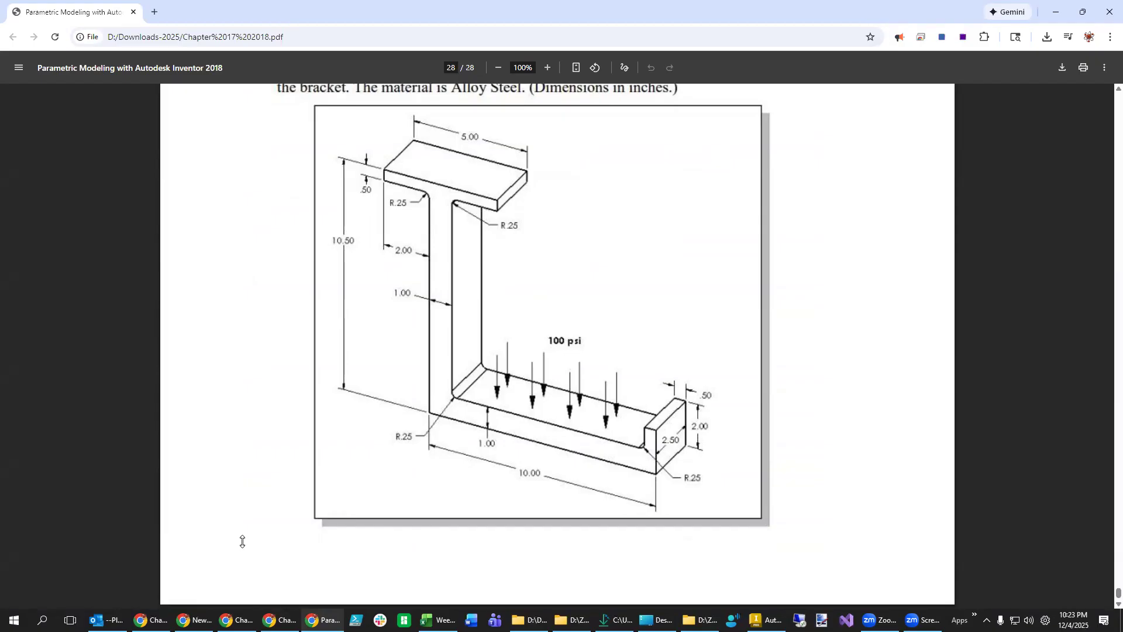
Save a screenshot of the bracket drawing to the Desktop as a PNG named 17.2, and return to Inventor.
{"action": "key", "text": "Print"}
{"action": "mouse_move", "coordinate": [298, 88]}
{"action": "left_mouse_down"}
{"action": "mouse_move", "coordinate": [734, 536]}
{"action": "mouse_move", "coordinate": [805, 568]}
{"action": "left_mouse_up"}
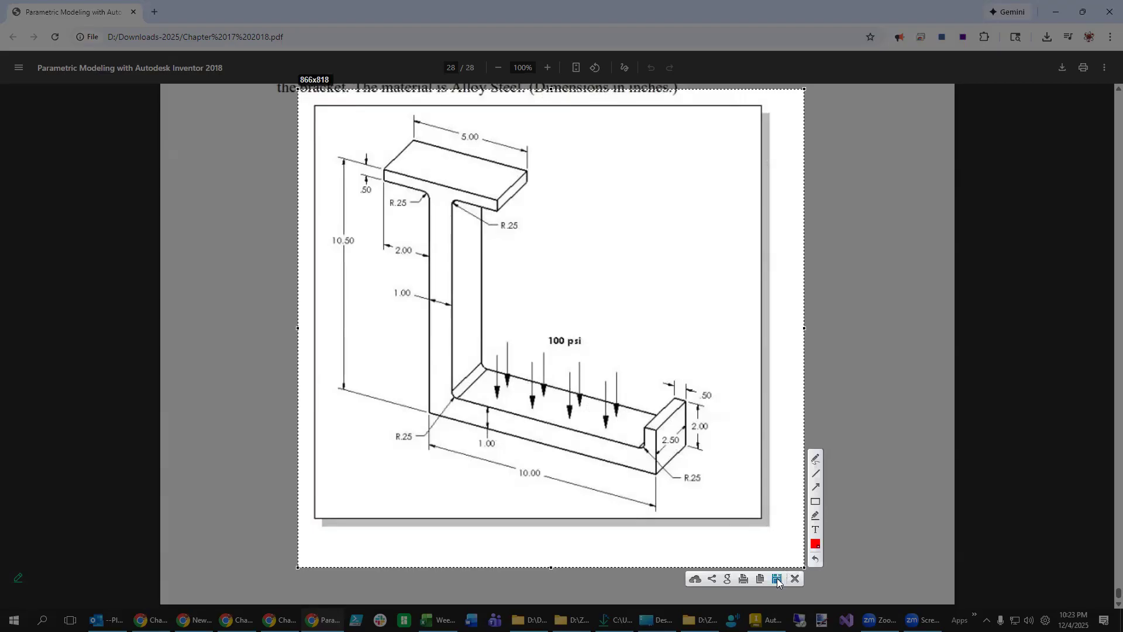
{"action": "left_click", "coordinate": [778, 579]}
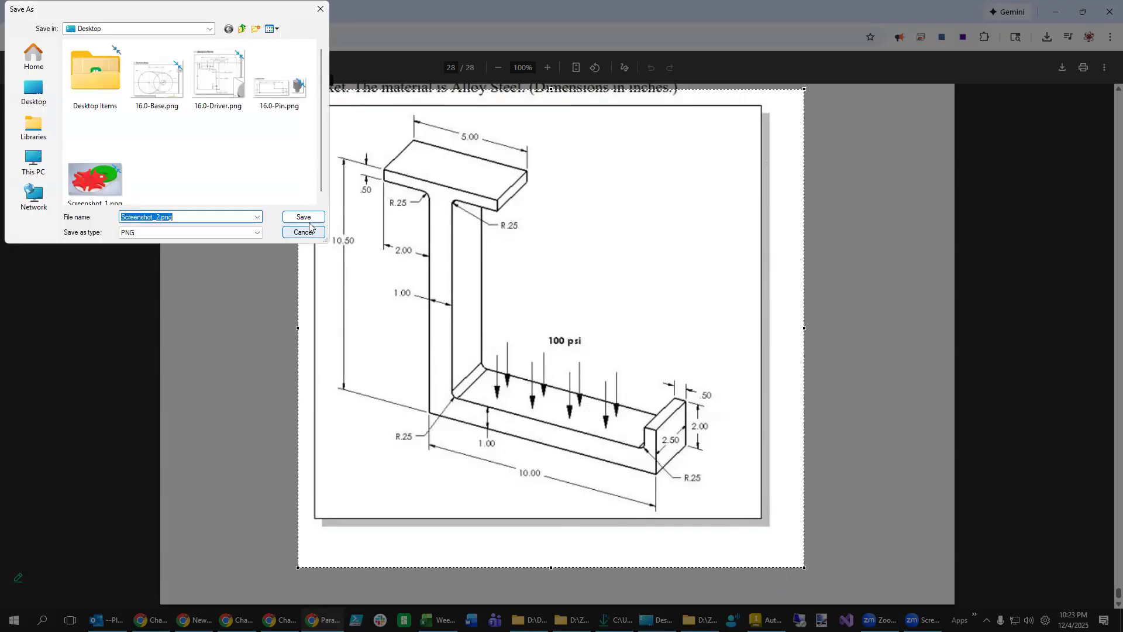
{"action": "type", "text": "17.2"}
{"action": "key", "text": "Return"}
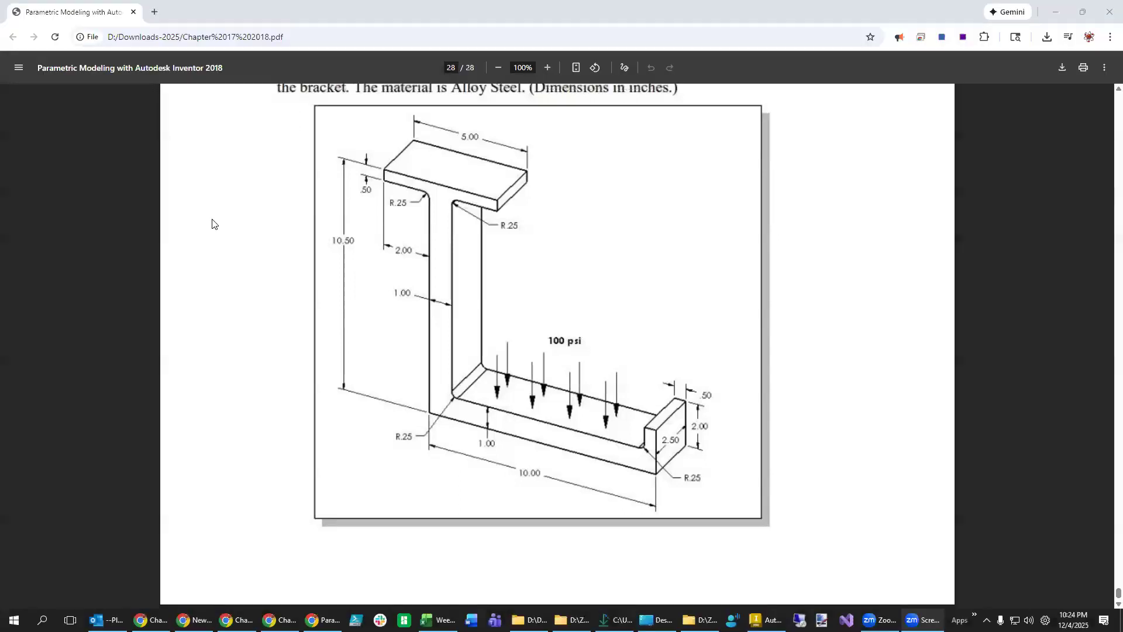
{"action": "left_click", "coordinate": [1056, 11]}
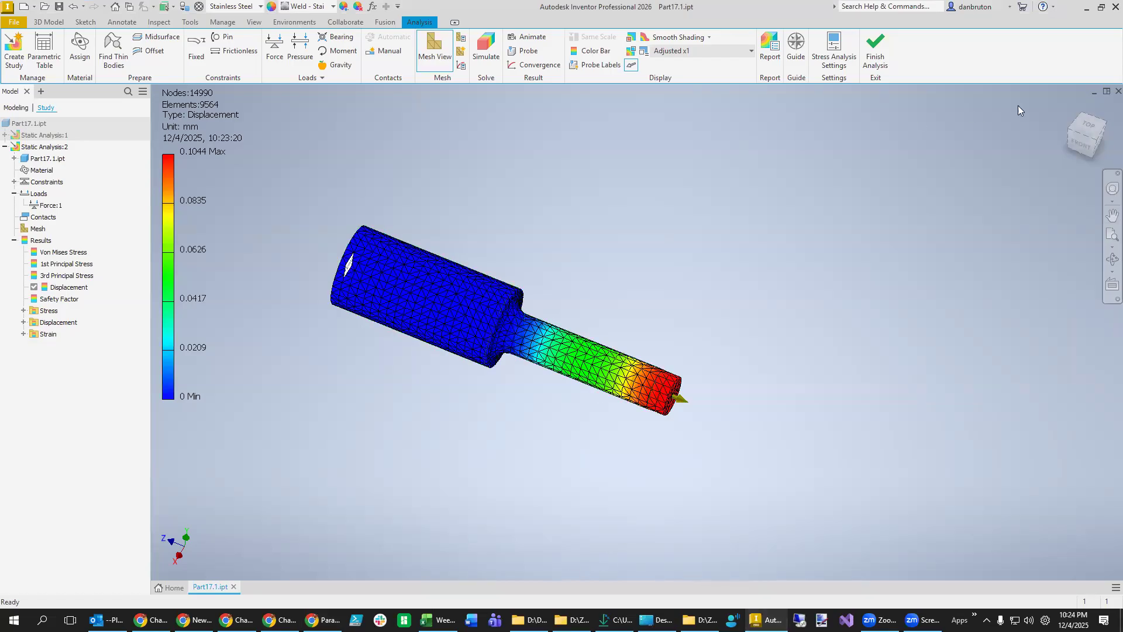
Close the shaft part, and check the hanging bracket exercise's units and material in the PDF before picking a new-file template.
{"action": "left_click", "coordinate": [1117, 92]}
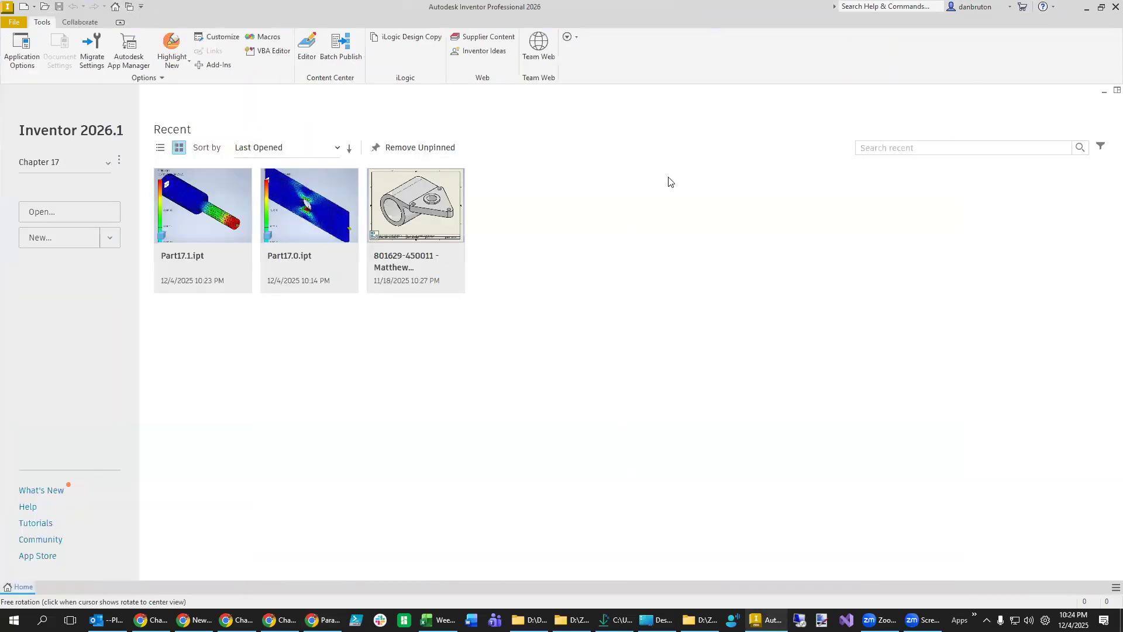
{"action": "left_click", "coordinate": [14, 23]}
{"action": "left_click", "coordinate": [35, 69]}
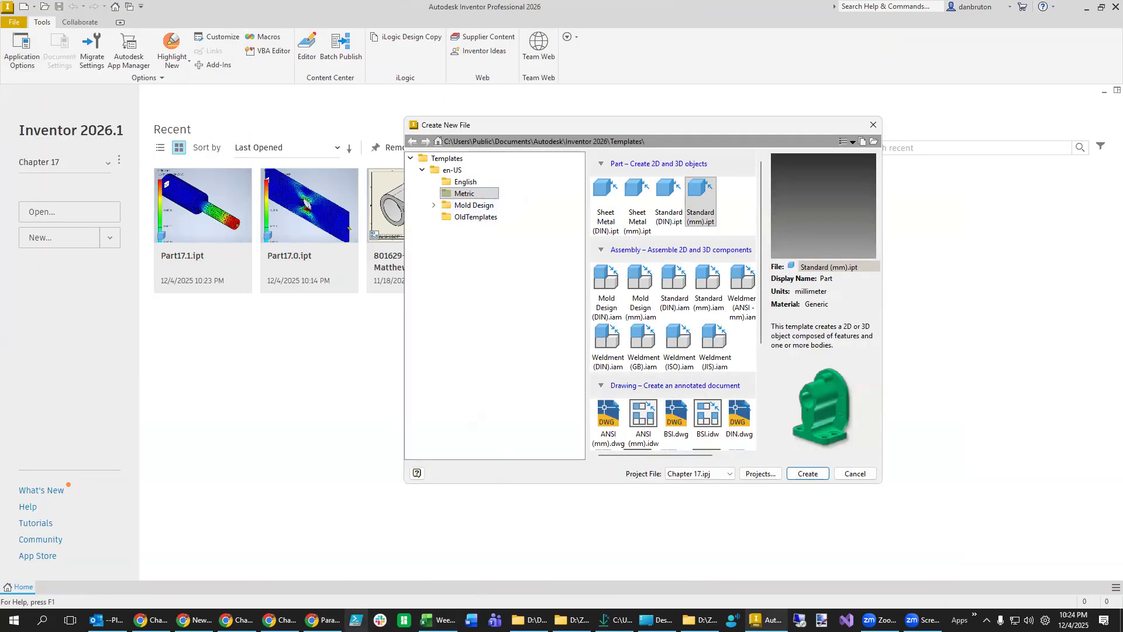
{"action": "left_click", "coordinate": [321, 619]}
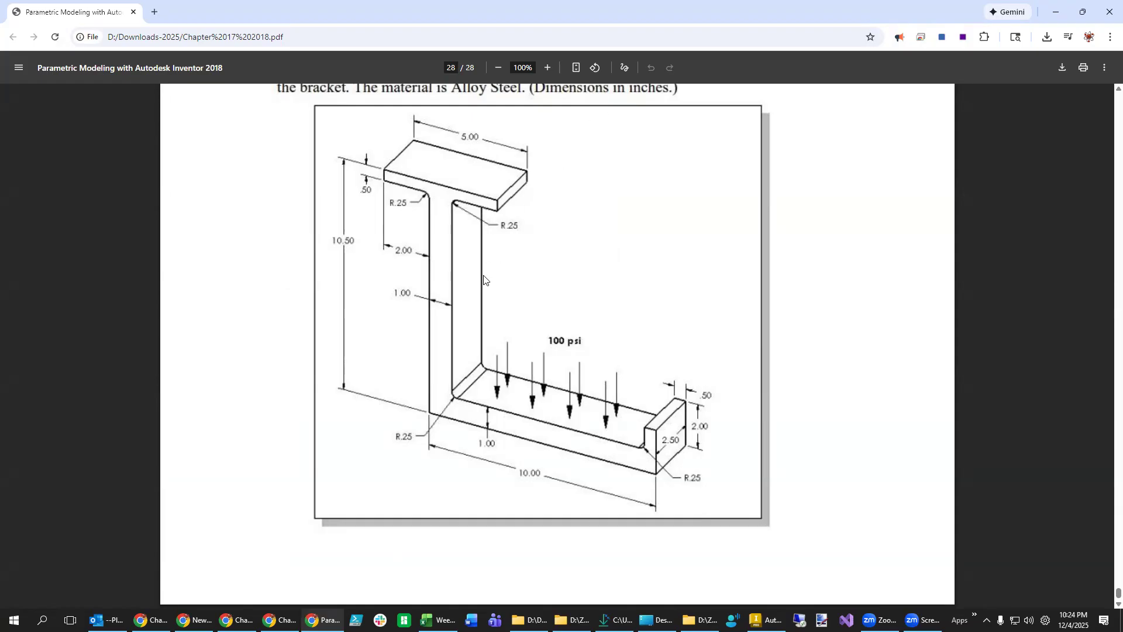
{"action": "scroll", "coordinate": [495, 365], "scroll_direction": "up", "scroll_amount": 1}
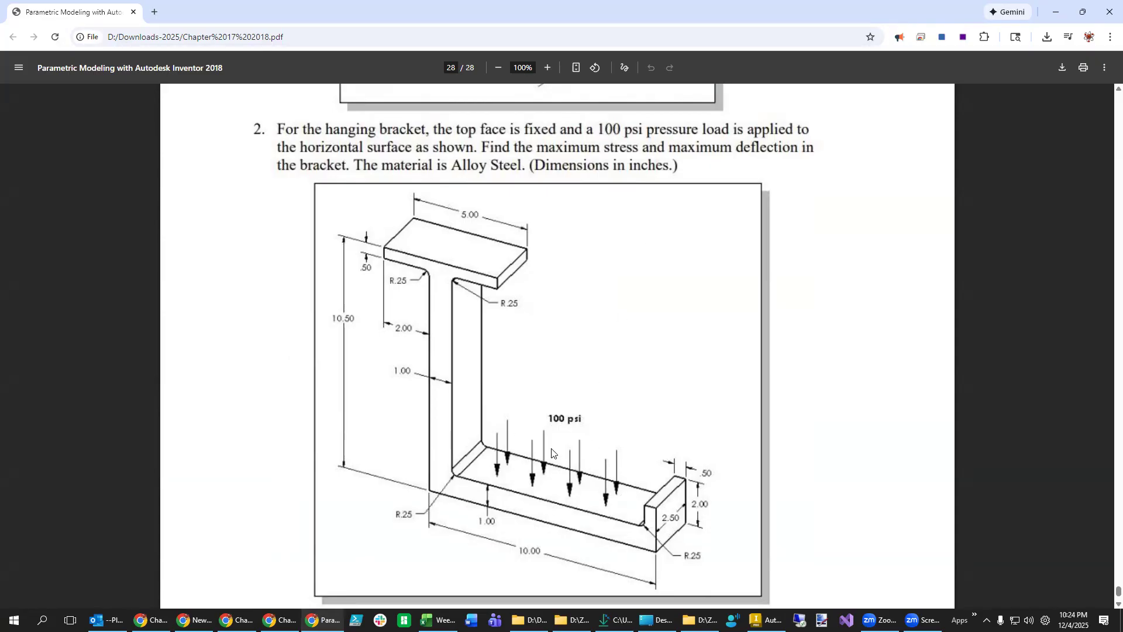
{"action": "key", "text": "alt+Tab"}
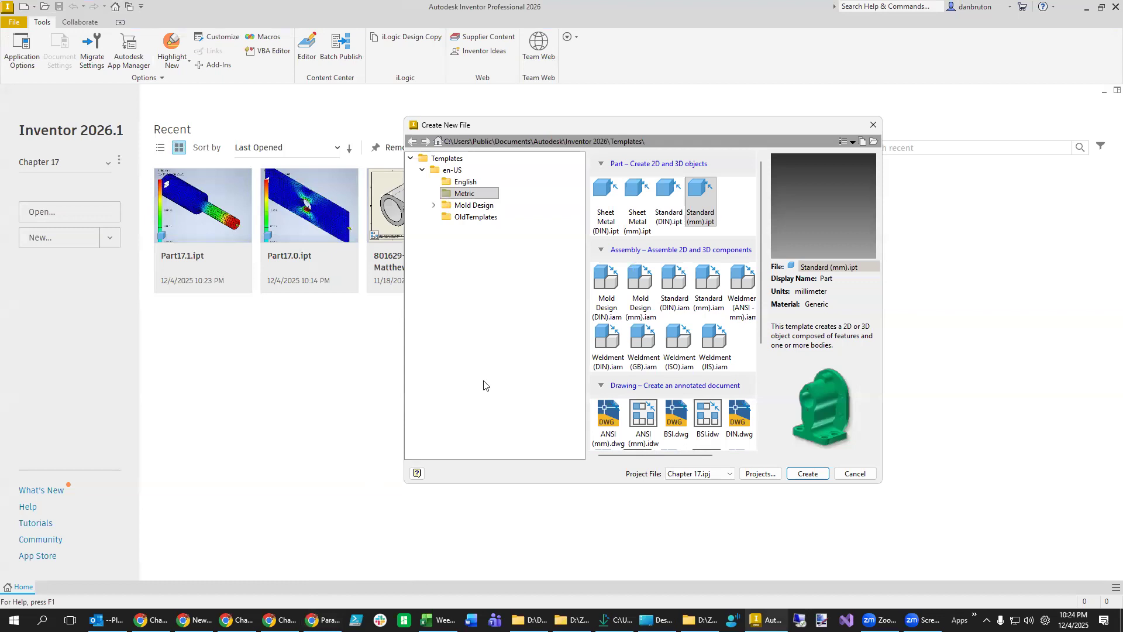
{"action": "left_click", "coordinate": [466, 182]}
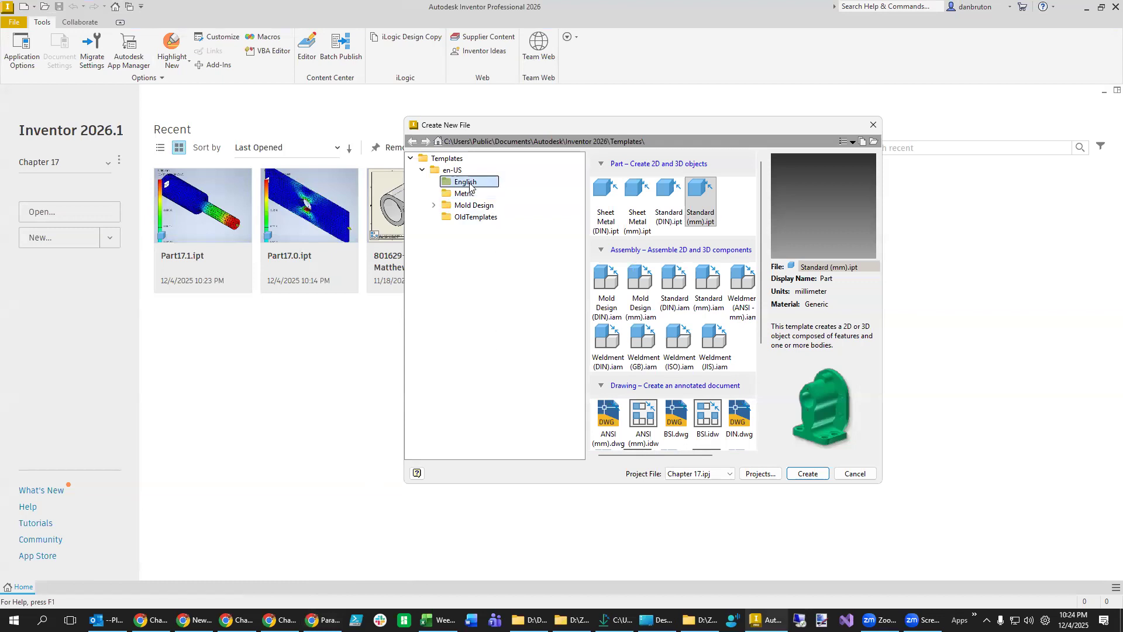
{"action": "left_click", "coordinate": [808, 473]}
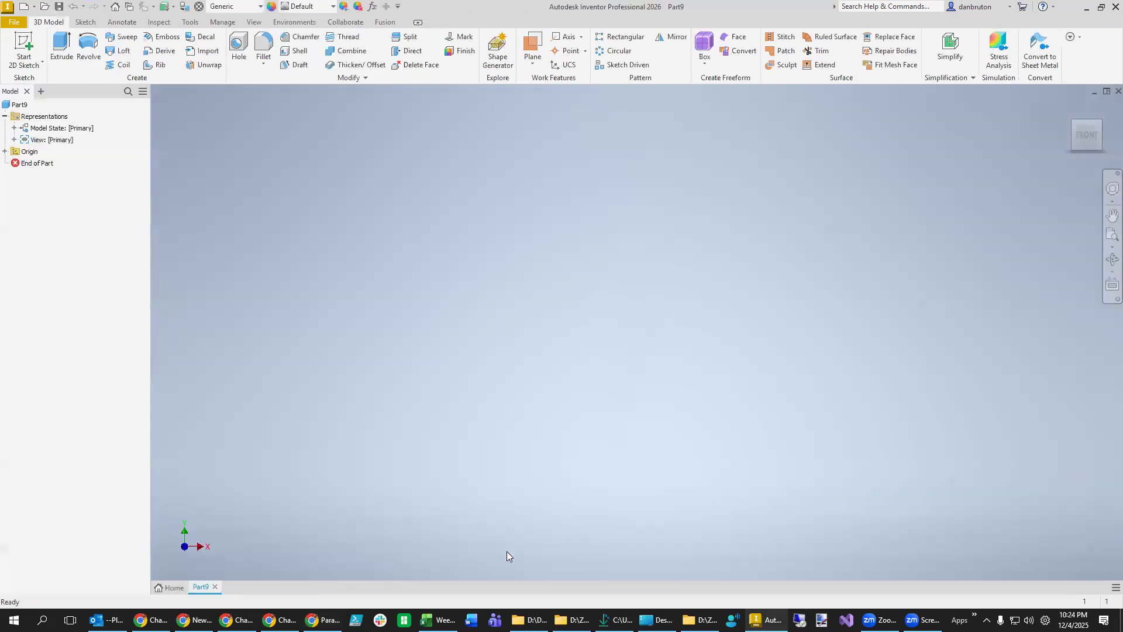
{"action": "left_click", "coordinate": [321, 620]}
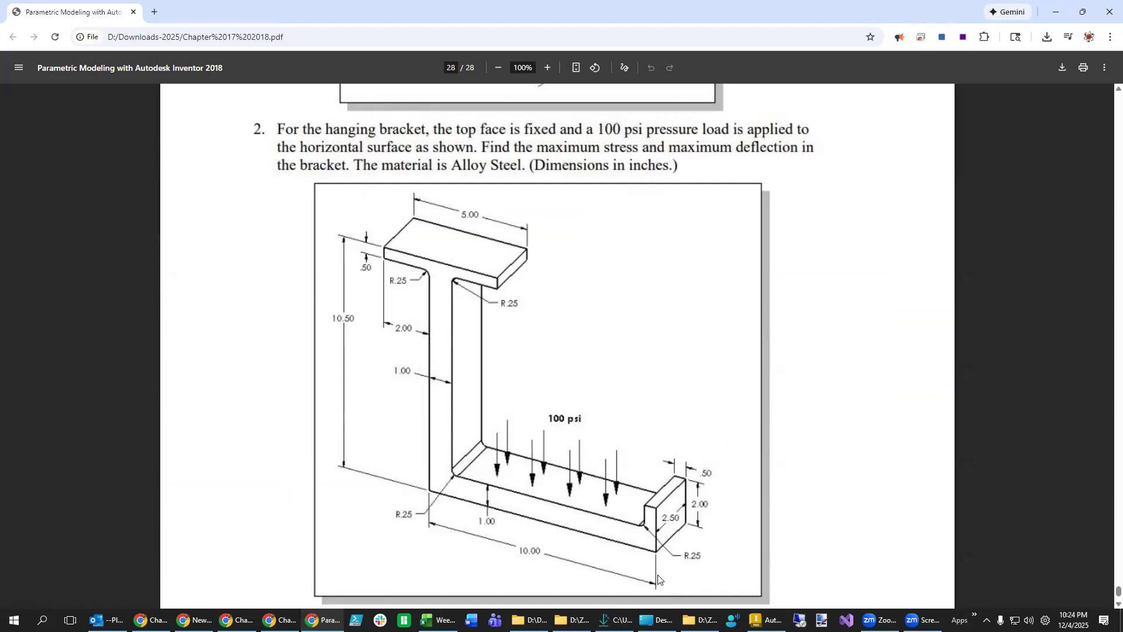
{"action": "left_click", "coordinate": [767, 620]}
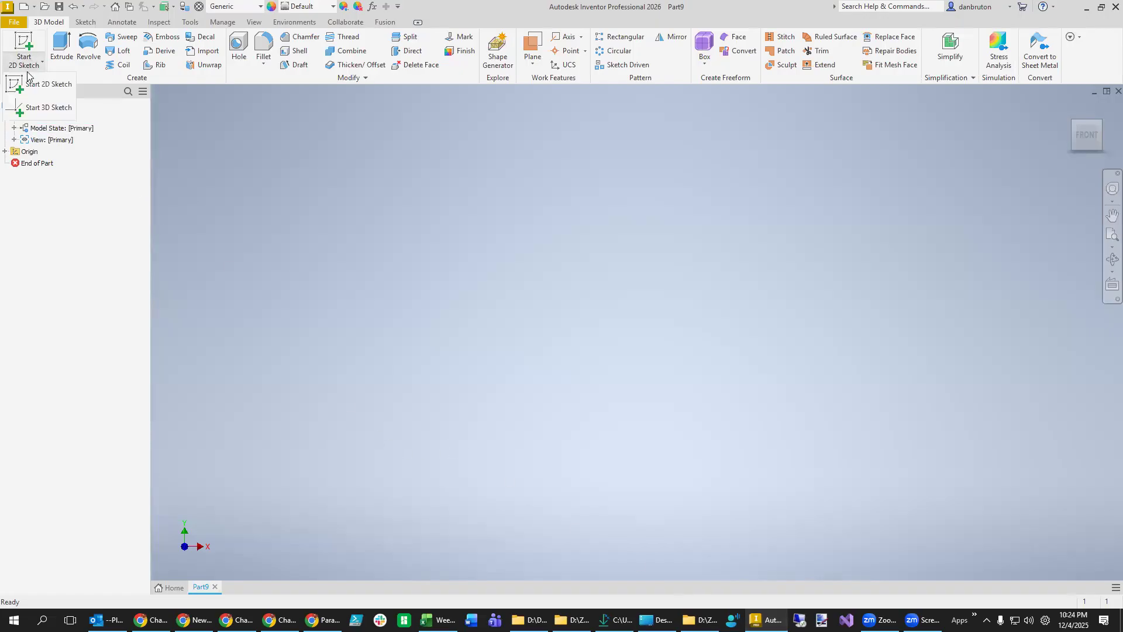
{"action": "left_click", "coordinate": [25, 50]}
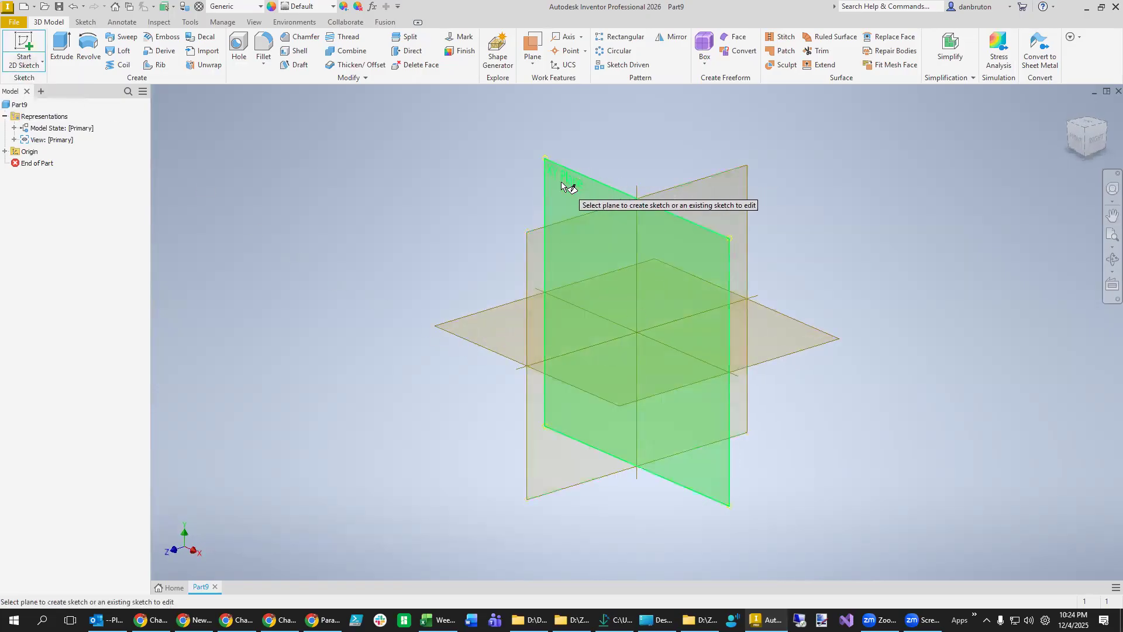
{"action": "left_click", "coordinate": [567, 183]}
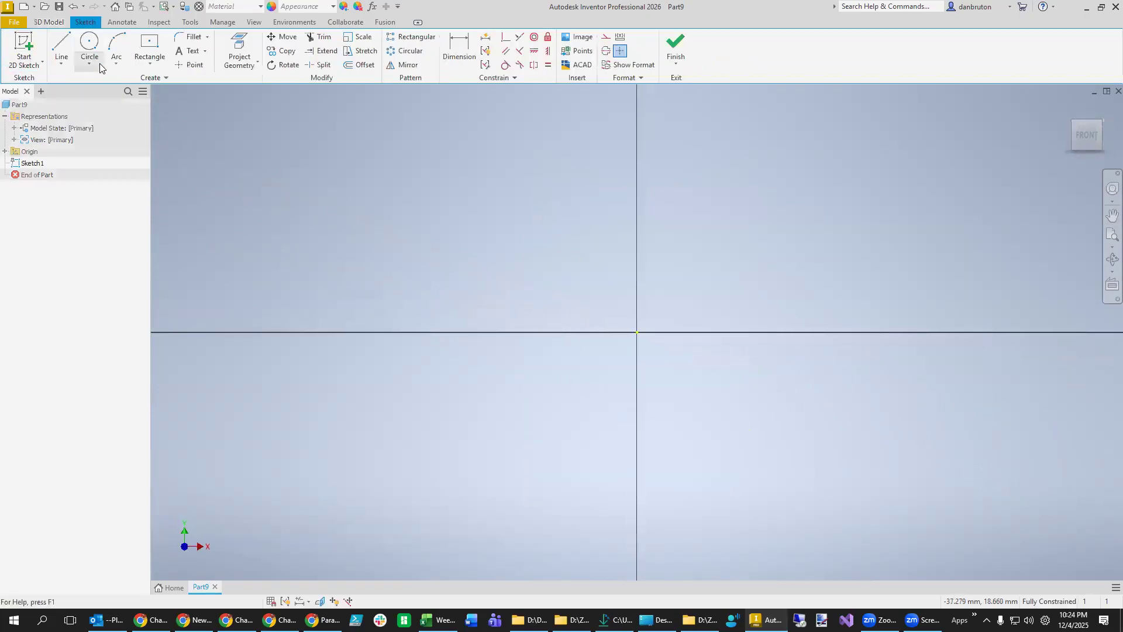
{"action": "left_click", "coordinate": [61, 48]}
{"action": "left_click", "coordinate": [637, 333]}
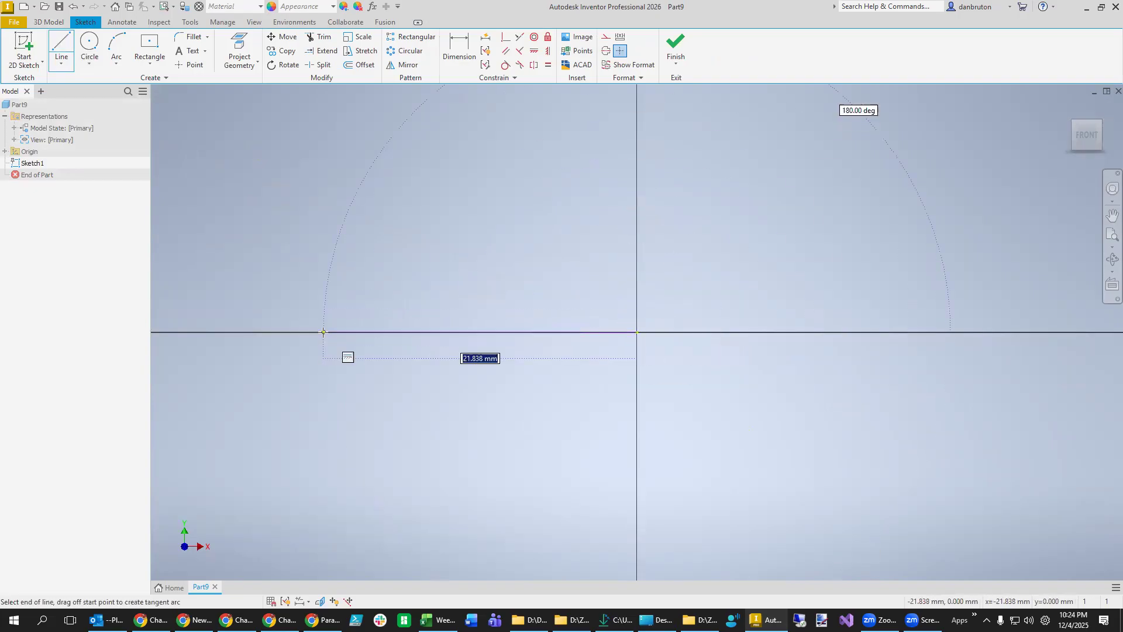
{"action": "type", "text": "10"}
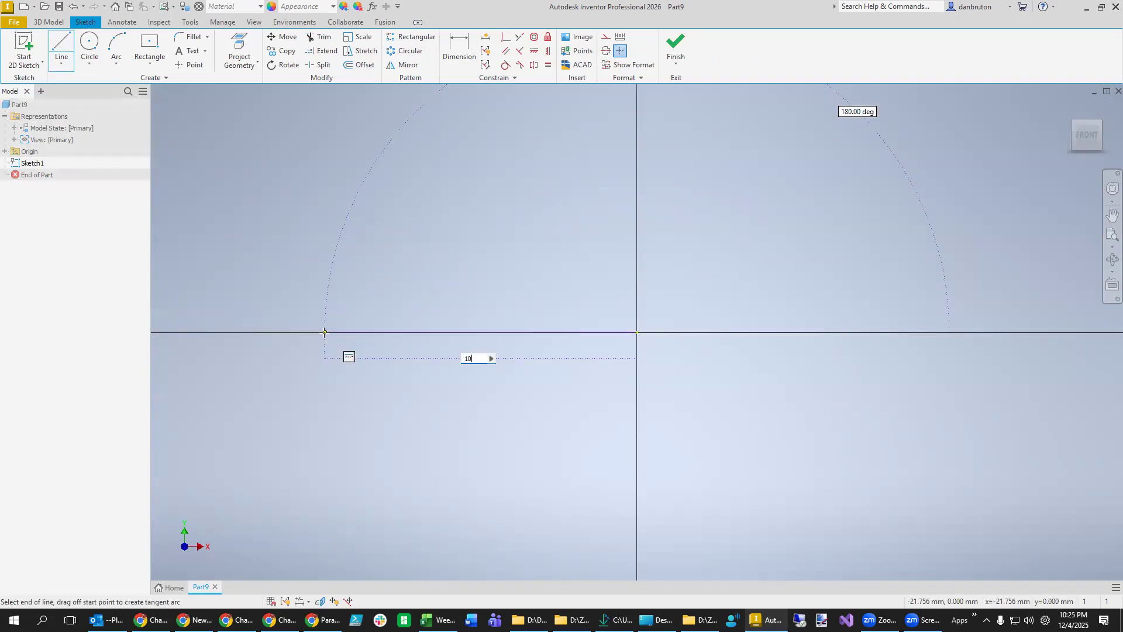
{"action": "key", "text": "Return"}
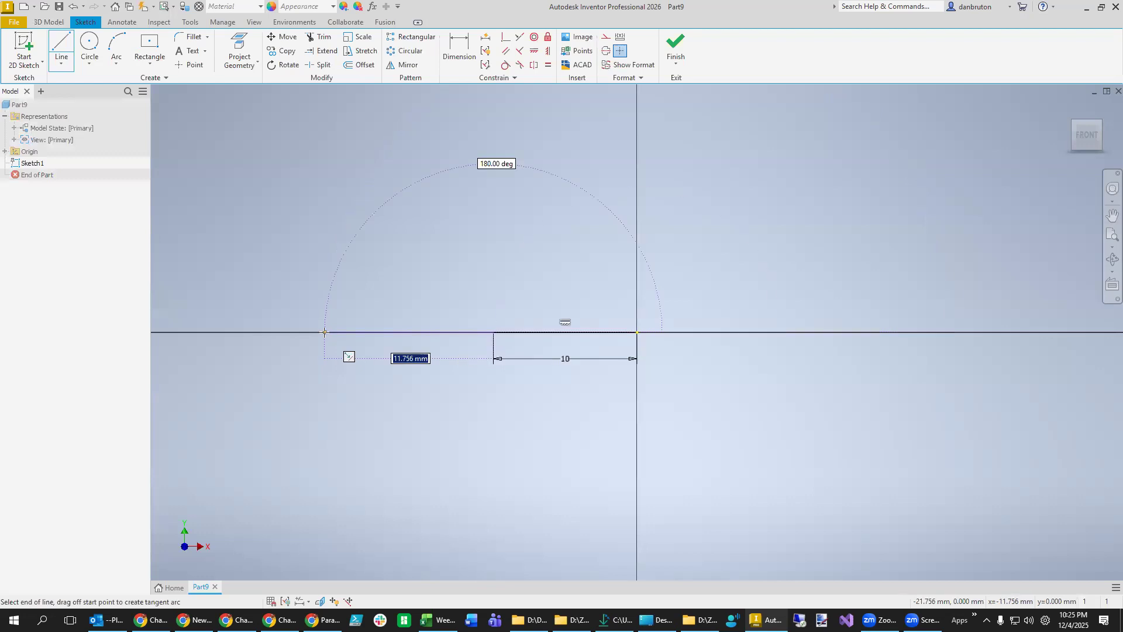
{"action": "key", "text": "Escape"}
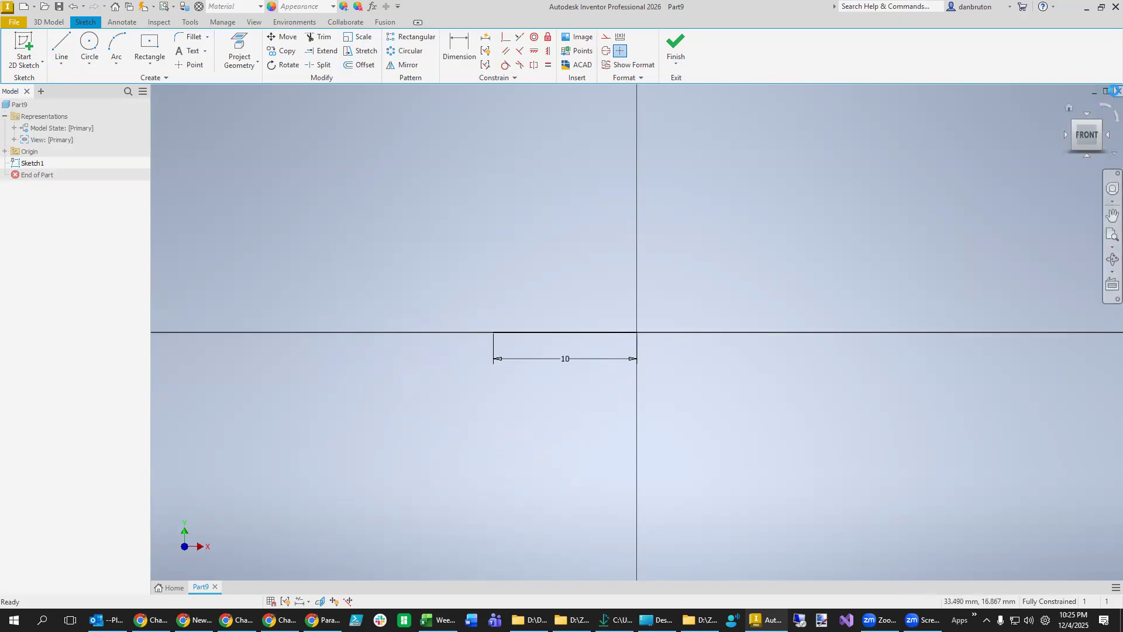
{"action": "left_click", "coordinate": [1118, 91]}
{"action": "left_click", "coordinate": [665, 326]}
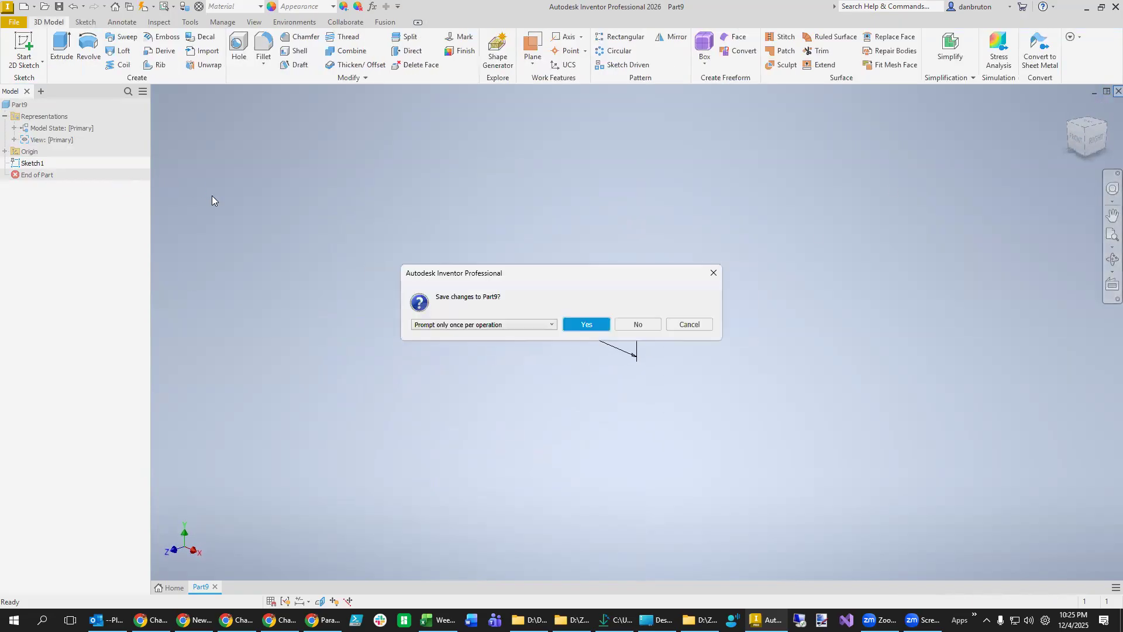
{"action": "left_click", "coordinate": [634, 324]}
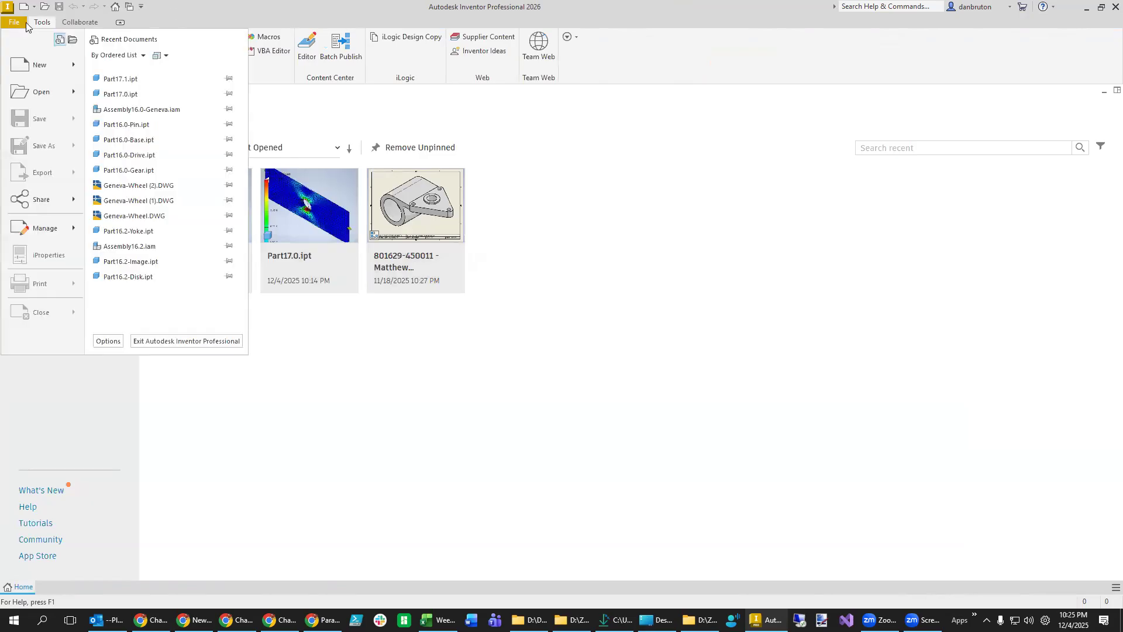
Create a new part from the English Standard (in).ipt template.
{"action": "left_click", "coordinate": [31, 67]}
{"action": "left_click", "coordinate": [466, 183]}
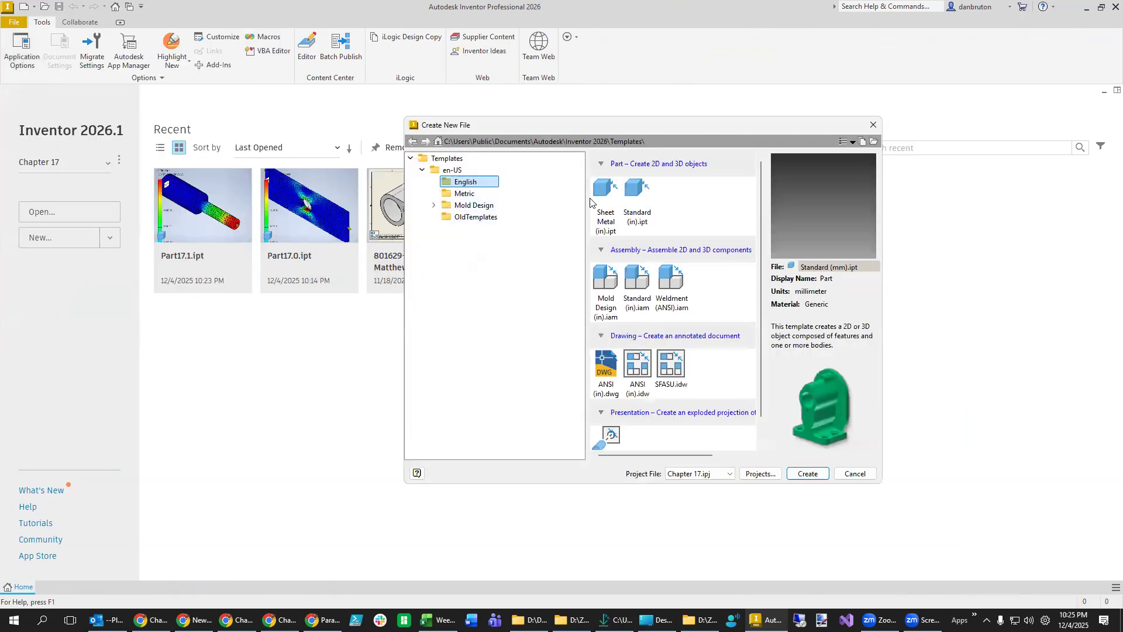
{"action": "left_click", "coordinate": [637, 200]}
{"action": "left_click", "coordinate": [806, 475]}
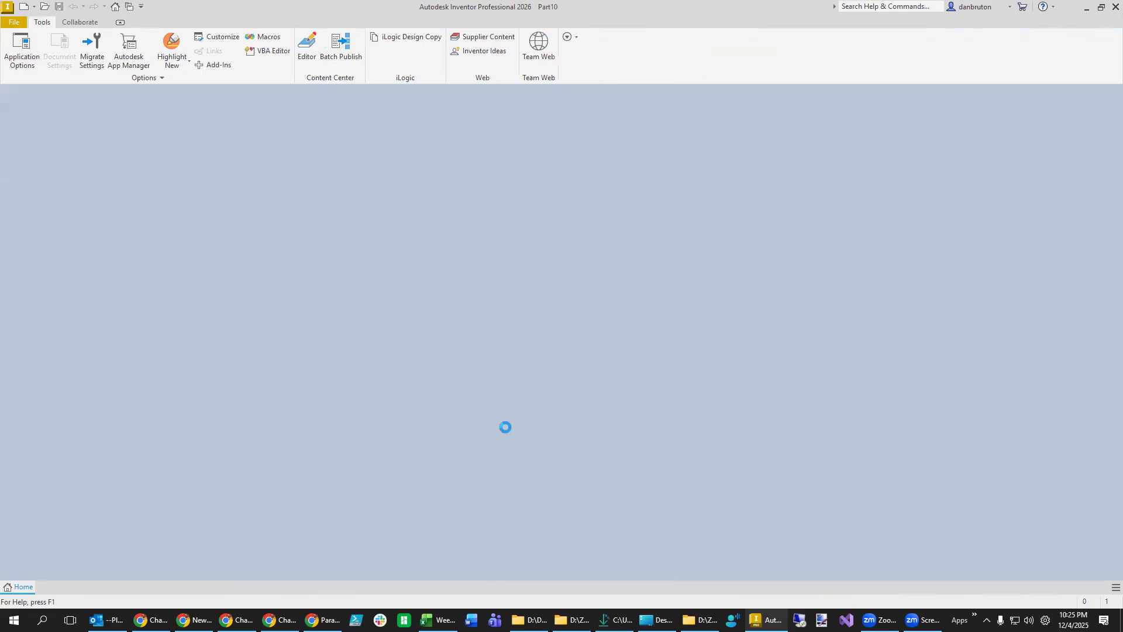
Start a 2D sketch on the XY plane and draw a 10 in horizontal line from the origin in the negative X direction.
{"action": "left_click", "coordinate": [32, 66]}
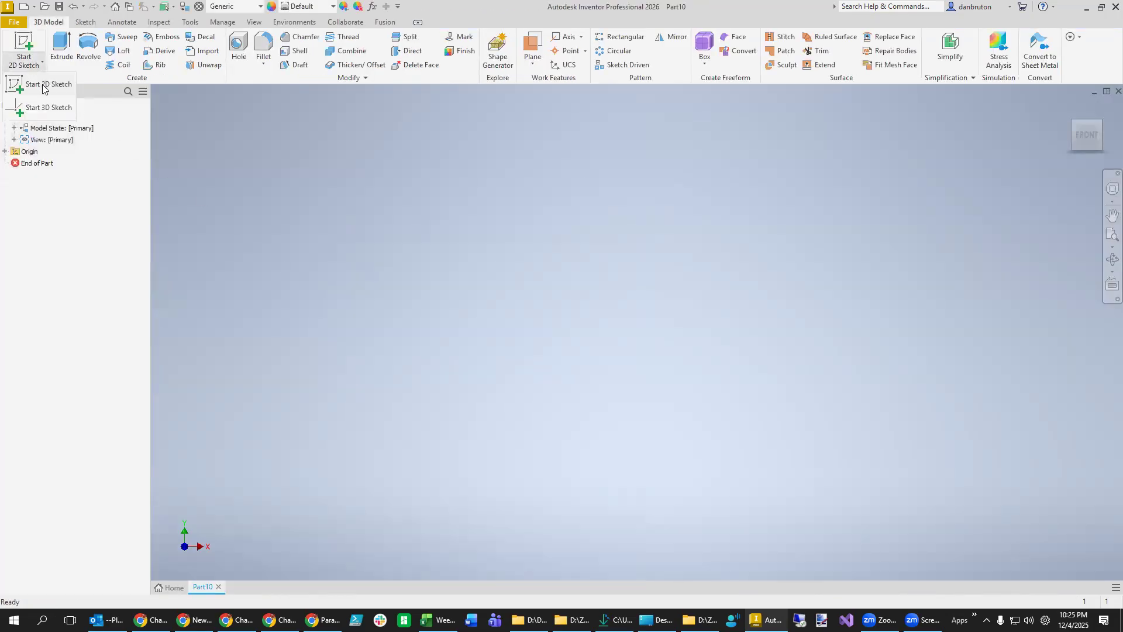
{"action": "left_click", "coordinate": [43, 87]}
{"action": "left_click", "coordinate": [566, 181]}
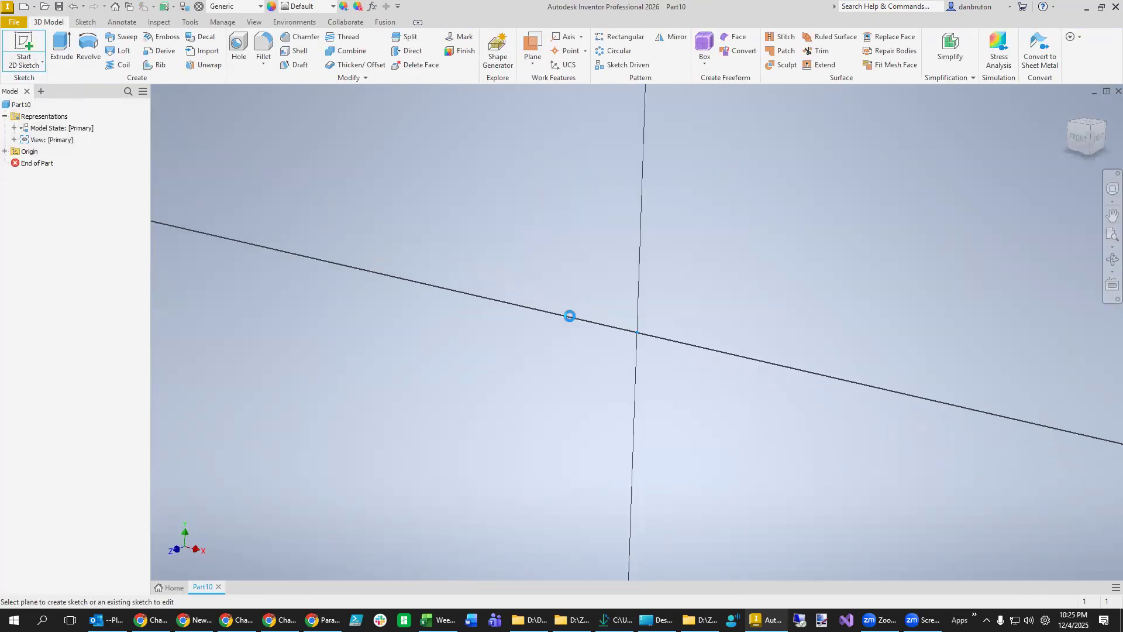
{"action": "left_click", "coordinate": [62, 48]}
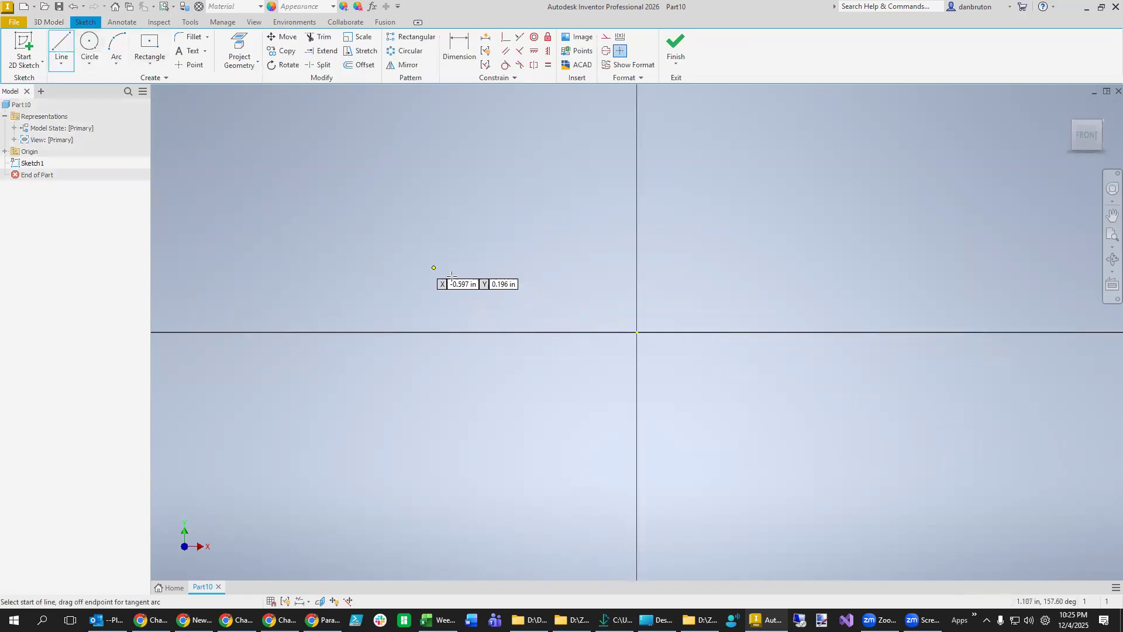
{"action": "left_click", "coordinate": [637, 332]}
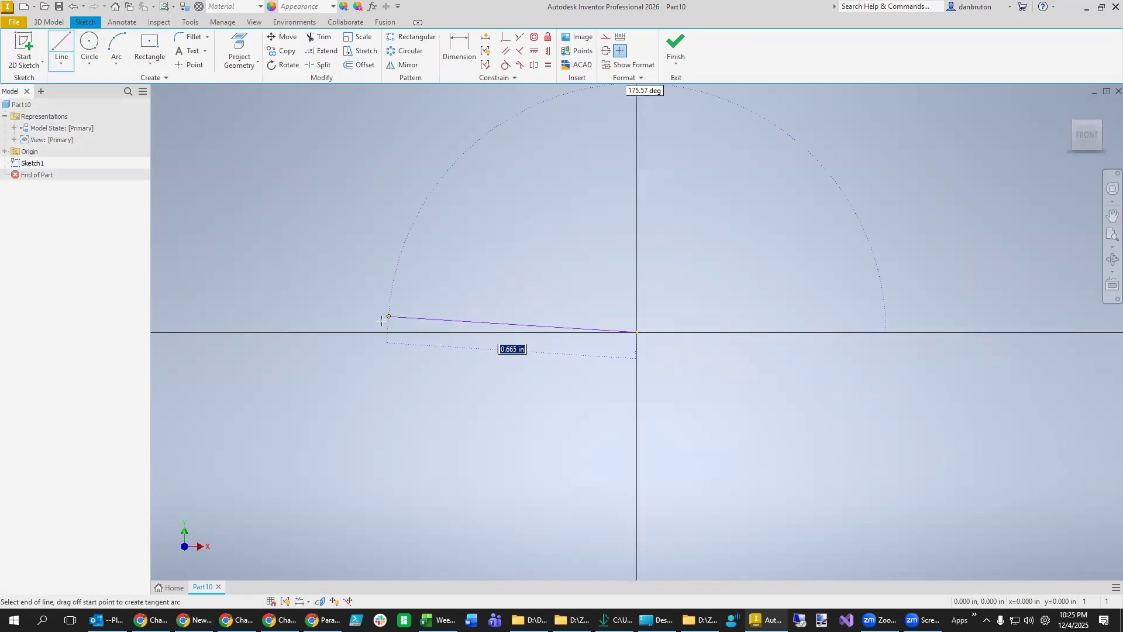
{"action": "type", "text": "10"}
{"action": "key", "text": "Return"}
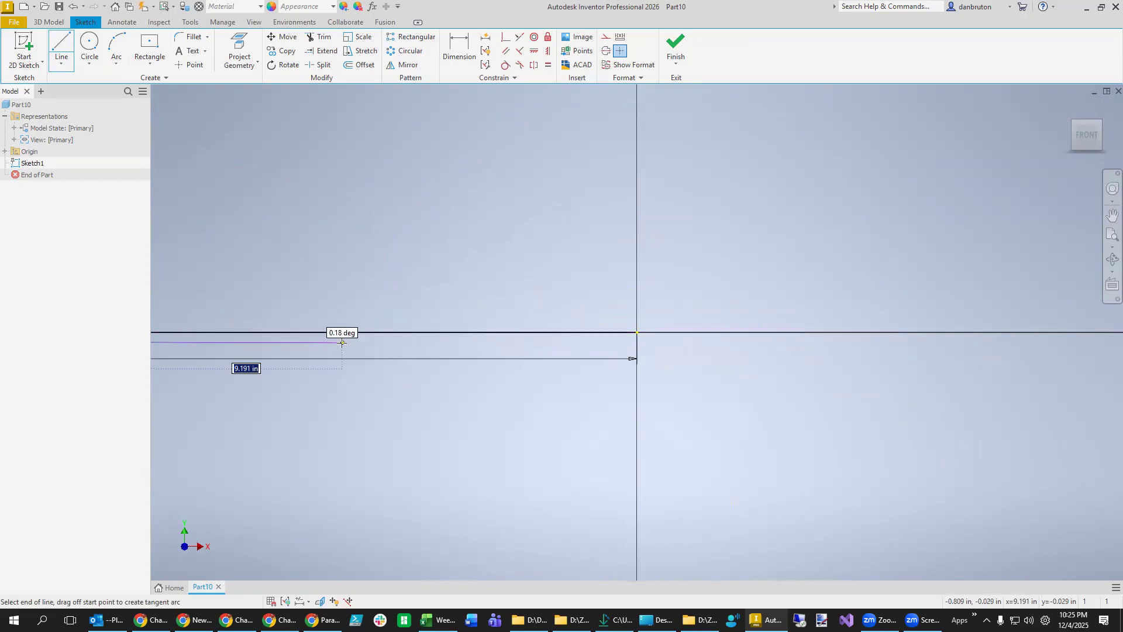
Continue the profile with the bracket's outer upright edge, about 8.3 in tall, and the rough outline of its top flange.
{"action": "scroll", "coordinate": [342, 343], "scroll_direction": "down", "scroll_amount": 7}
{"action": "scroll", "coordinate": [307, 346], "scroll_direction": "down", "scroll_amount": 2}
{"action": "middle_click_drag", "start_coordinate": [294, 348], "coordinate": [893, 375]}
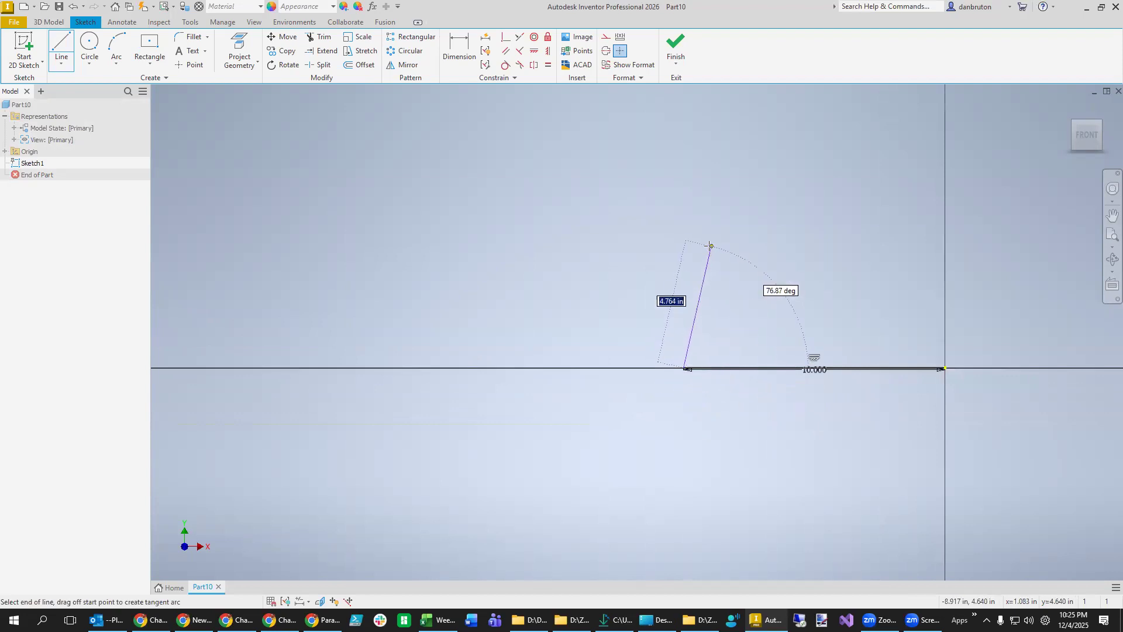
{"action": "left_click", "coordinate": [683, 150]}
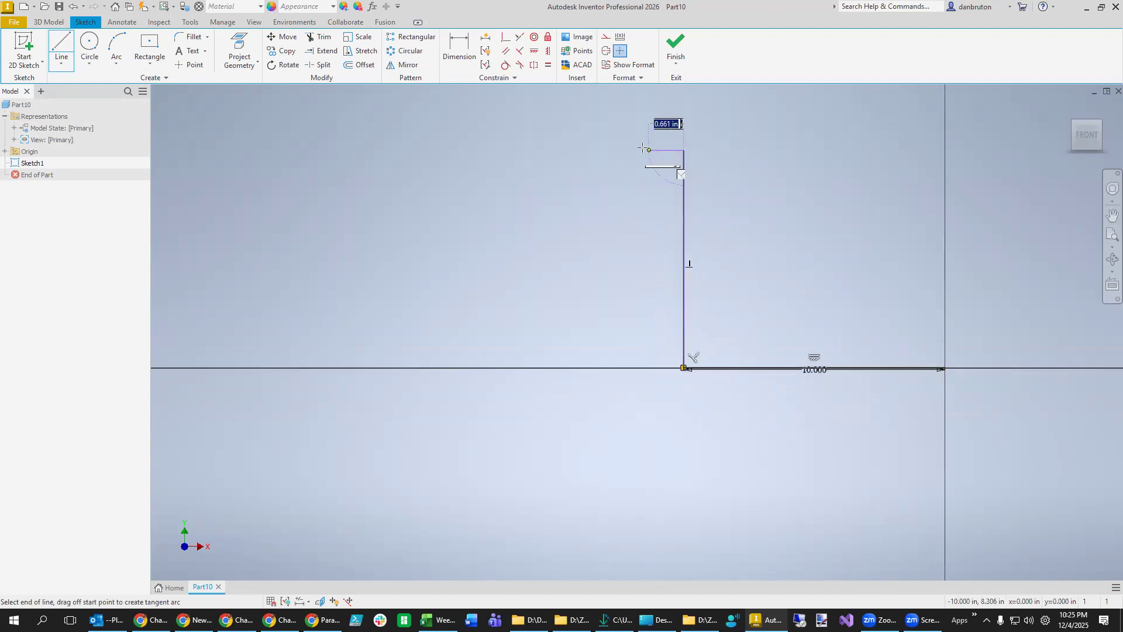
{"action": "left_click", "coordinate": [608, 126]}
{"action": "left_click", "coordinate": [820, 126]}
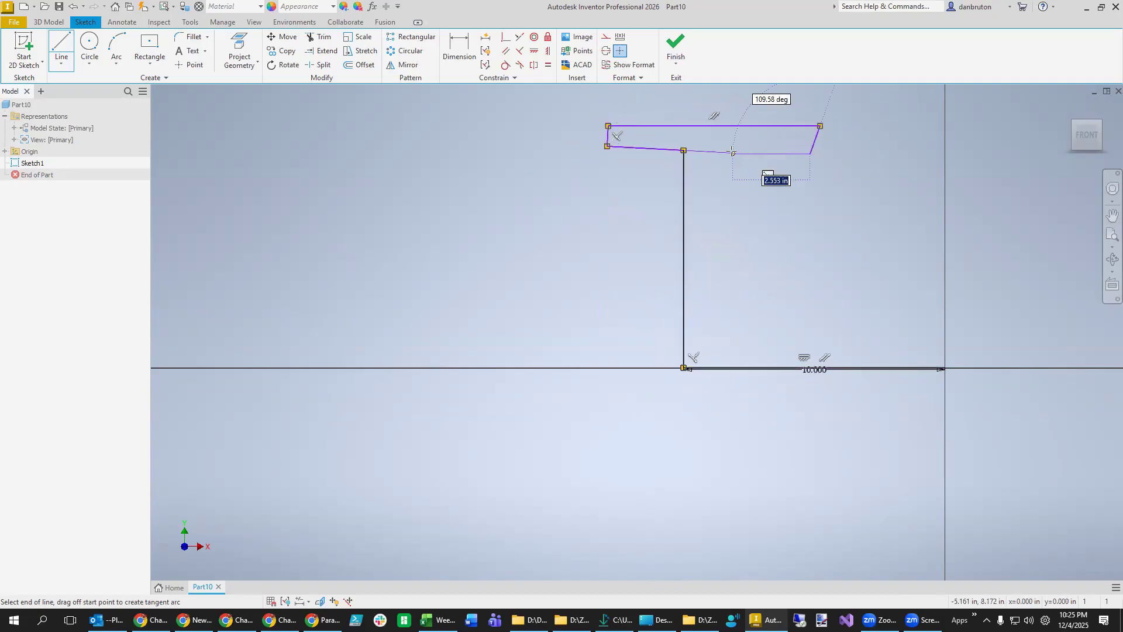
{"action": "left_click", "coordinate": [703, 151]}
Sketch the upright's inner edge, the horizontal arm's upper edge and the end lip, closing the bracket profile at the origin.
{"action": "left_click", "coordinate": [704, 349]}
{"action": "left_click", "coordinate": [925, 354]}
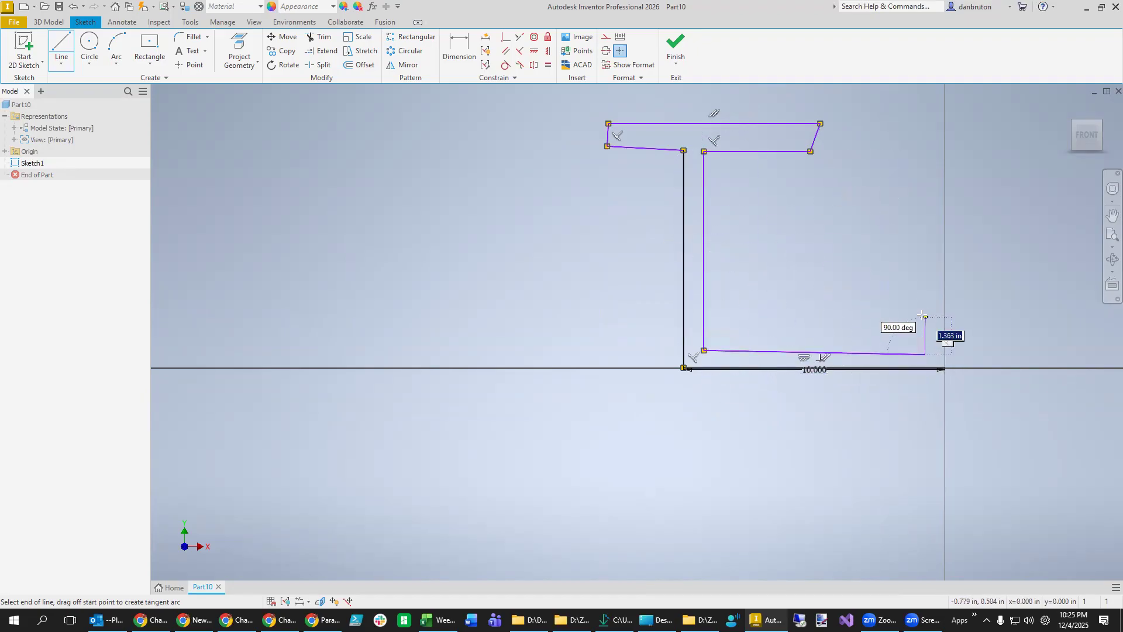
{"action": "left_click", "coordinate": [922, 314]}
{"action": "left_click", "coordinate": [945, 311]}
{"action": "left_click", "coordinate": [946, 368]}
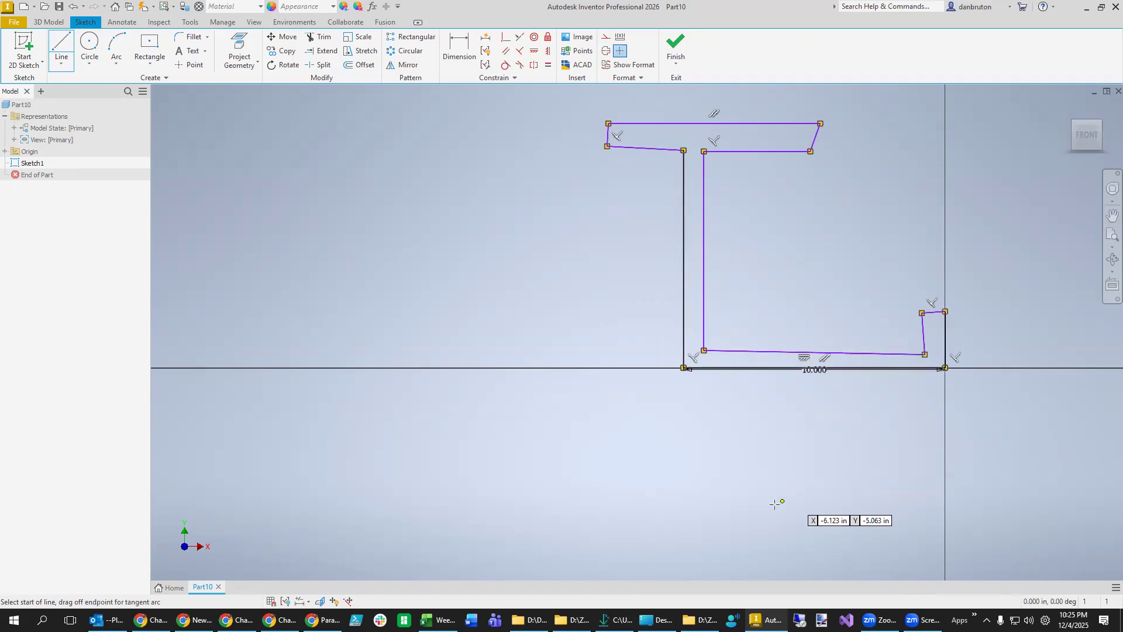
{"action": "key", "text": "Escape"}
Insert the image 17.2.png from the Desktop folder into the sketch, to the right of the bracket profile.
{"action": "scroll", "coordinate": [798, 459], "scroll_direction": "down", "scroll_amount": 3}
{"action": "mouse_move", "coordinate": [798, 460]}
{"action": "middle_mouse_down"}
{"action": "mouse_move", "coordinate": [552, 503]}
{"action": "mouse_move", "coordinate": [451, 413]}
{"action": "mouse_move", "coordinate": [401, 401]}
{"action": "middle_mouse_up"}
{"action": "key", "text": "Escape"}
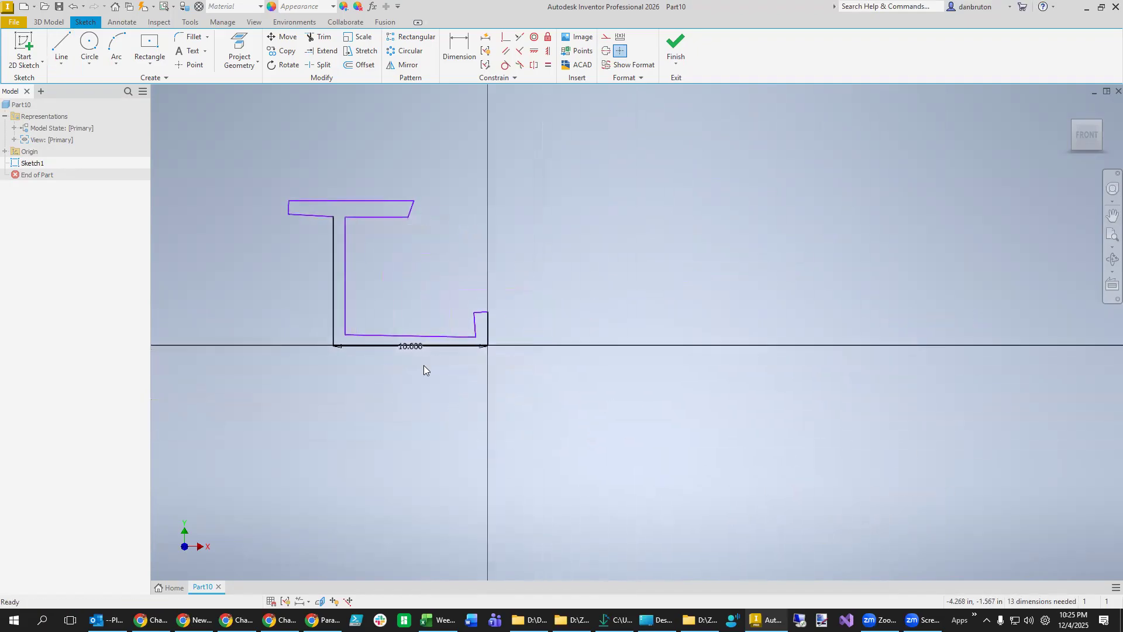
{"action": "left_click", "coordinate": [579, 37]}
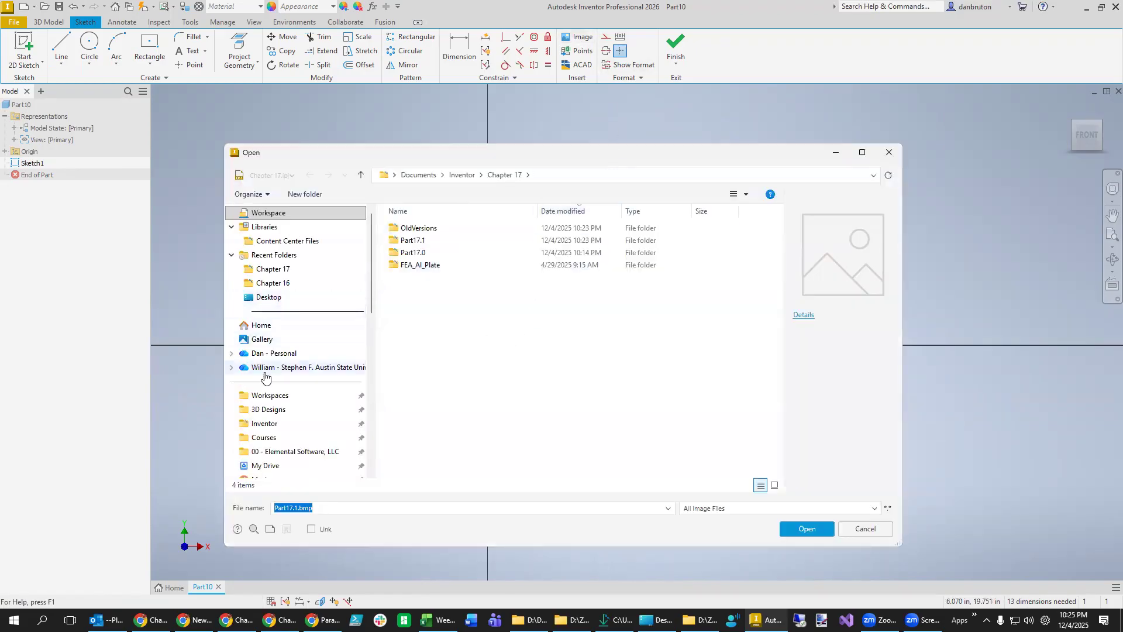
{"action": "scroll", "coordinate": [274, 440], "scroll_direction": "down", "scroll_amount": 5}
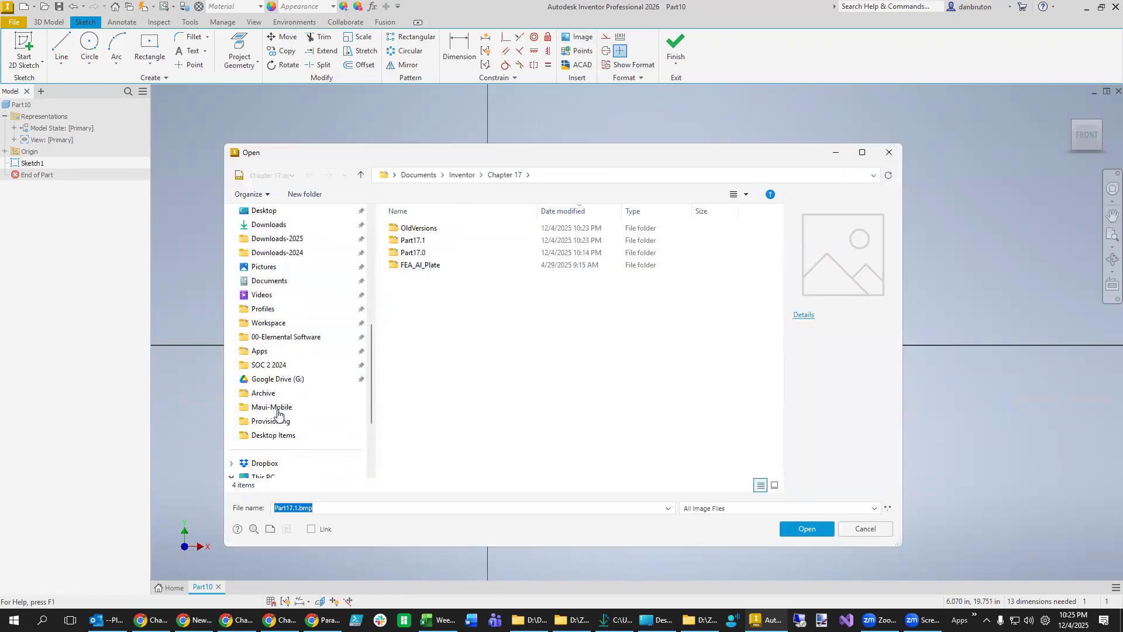
{"action": "left_click", "coordinate": [270, 270]}
{"action": "scroll", "coordinate": [312, 408], "scroll_direction": "down", "scroll_amount": 5}
{"action": "scroll", "coordinate": [308, 407], "scroll_direction": "up", "scroll_amount": 7}
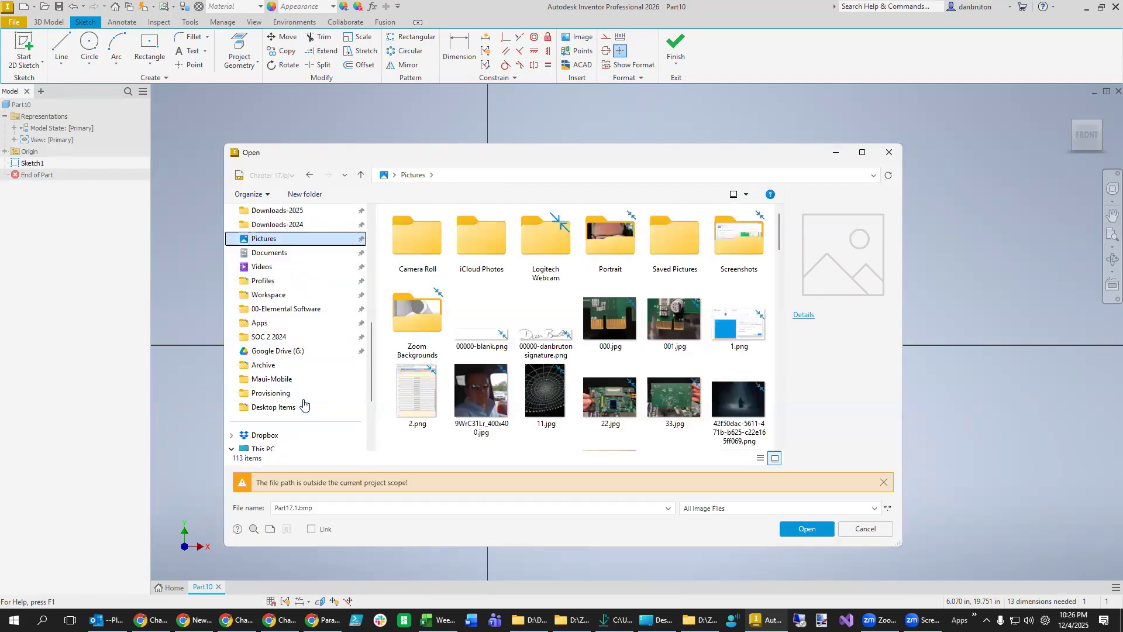
{"action": "left_click", "coordinate": [266, 350]}
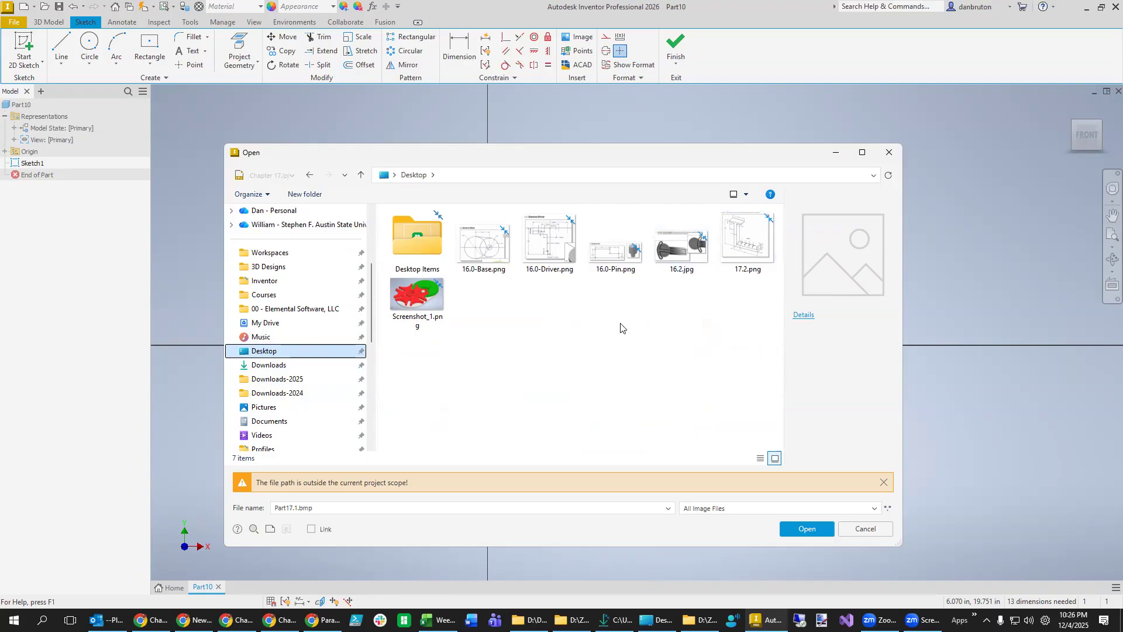
{"action": "double_click", "coordinate": [746, 240]}
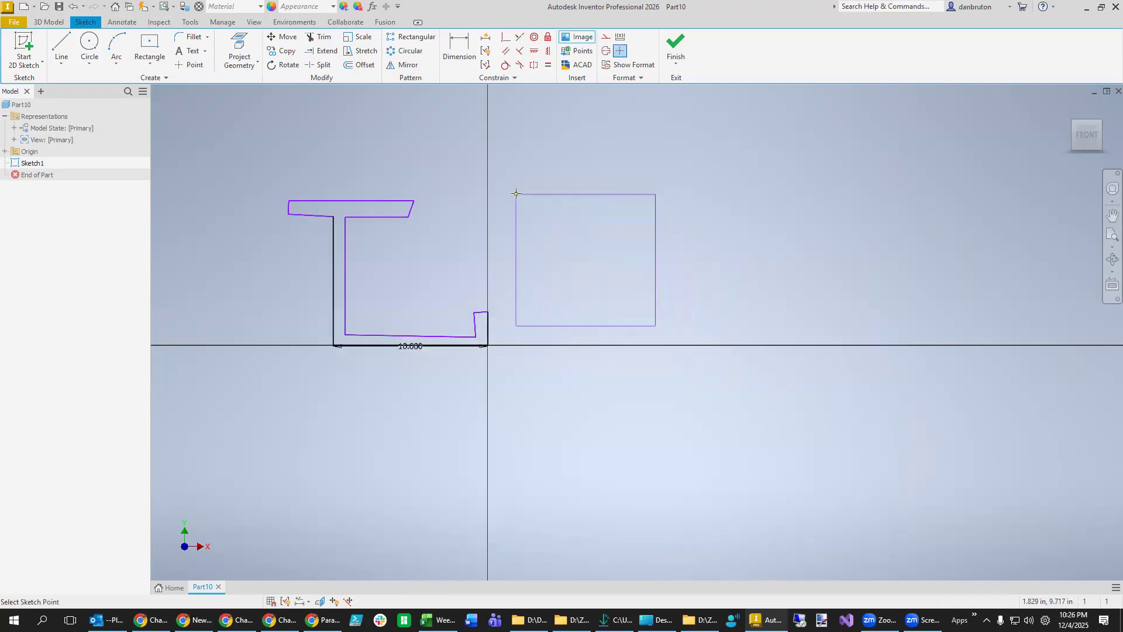
{"action": "left_click", "coordinate": [515, 182]}
{"action": "key", "text": "Escape"}
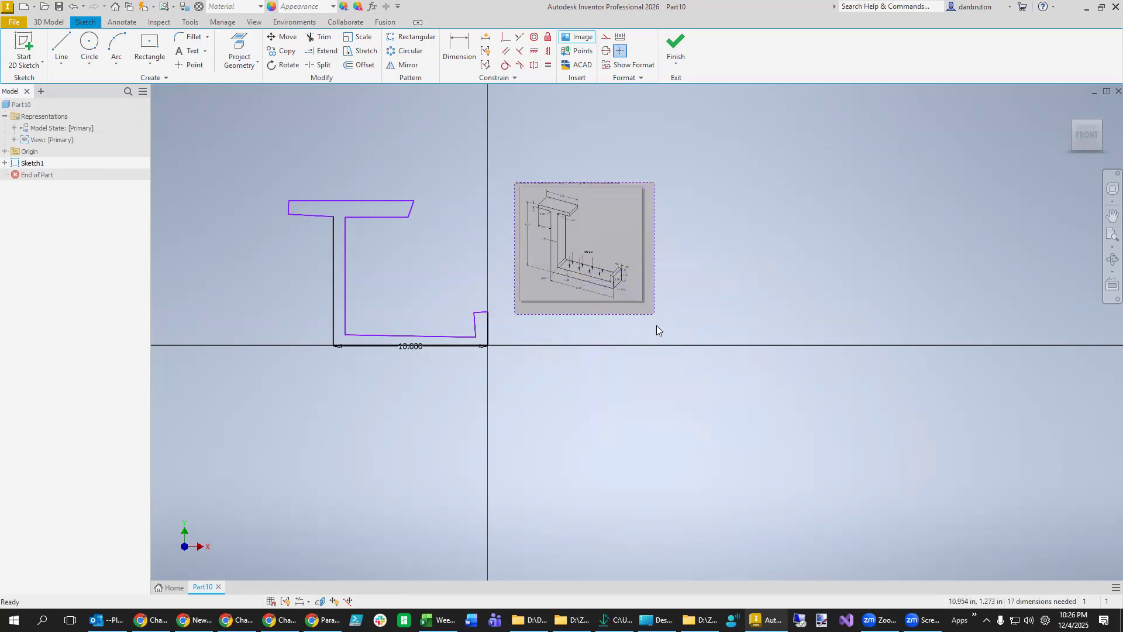
Enlarge the inserted drawing image and move it down beside the bracket profile so all its dimensions can be read.
{"action": "left_click_drag", "start_coordinate": [654, 316], "coordinate": [827, 333]}
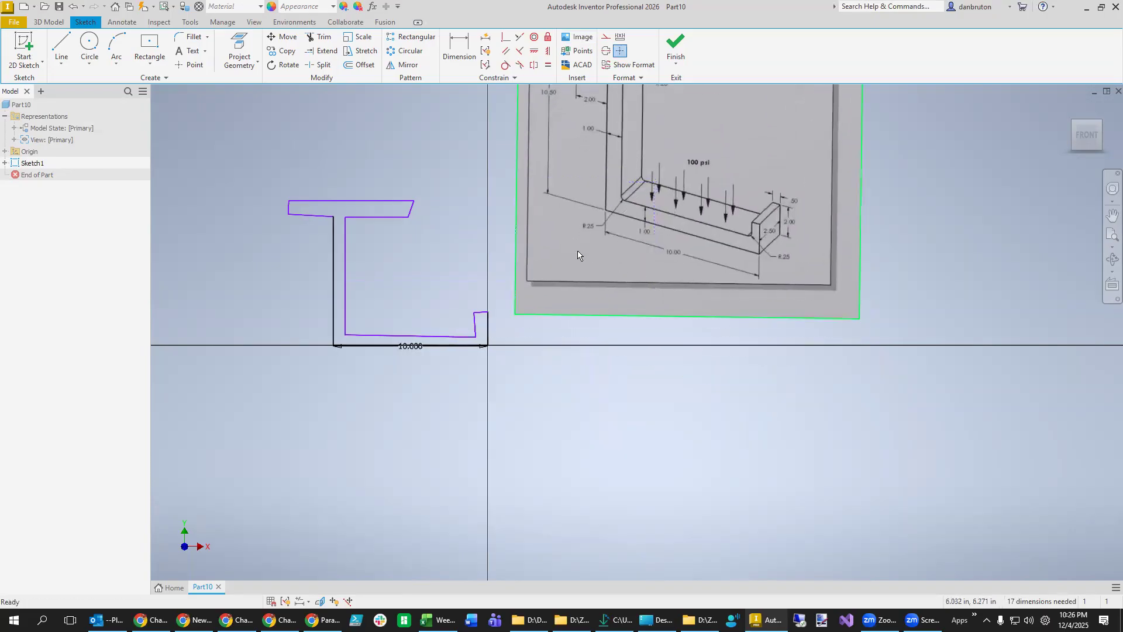
{"action": "left_click_drag", "start_coordinate": [576, 256], "coordinate": [572, 426]}
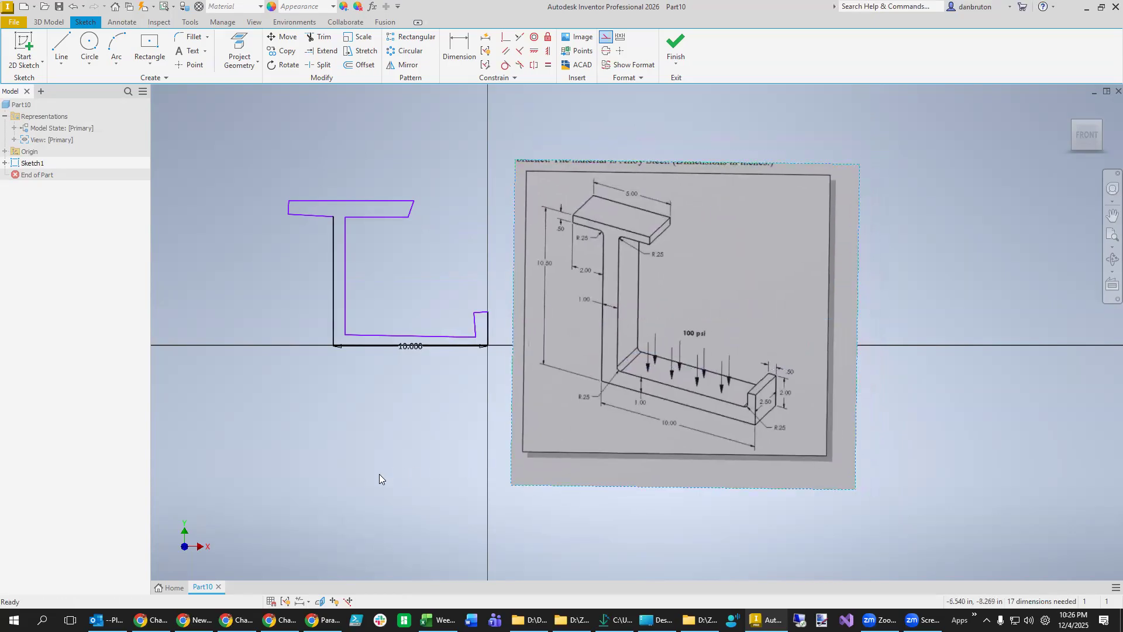
{"action": "scroll", "coordinate": [325, 430], "scroll_direction": "up", "scroll_amount": 2}
{"action": "scroll", "coordinate": [375, 353], "scroll_direction": "down", "scroll_amount": 3}
{"action": "mouse_move", "coordinate": [396, 409]}
{"action": "middle_mouse_down"}
{"action": "mouse_move", "coordinate": [407, 432]}
{"action": "mouse_move", "coordinate": [415, 414]}
{"action": "middle_mouse_up"}
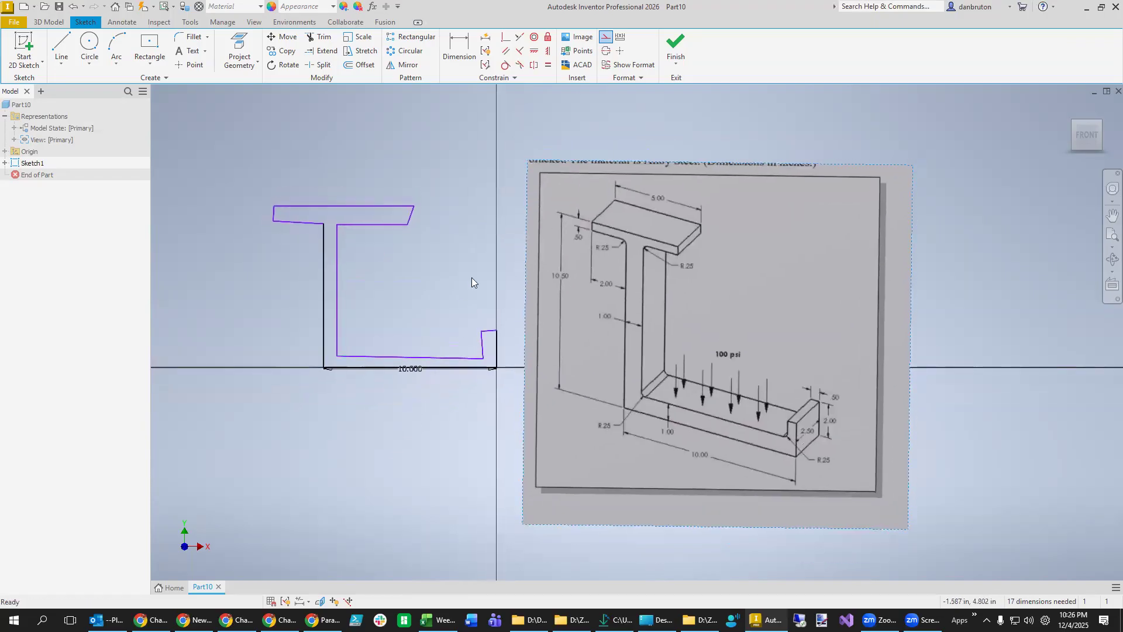
Apply vertical constraints to the upright's inner edge and the end lip's inner edge.
{"action": "left_click", "coordinate": [550, 53]}
{"action": "left_click", "coordinate": [418, 326]}
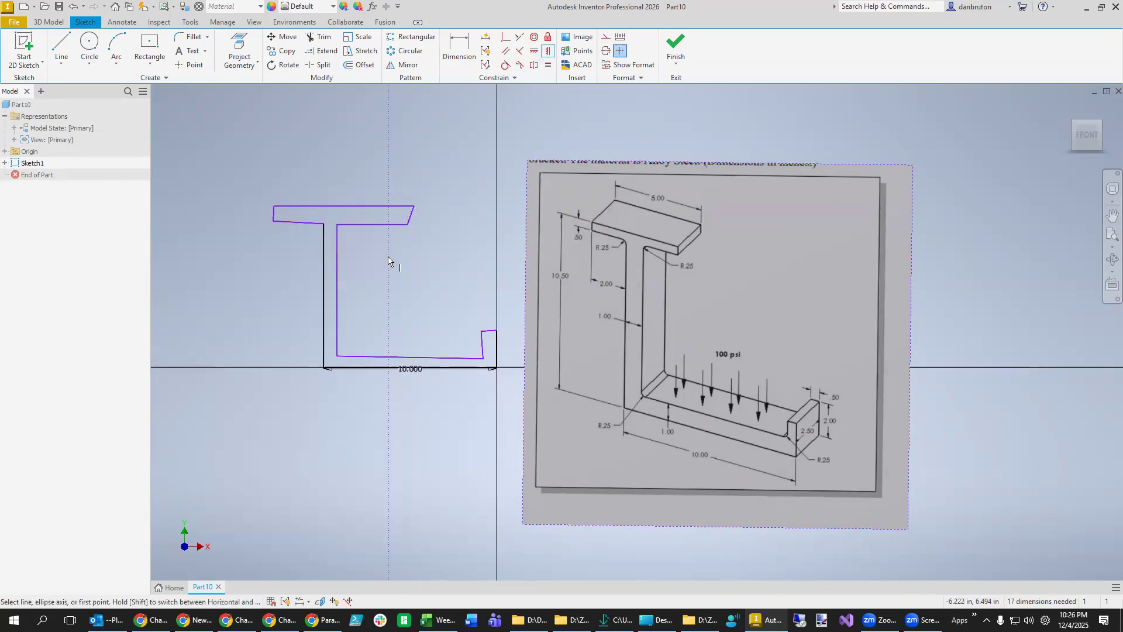
{"action": "left_click", "coordinate": [341, 308]}
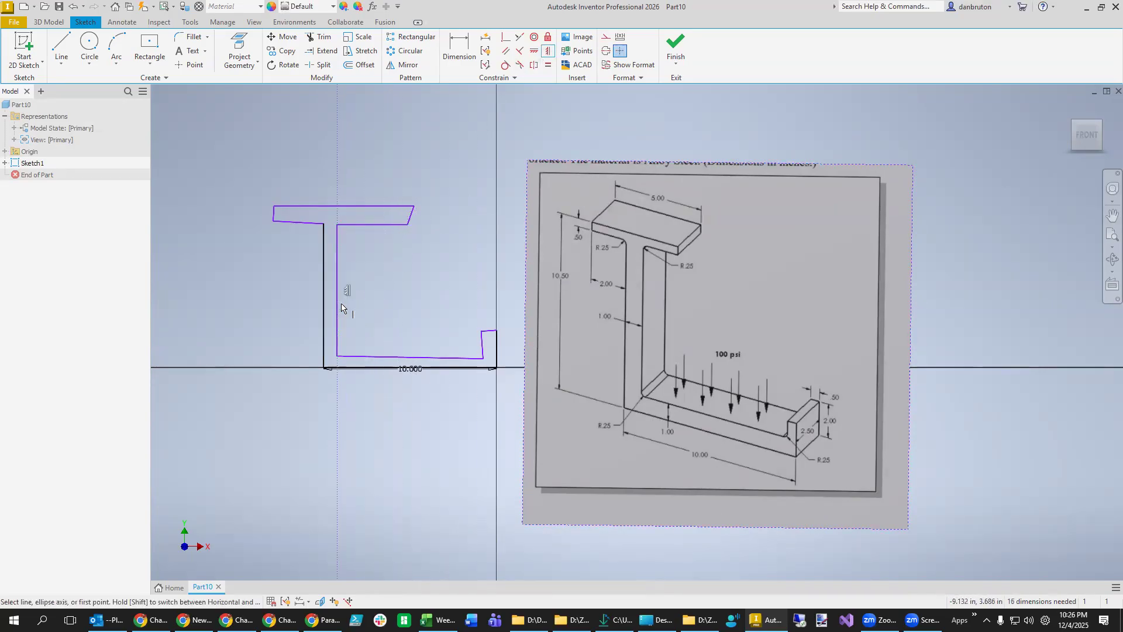
{"action": "left_click", "coordinate": [484, 347]}
{"action": "left_click", "coordinate": [496, 358]}
{"action": "left_click", "coordinate": [420, 326]}
Apply horizontal constraints to the arm's upper edge and the slanted underside of the top flange's outer overhang.
{"action": "left_click", "coordinate": [535, 51]}
{"action": "left_click", "coordinate": [380, 226]}
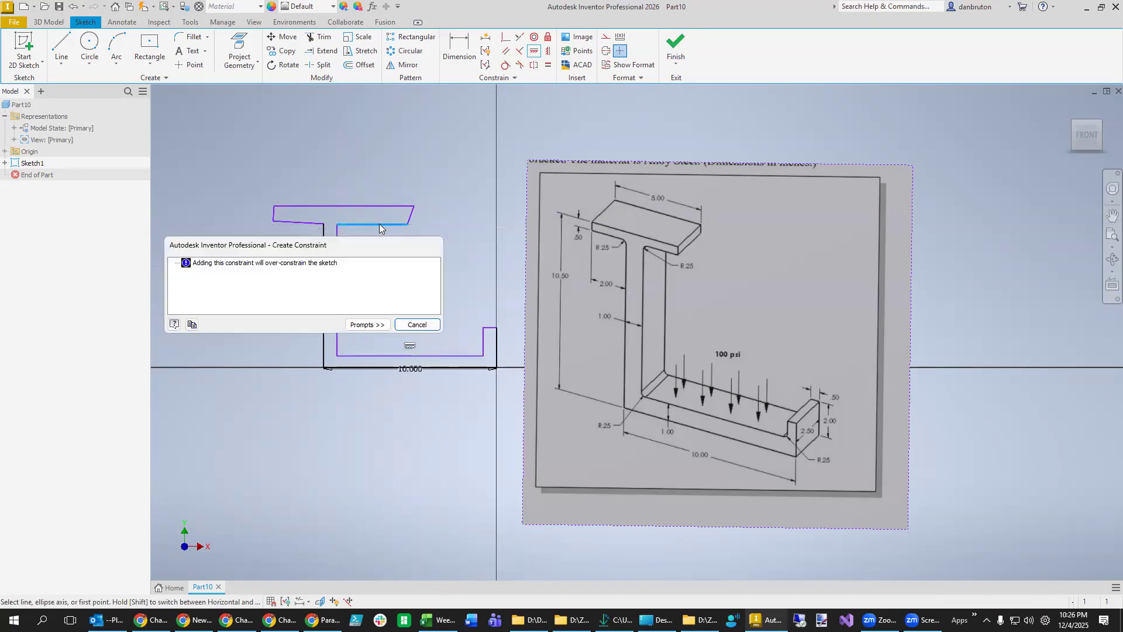
{"action": "left_click", "coordinate": [416, 325]}
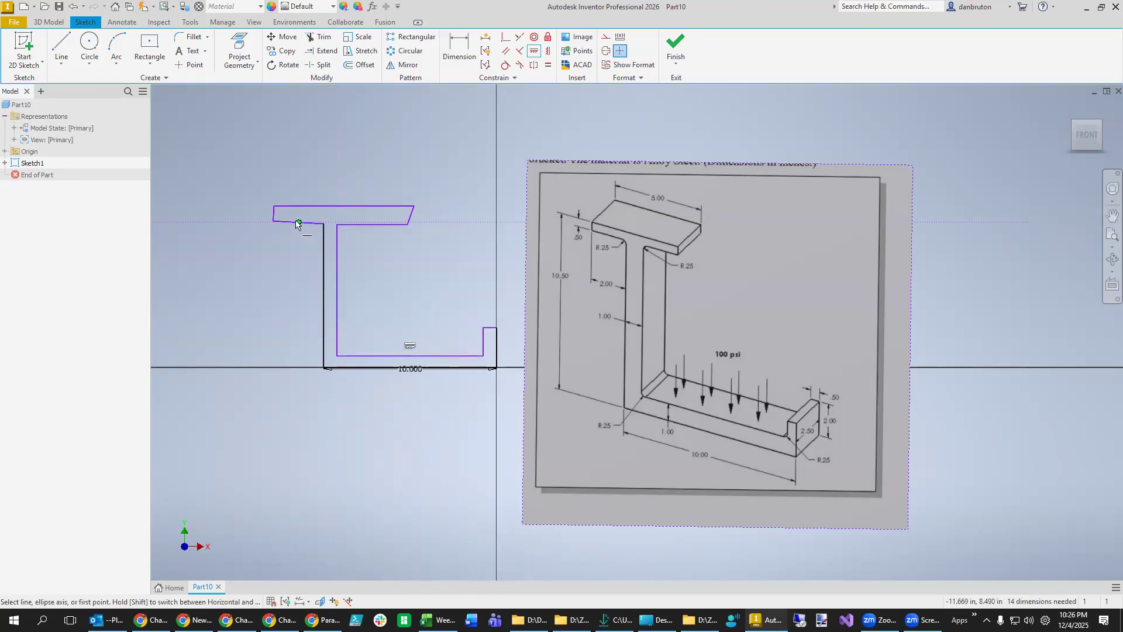
{"action": "left_click", "coordinate": [298, 223]}
{"action": "left_click", "coordinate": [335, 208]}
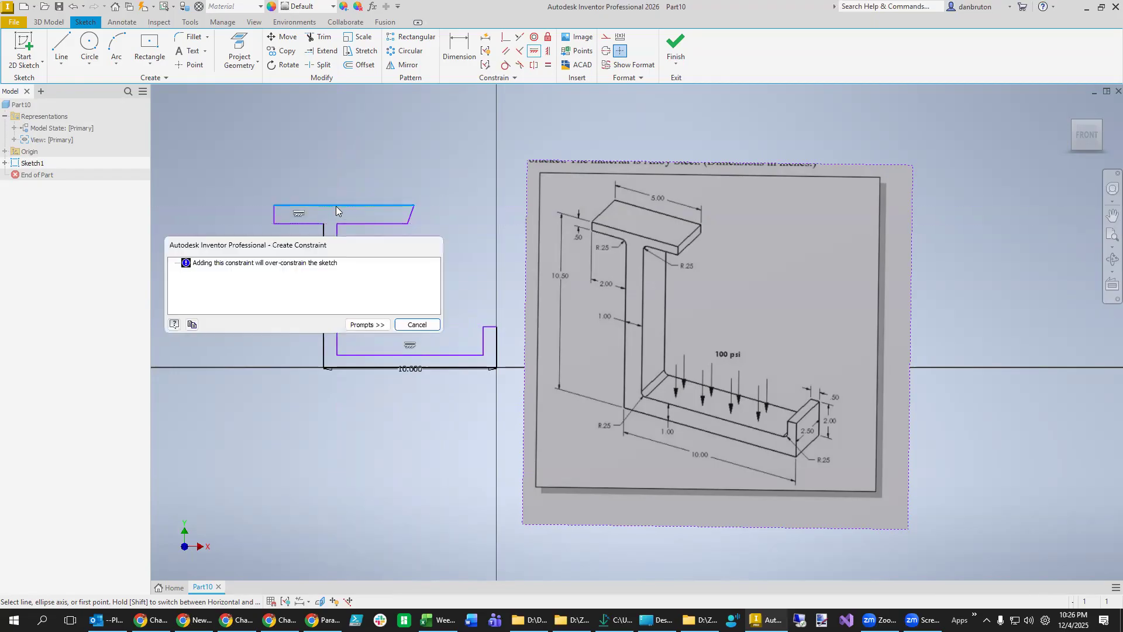
{"action": "left_click", "coordinate": [417, 325]}
Try to align the two lower end corners of the top flange with a vertical constraint.
{"action": "left_click", "coordinate": [548, 51]}
{"action": "left_click", "coordinate": [276, 223]}
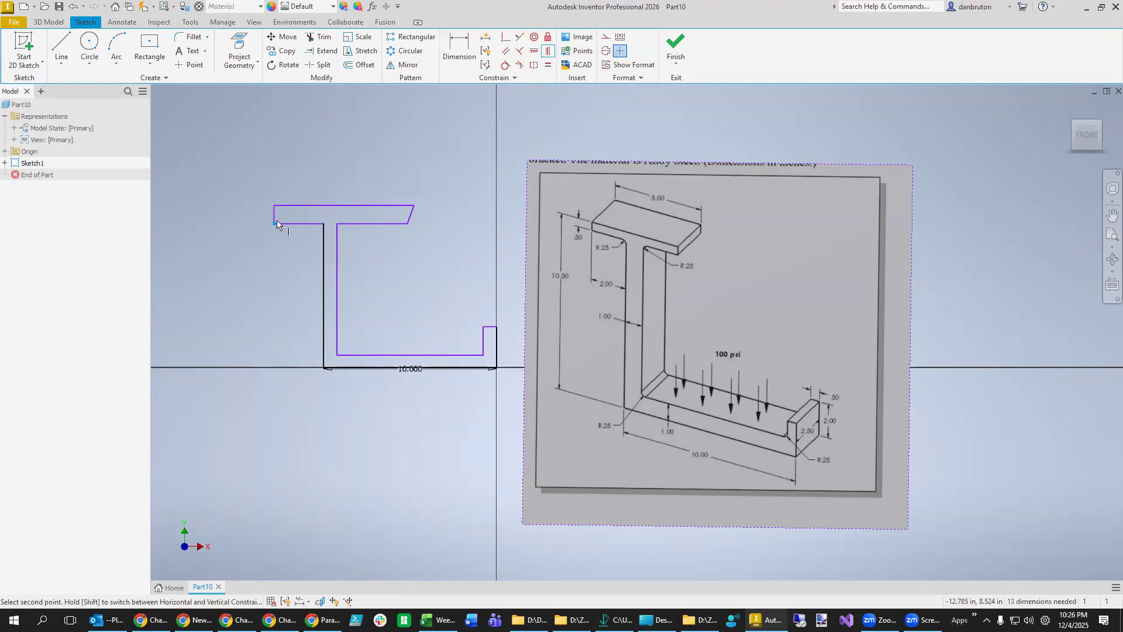
{"action": "left_click", "coordinate": [409, 223]}
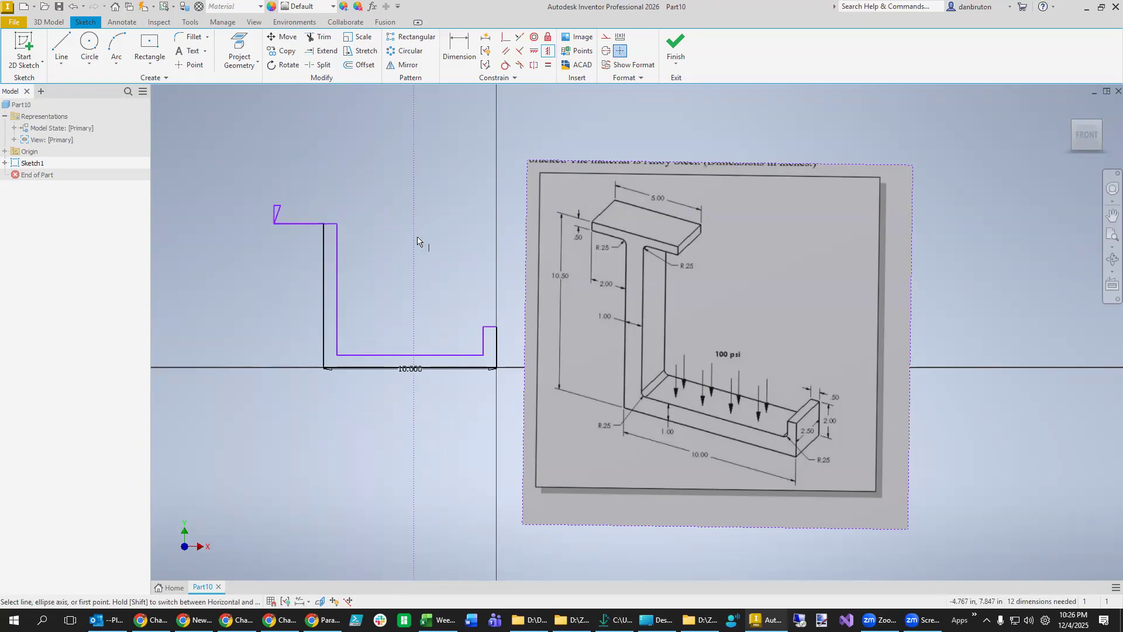
{"action": "key", "text": "ctrl+z"}
Pull the top flange's upper inner-side corner slightly inward and constrain the slanted end edge vertical.
{"action": "left_click_drag", "start_coordinate": [413, 206], "coordinate": [403, 206]}
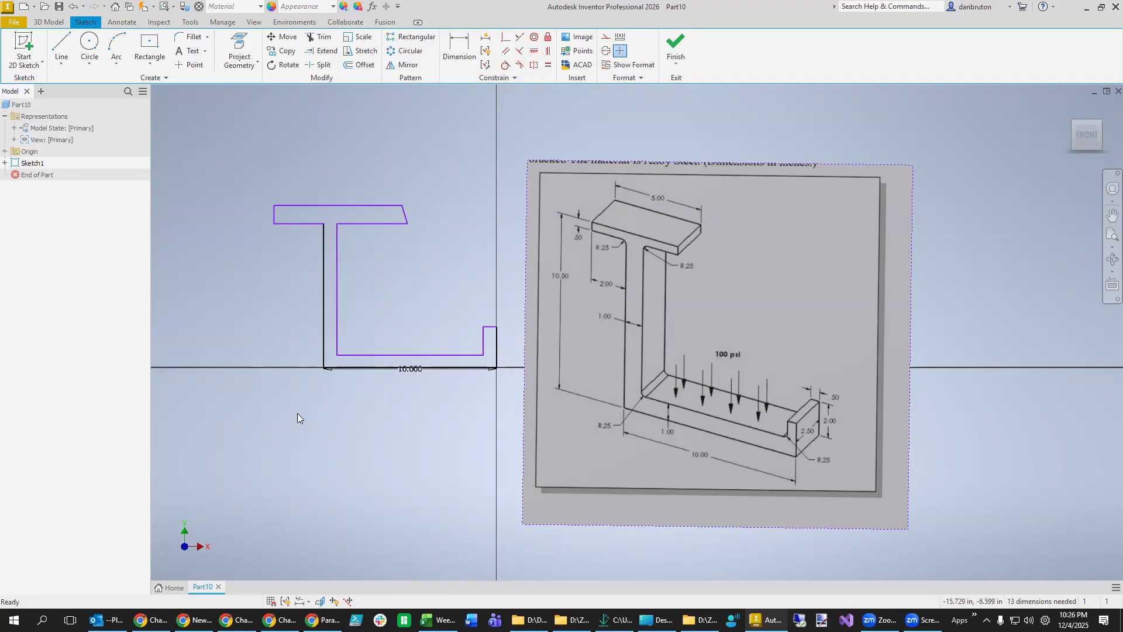
{"action": "left_click", "coordinate": [548, 51]}
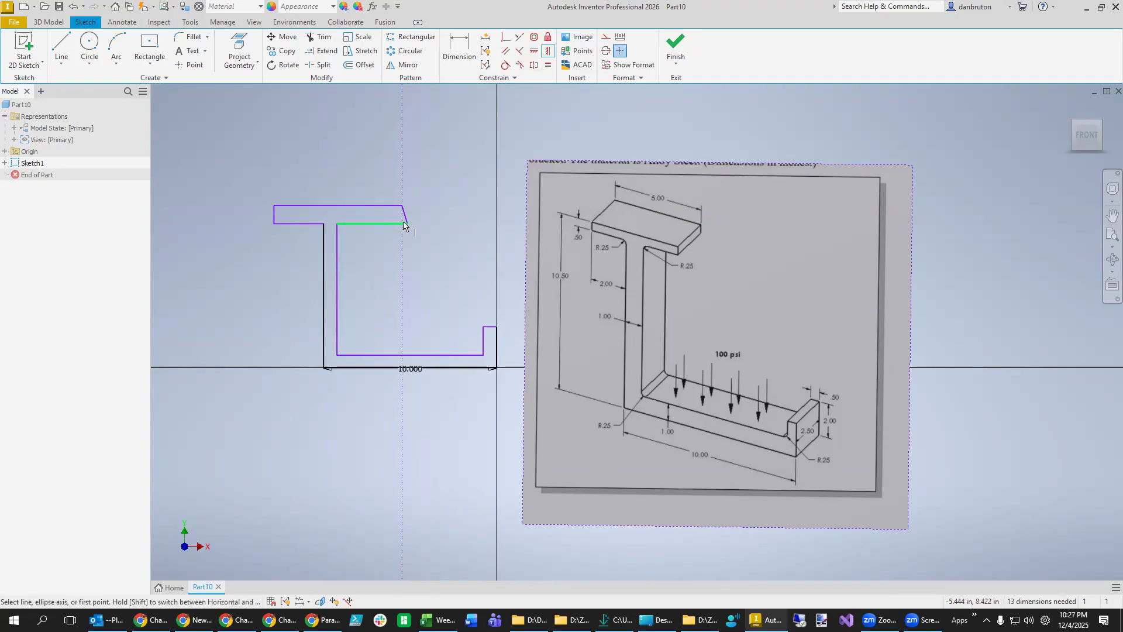
{"action": "left_click", "coordinate": [406, 221]}
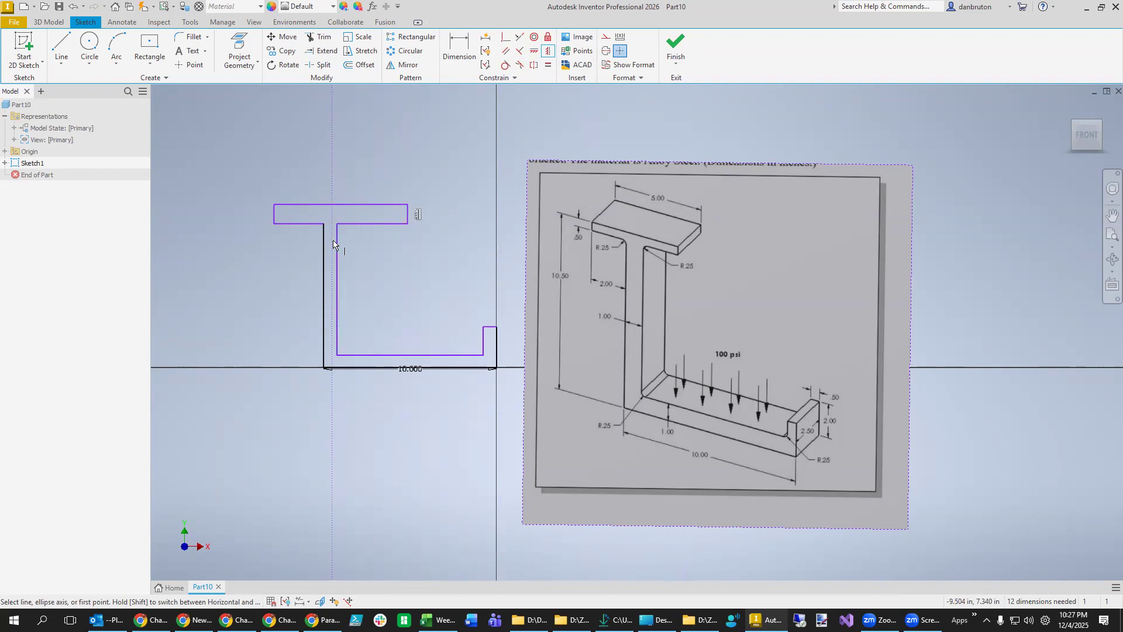
Dimension the top flange's width and set it to 5 in.
{"action": "left_click", "coordinate": [459, 48]}
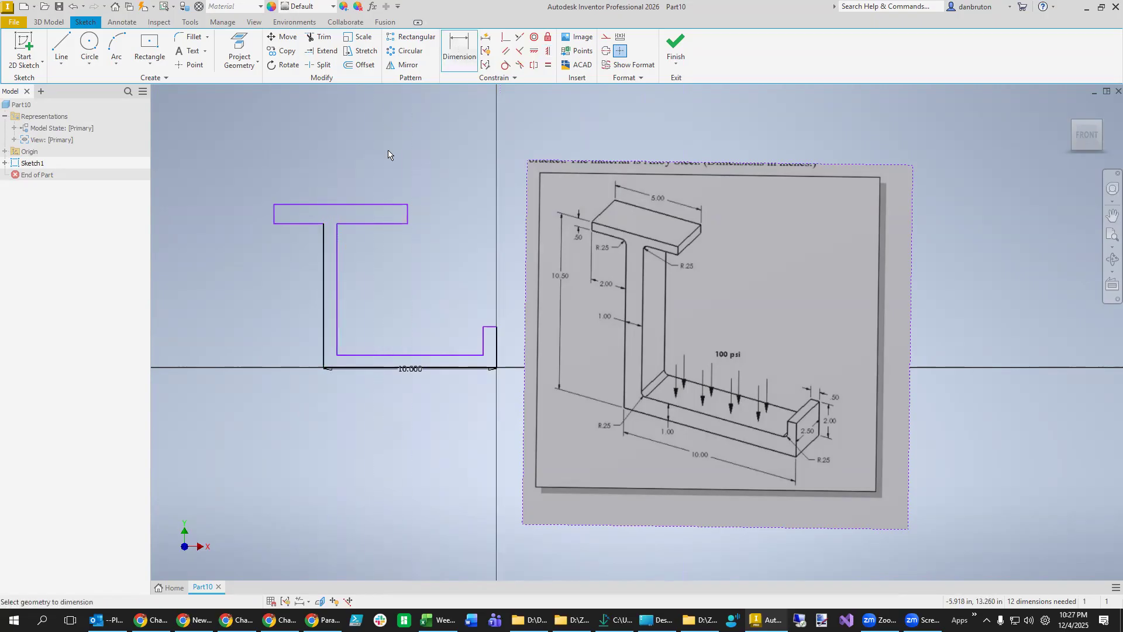
{"action": "left_click", "coordinate": [359, 206]}
{"action": "left_click", "coordinate": [334, 176]}
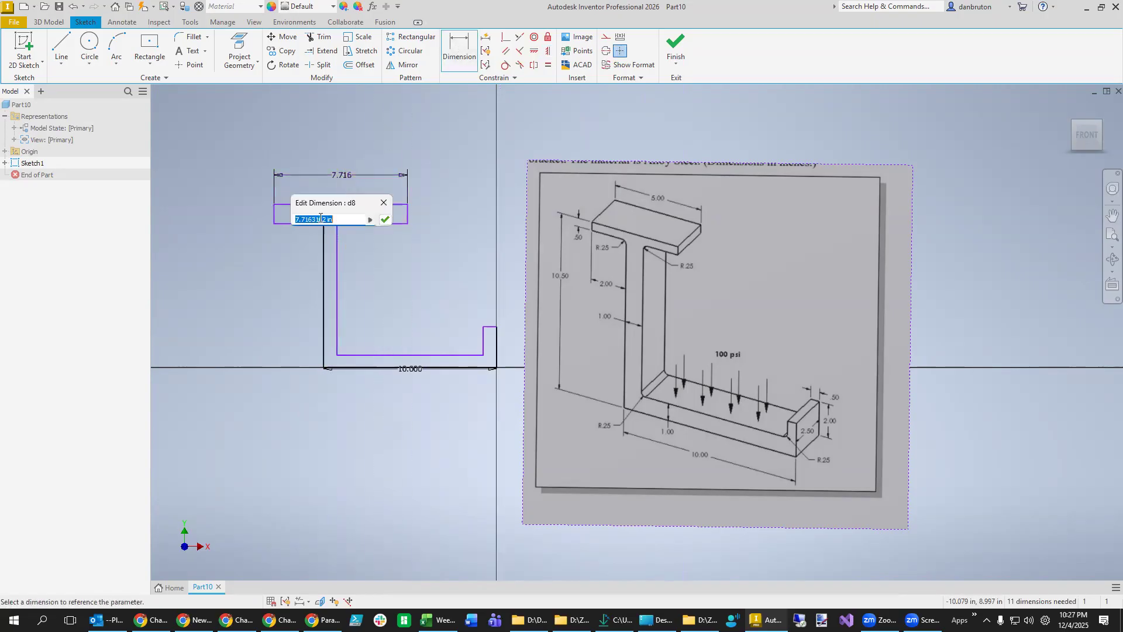
{"action": "type", "text": "5"}
{"action": "key", "text": "Return"}
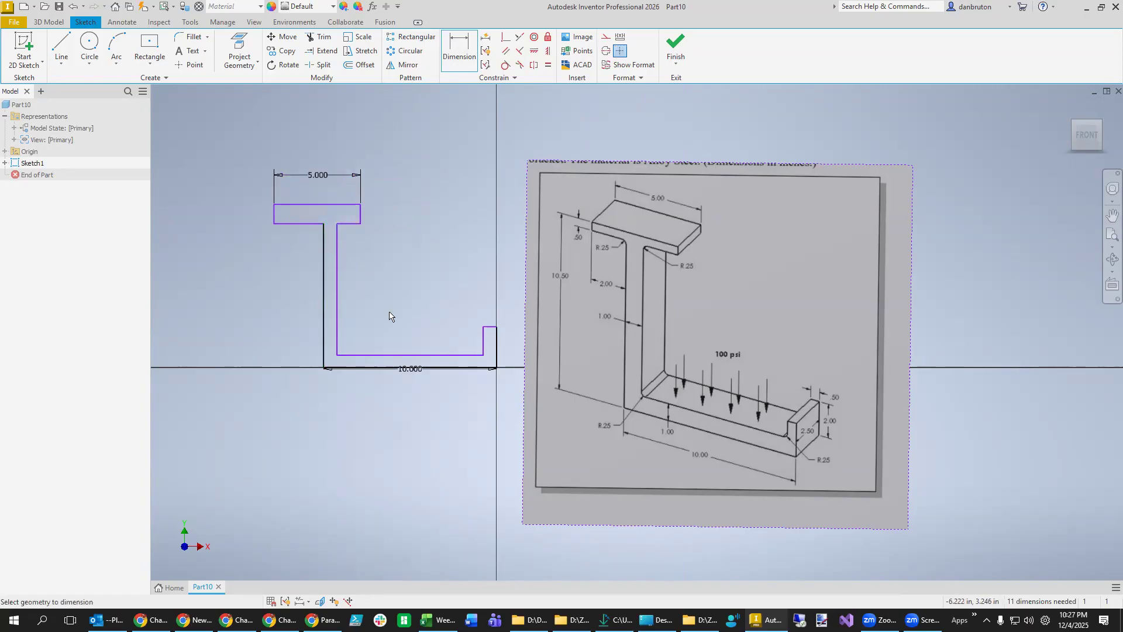
Dimension the upright's thickness between its inner and outer edges and set it to 1 in.
{"action": "left_click", "coordinate": [337, 302]}
{"action": "left_click", "coordinate": [324, 307]}
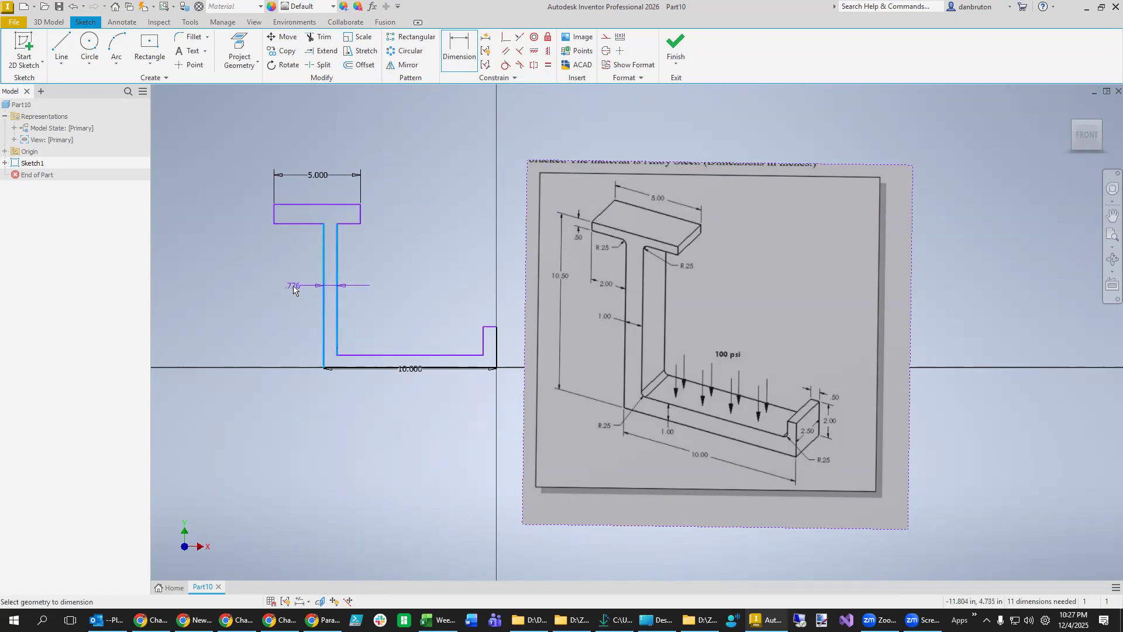
{"action": "left_click", "coordinate": [294, 288]}
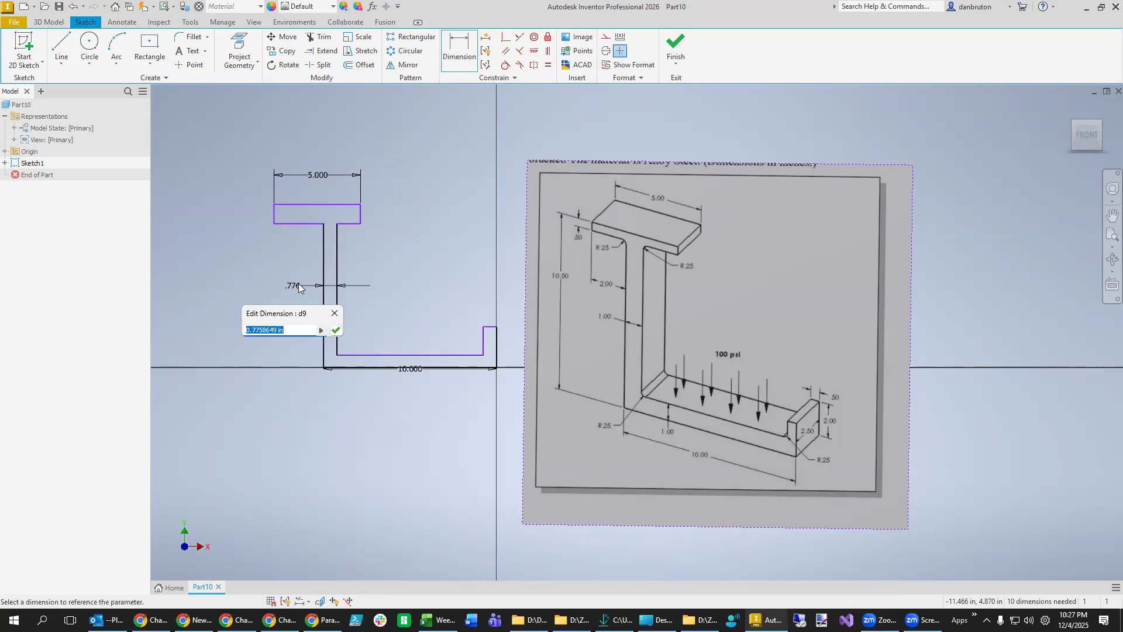
{"action": "type", "text": "1"}
{"action": "key", "text": "Return"}
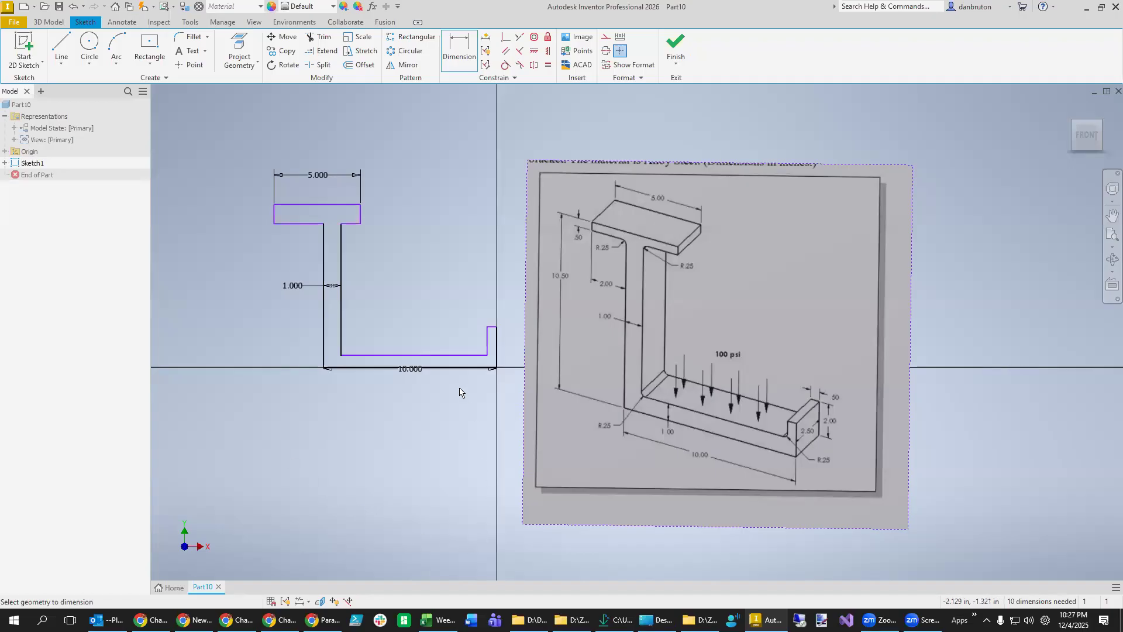
Dimension the horizontal arm's thickness between its upper and lower edges and set it to 1 in.
{"action": "left_click", "coordinate": [455, 356]}
{"action": "left_click", "coordinate": [444, 369]}
{"action": "left_click", "coordinate": [281, 342]}
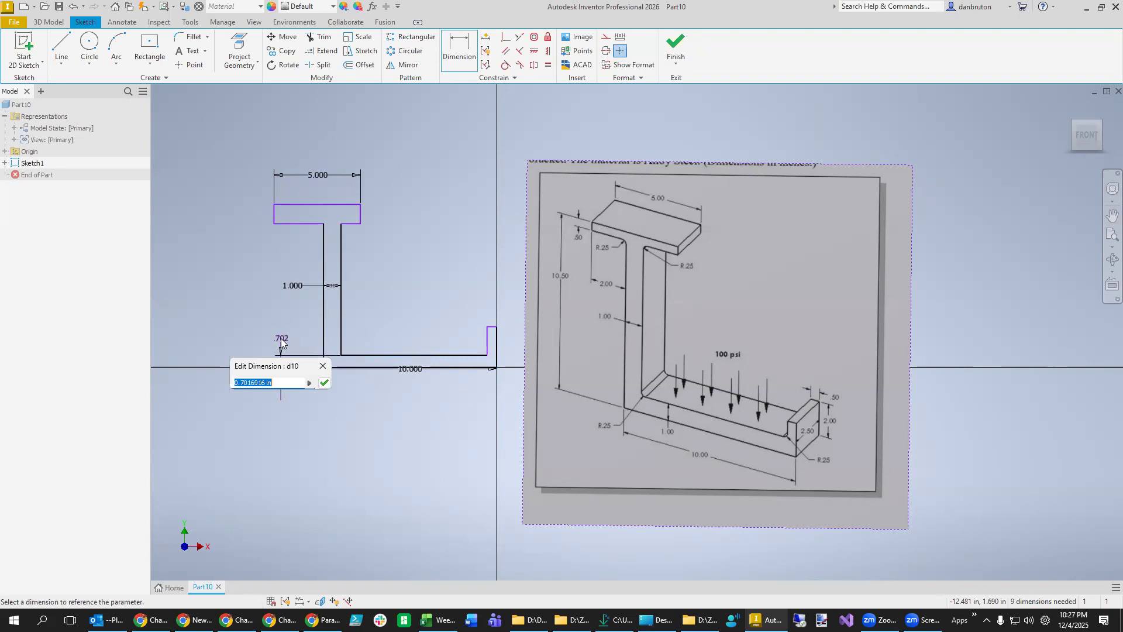
{"action": "type", "text": "1"}
{"action": "key", "text": "Return"}
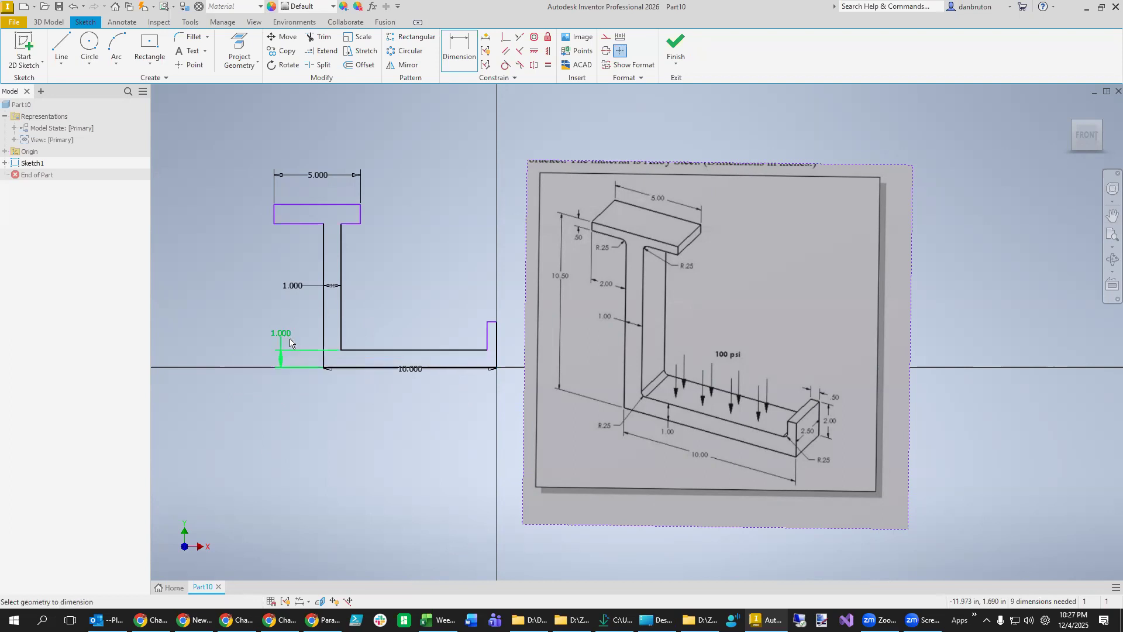
Dimension the end lip's thickness between its two vertical edges and set it to 0.5 in.
{"action": "left_click", "coordinate": [487, 338]}
{"action": "left_click", "coordinate": [498, 344]}
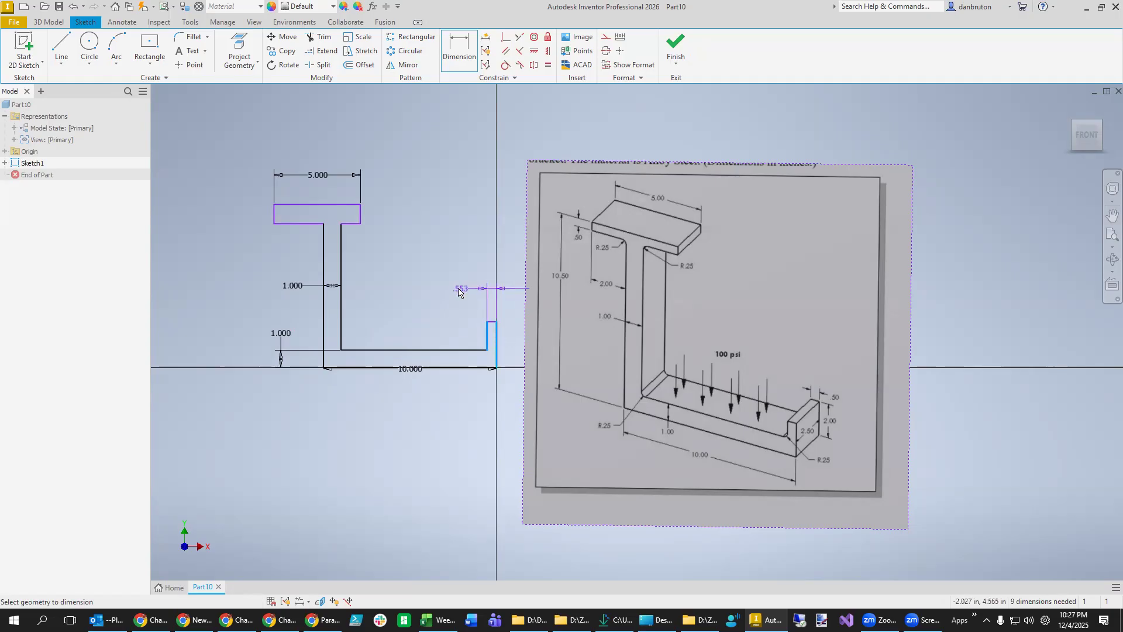
{"action": "left_click", "coordinate": [457, 300]}
{"action": "type", "text": "0"}
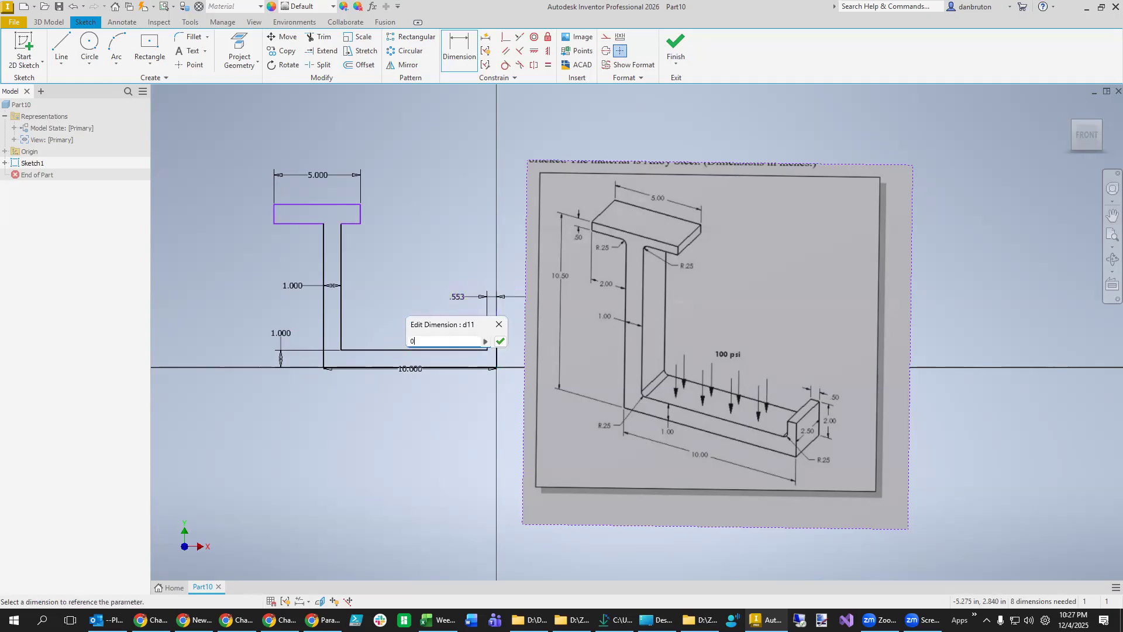
{"action": "type", "text": ".5"}
{"action": "key", "text": "Return"}
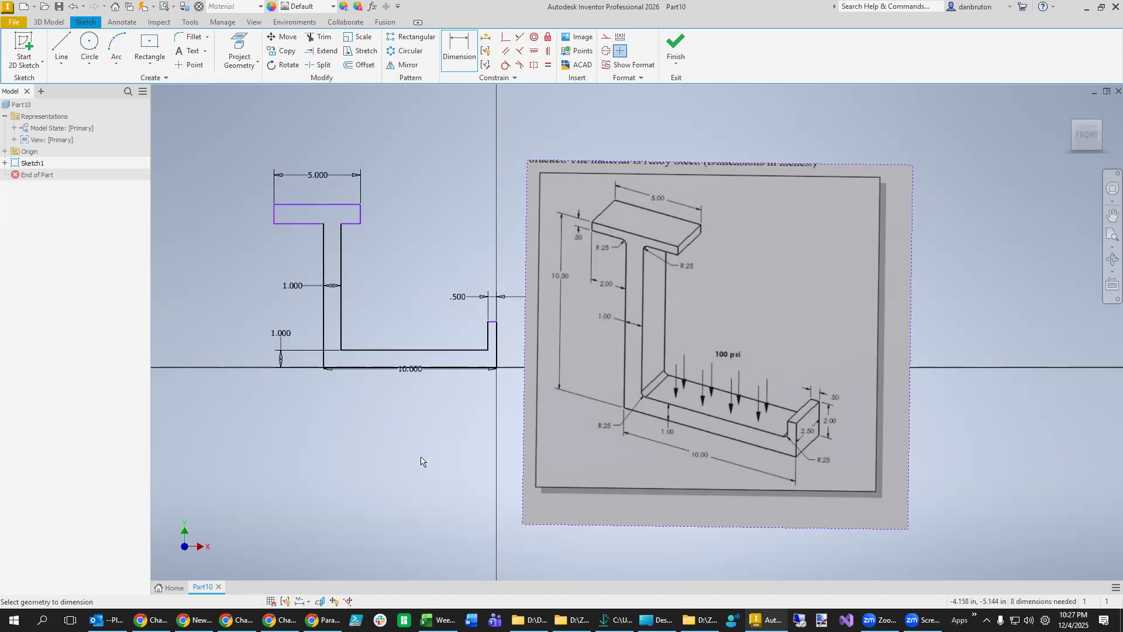
Add a 0.25 in sketch fillet to the inside corner between the end lip and the arm's upper edge.
{"action": "scroll", "coordinate": [422, 415], "scroll_direction": "down", "scroll_amount": 2}
{"action": "scroll", "coordinate": [430, 414], "scroll_direction": "up", "scroll_amount": 3}
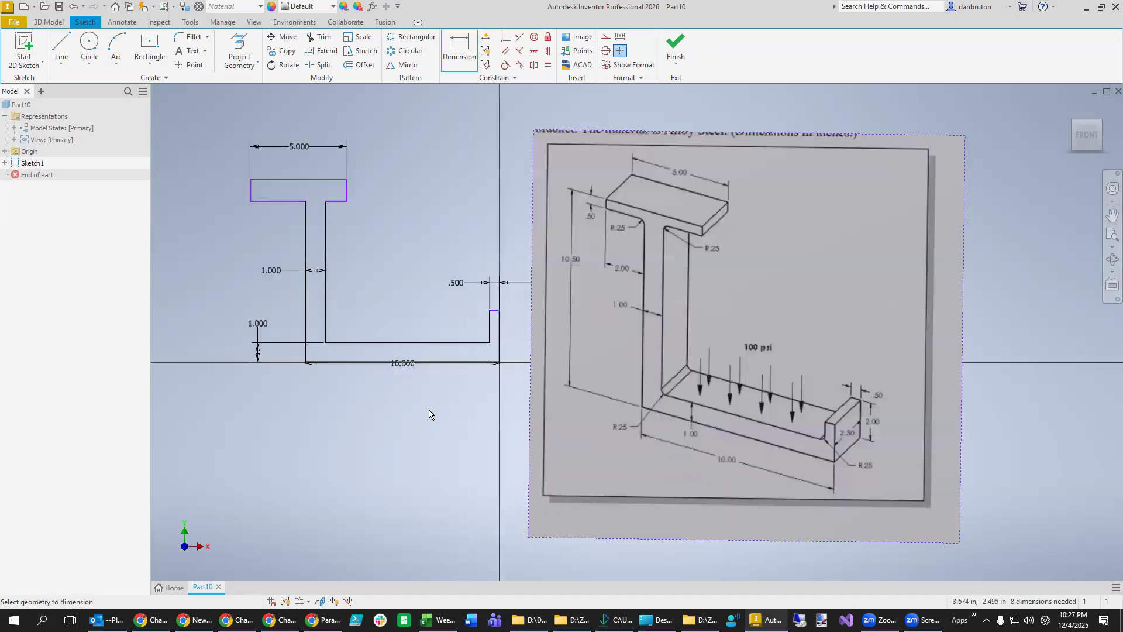
{"action": "middle_click_drag", "start_coordinate": [450, 428], "coordinate": [472, 455]}
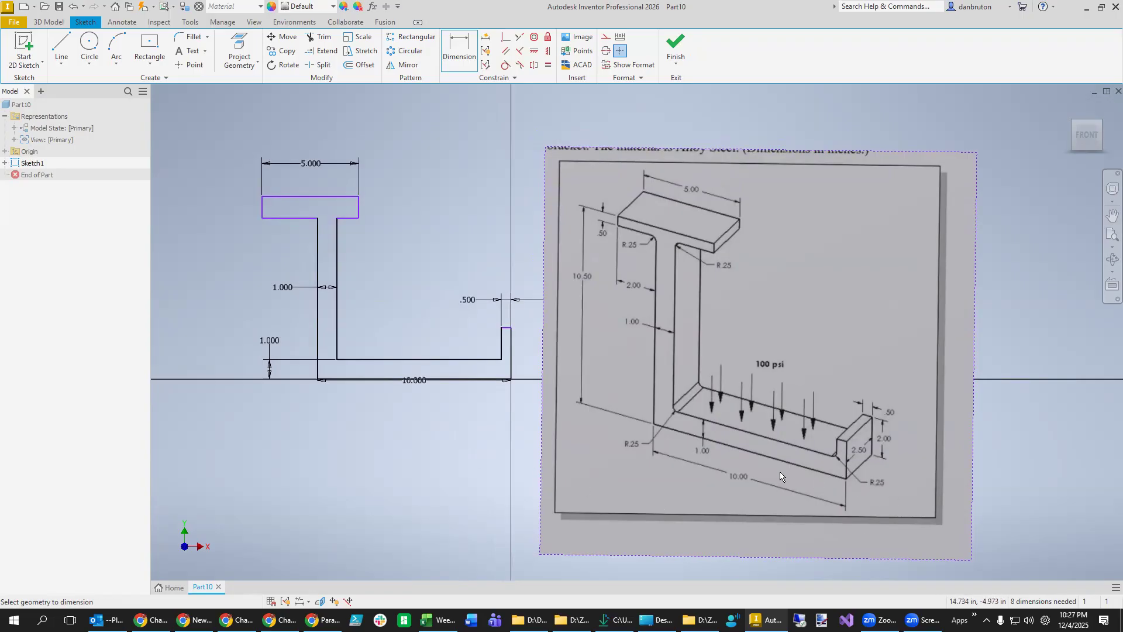
{"action": "left_click", "coordinate": [191, 37]}
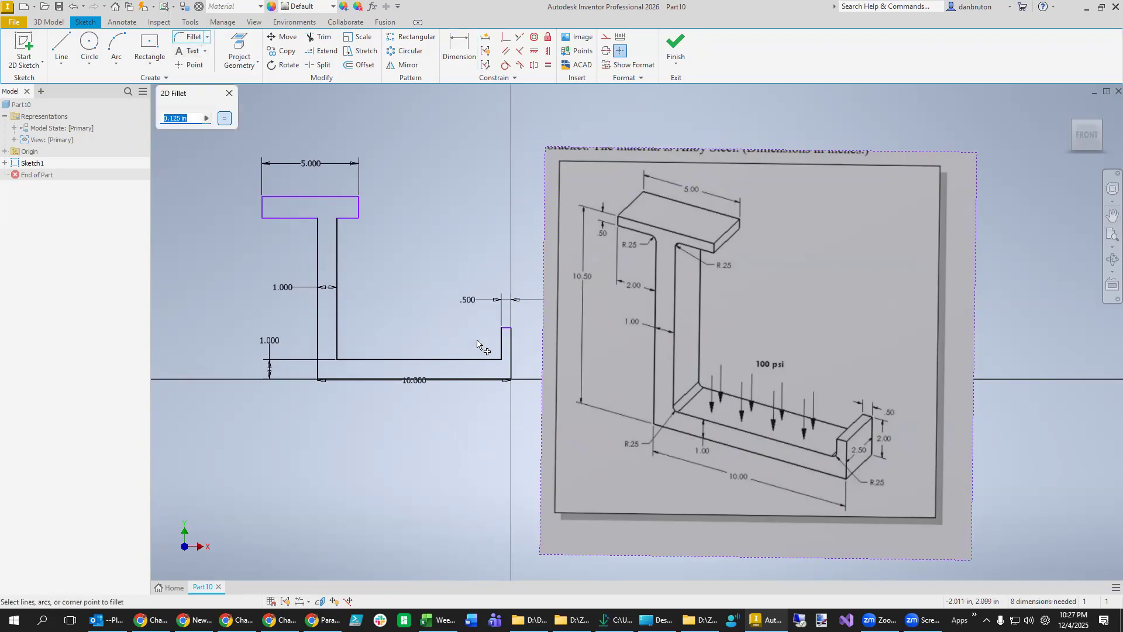
{"action": "type", "text": "0"}
{"action": "left_click", "coordinate": [500, 346]}
{"action": "left_click", "coordinate": [493, 358]}
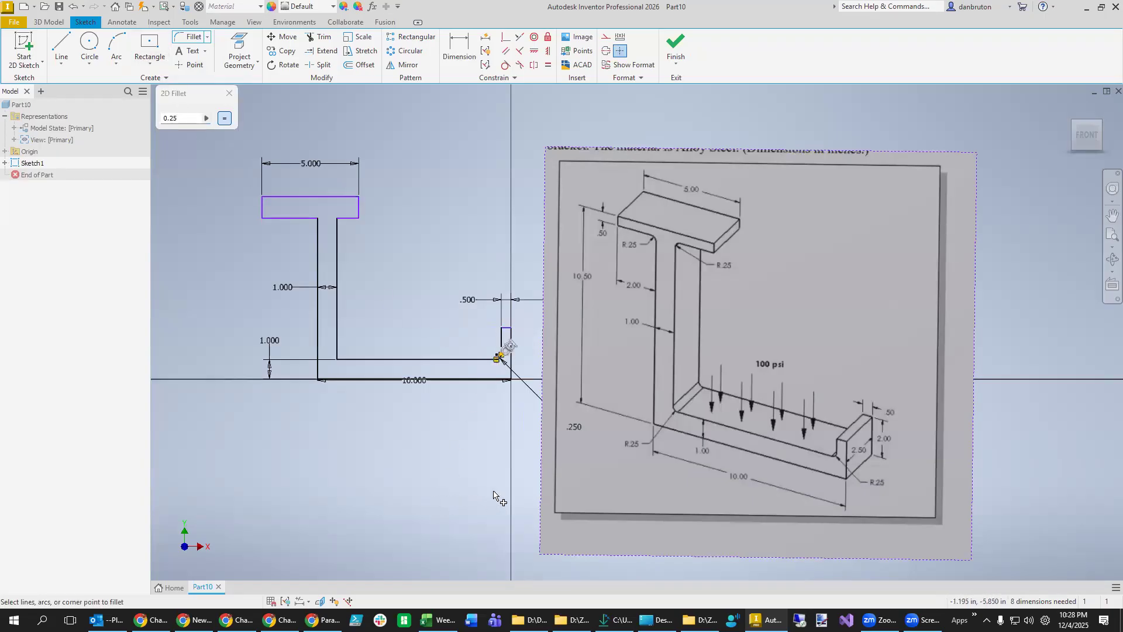
Add 0.25 in sketch fillets to the upright-to-arm inside corner and to both corners where the upright meets the top plate.
{"action": "left_click", "coordinate": [337, 344]}
{"action": "left_click", "coordinate": [346, 359]}
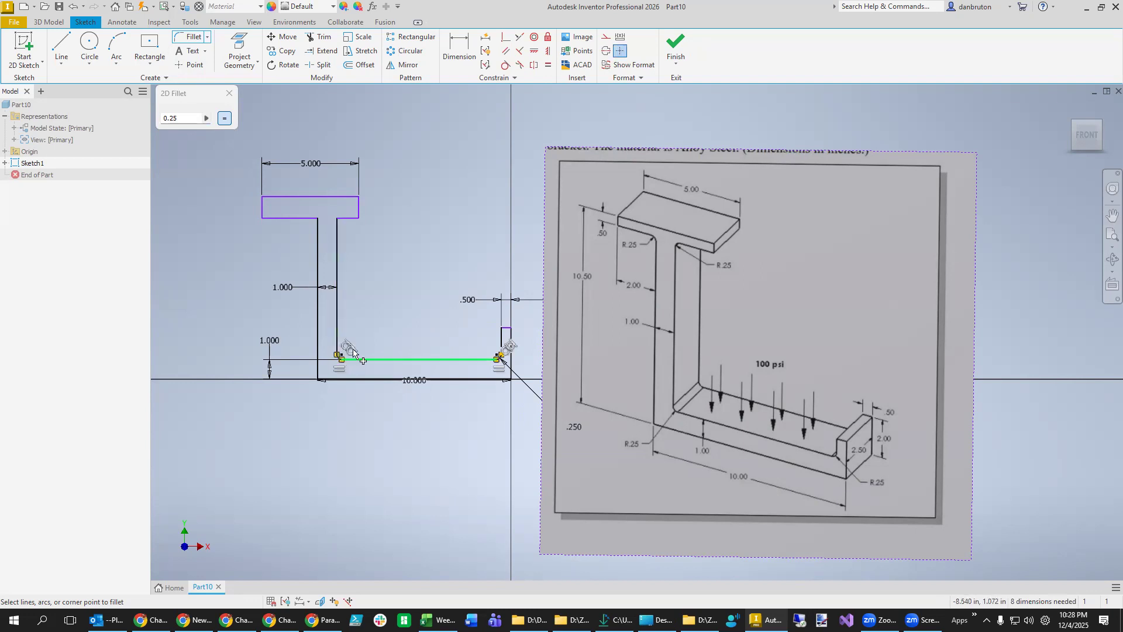
{"action": "left_click", "coordinate": [336, 229]}
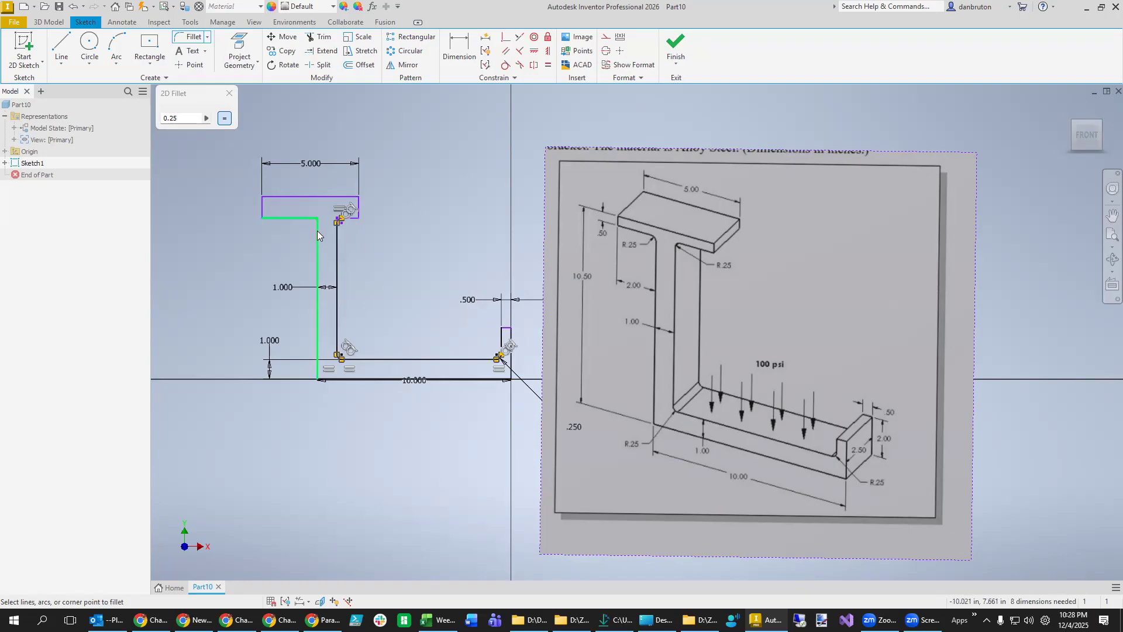
{"action": "left_click", "coordinate": [318, 233]}
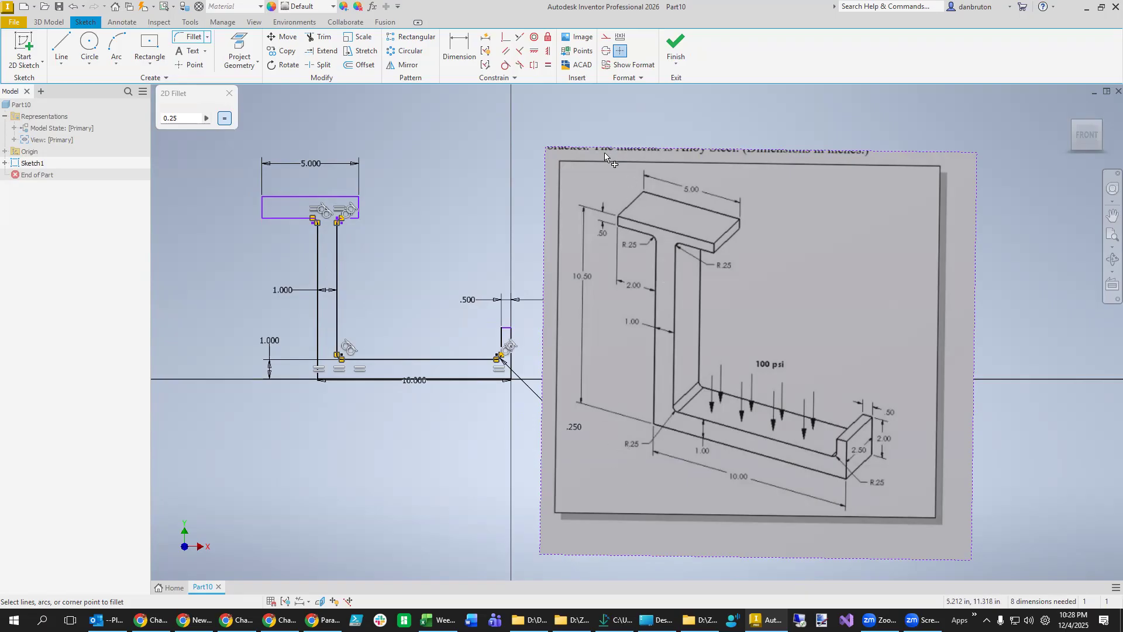
Dimension the end lip's full outer height and set it to 2 in.
{"action": "left_click", "coordinate": [452, 46]}
{"action": "left_click", "coordinate": [512, 359]}
{"action": "left_click", "coordinate": [526, 349]}
{"action": "type", "text": "2"}
{"action": "key", "text": "Return"}
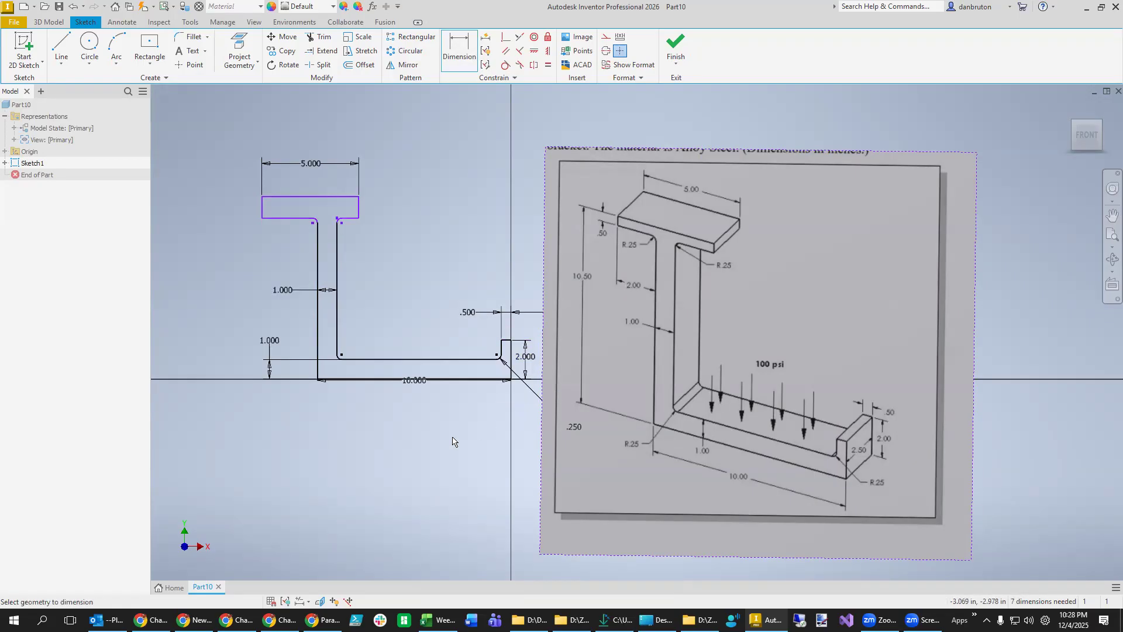
Dimension the top plate's thickness between its upper and lower edges and set it to 0.5 in.
{"action": "left_click", "coordinate": [276, 217]}
{"action": "left_click", "coordinate": [238, 182]}
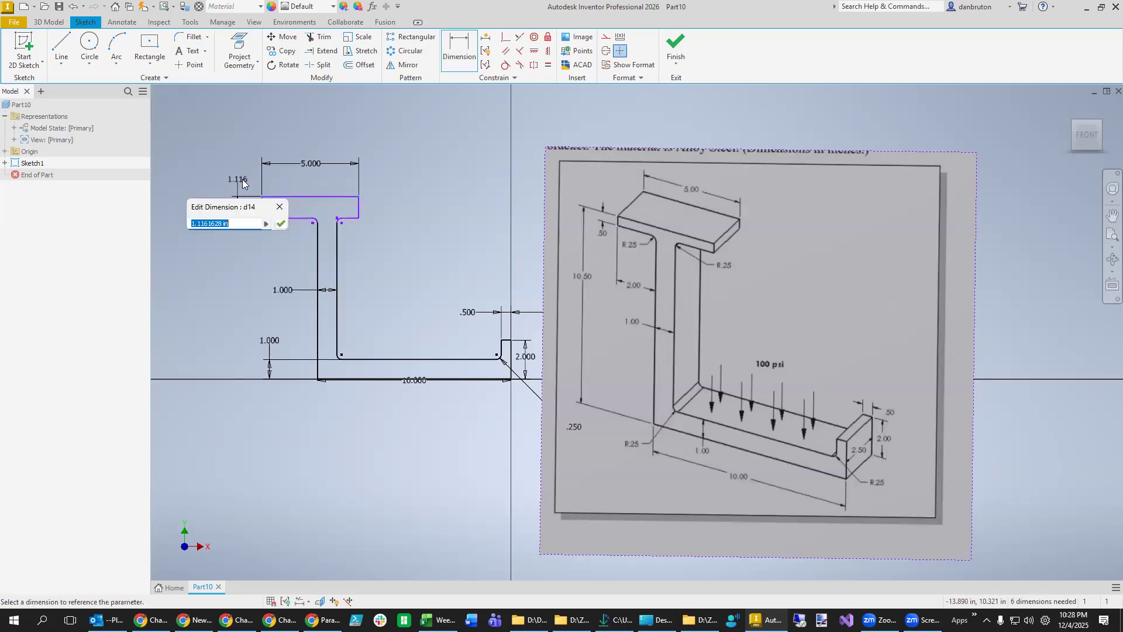
{"action": "type", "text": "0.5"}
{"action": "key", "text": "Return"}
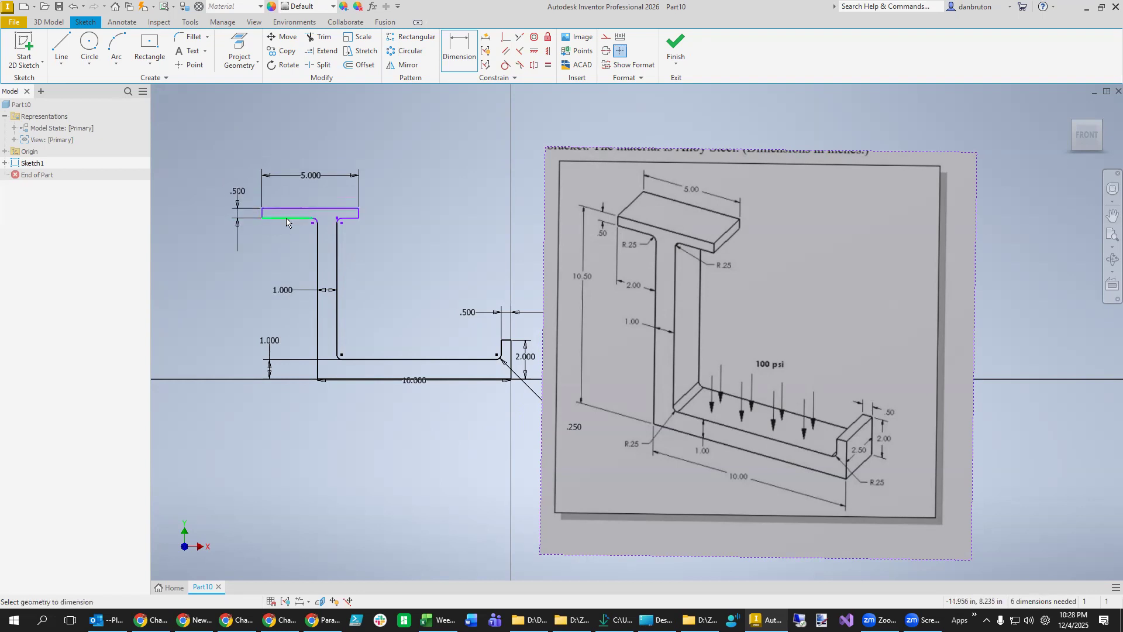
Dimension the bracket's overall height from the arm's bottom edge to the top plate's upper edge and set it to 10.5 in.
{"action": "left_click", "coordinate": [310, 208]}
{"action": "left_click", "coordinate": [342, 380]}
{"action": "left_click", "coordinate": [212, 302]}
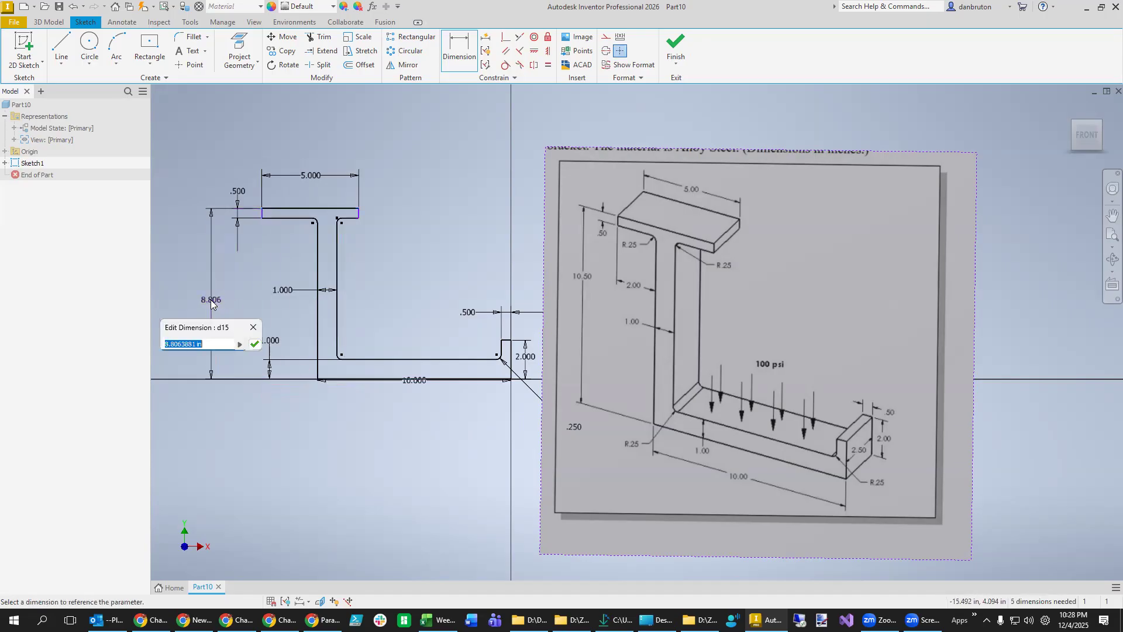
{"action": "type", "text": "10.5"}
{"action": "key", "text": "Return"}
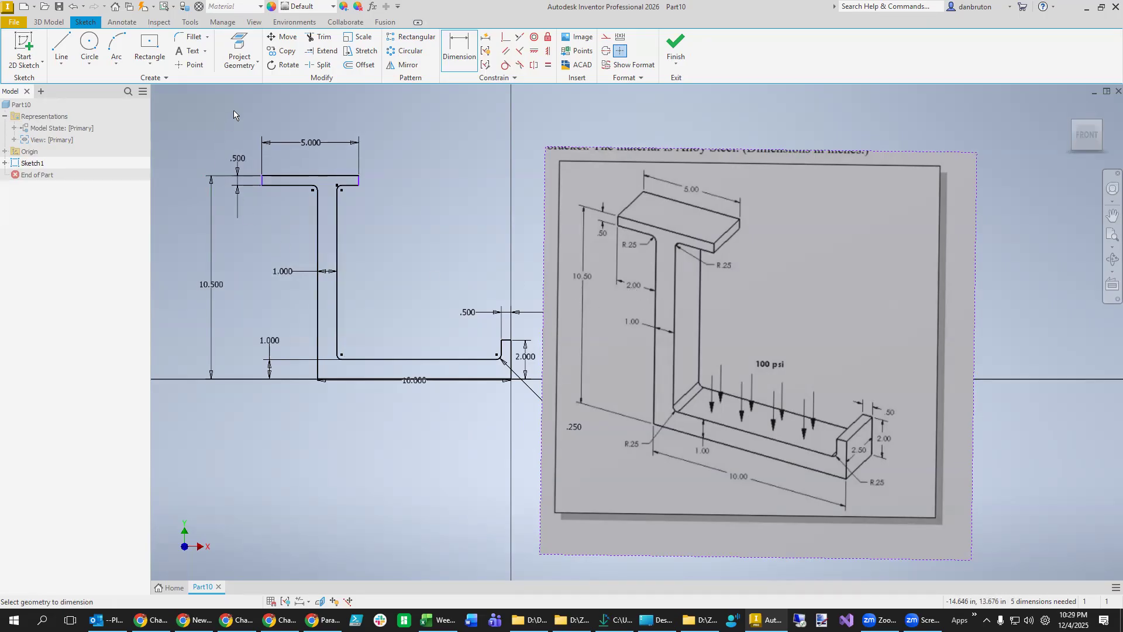
Dimension the top plate's overhang from its outer end to the upright's outer edge and set it to 2 in.
{"action": "left_click", "coordinate": [317, 251]}
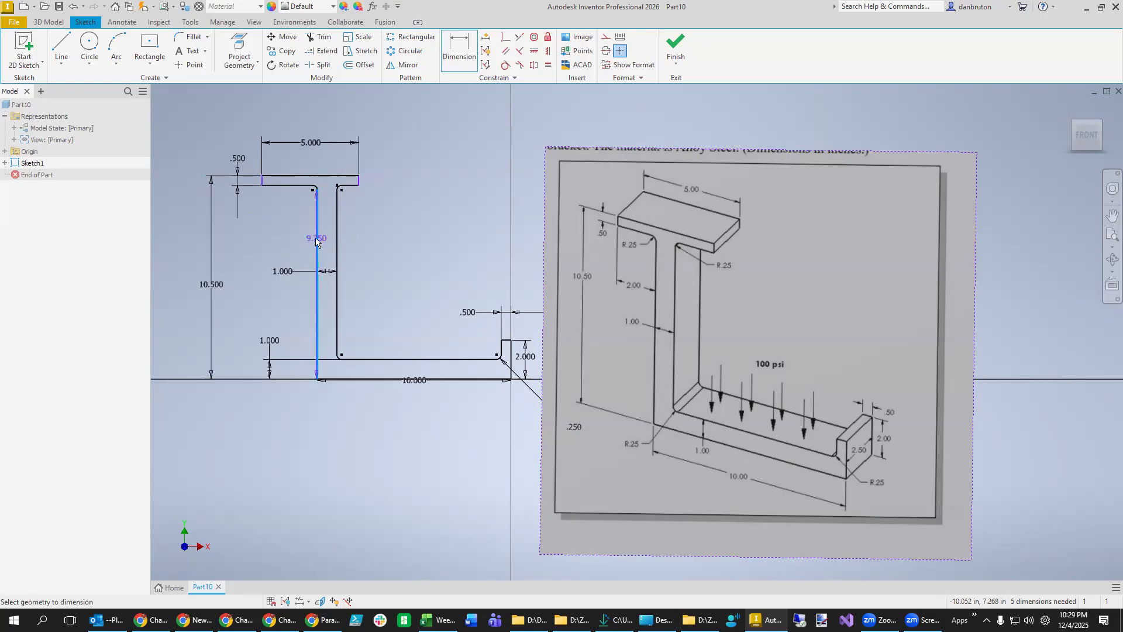
{"action": "left_click", "coordinate": [262, 181]}
{"action": "left_click", "coordinate": [289, 229]}
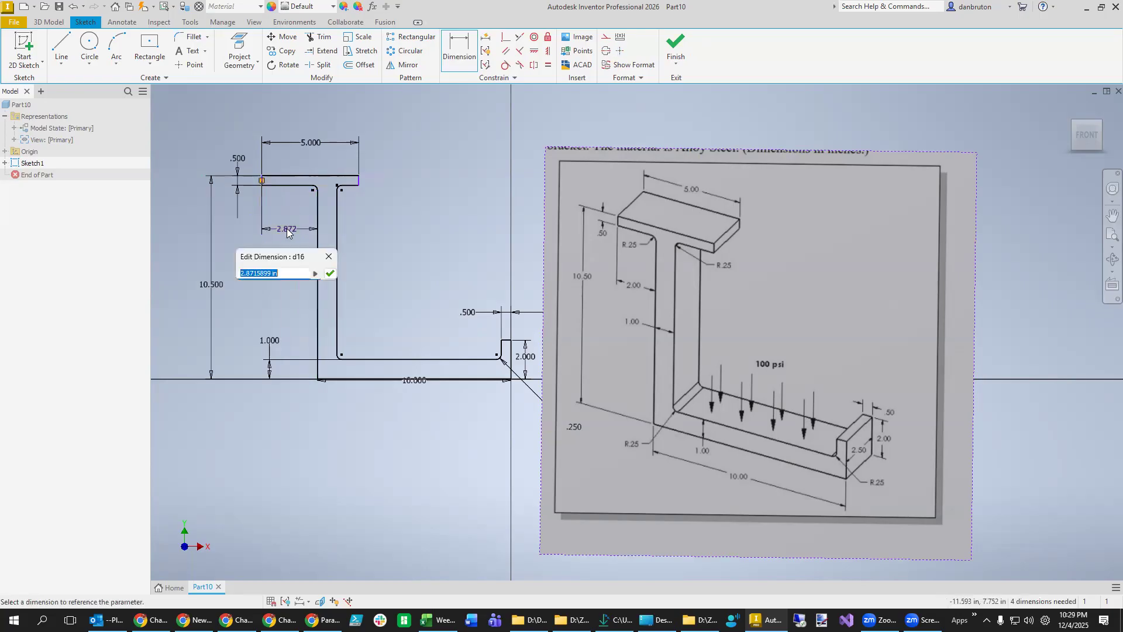
{"action": "type", "text": "2"}
{"action": "key", "text": "Return"}
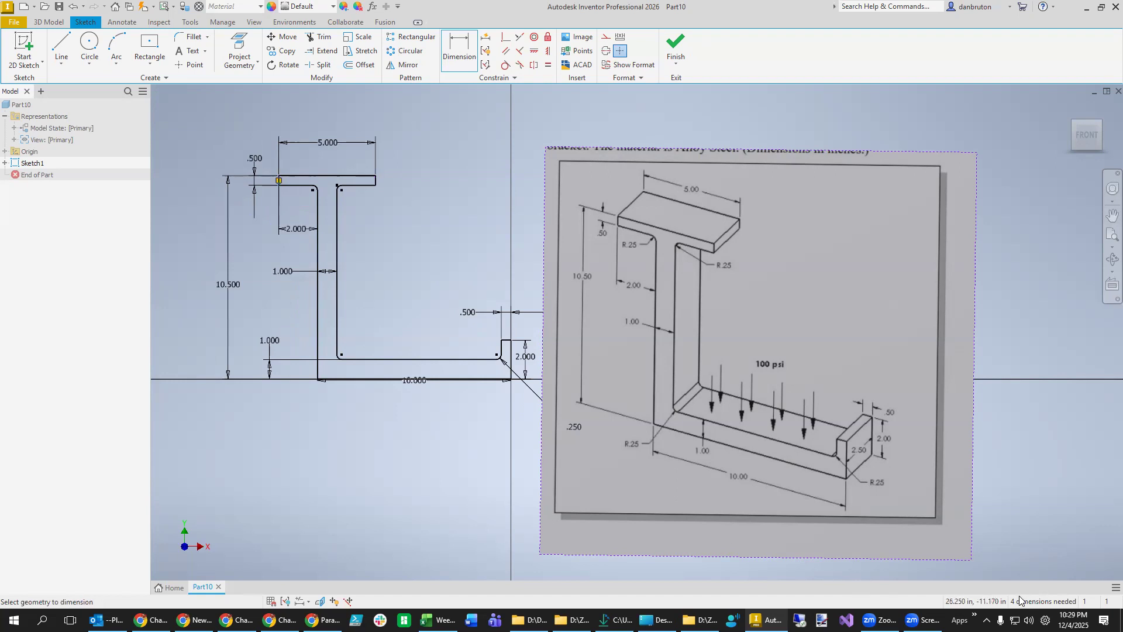
{"action": "key", "text": "Escape"}
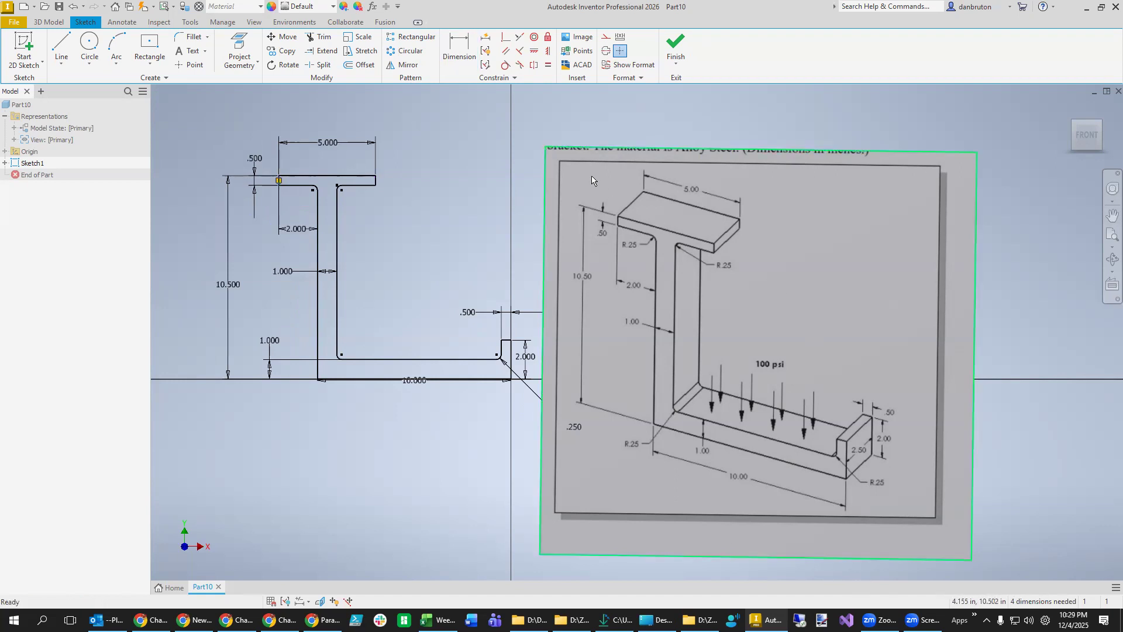
{"action": "key", "text": "Delete"}
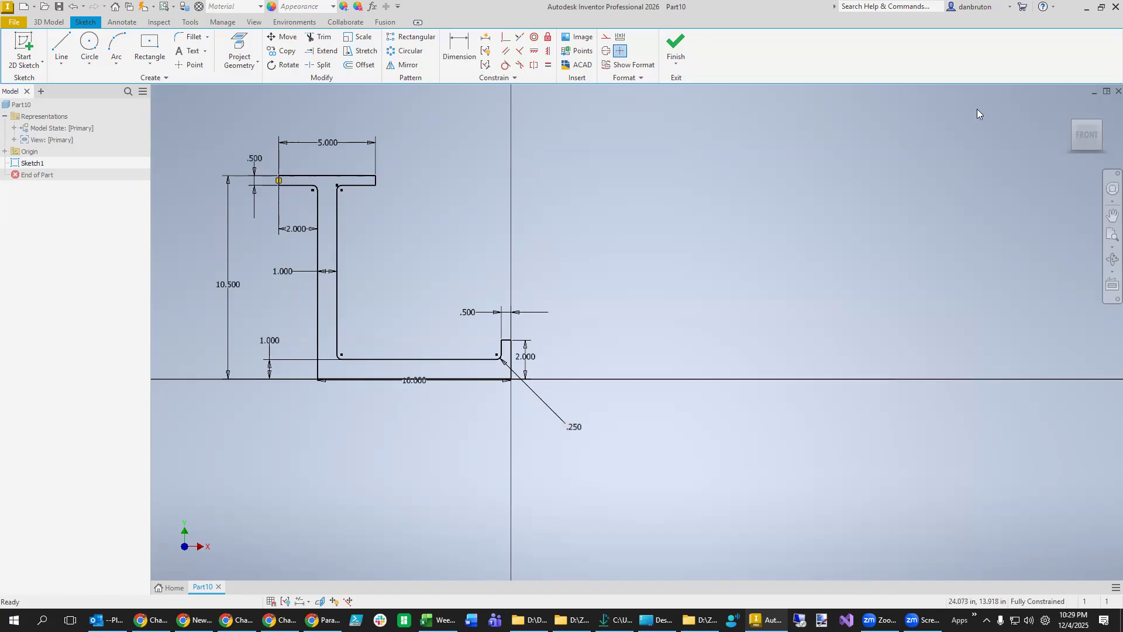
{"action": "left_click", "coordinate": [1091, 143]}
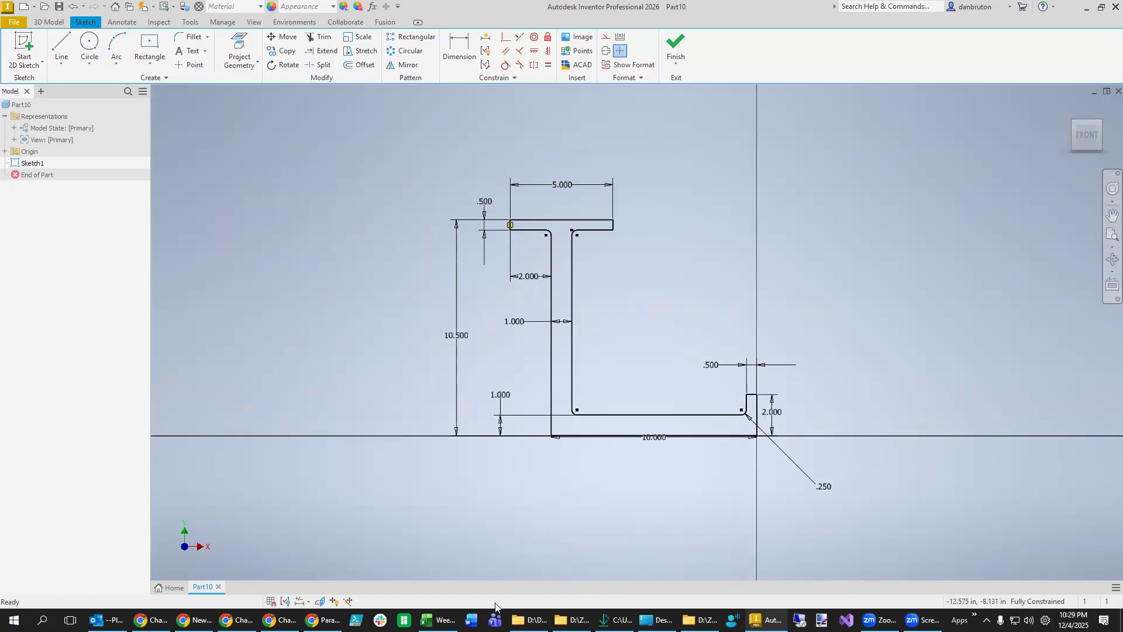
{"action": "key", "text": "ctrl+z"}
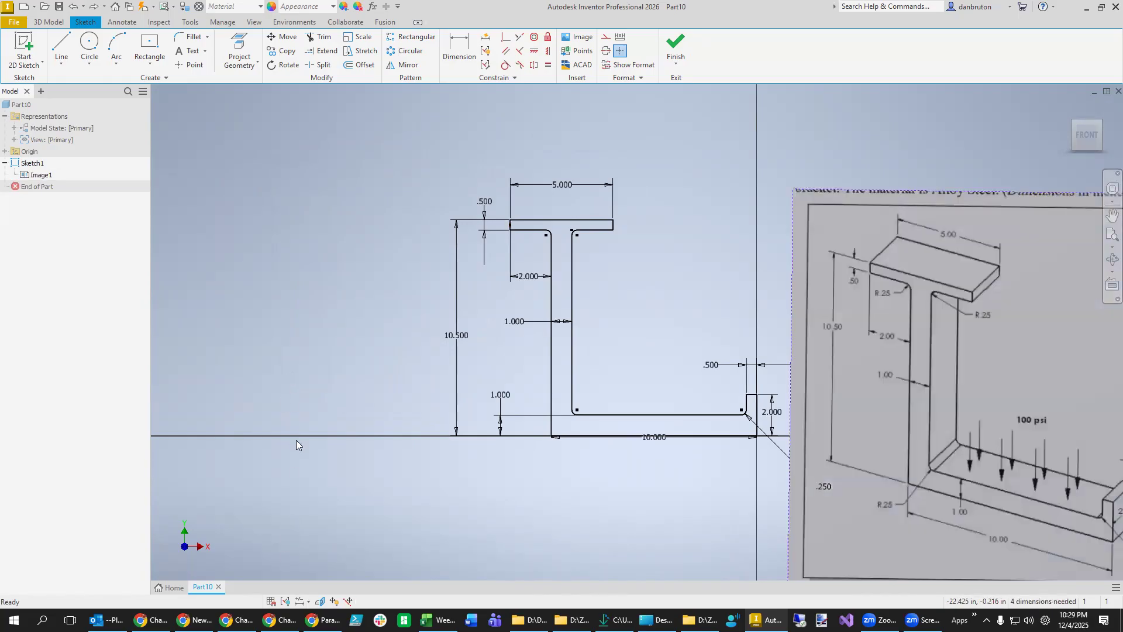
Review the inserted textbook drawing against the dimensioned profile and delete the image from the sketch.
{"action": "scroll", "coordinate": [960, 450], "scroll_direction": "up", "scroll_amount": 1}
{"action": "middle_click_drag", "start_coordinate": [960, 449], "coordinate": [661, 409]}
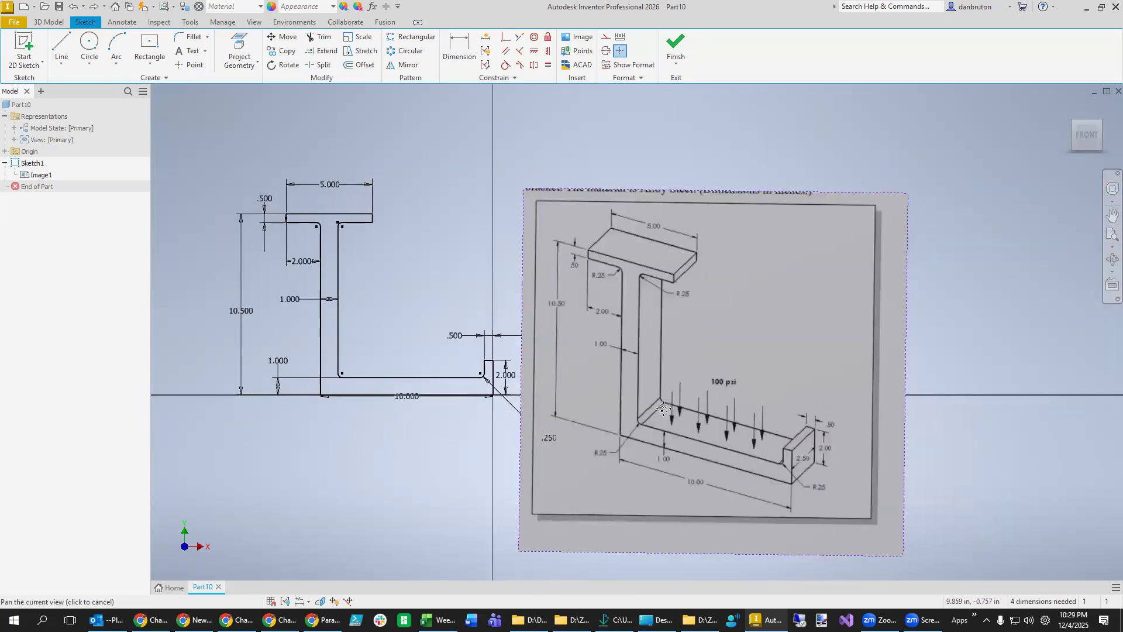
{"action": "scroll", "coordinate": [661, 410], "scroll_direction": "down", "scroll_amount": 3}
{"action": "scroll", "coordinate": [757, 454], "scroll_direction": "up", "scroll_amount": 5}
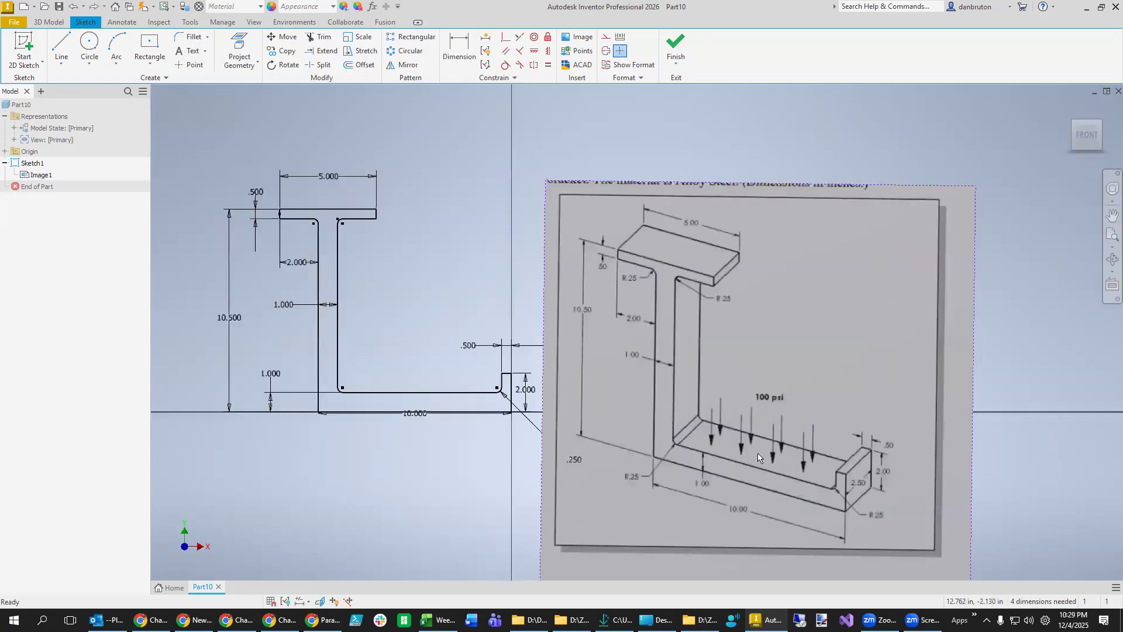
{"action": "scroll", "coordinate": [757, 454], "scroll_direction": "down", "scroll_amount": 3}
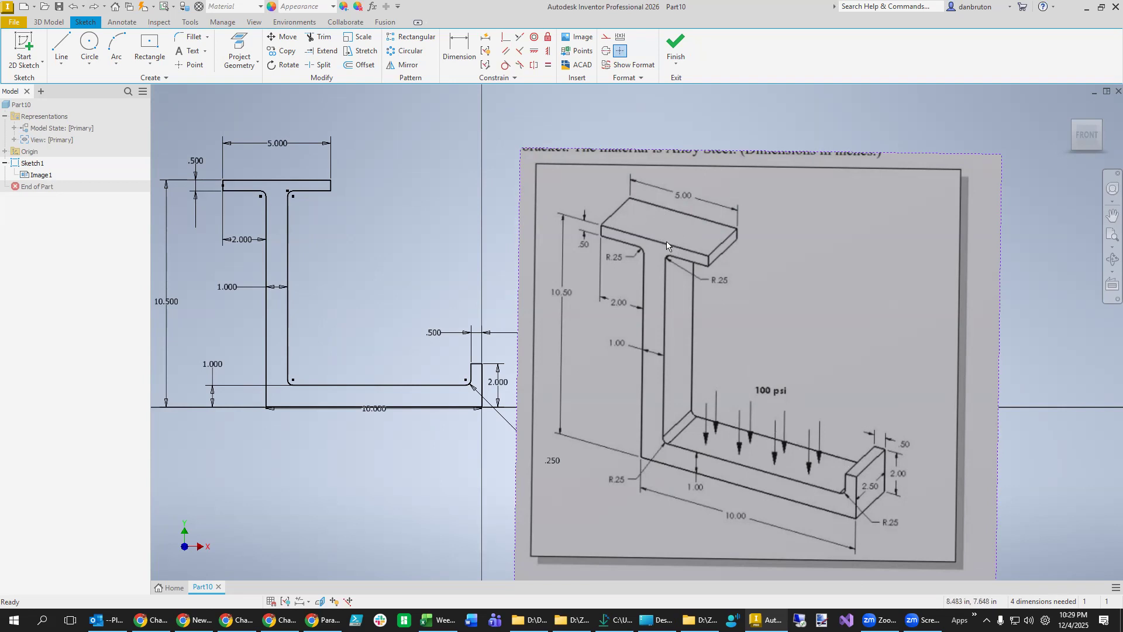
{"action": "left_click", "coordinate": [975, 202]}
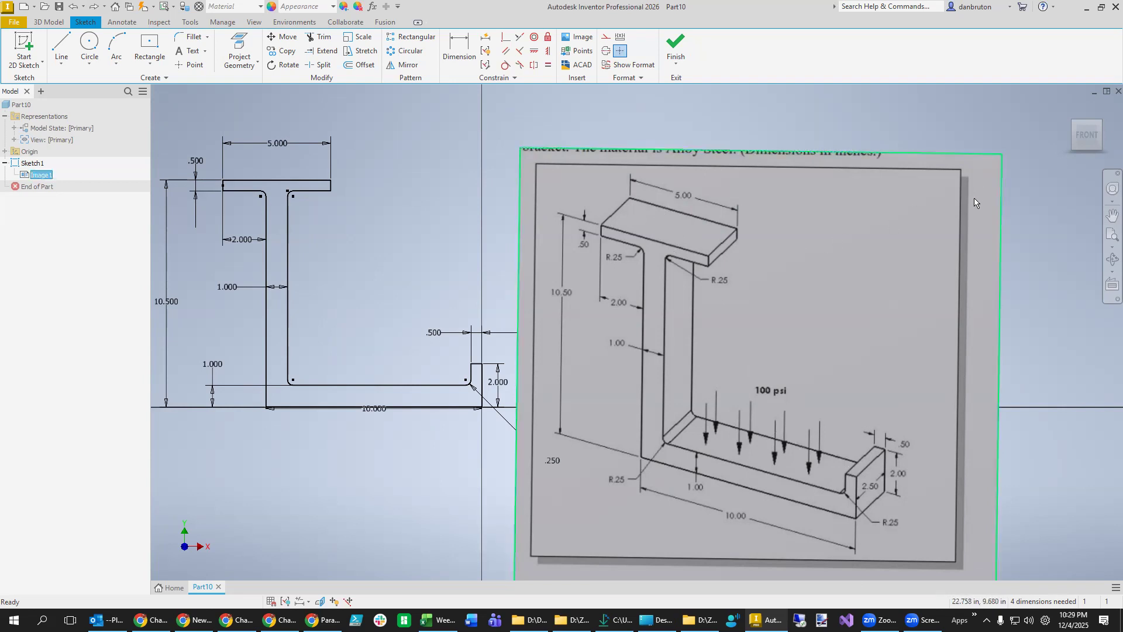
{"action": "key", "text": "Delete"}
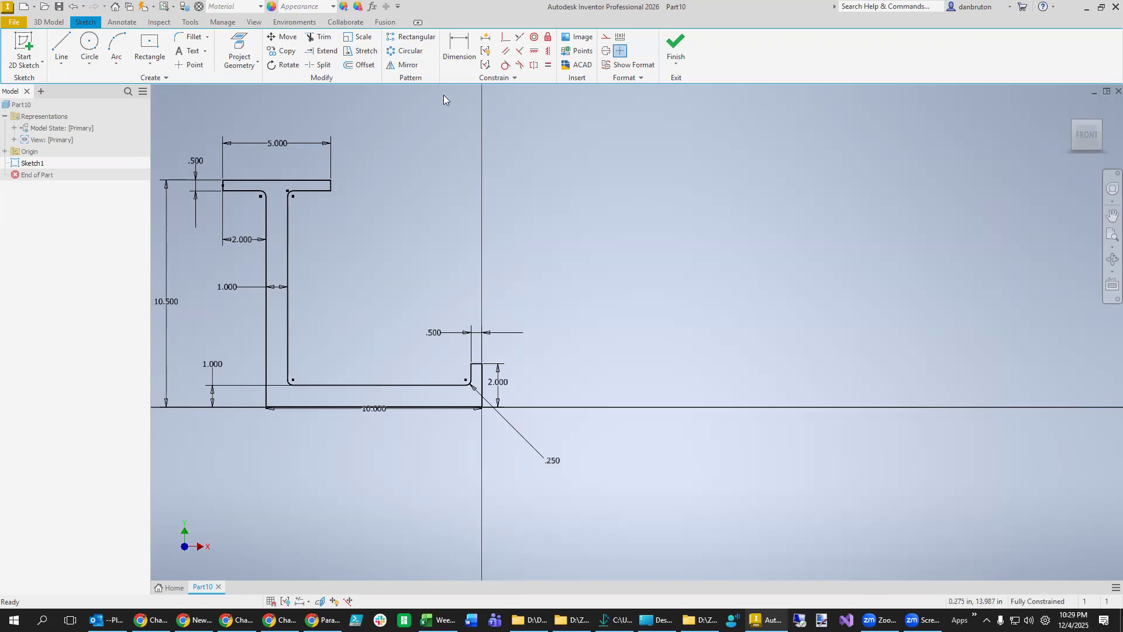
Extrude the bracket profile symmetrically about the sketch plane to a total width of 2.5 in.
{"action": "left_click", "coordinate": [48, 23]}
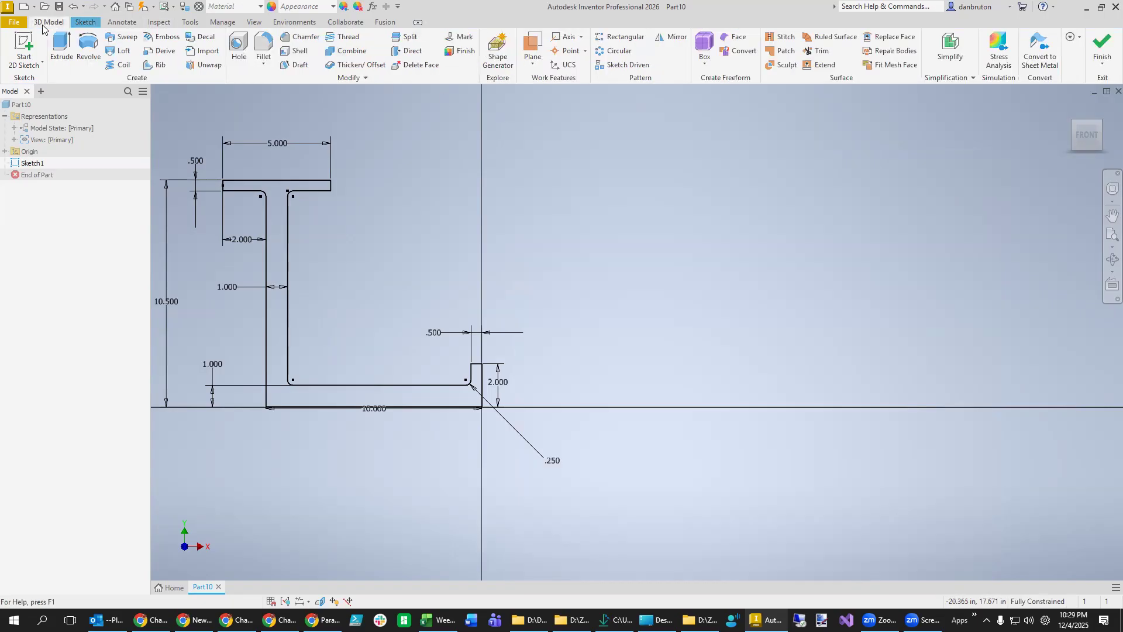
{"action": "left_click", "coordinate": [64, 48]}
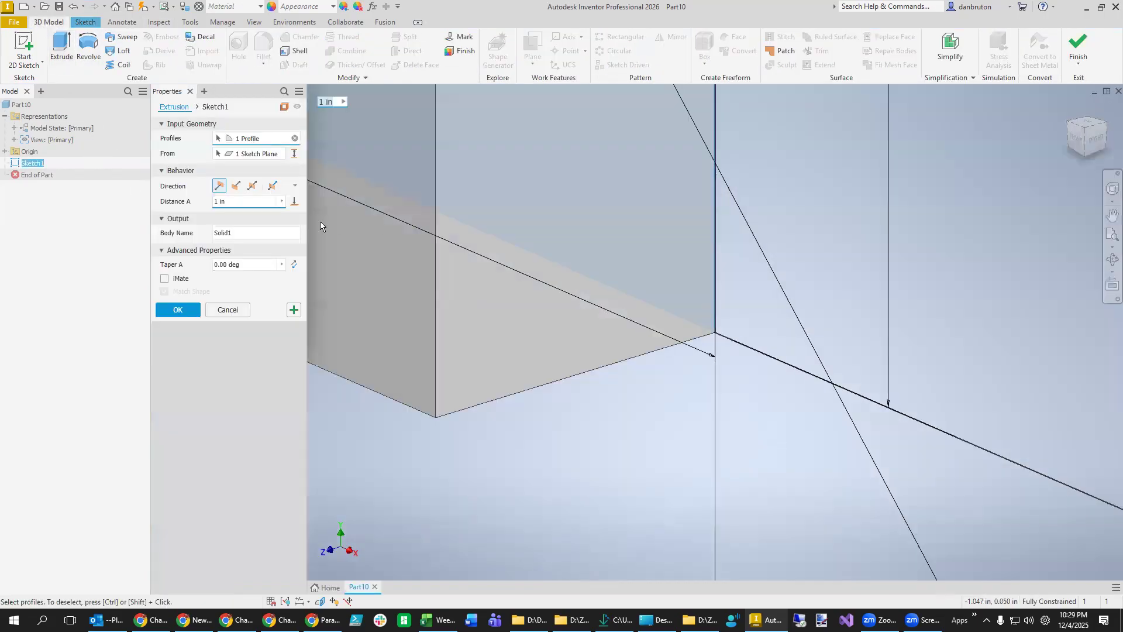
{"action": "left_click", "coordinate": [252, 186]}
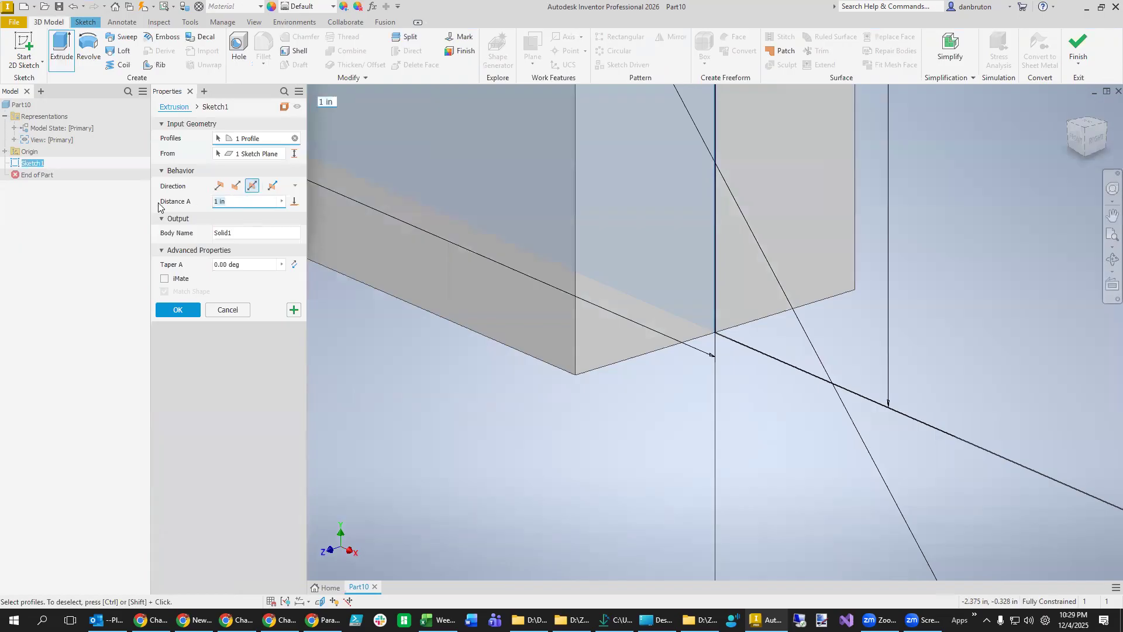
{"action": "key", "text": "Return"}
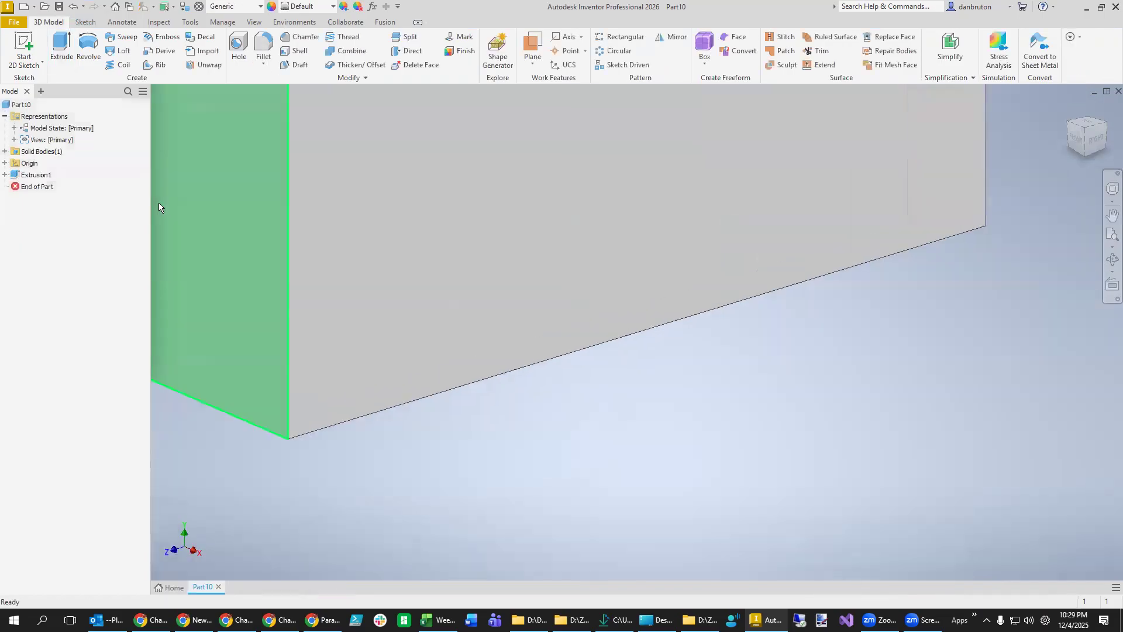
{"action": "scroll", "coordinate": [462, 410], "scroll_direction": "up", "scroll_amount": 5}
{"action": "middle_click_drag", "start_coordinate": [443, 477], "coordinate": [615, 620]}
{"action": "scroll", "coordinate": [614, 461], "scroll_direction": "up", "scroll_amount": 5}
{"action": "scroll", "coordinate": [615, 460], "scroll_direction": "down", "scroll_amount": 3}
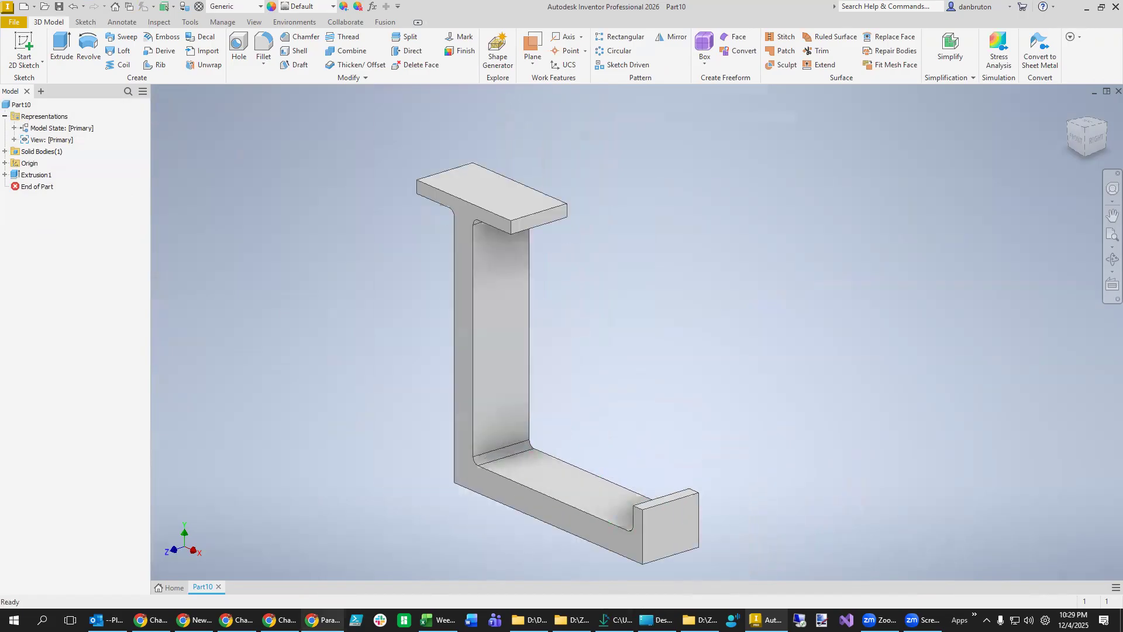
Check the hanging bracket's problem statement in the textbook PDF and set the part's material to Steel, Alloy.
{"action": "left_click", "coordinate": [321, 620]}
{"action": "scroll", "coordinate": [425, 403], "scroll_direction": "up", "scroll_amount": 2}
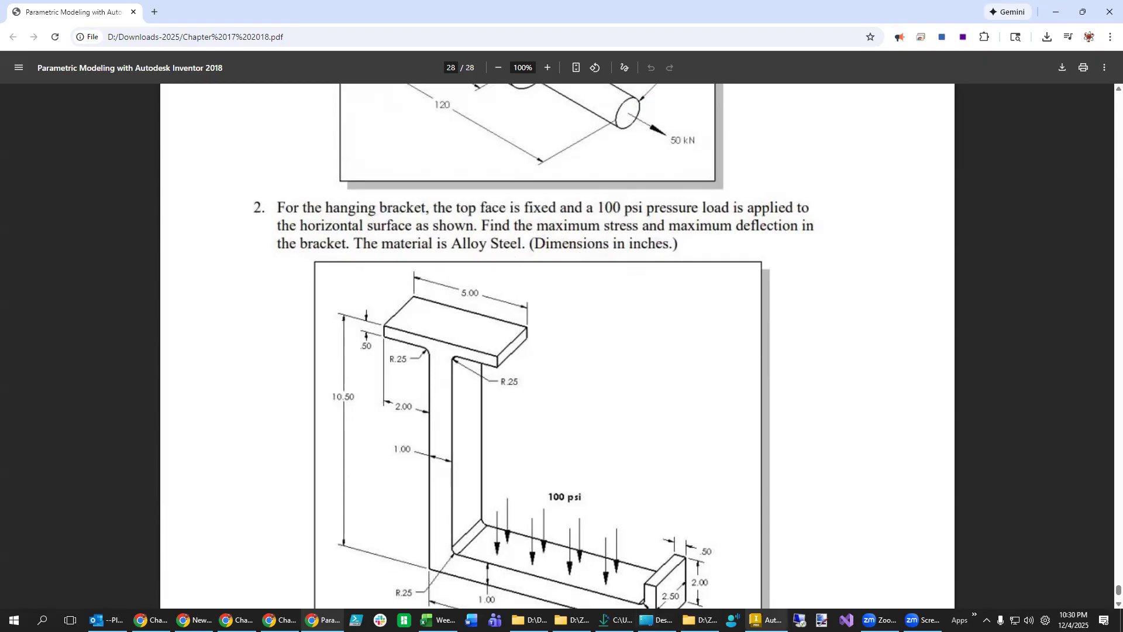
{"action": "left_click", "coordinate": [766, 619]}
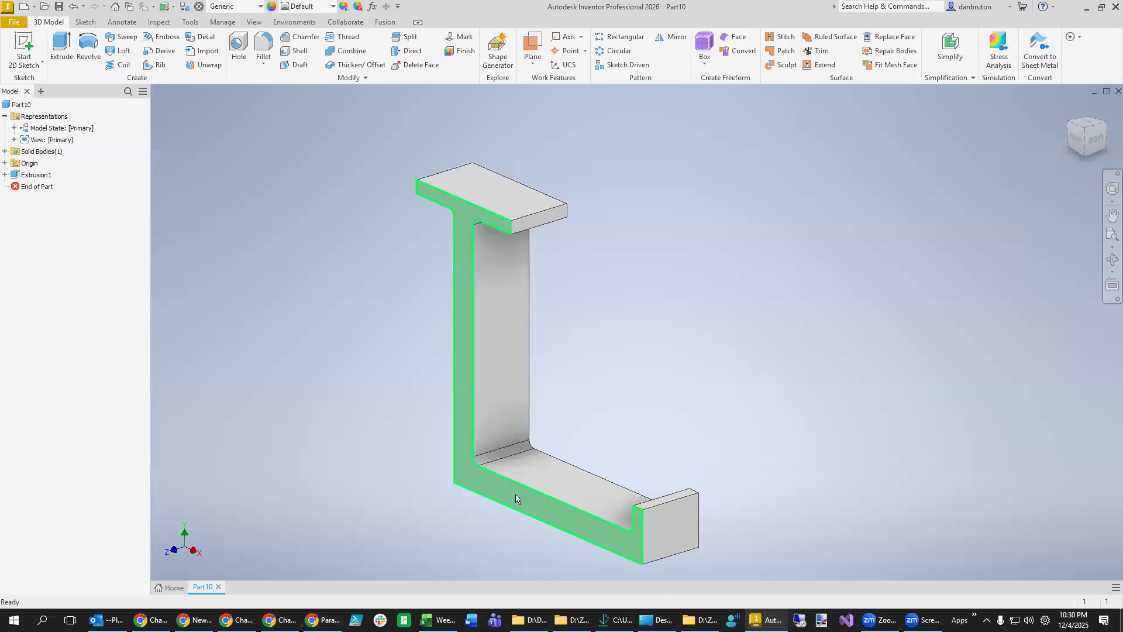
{"action": "right_click", "coordinate": [30, 108]}
{"action": "left_click", "coordinate": [69, 262]}
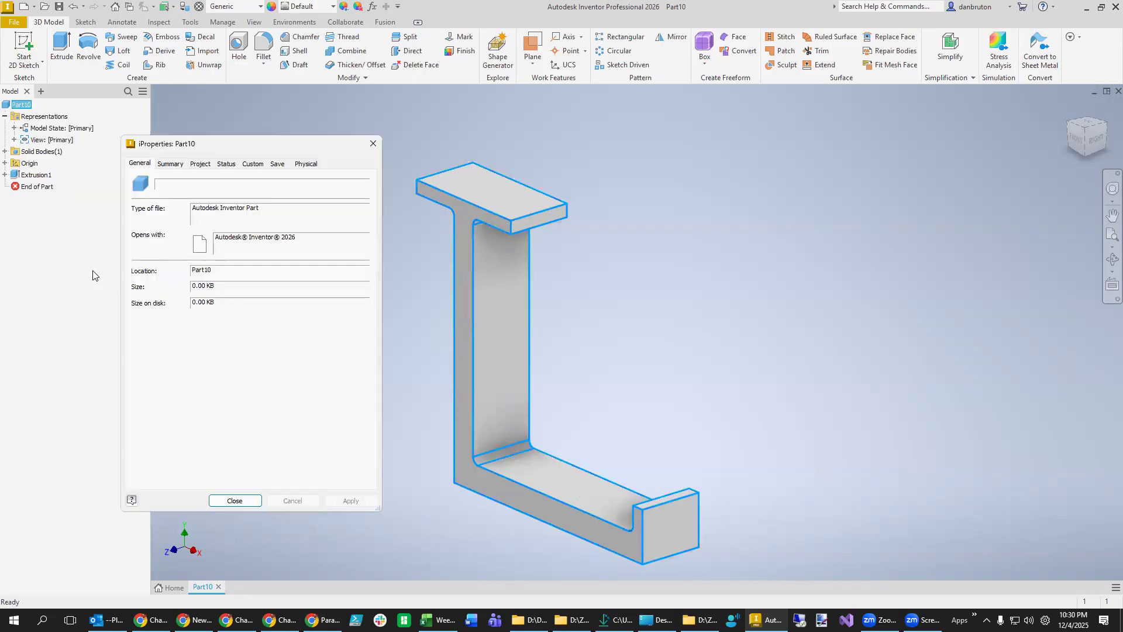
{"action": "left_click", "coordinate": [306, 164]}
{"action": "left_click", "coordinate": [249, 221]}
{"action": "left_click_drag", "start_coordinate": [303, 304], "coordinate": [303, 384]}
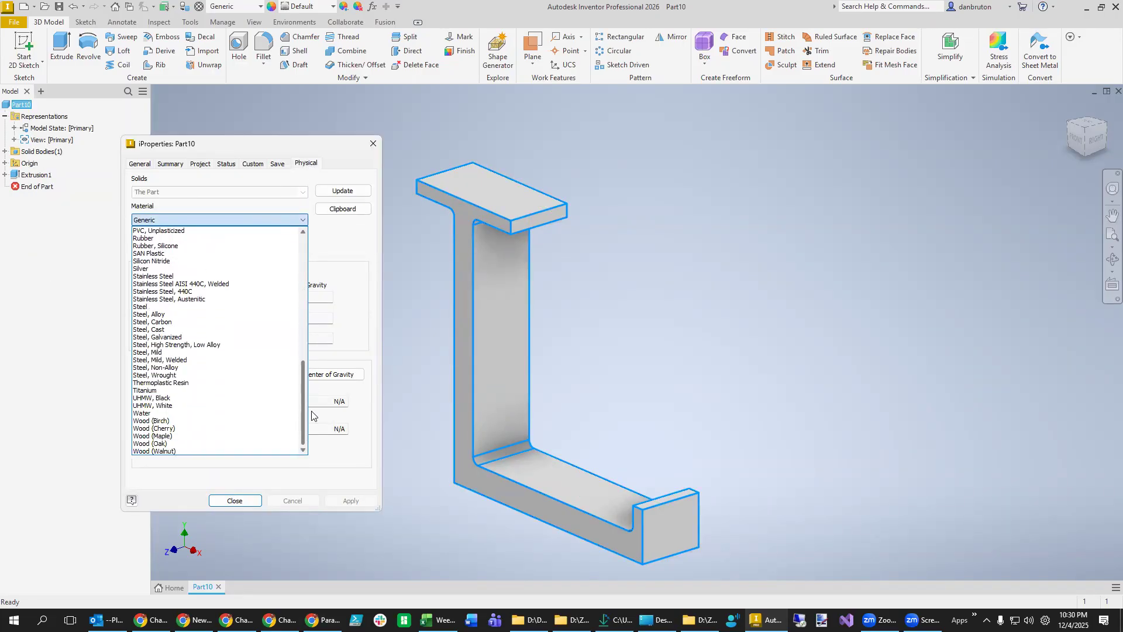
{"action": "left_click", "coordinate": [175, 314]}
{"action": "left_click", "coordinate": [356, 500]}
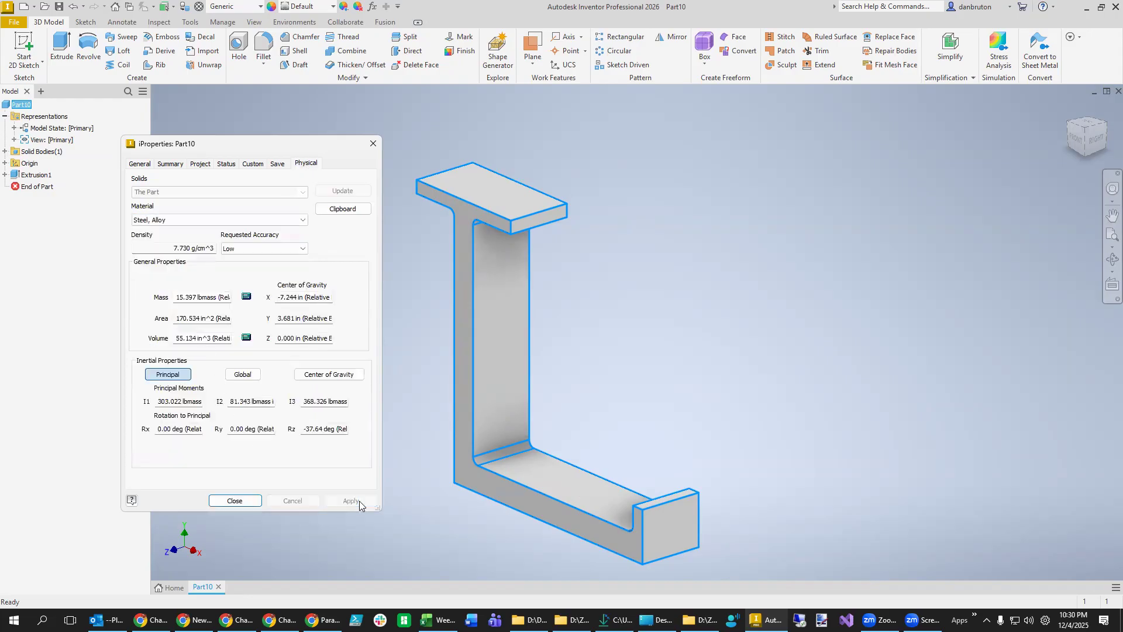
{"action": "left_click", "coordinate": [235, 500]}
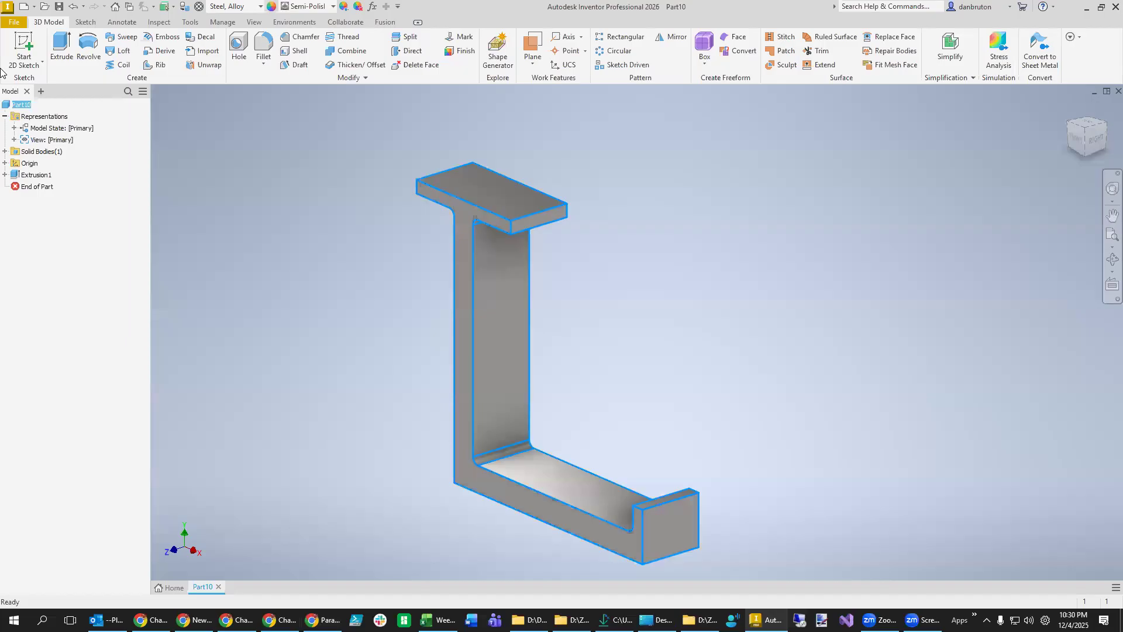
Save the part as Part17.2.ipt in the Chapter 17 folder.
{"action": "left_click", "coordinate": [14, 23]}
{"action": "left_click", "coordinate": [42, 146]}
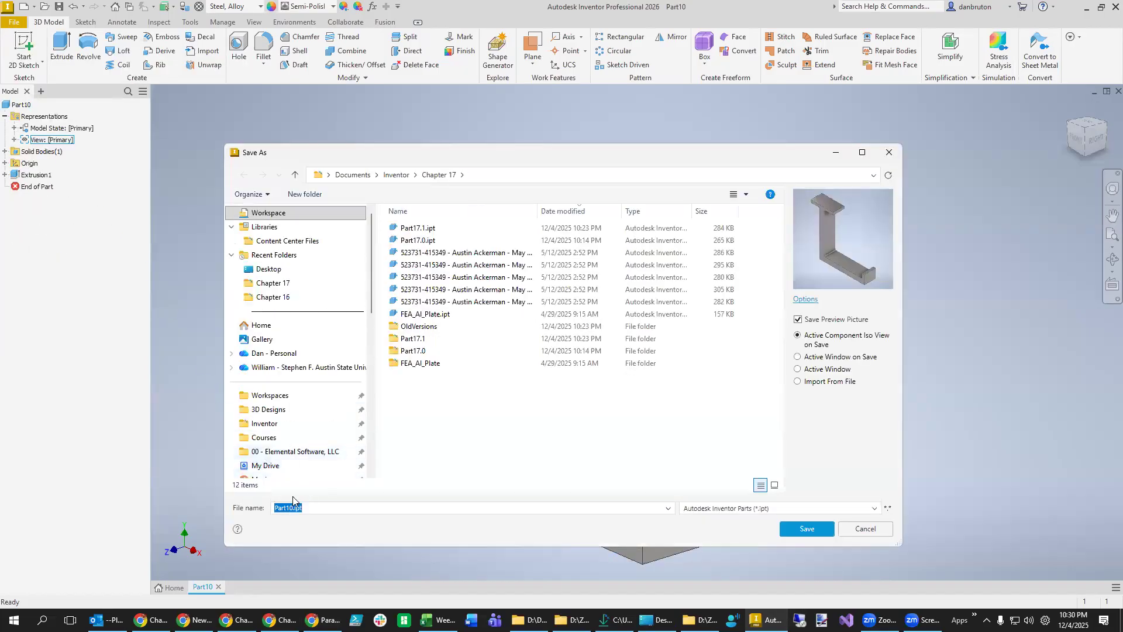
{"action": "left_click", "coordinate": [425, 245]}
{"action": "left_click_drag", "start_coordinate": [301, 508], "coordinate": [295, 508]}
{"action": "type", "text": "2"}
{"action": "key", "text": "Return"}
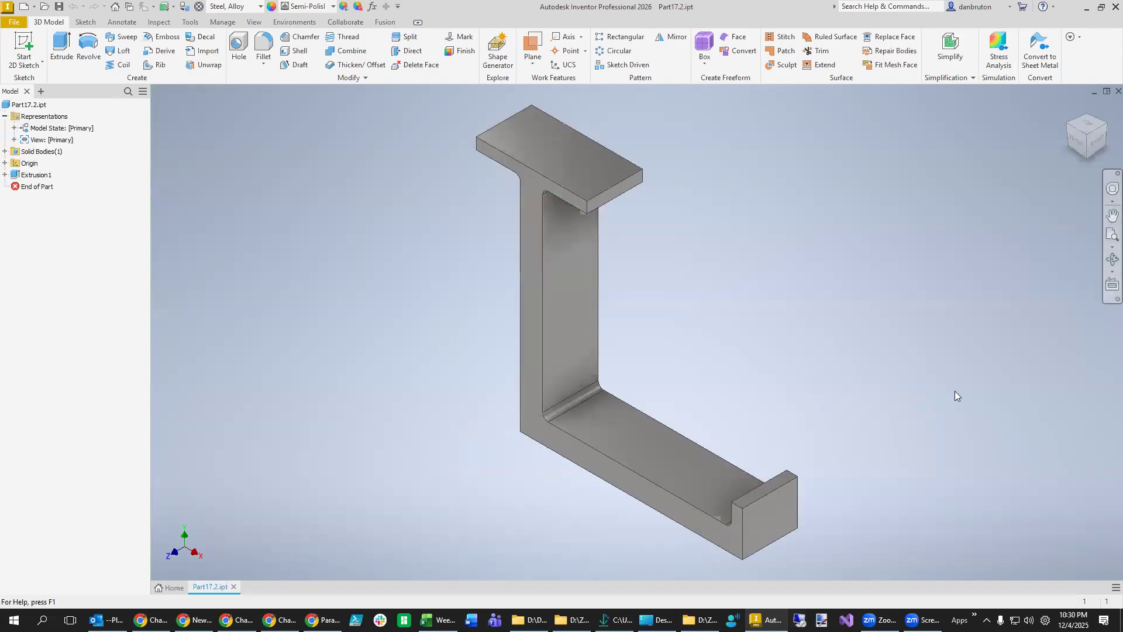
Start a stress analysis of the bracket and create a single-point static analysis study with the default settings.
{"action": "middle_click_drag", "start_coordinate": [887, 497], "coordinate": [716, 501]}
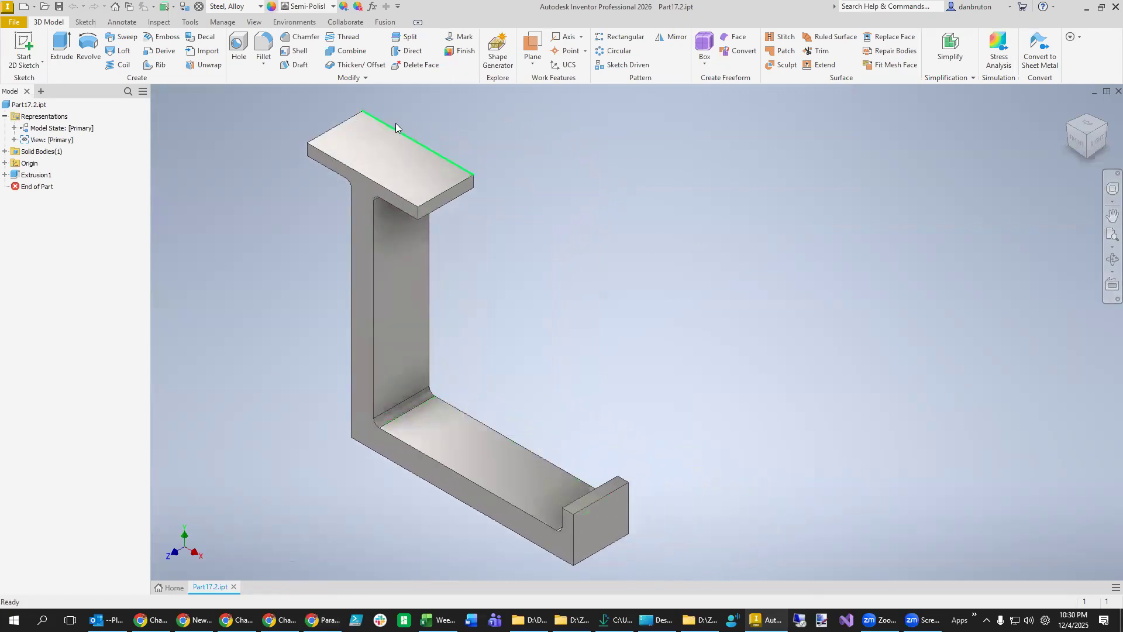
{"action": "left_click", "coordinate": [294, 21]}
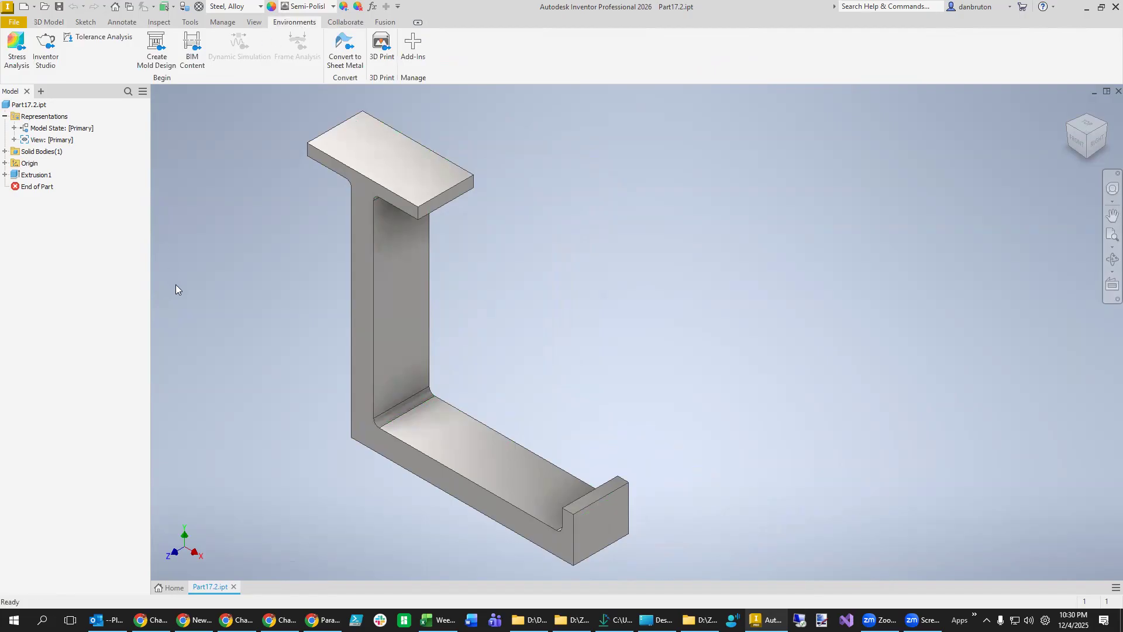
{"action": "left_click", "coordinate": [14, 48]}
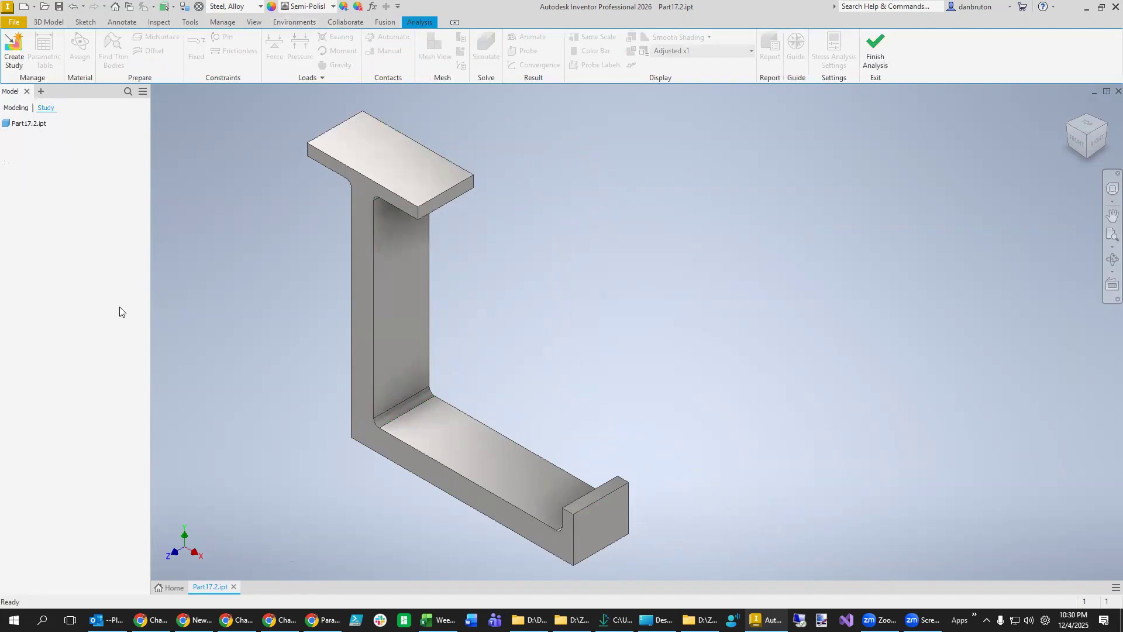
{"action": "left_click", "coordinate": [14, 51]}
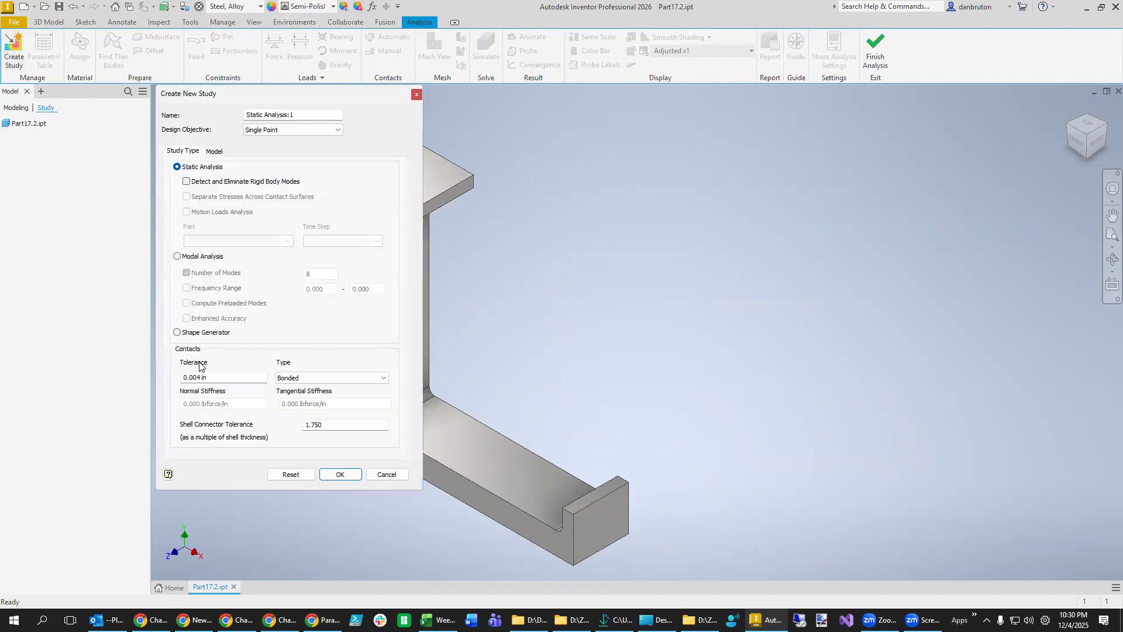
{"action": "left_click", "coordinate": [341, 476]}
{"action": "left_click", "coordinate": [376, 172]}
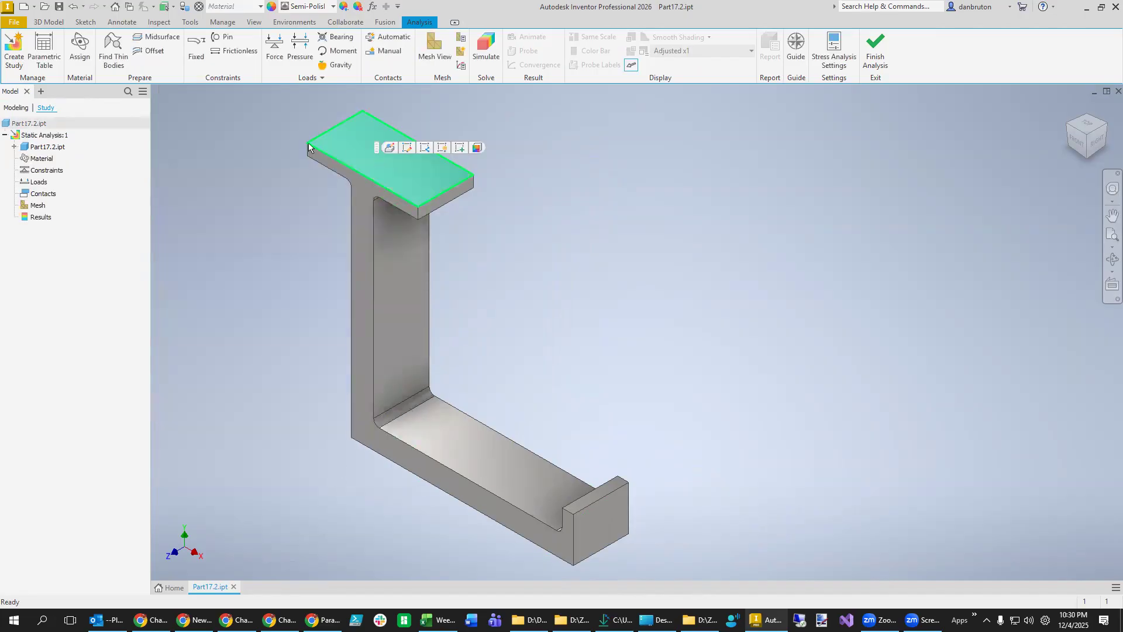
{"action": "left_click", "coordinate": [196, 48]}
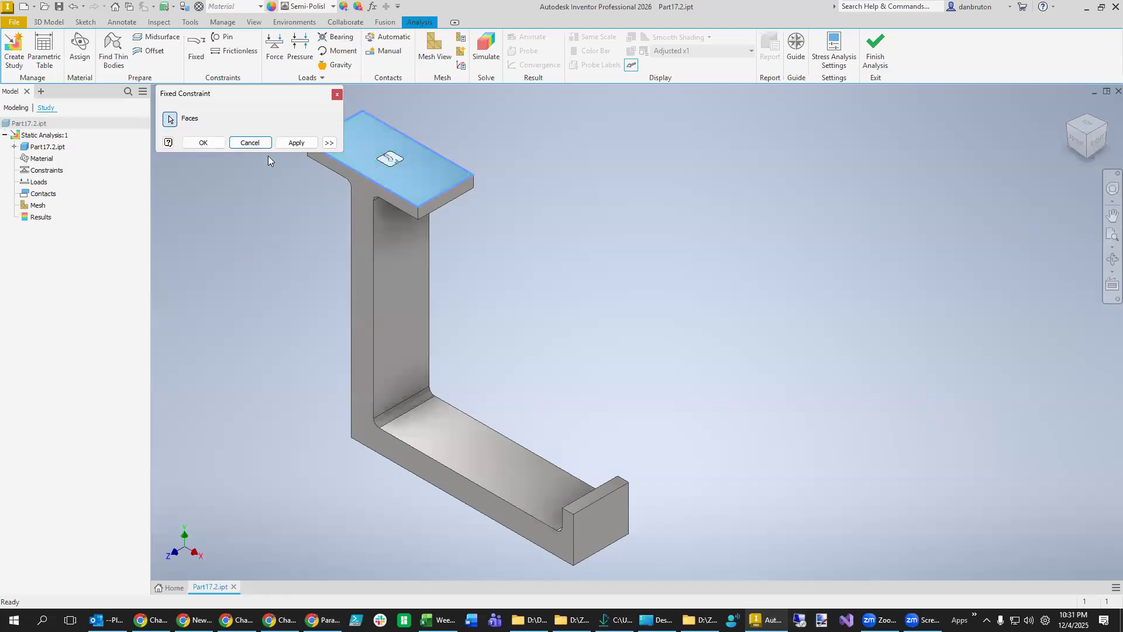
{"action": "left_click", "coordinate": [336, 94]}
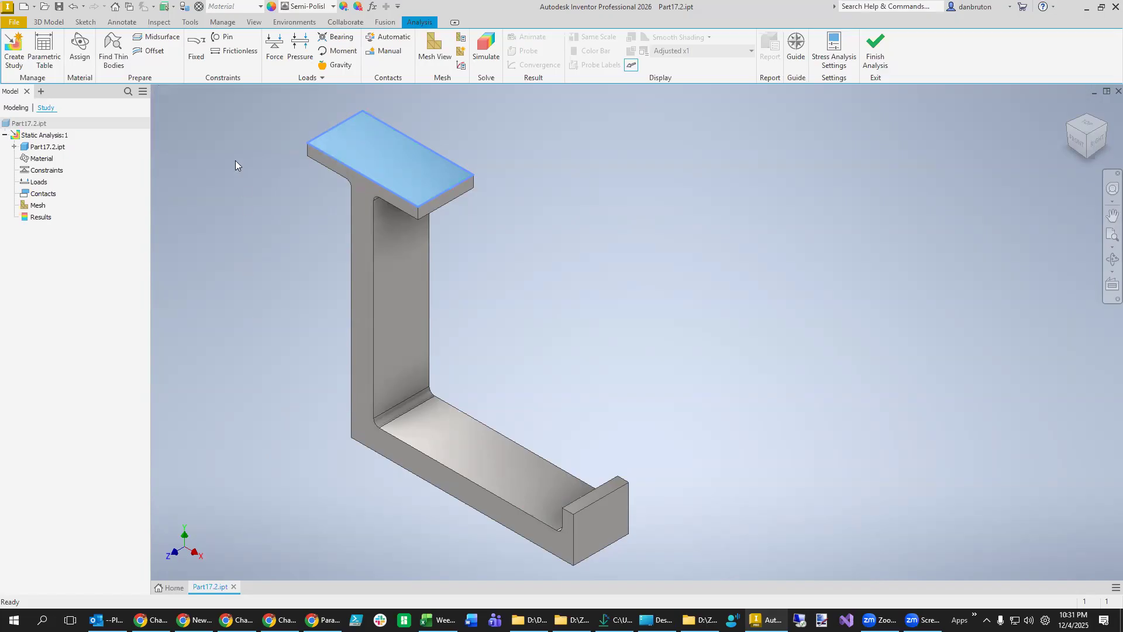
{"action": "left_click", "coordinate": [280, 260]}
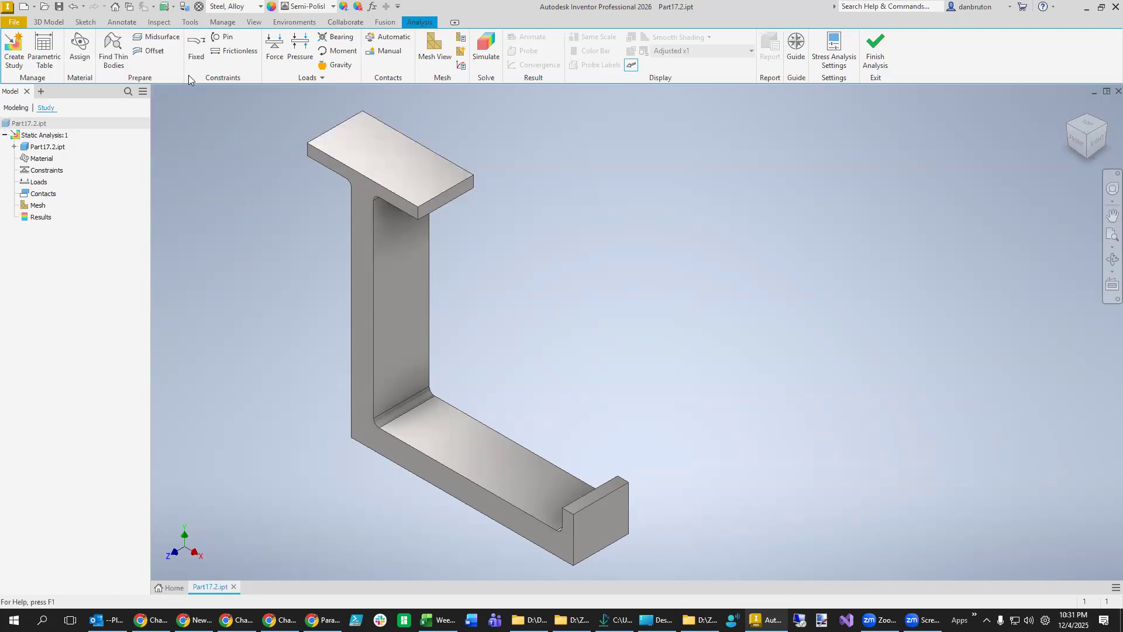
Apply a fixed constraint to the top face of the bracket's upper flange.
{"action": "left_click", "coordinate": [196, 48]}
{"action": "left_click", "coordinate": [381, 156]}
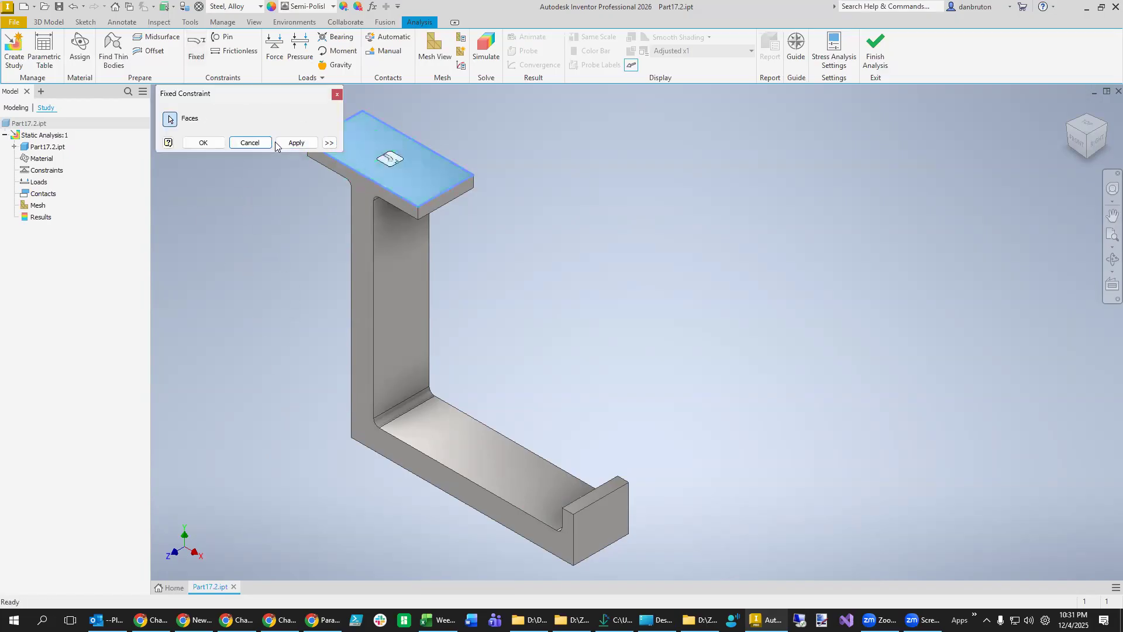
{"action": "left_click", "coordinate": [296, 143]}
{"action": "left_click", "coordinate": [336, 95]}
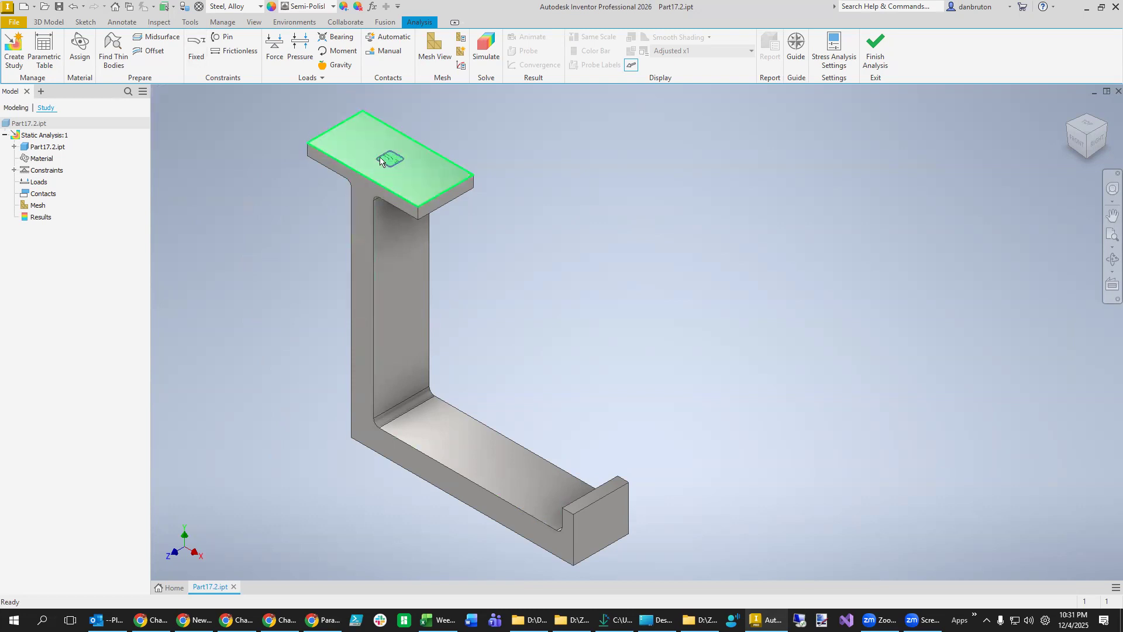
Apply a 100 psi pressure load to the upper horizontal face of the bracket's arm.
{"action": "left_click", "coordinate": [304, 47]}
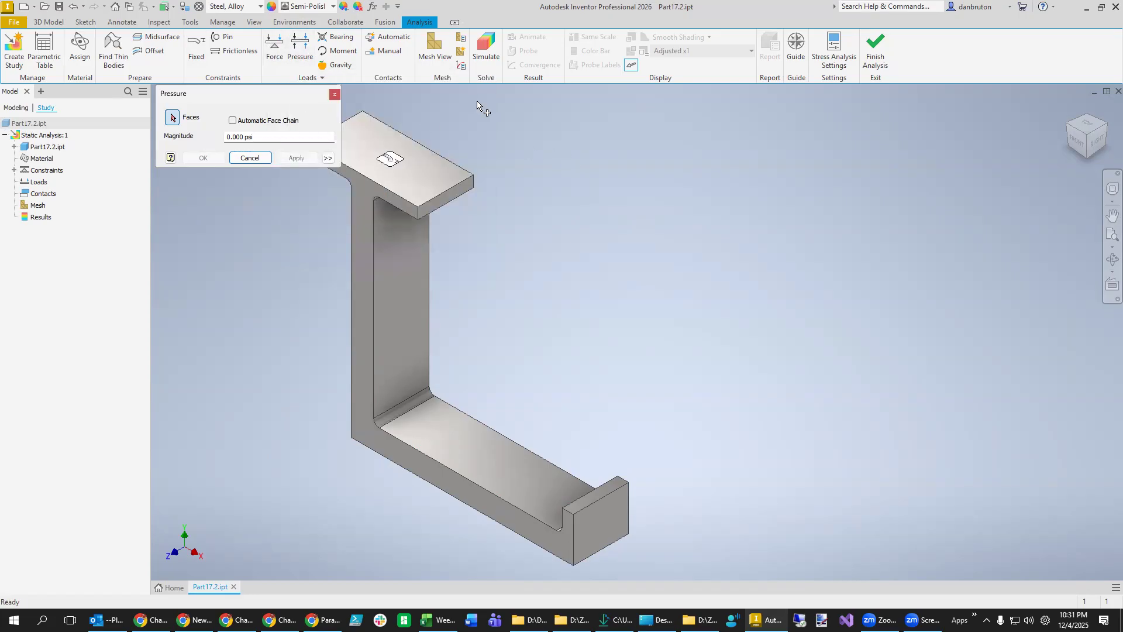
{"action": "left_click", "coordinate": [230, 135]}
{"action": "type", "text": "100"}
{"action": "left_click", "coordinate": [506, 461]}
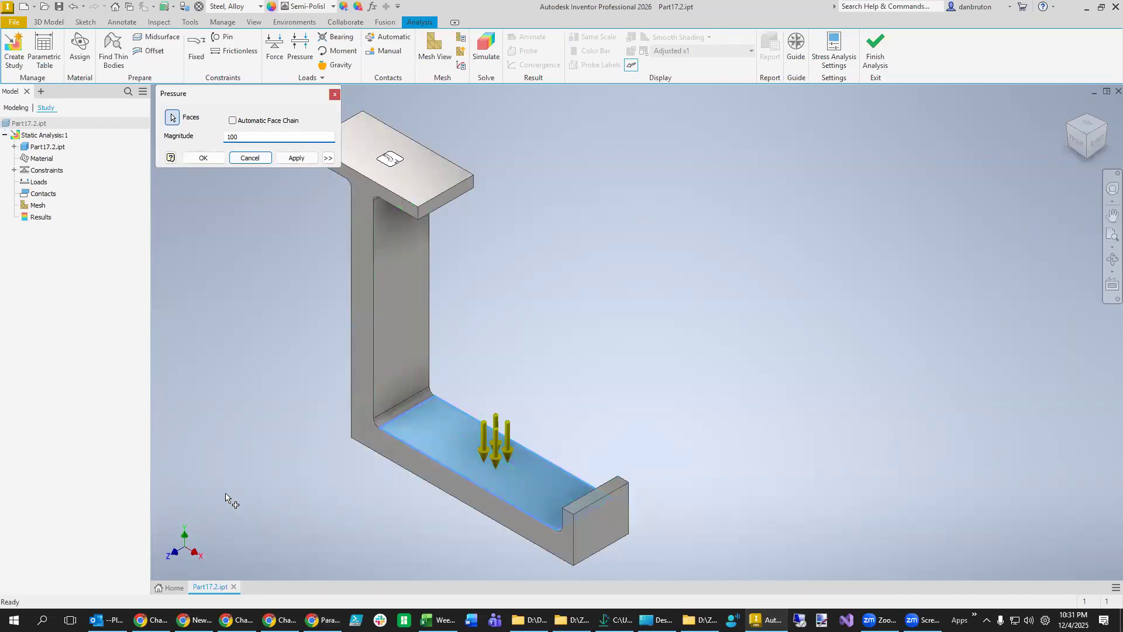
{"action": "left_click", "coordinate": [232, 125]}
{"action": "left_click", "coordinate": [296, 158]}
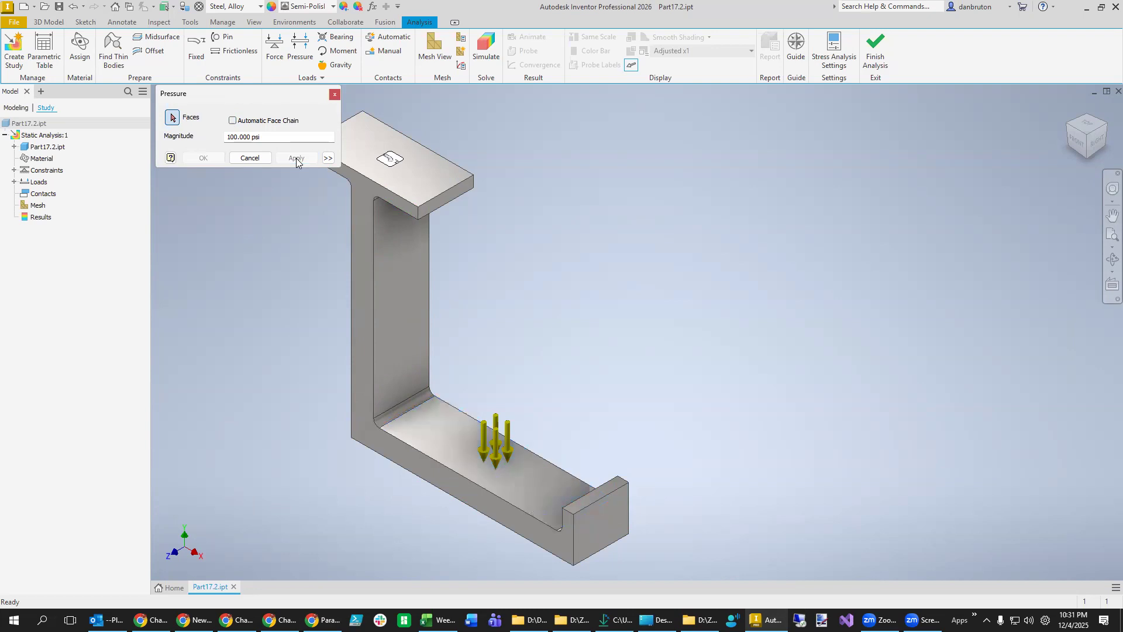
{"action": "left_click", "coordinate": [247, 158]}
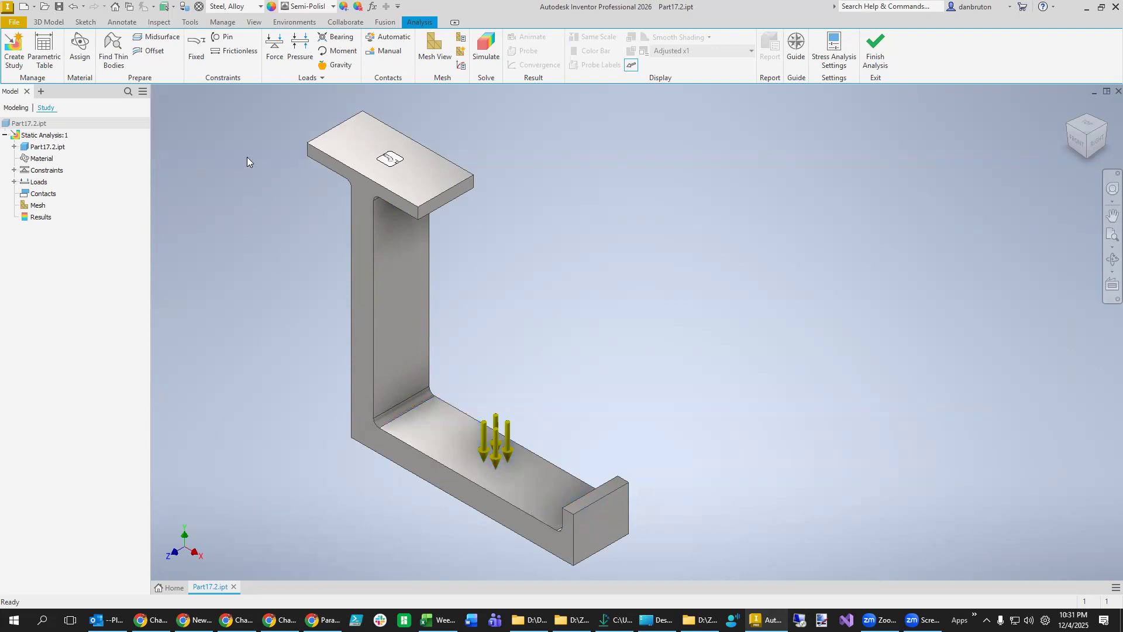
Check the hanging bracket's load figure in the textbook PDF and compare it with the constraint and pressure on the Inventor model.
{"action": "left_click", "coordinate": [322, 620]}
{"action": "scroll", "coordinate": [609, 495], "scroll_direction": "down", "scroll_amount": 2}
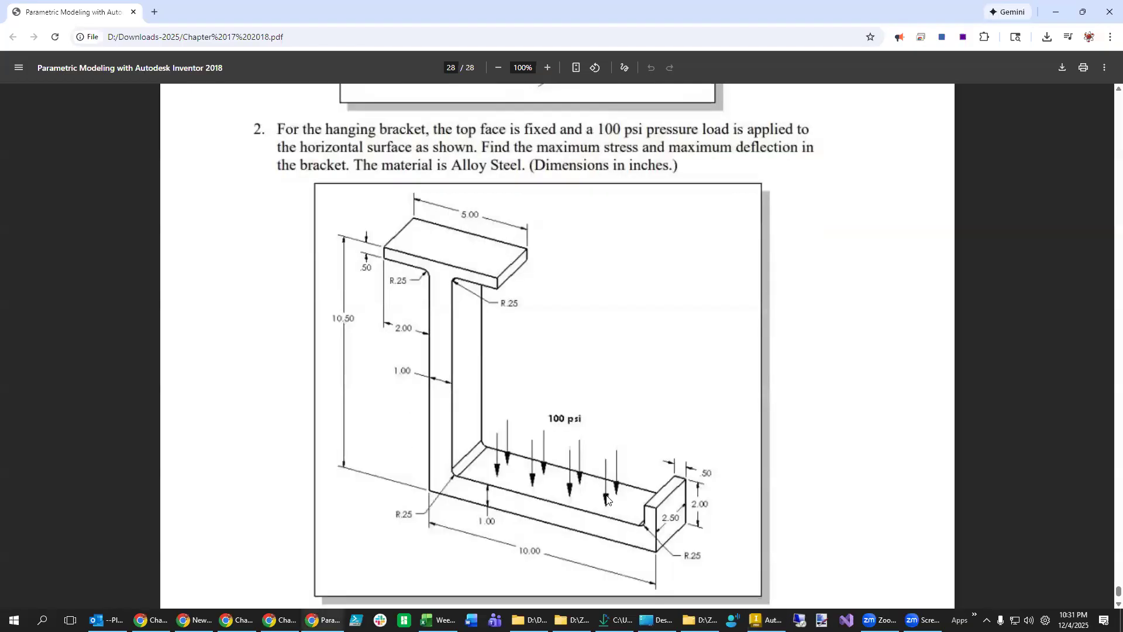
{"action": "scroll", "coordinate": [627, 537], "scroll_direction": "up", "scroll_amount": 5}
{"action": "scroll", "coordinate": [608, 556], "scroll_direction": "down", "scroll_amount": 6}
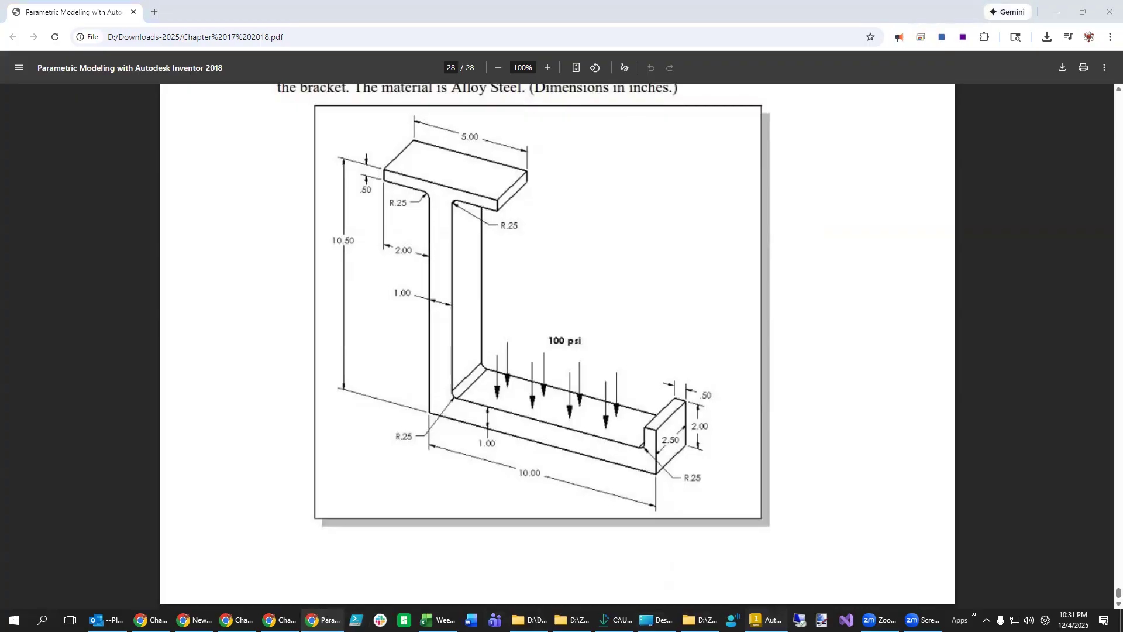
{"action": "left_click", "coordinate": [767, 620]}
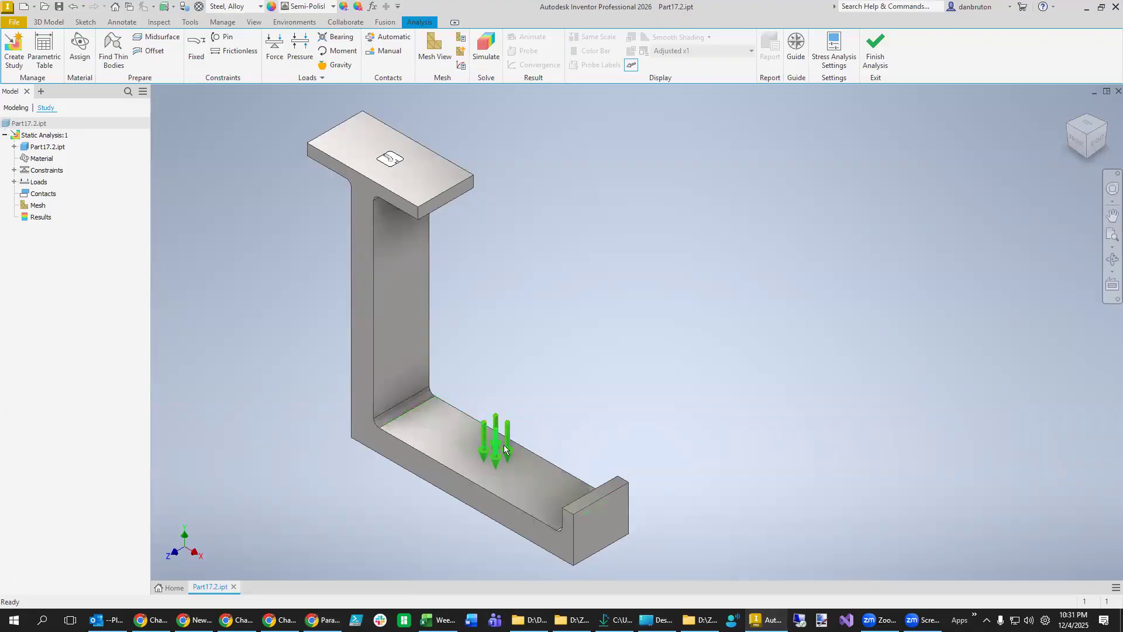
{"action": "scroll", "coordinate": [720, 488], "scroll_direction": "down", "scroll_amount": 5}
{"action": "middle_click_drag", "start_coordinate": [781, 516], "coordinate": [509, 364]}
{"action": "scroll", "coordinate": [413, 364], "scroll_direction": "up", "scroll_amount": 3}
{"action": "scroll", "coordinate": [363, 340], "scroll_direction": "up", "scroll_amount": 3}
{"action": "middle_click_drag", "start_coordinate": [351, 332], "coordinate": [362, 512]}
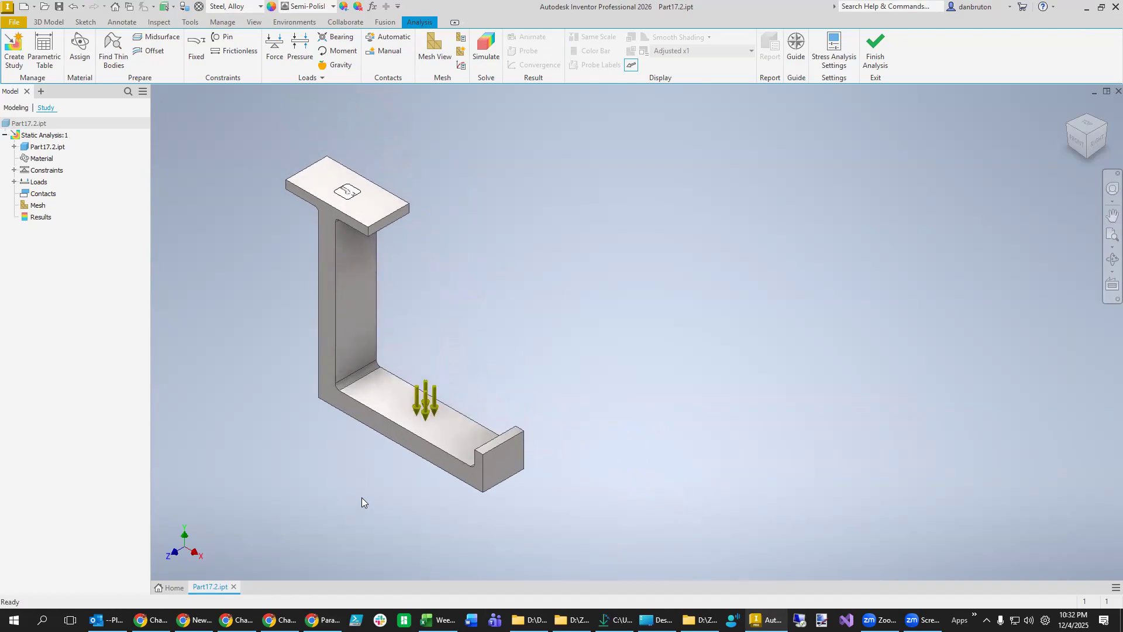
Display the bracket's mesh and refine it by reducing the average element size and updating the mesh.
{"action": "left_click", "coordinate": [434, 48]}
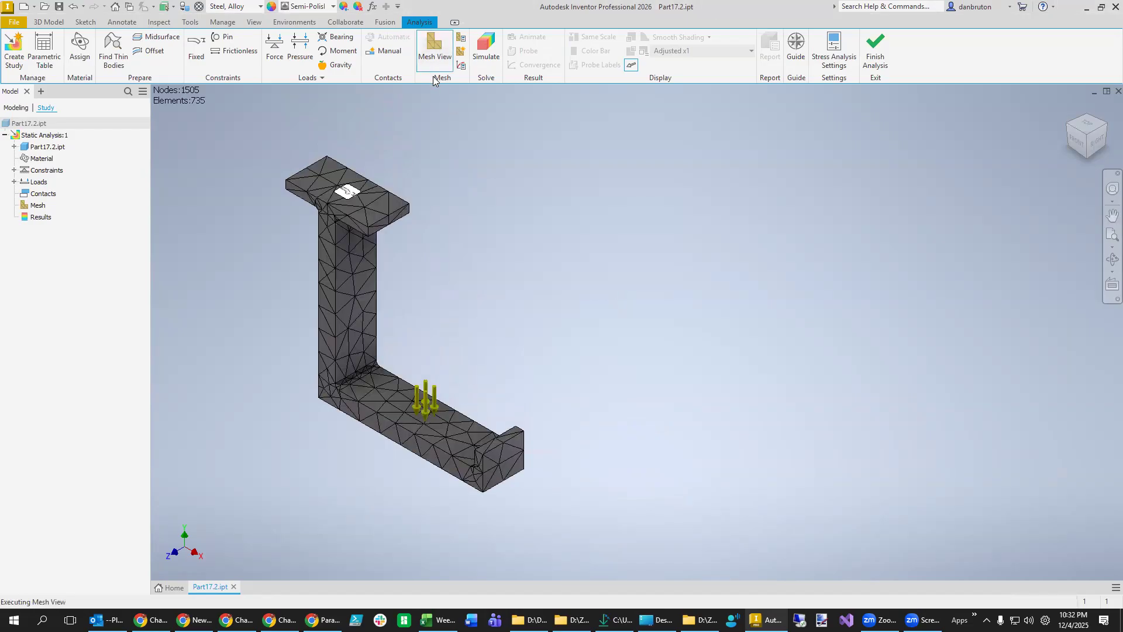
{"action": "left_click", "coordinate": [462, 39]}
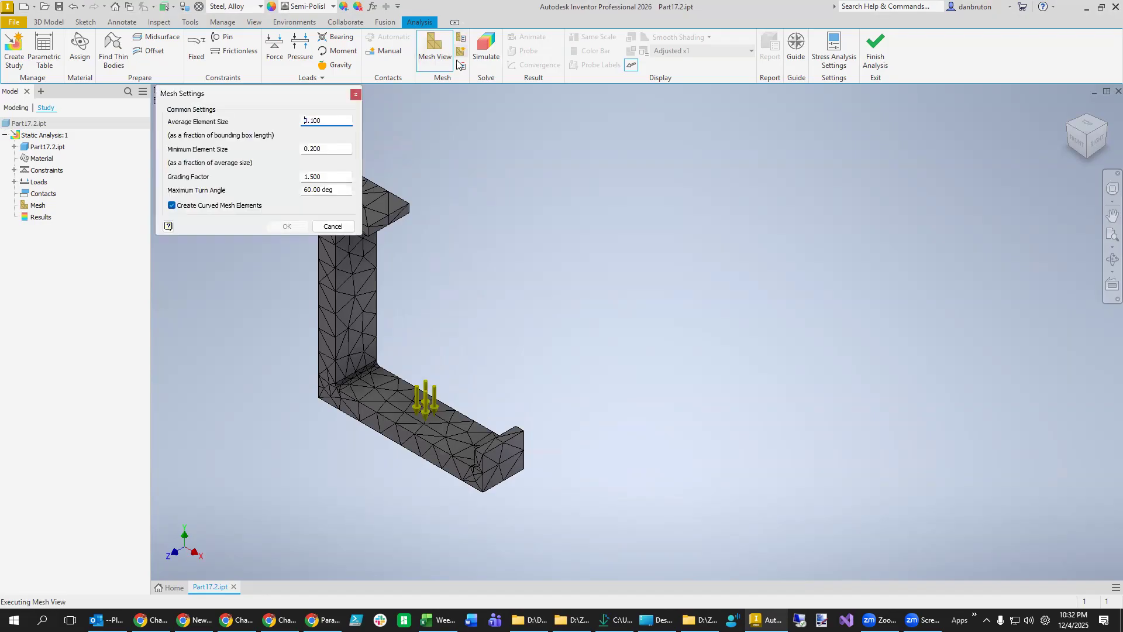
{"action": "left_click", "coordinate": [311, 120]}
{"action": "type", "text": "5"}
{"action": "left_click", "coordinate": [289, 227]}
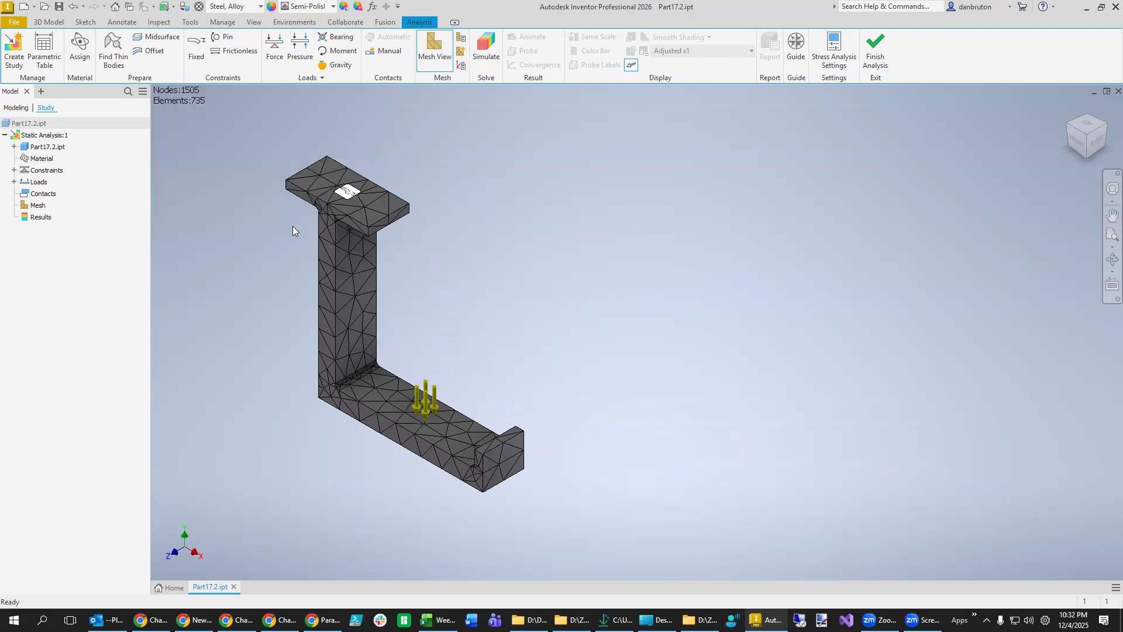
{"action": "right_click", "coordinate": [46, 205]}
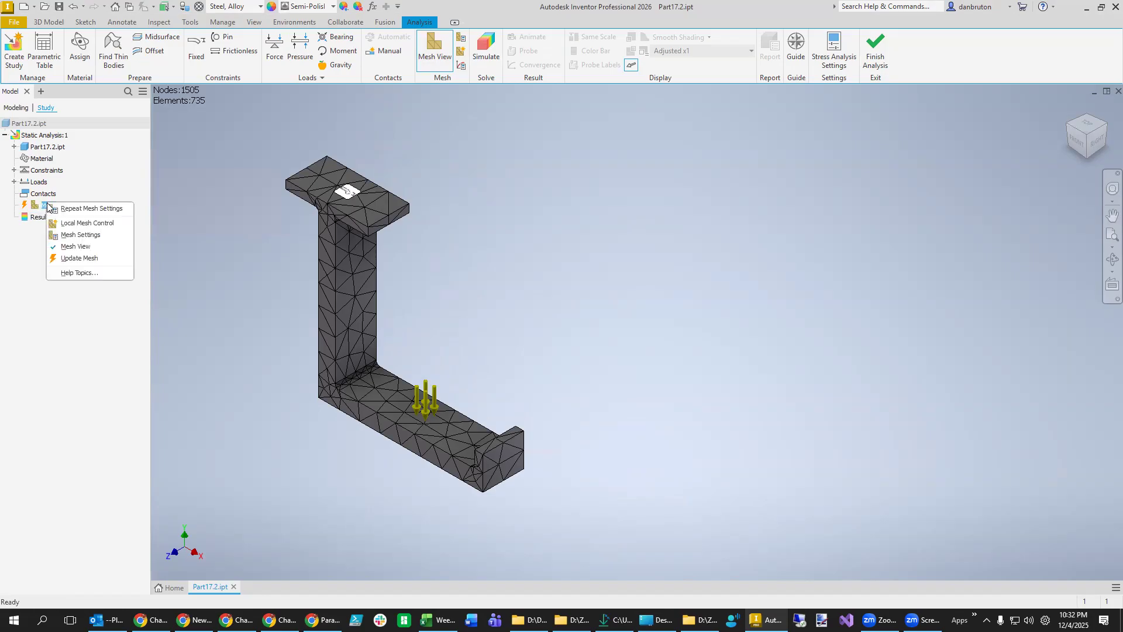
{"action": "left_click", "coordinate": [81, 258]}
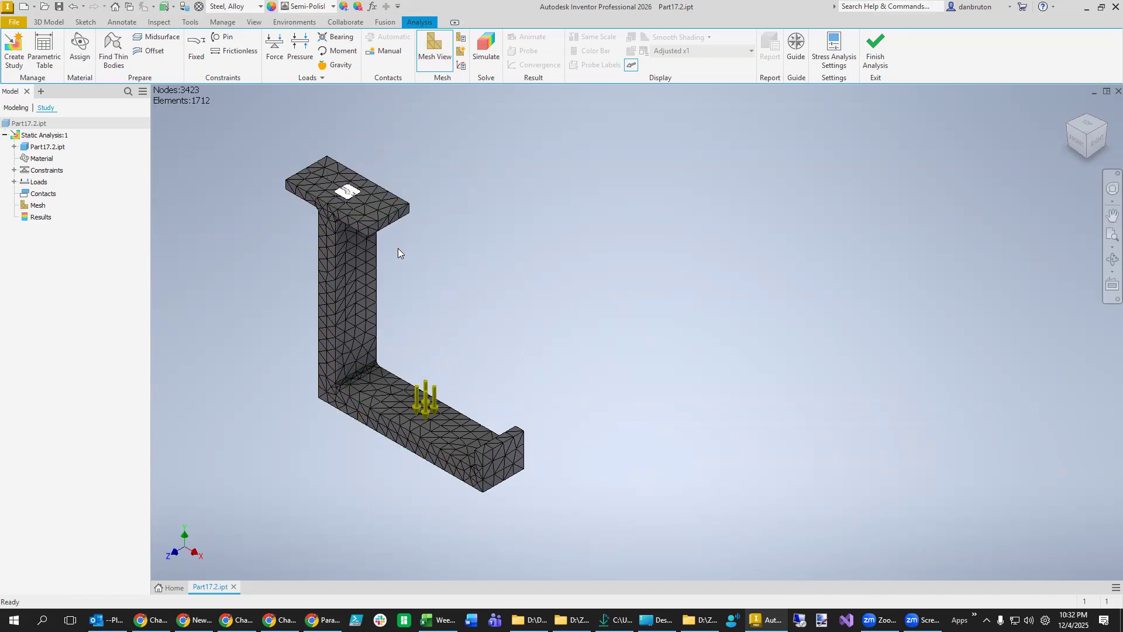
Run the static analysis simulation and examine the Von Mises stress around the bracket's inner corner fillet.
{"action": "left_click", "coordinate": [490, 45]}
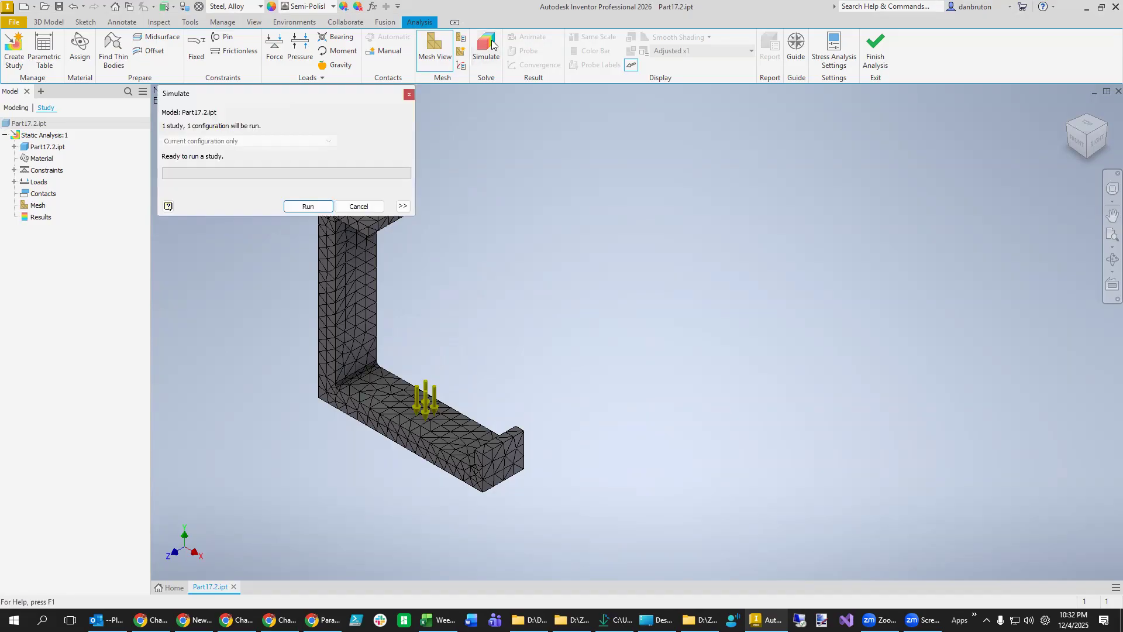
{"action": "left_click", "coordinate": [309, 206]}
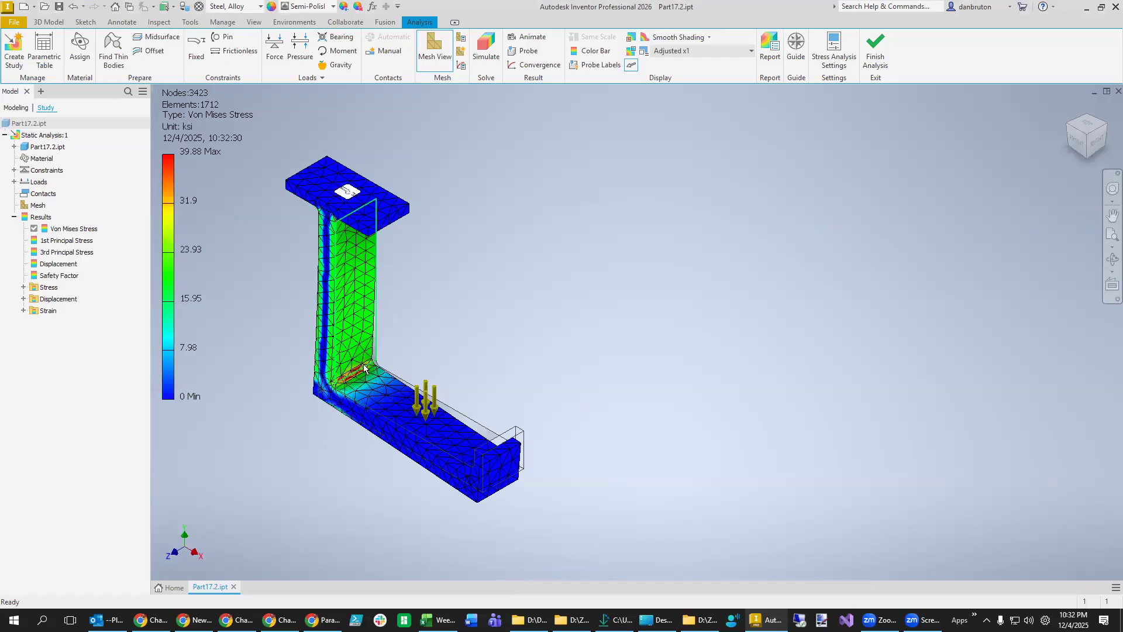
{"action": "scroll", "coordinate": [310, 457], "scroll_direction": "down", "scroll_amount": 3}
{"action": "scroll", "coordinate": [310, 457], "scroll_direction": "up", "scroll_amount": 6}
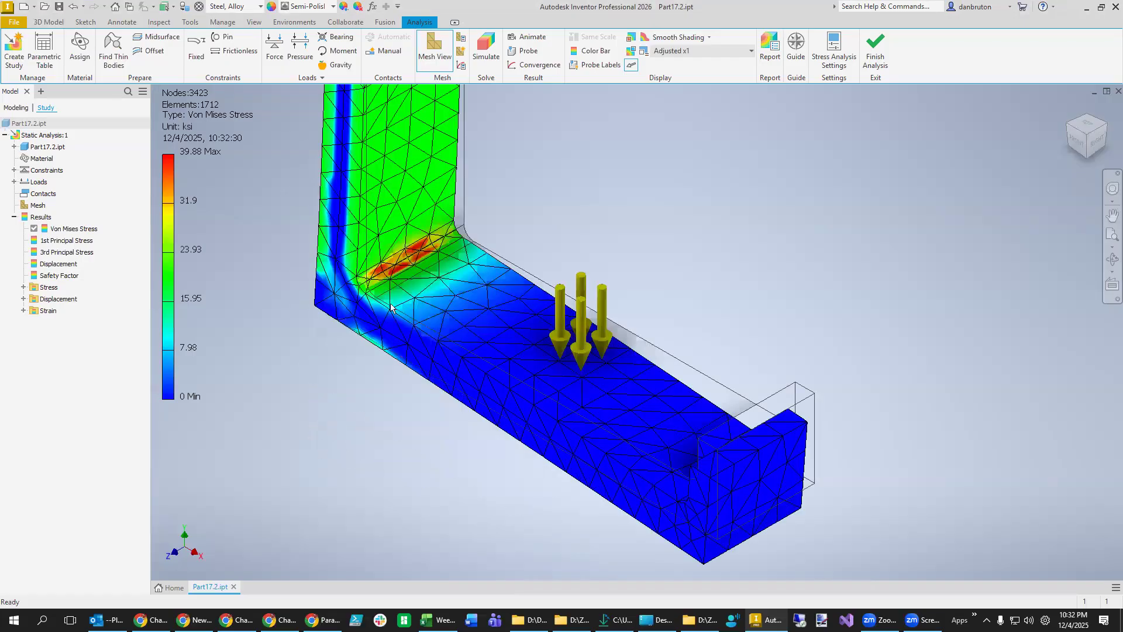
{"action": "scroll", "coordinate": [329, 412], "scroll_direction": "down", "scroll_amount": 4}
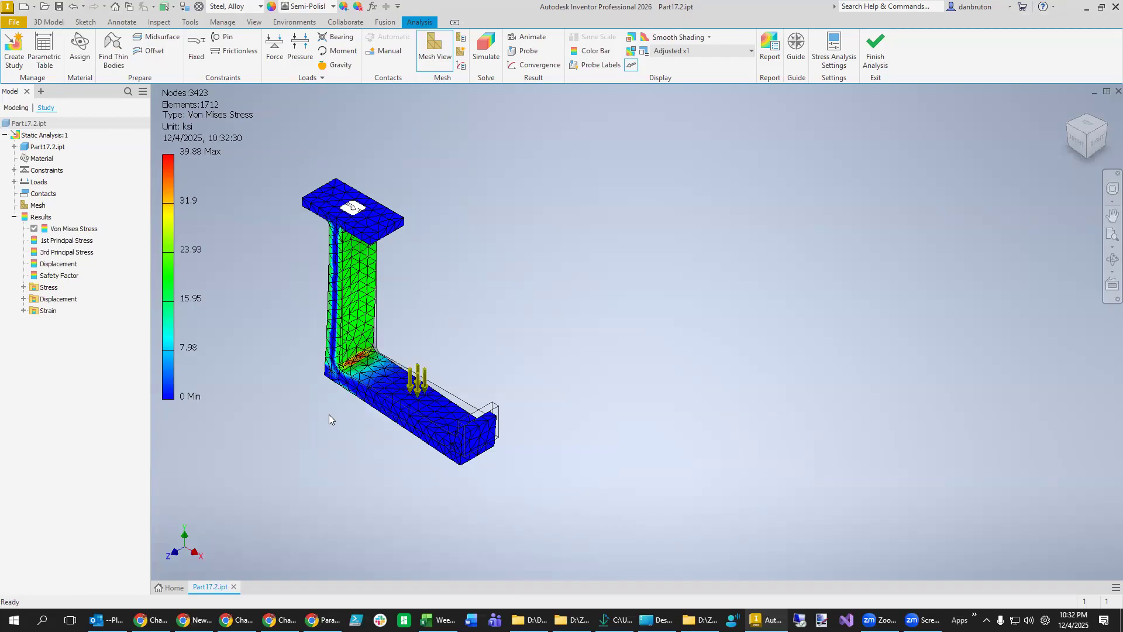
{"action": "scroll", "coordinate": [329, 414], "scroll_direction": "up", "scroll_amount": 1}
{"action": "scroll", "coordinate": [357, 428], "scroll_direction": "down", "scroll_amount": 1}
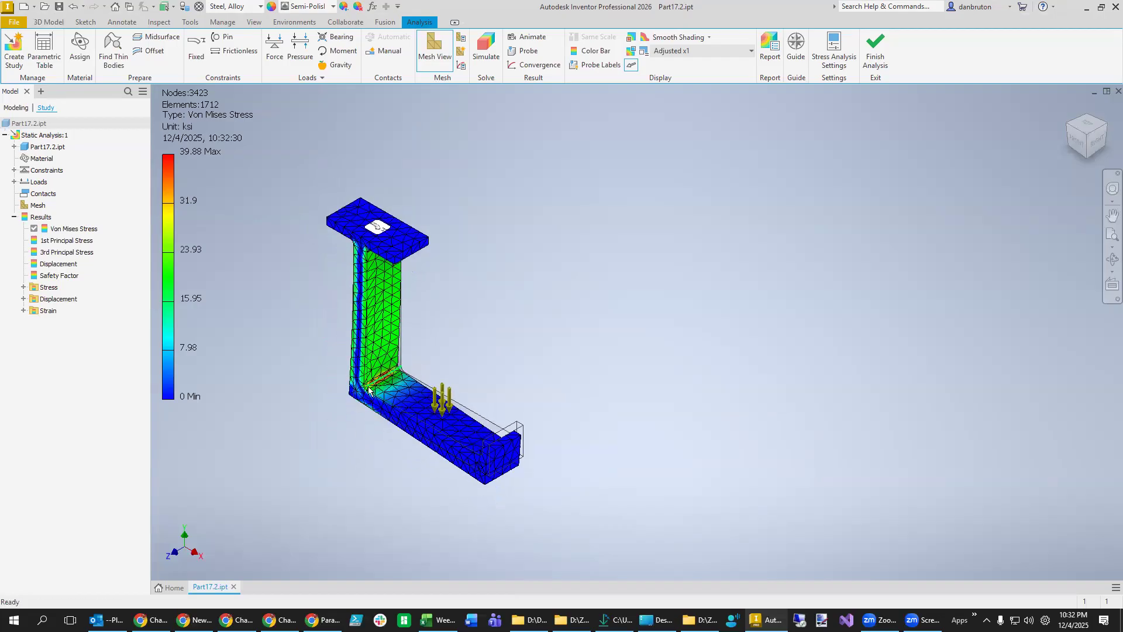
{"action": "scroll", "coordinate": [330, 473], "scroll_direction": "down", "scroll_amount": 2}
{"action": "scroll", "coordinate": [330, 473], "scroll_direction": "up", "scroll_amount": 3}
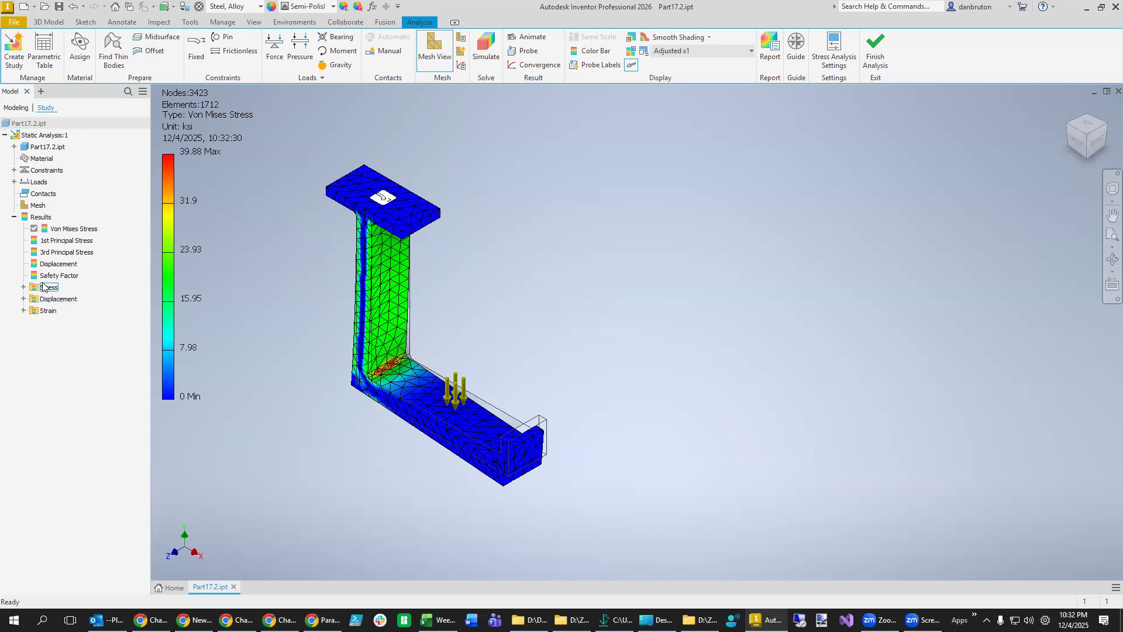
Activate the Displacement result and examine the deflection at the arm's free end, including from the front view.
{"action": "right_click", "coordinate": [56, 267]}
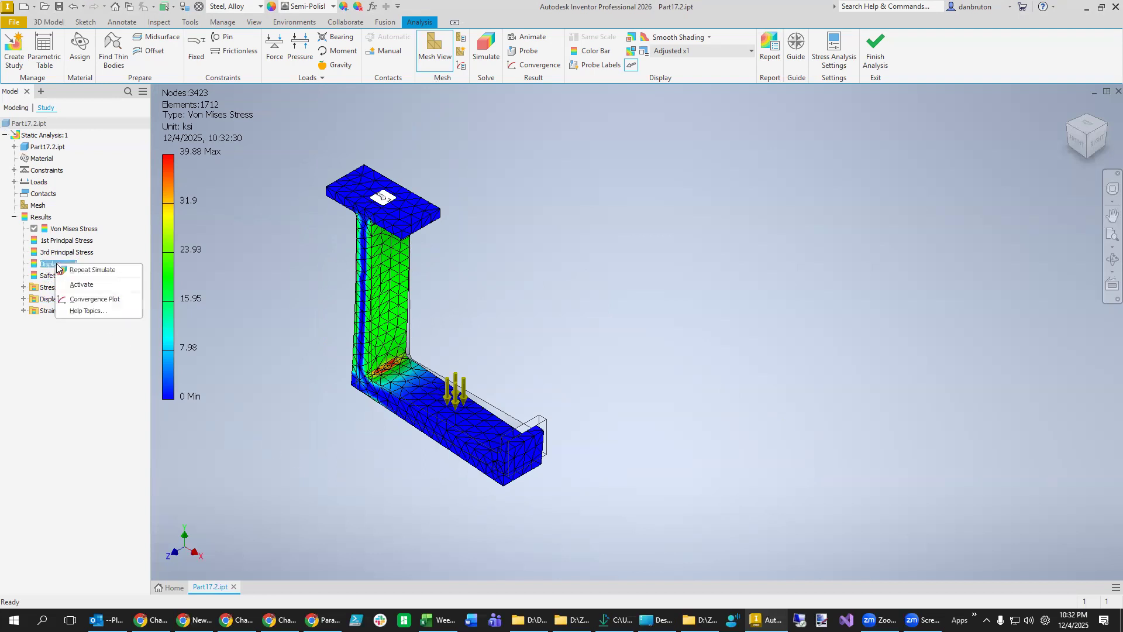
{"action": "left_click", "coordinate": [81, 285]}
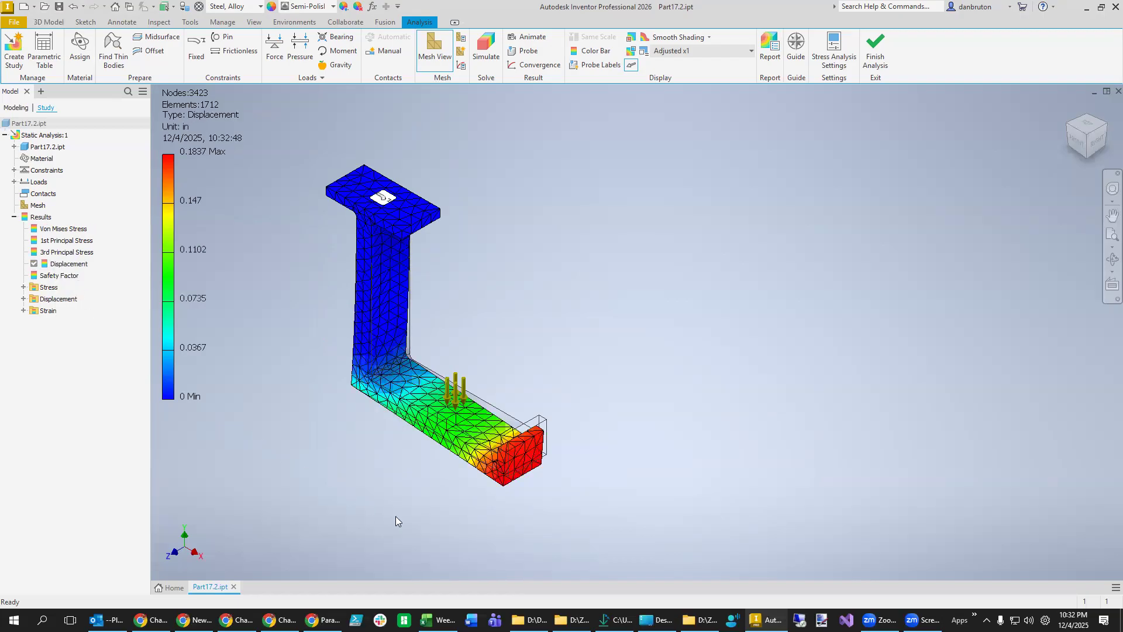
{"action": "scroll", "coordinate": [525, 482], "scroll_direction": "down", "scroll_amount": 5}
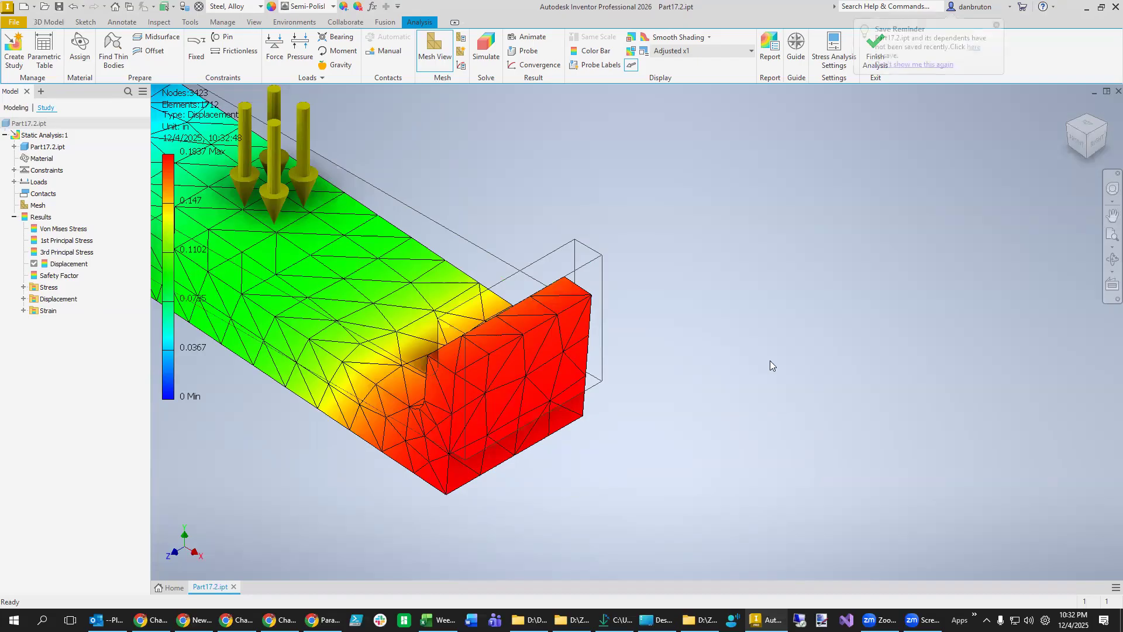
{"action": "left_click", "coordinate": [1070, 107]}
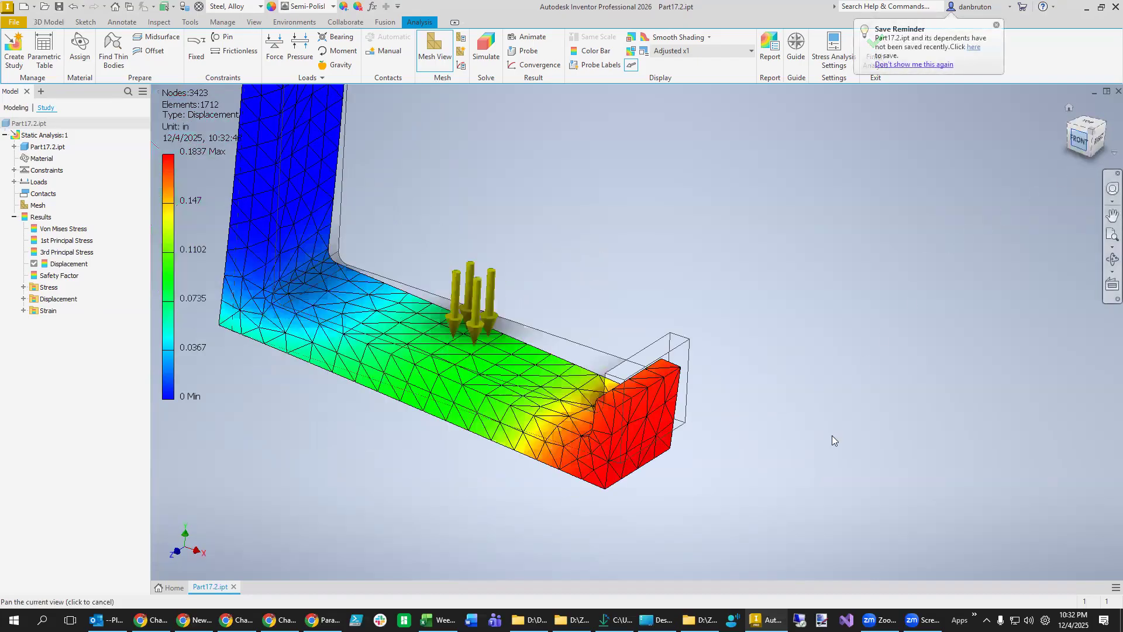
{"action": "key", "text": "F5"}
{"action": "scroll", "coordinate": [695, 494], "scroll_direction": "up", "scroll_amount": 3}
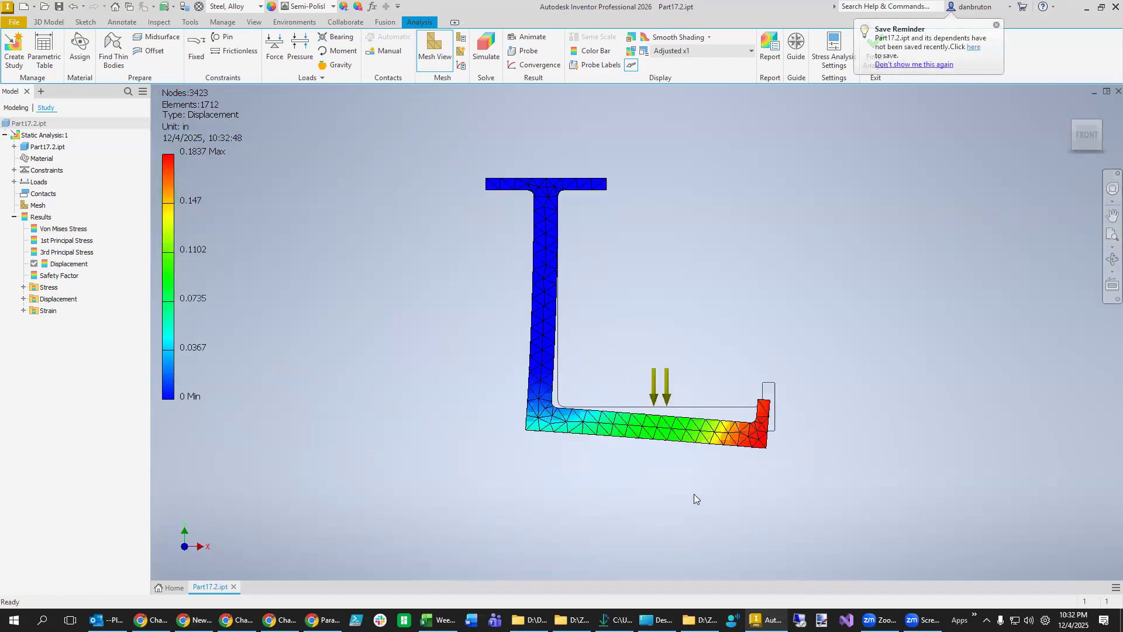
{"action": "scroll", "coordinate": [693, 498], "scroll_direction": "down", "scroll_amount": 5}
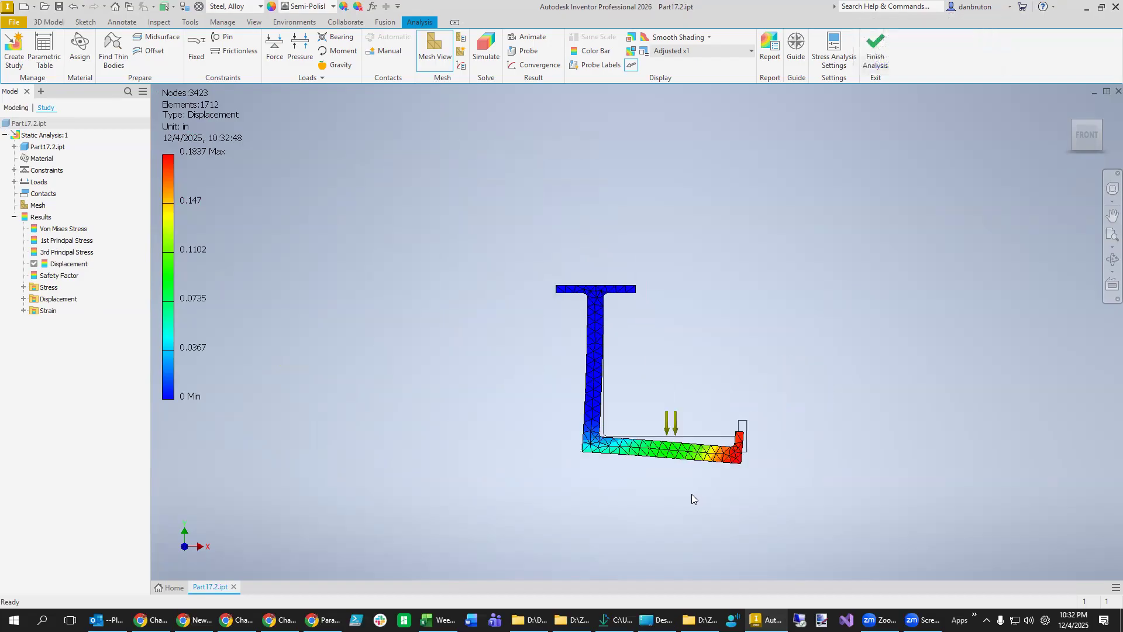
Examine the bracket's displacement plot up close and compare it with the shaft and hanging bracket exercises in the textbook PDF.
{"action": "scroll", "coordinate": [691, 498], "scroll_direction": "up", "scroll_amount": 3}
{"action": "middle_click_drag", "start_coordinate": [691, 498], "coordinate": [615, 529]}
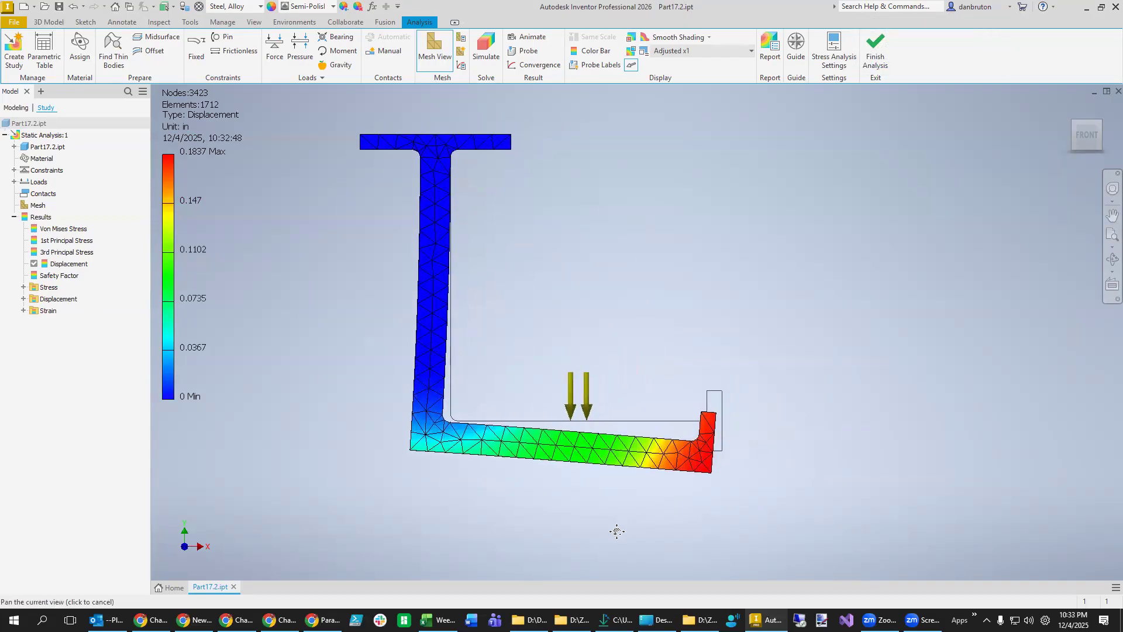
{"action": "left_click", "coordinate": [321, 620]}
{"action": "scroll", "coordinate": [417, 456], "scroll_direction": "up", "scroll_amount": 4}
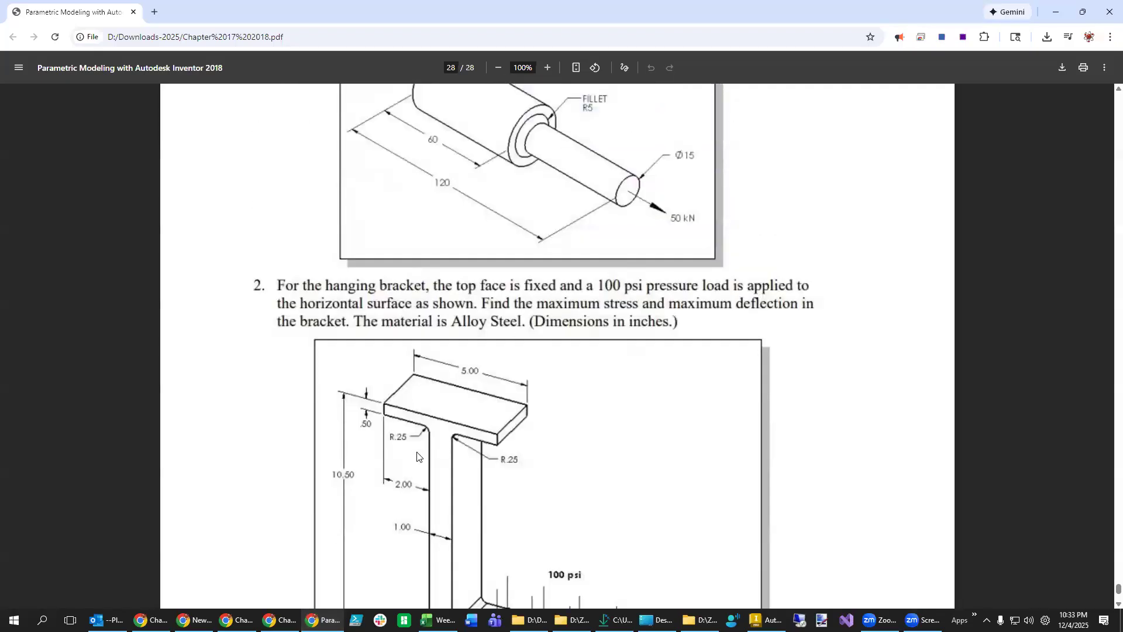
{"action": "scroll", "coordinate": [408, 426], "scroll_direction": "up", "scroll_amount": 6}
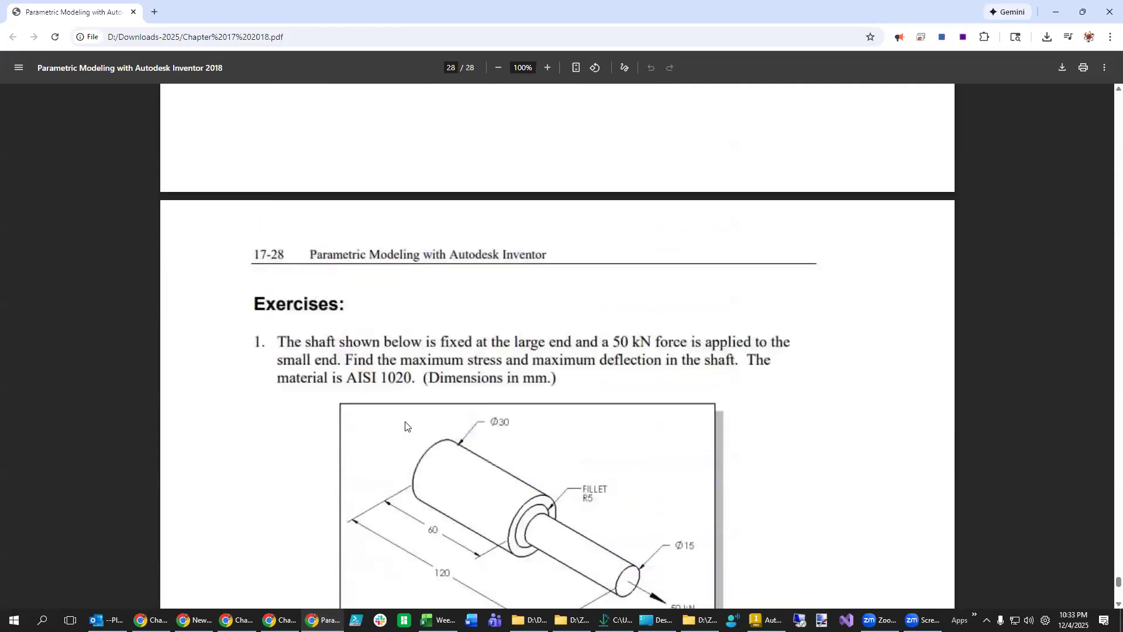
{"action": "scroll", "coordinate": [406, 426], "scroll_direction": "down", "scroll_amount": 11}
{"action": "scroll", "coordinate": [403, 426], "scroll_direction": "up", "scroll_amount": 4}
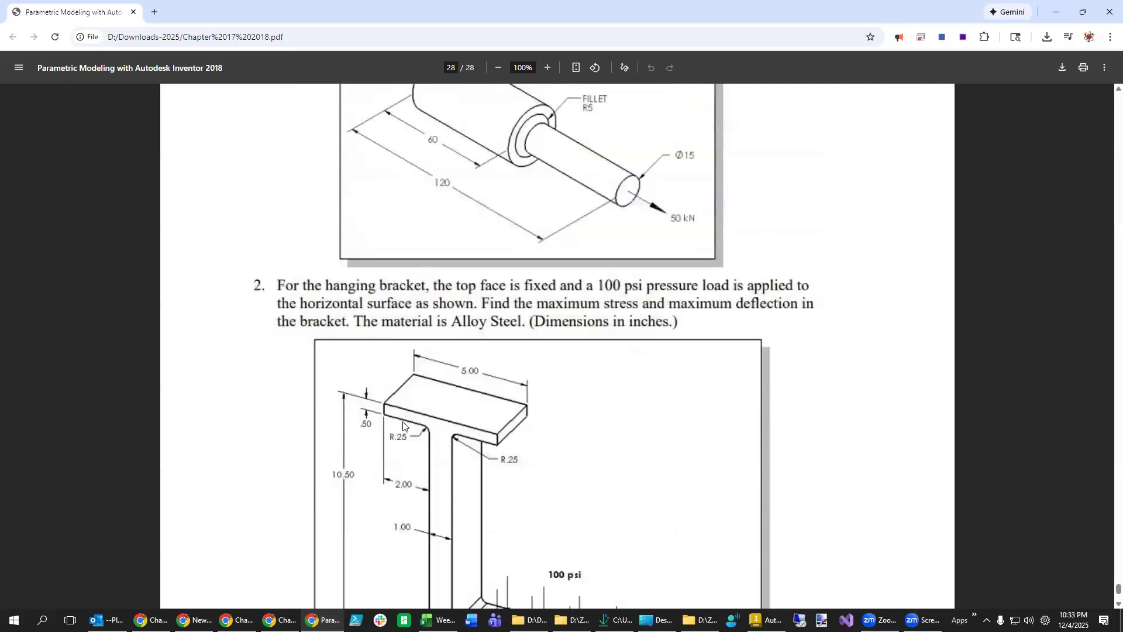
{"action": "left_click", "coordinate": [781, 613]}
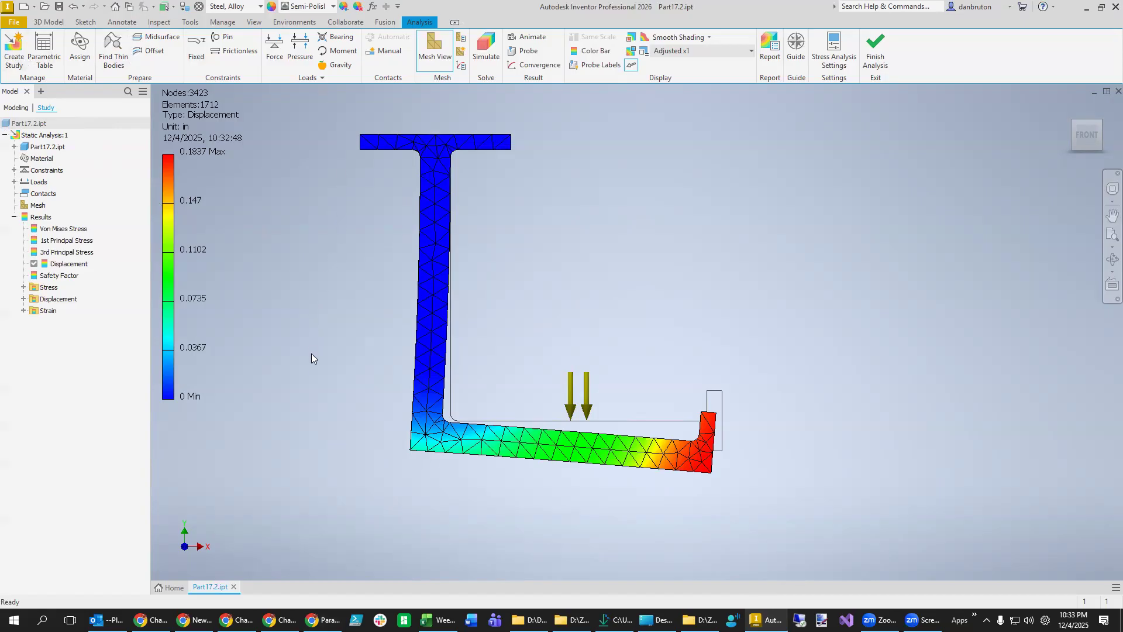
Save the bracket part with its study and finish the stress analysis to return to the part model.
{"action": "left_click", "coordinate": [295, 23]}
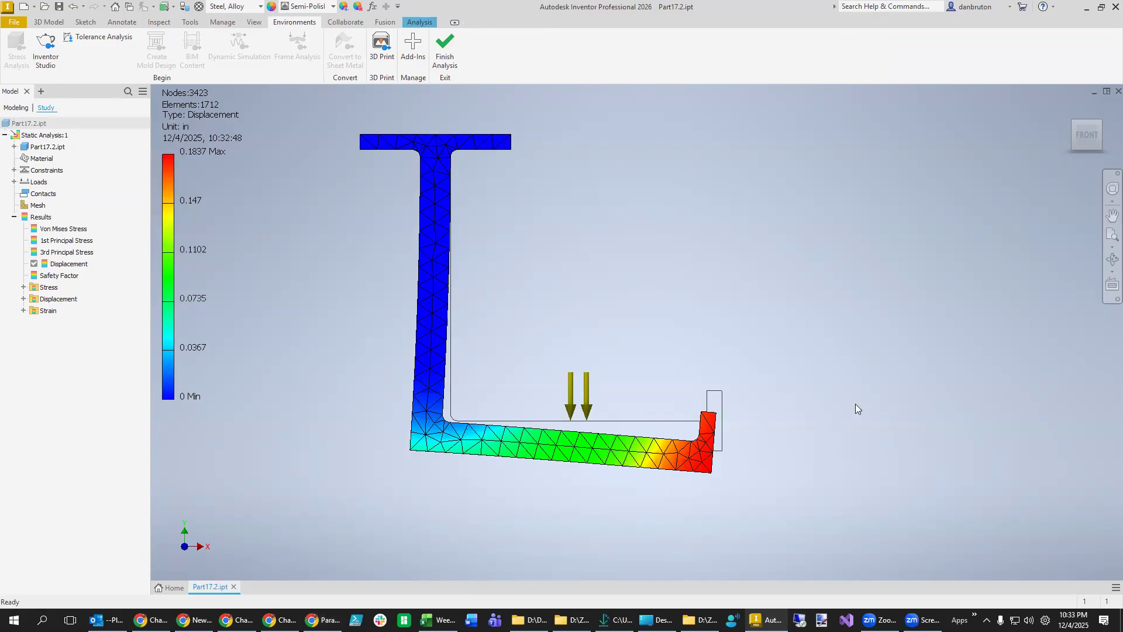
{"action": "left_click", "coordinate": [58, 6]}
{"action": "left_click", "coordinate": [453, 44]}
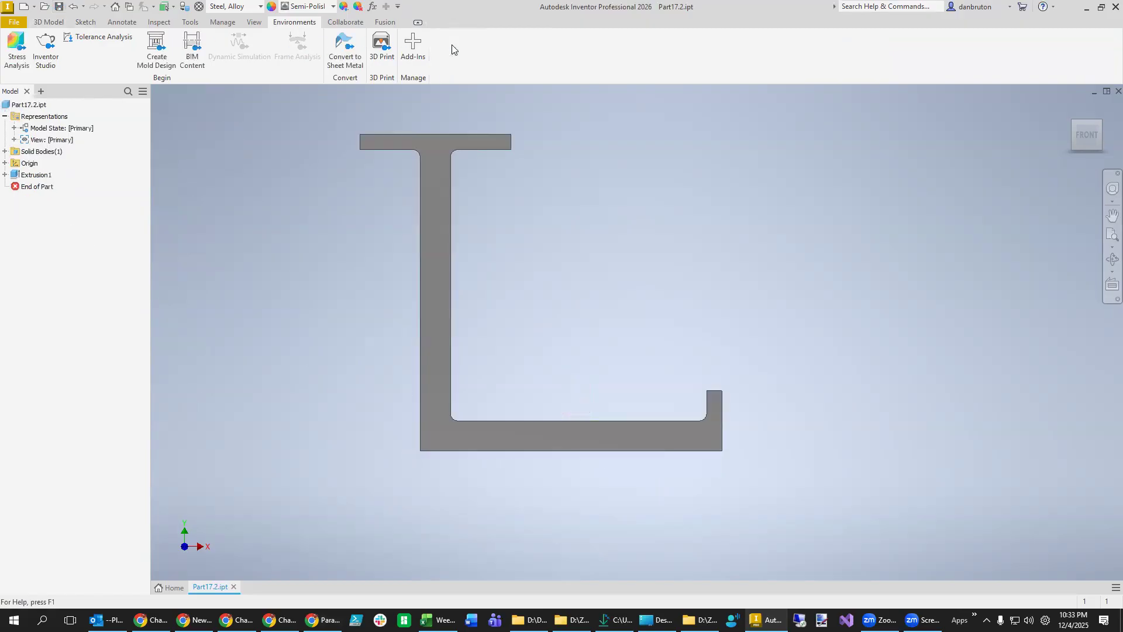